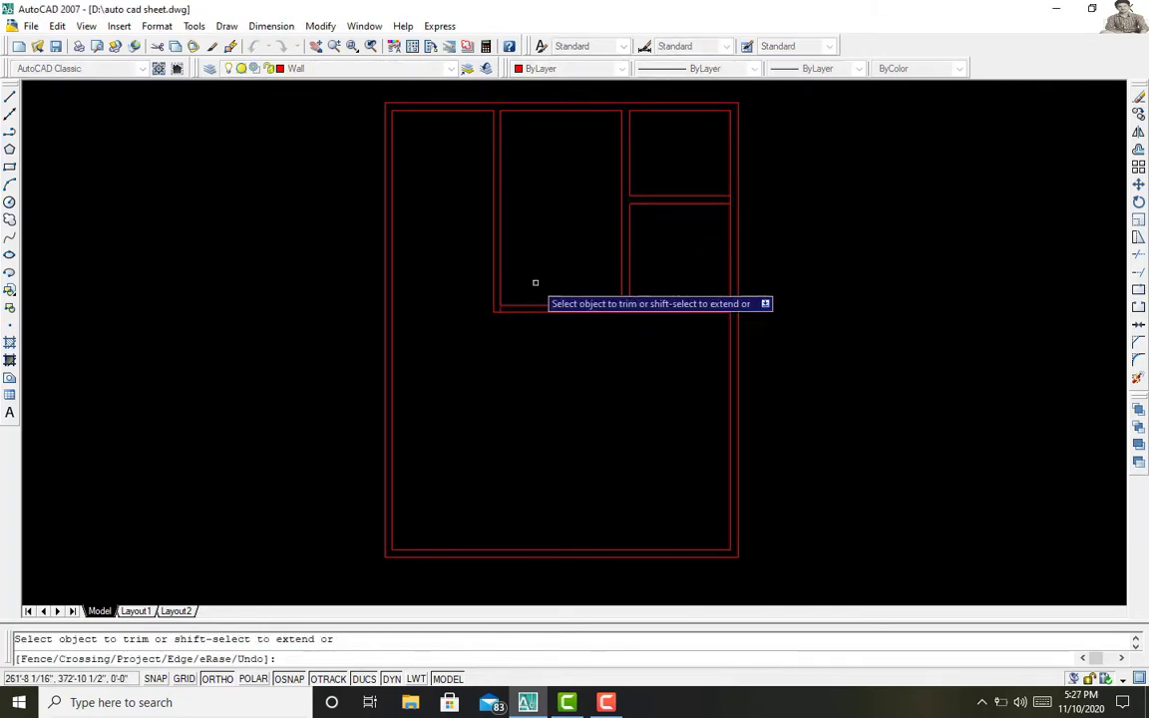
Step: Offset the horizontal wall line by 12 and check the 43'-6" span with DIST
{"action": "key", "text": "Return"}
{"action": "left_click", "coordinate": [587, 439]}
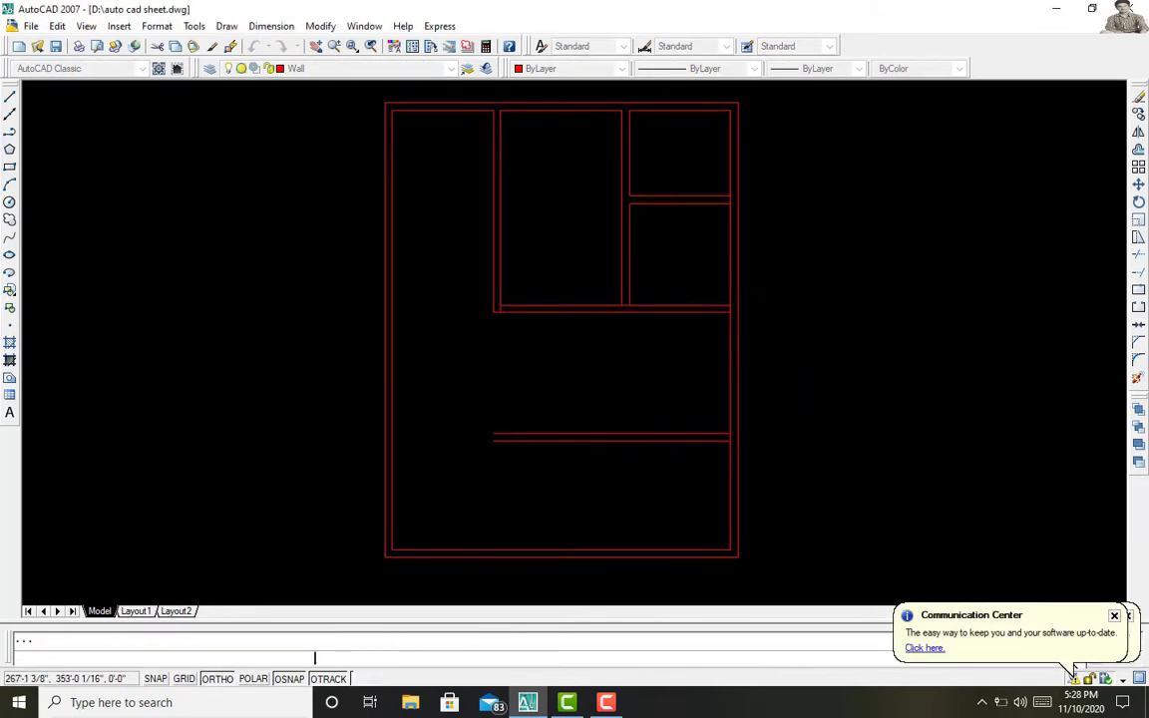
{"action": "type", "text": "di"}
{"action": "left_click", "coordinate": [738, 555]}
{"action": "key", "text": "Return"}
{"action": "left_click", "coordinate": [738, 103]}
{"action": "left_click", "coordinate": [734, 551]}
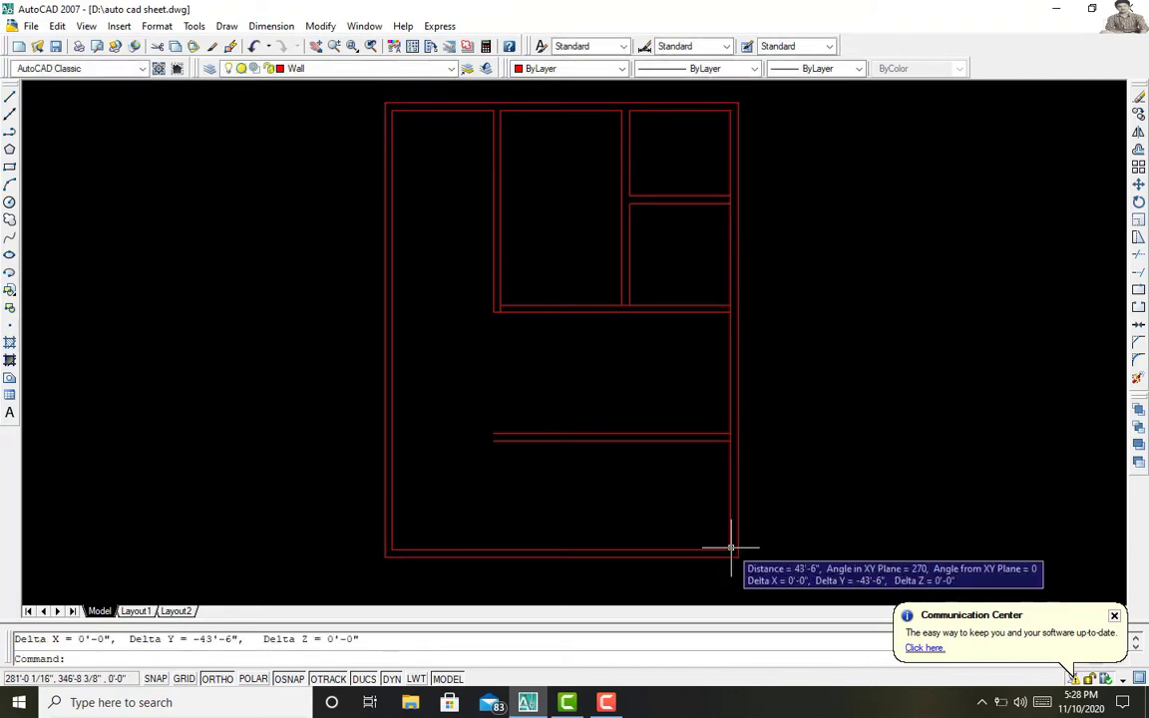
Step: Trim both overhanging ends of the bottom wall
{"action": "left_click", "coordinate": [720, 548]}
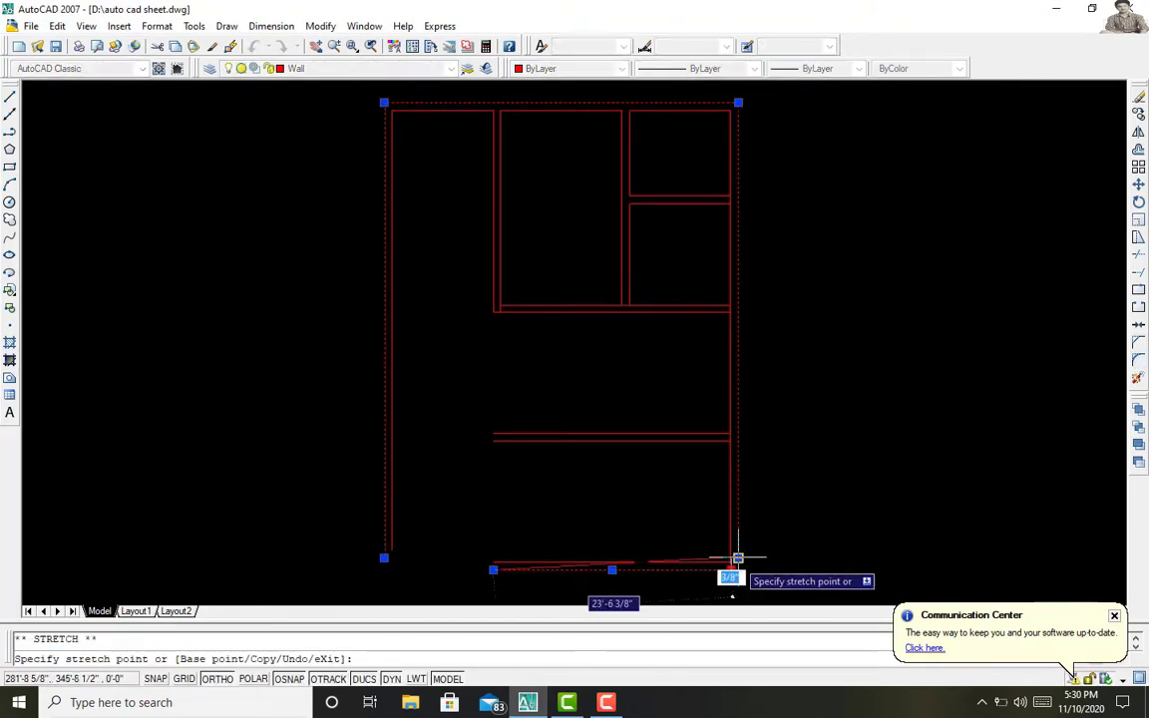
{"action": "left_click", "coordinate": [768, 571]}
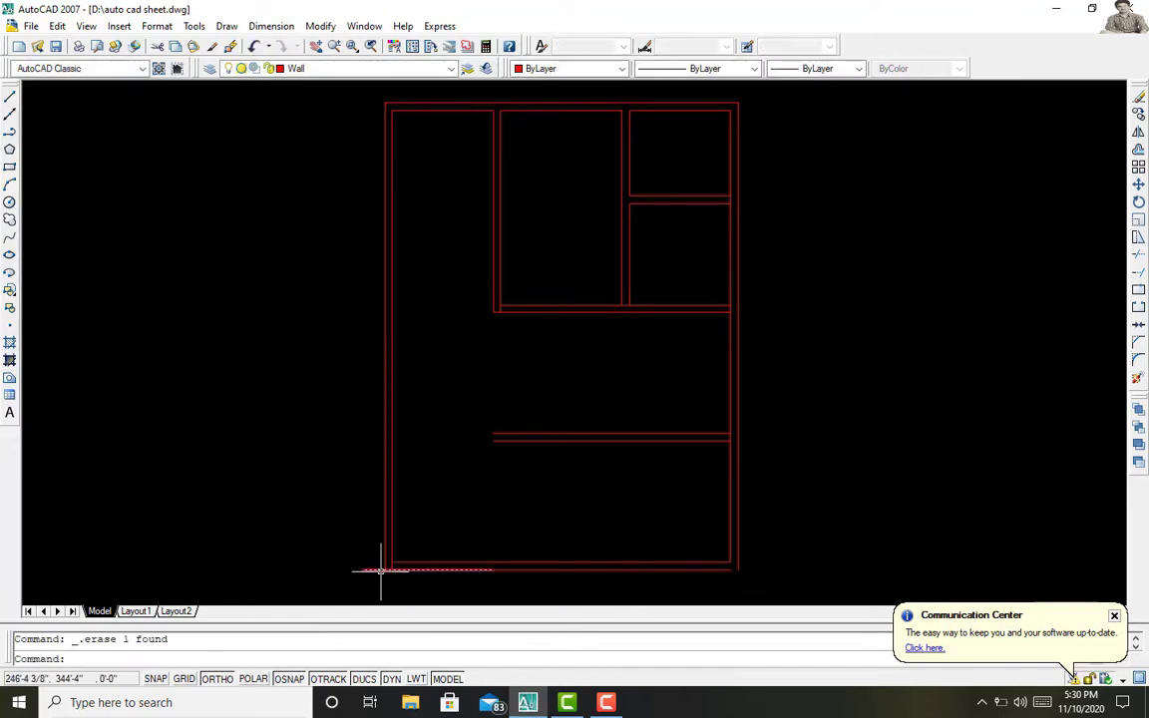
{"action": "left_click", "coordinate": [377, 571]}
{"action": "key", "text": "Escape"}
{"action": "type", "text": "o"}
{"action": "key", "text": "Return"}
Step: Offset the right-hand wall line by 2' to add a vertical interior wall
{"action": "left_click", "coordinate": [731, 339]}
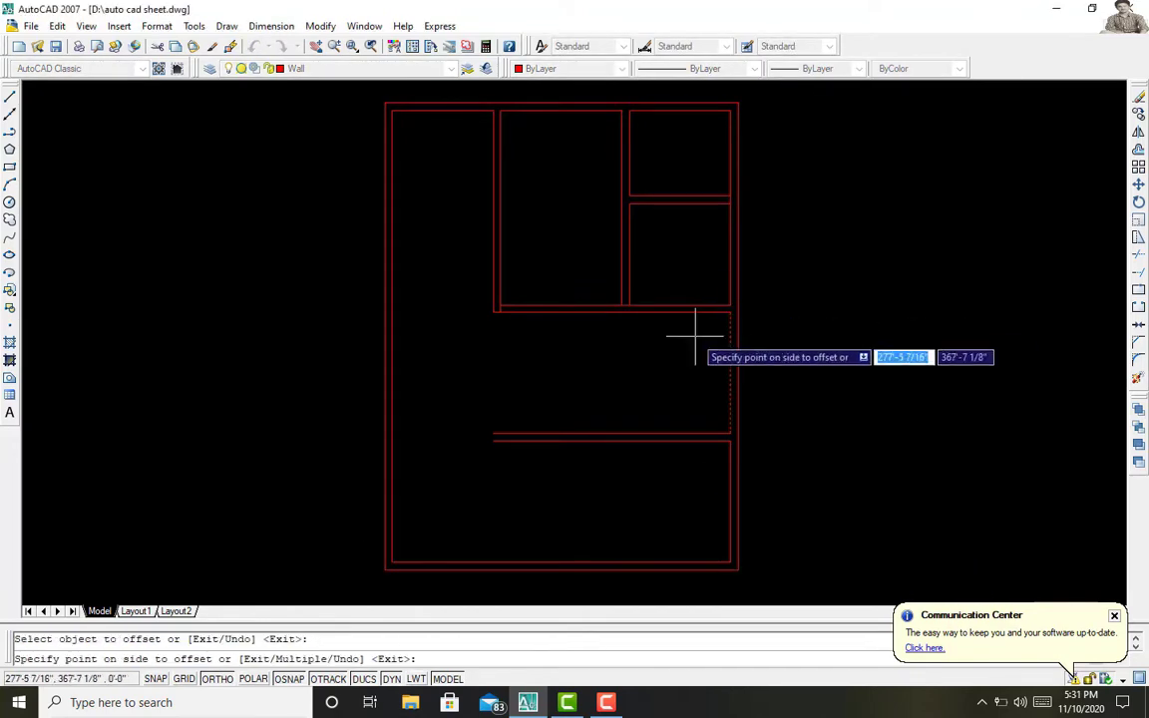
{"action": "type", "text": "2'"}
{"action": "key", "text": "Return"}
{"action": "left_click", "coordinate": [667, 379]}
{"action": "left_click", "coordinate": [592, 400]}
{"action": "key", "text": "Return"}
{"action": "key", "text": "Return"}
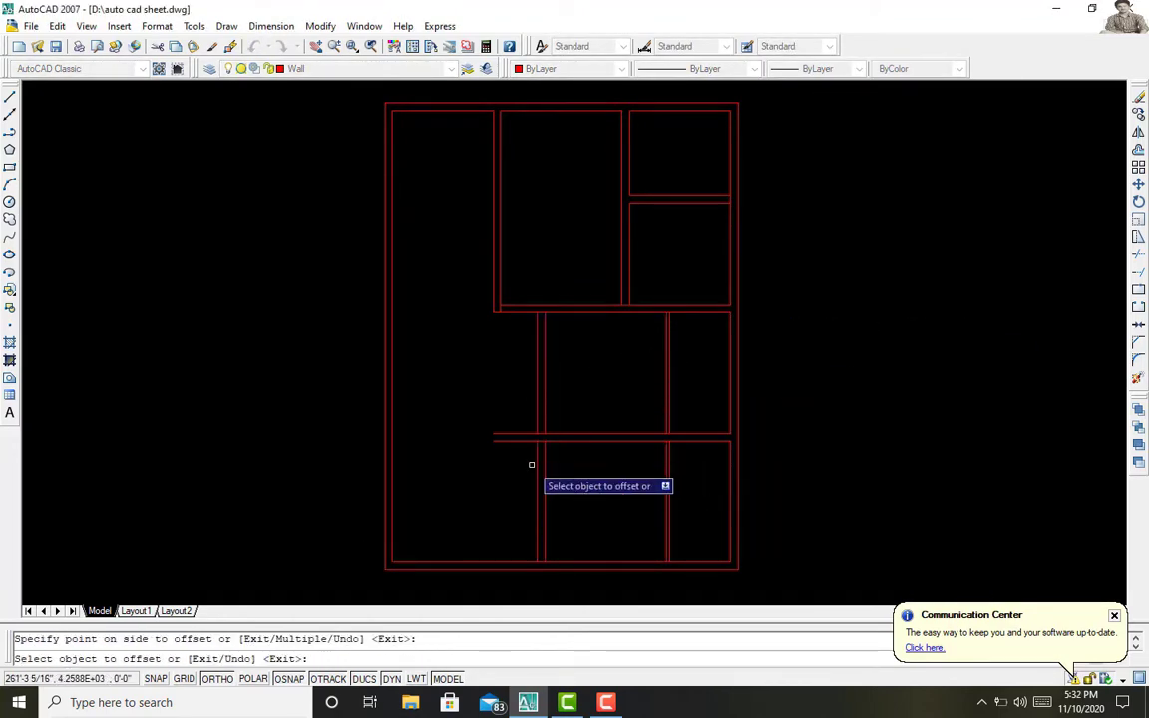
{"action": "key", "text": "Escape"}
Step: Measure the 6'-0" distance between the wall lines with DIST
{"action": "type", "text": "di"}
{"action": "key", "text": "Return"}
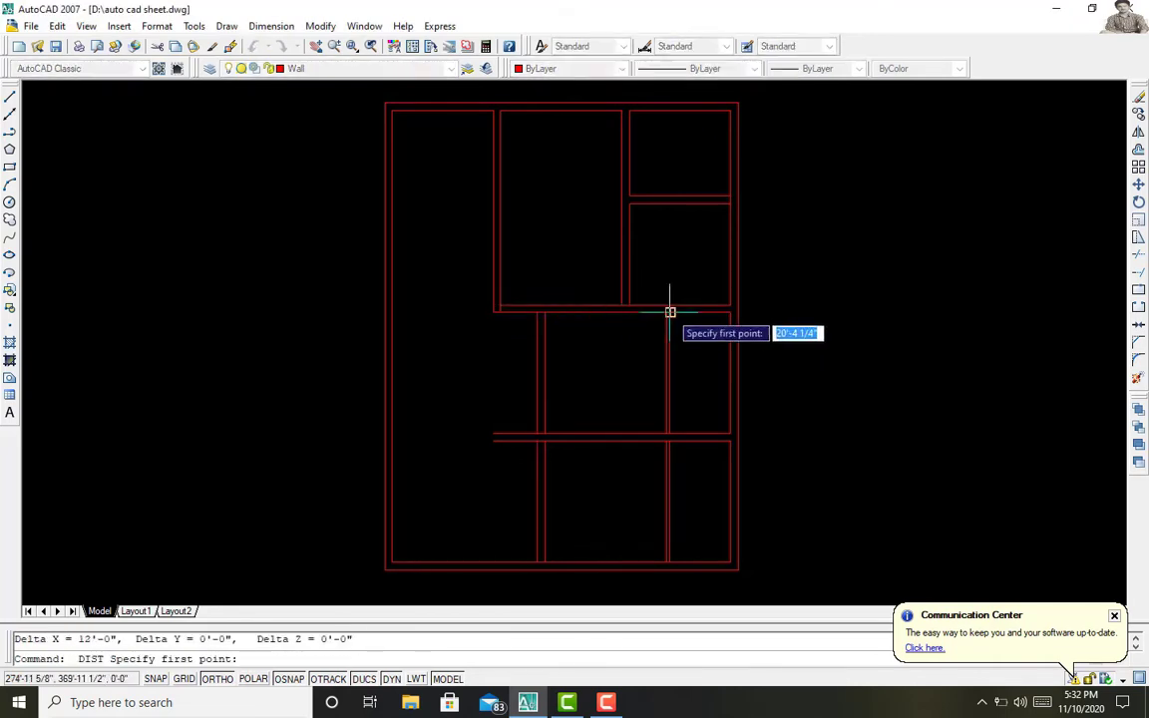
{"action": "left_click", "coordinate": [670, 312]}
{"action": "left_click", "coordinate": [540, 359]}
{"action": "type", "text": "o"}
{"action": "key", "text": "Return"}
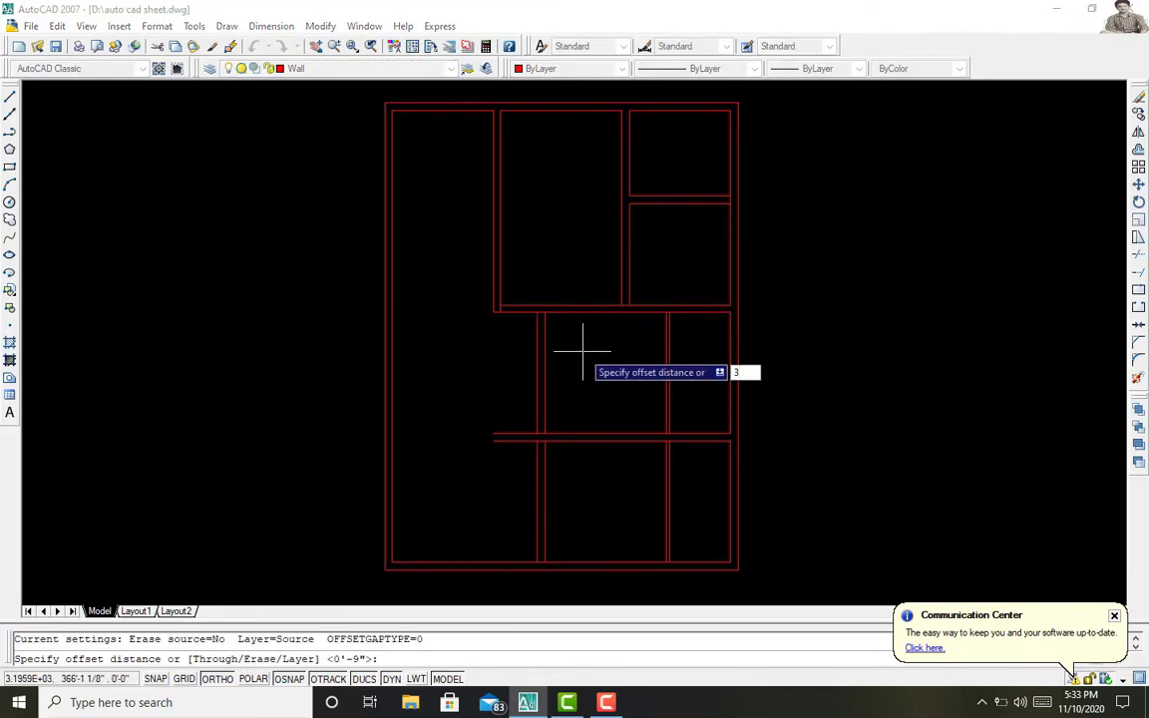
{"action": "key", "text": "Escape"}
Step: Trim wall pieces to open doorways in the left interior walls
{"action": "type", "text": "tr"}
{"action": "key", "text": "Return"}
{"action": "key", "text": "Return"}
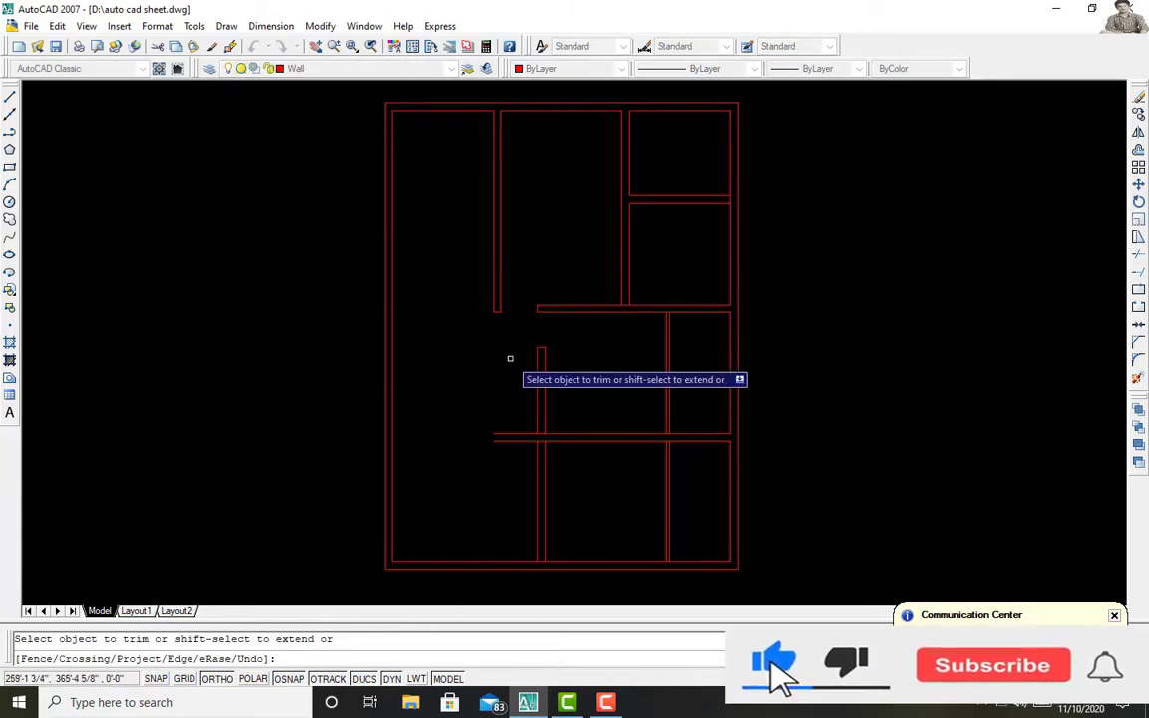
{"action": "left_click", "coordinate": [514, 436]}
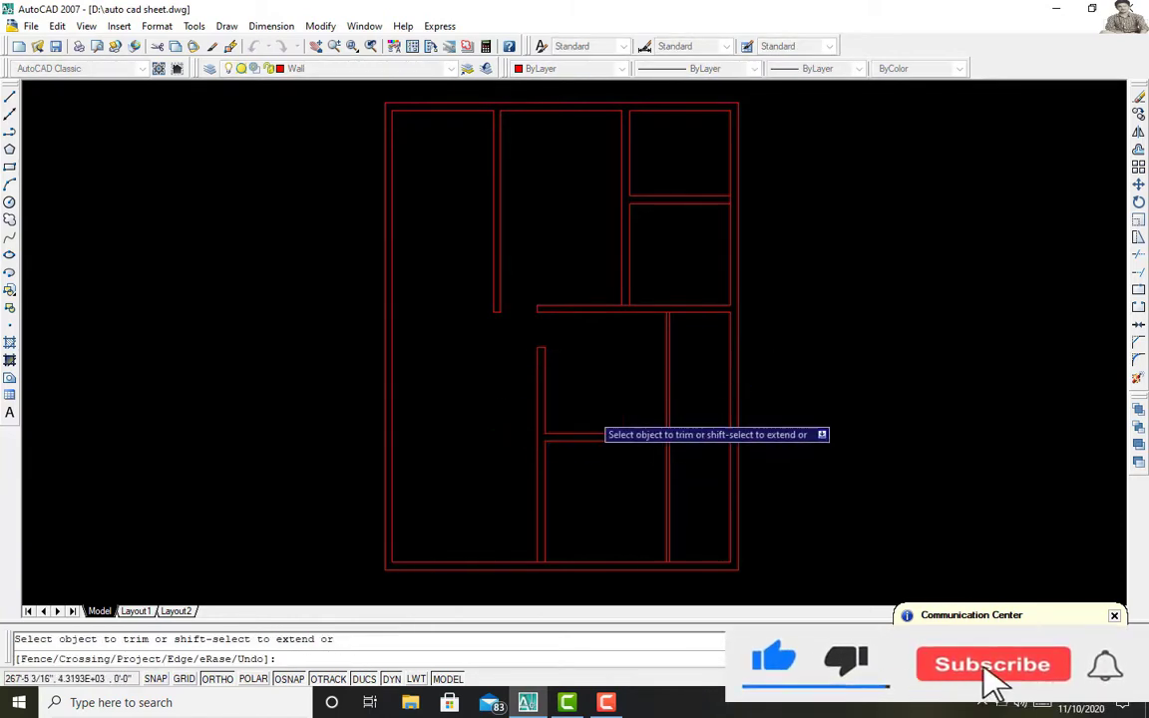
{"action": "key", "text": "Escape"}
{"action": "key", "text": "Return"}
{"action": "key", "text": "Return"}
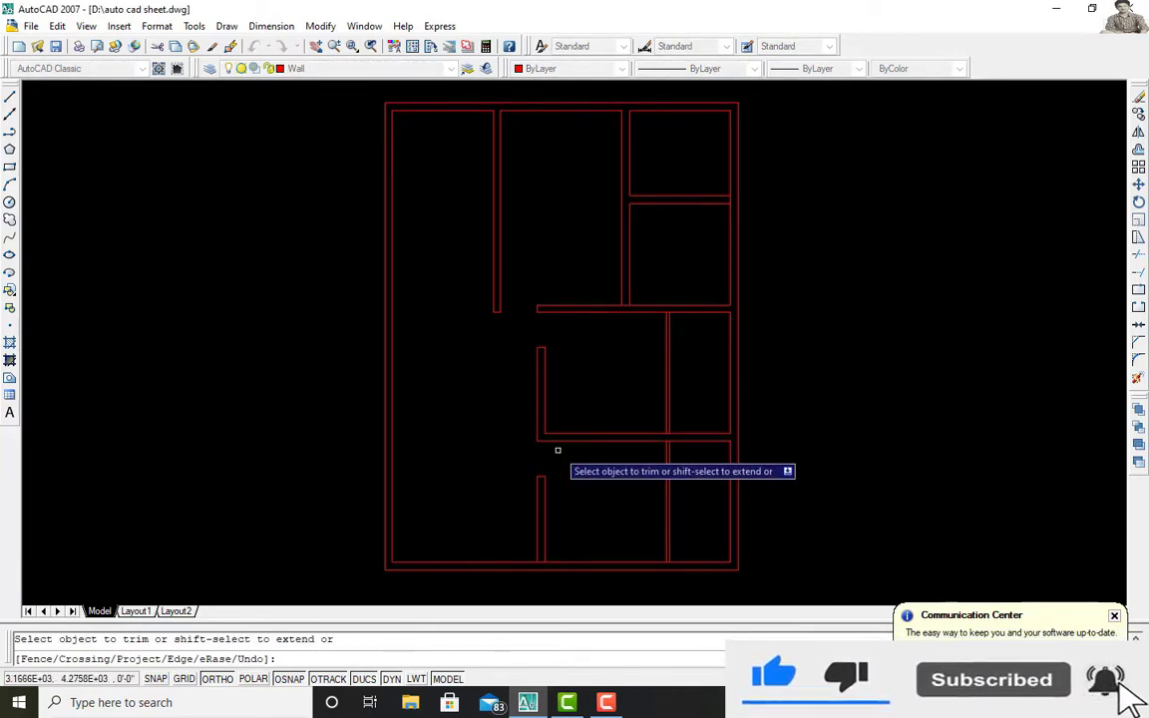
{"action": "key", "text": "Escape"}
Step: Set up a 3' offset for the short partition walls
{"action": "type", "text": "o"}
{"action": "key", "text": "Return"}
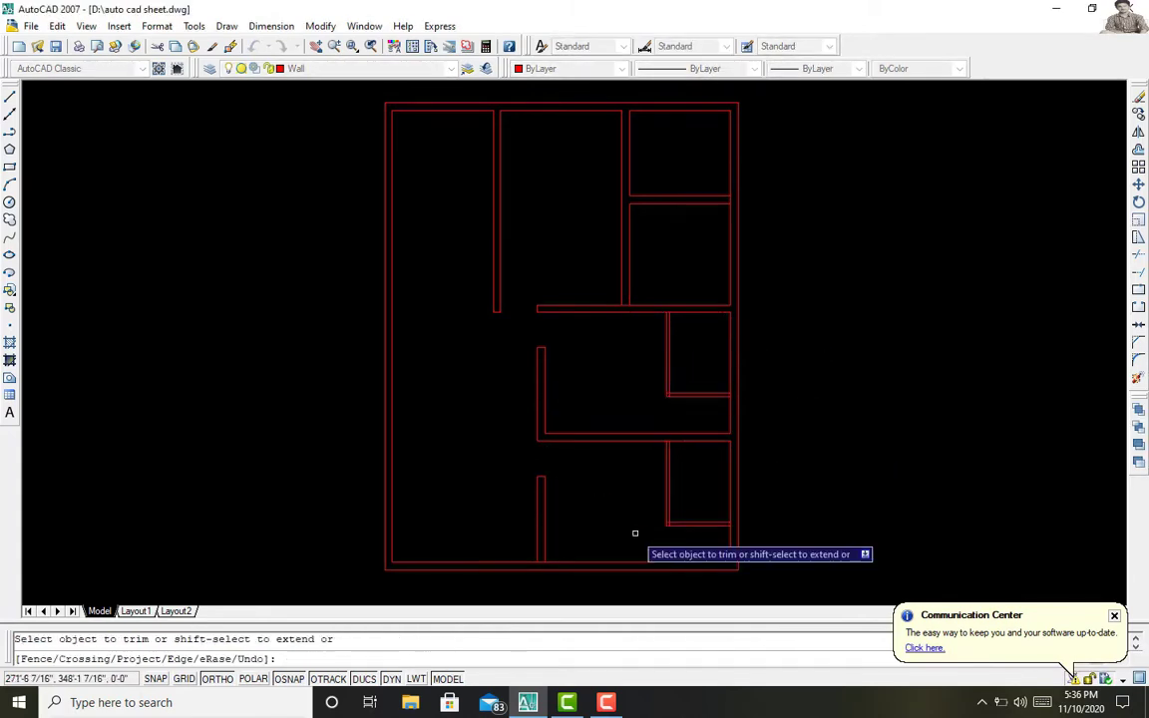
{"action": "scroll", "coordinate": [635, 533], "scroll_direction": "up", "scroll_amount": 4}
{"action": "key", "text": "Escape"}
{"action": "type", "text": "o"}
{"action": "key", "text": "Return"}
{"action": "type", "text": "3'"}
{"action": "key", "text": "Return"}
{"action": "scroll", "coordinate": [575, 345], "scroll_direction": "down", "scroll_amount": 2}
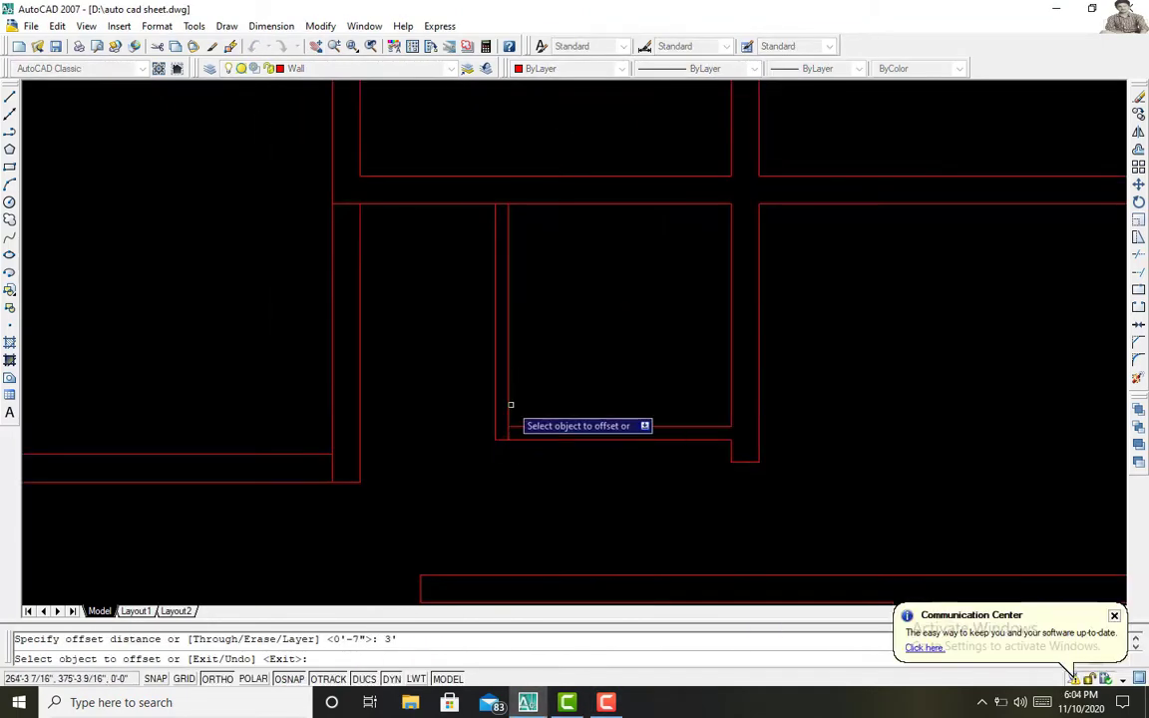
Step: Offset and trim wall lines to cut more door openings
{"action": "type", "text": "o"}
{"action": "key", "text": "Return"}
{"action": "key", "text": "Return"}
{"action": "key", "text": "Escape"}
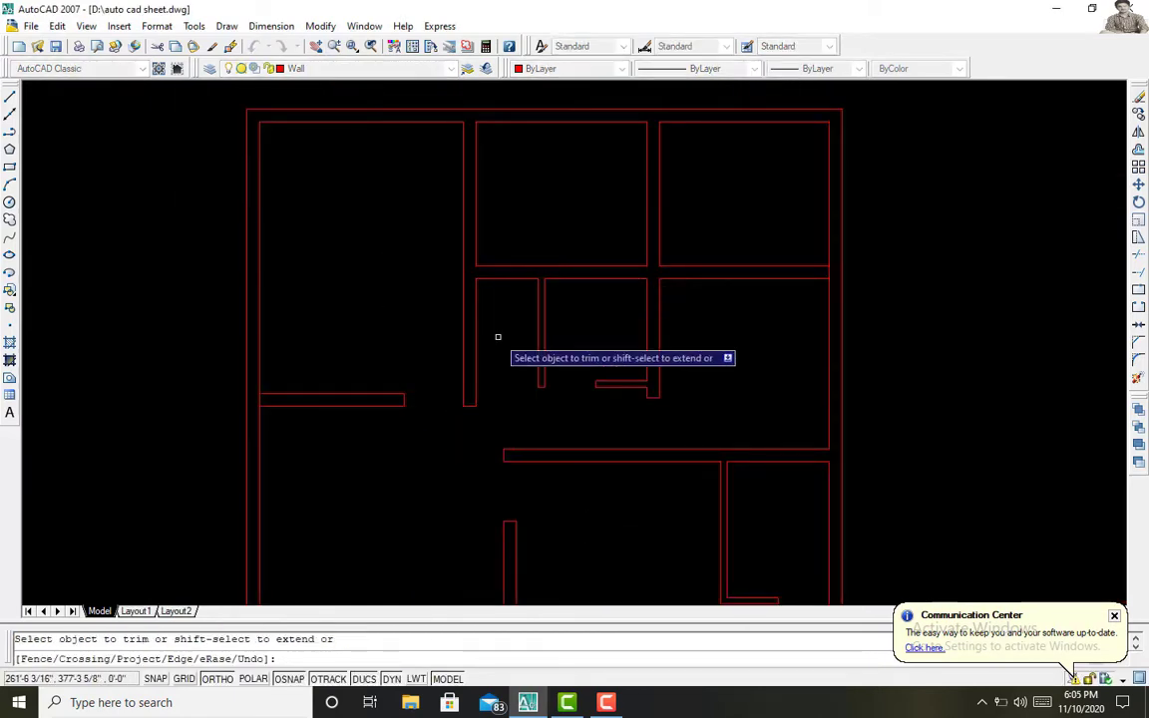
{"action": "key", "text": "Escape"}
{"action": "type", "text": "o"}
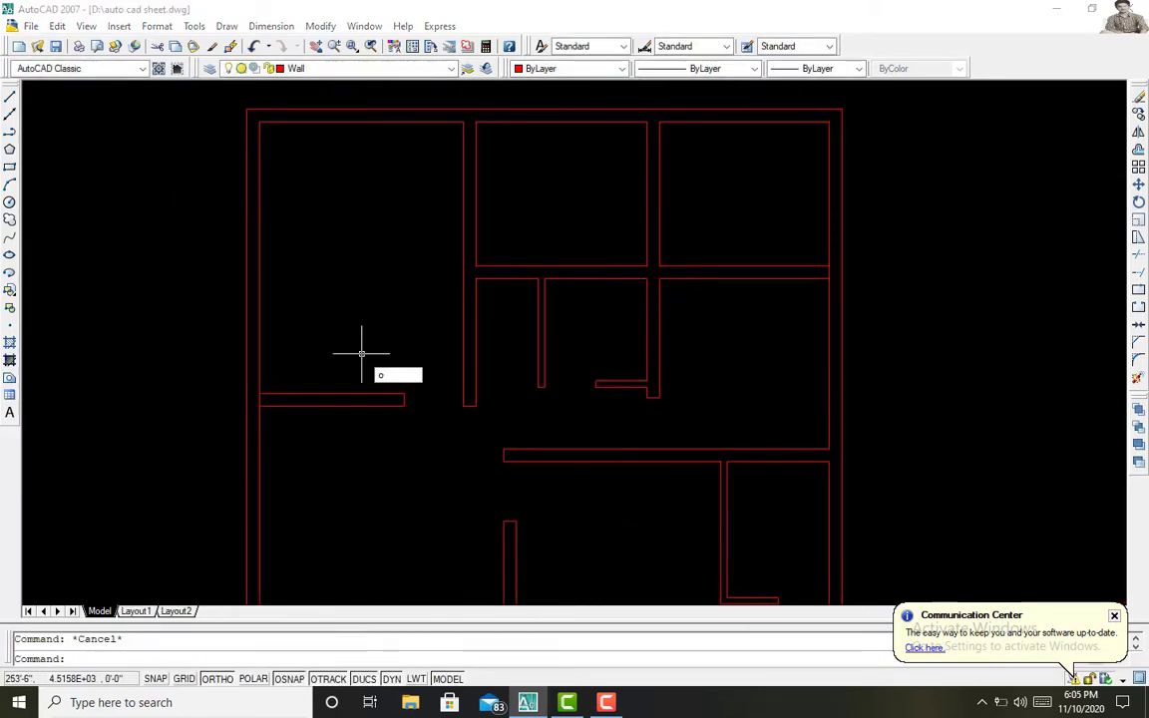
{"action": "key", "text": "Return"}
{"action": "left_click", "coordinate": [404, 399]}
{"action": "key", "text": "Escape"}
{"action": "scroll", "coordinate": [552, 295], "scroll_direction": "down", "scroll_amount": 2}
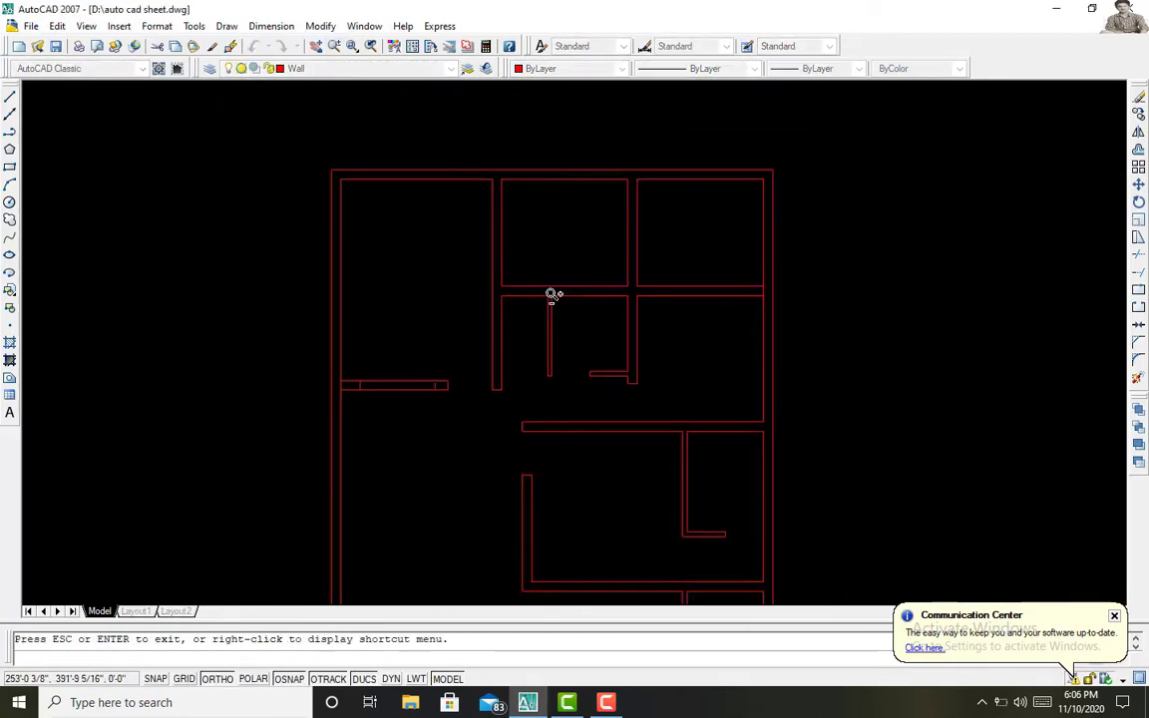
{"action": "type", "text": "tr"}
{"action": "key", "text": "Return"}
{"action": "key", "text": "Return"}
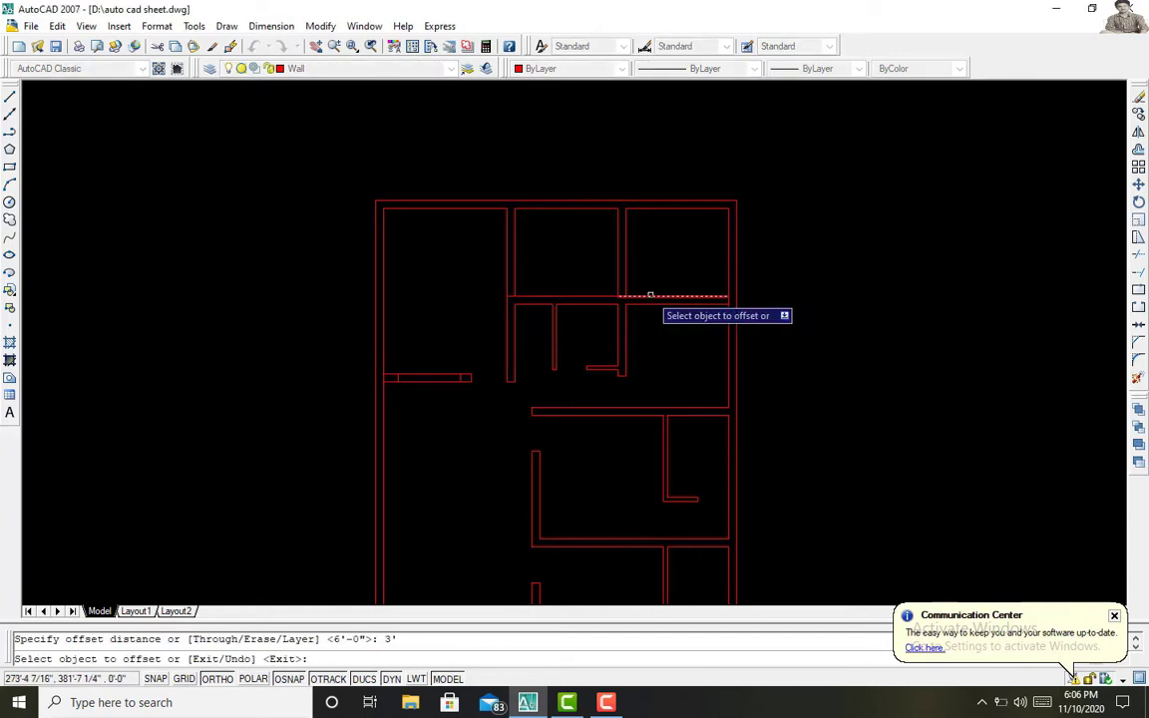
{"action": "key", "text": "Escape"}
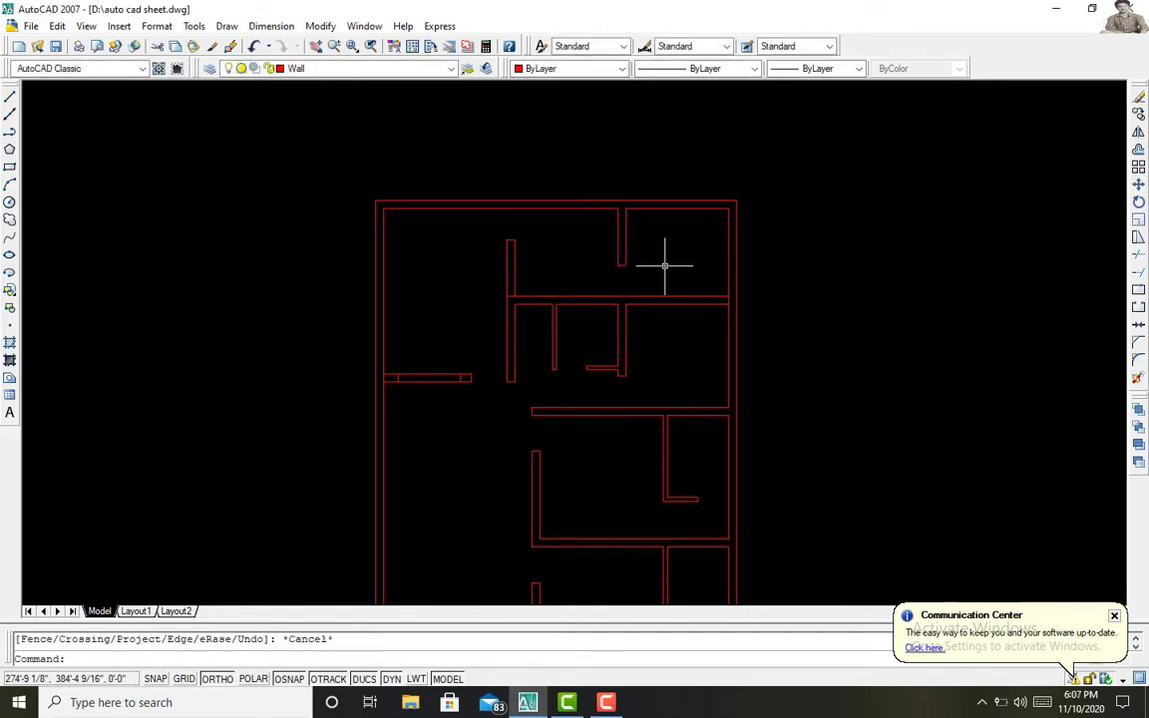
Step: Zoom out to the whole plan and make veranda the current layer
{"action": "type", "text": "z"}
{"action": "key", "text": "Return"}
{"action": "key", "text": "Return"}
{"action": "left_click_drag", "start_coordinate": [621, 80], "coordinate": [771, 297]}
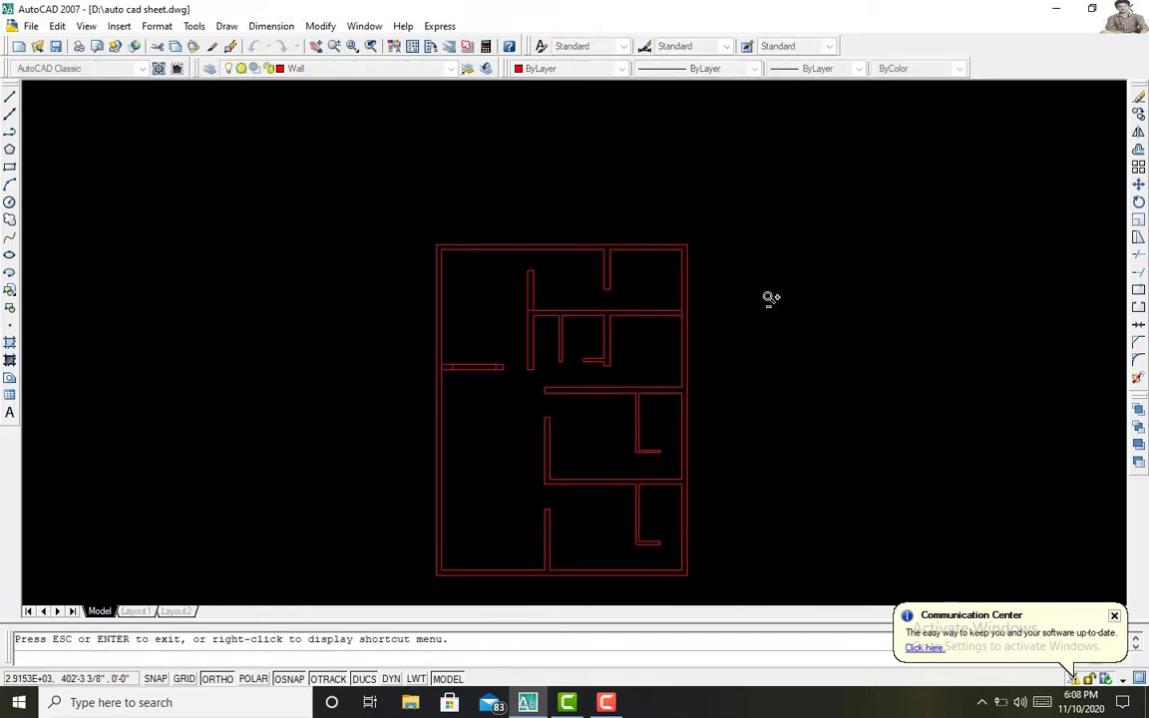
{"action": "key", "text": "Escape"}
{"action": "left_click", "coordinate": [330, 68]}
{"action": "left_click", "coordinate": [299, 149]}
Step: Draw the edge lines of the veranda strip at the lower left
{"action": "type", "text": "l"}
{"action": "key", "text": "Return"}
{"action": "left_click", "coordinate": [546, 569]}
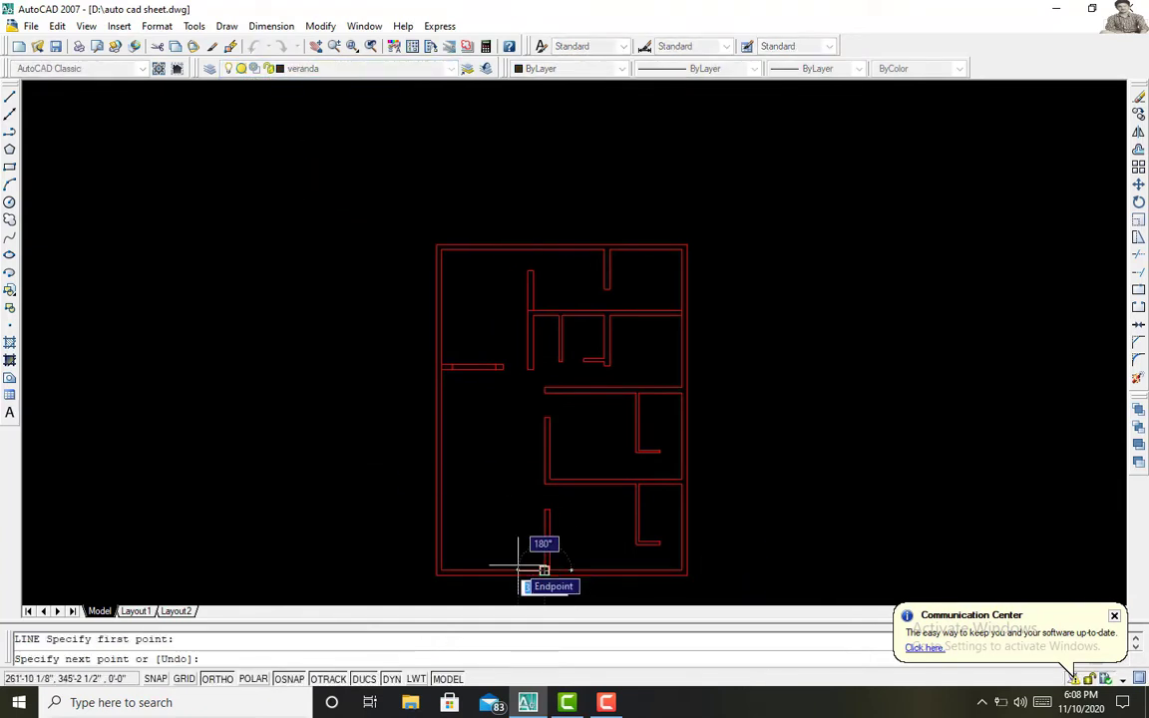
{"action": "left_click", "coordinate": [501, 330]}
{"action": "key", "text": "Return"}
{"action": "key", "text": "Return"}
{"action": "left_click", "coordinate": [441, 369]}
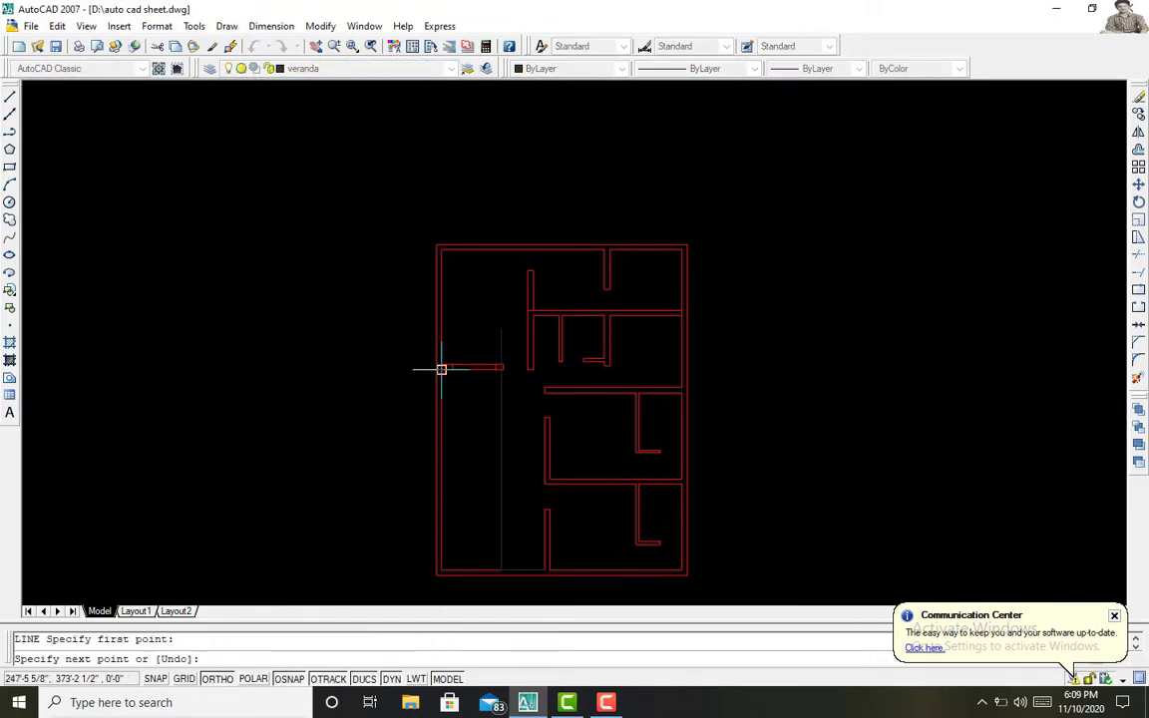
{"action": "key", "text": "Escape"}
{"action": "type", "text": "o"}
{"action": "key", "text": "Return"}
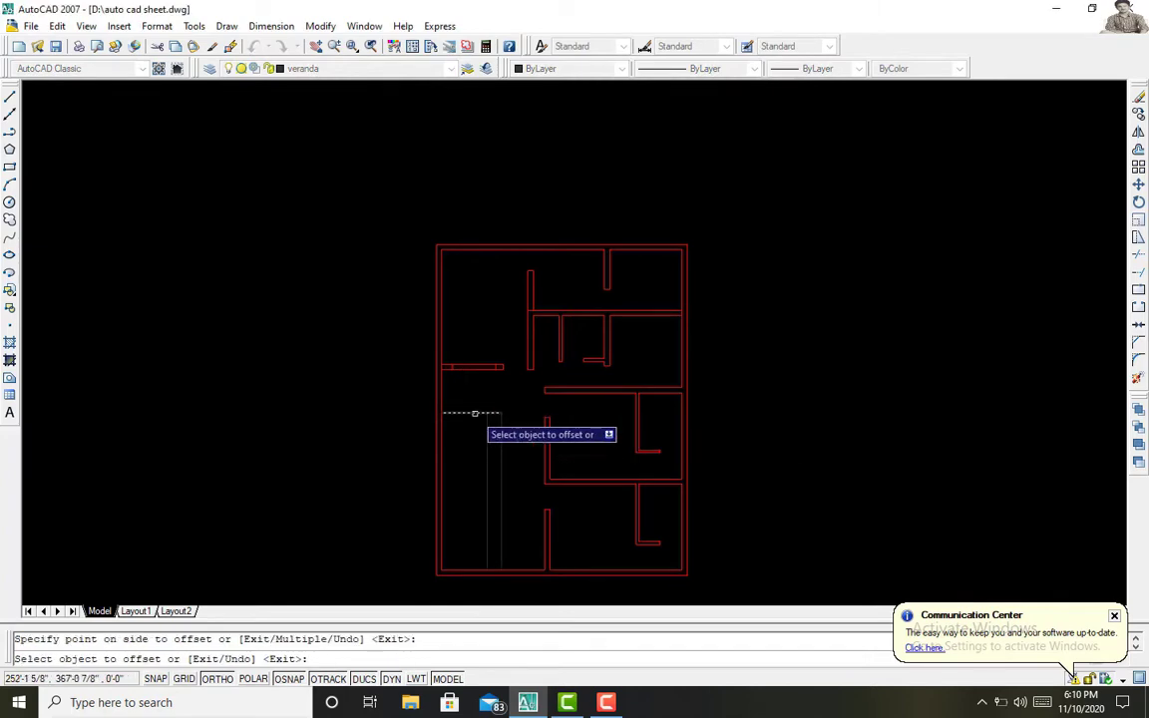
{"action": "key", "text": "Escape"}
{"action": "type", "text": "l"}
{"action": "key", "text": "Return"}
{"action": "key", "text": "Escape"}
Step: Fill the veranda strip with a dotted hatch pattern
{"action": "type", "text": "trh"}
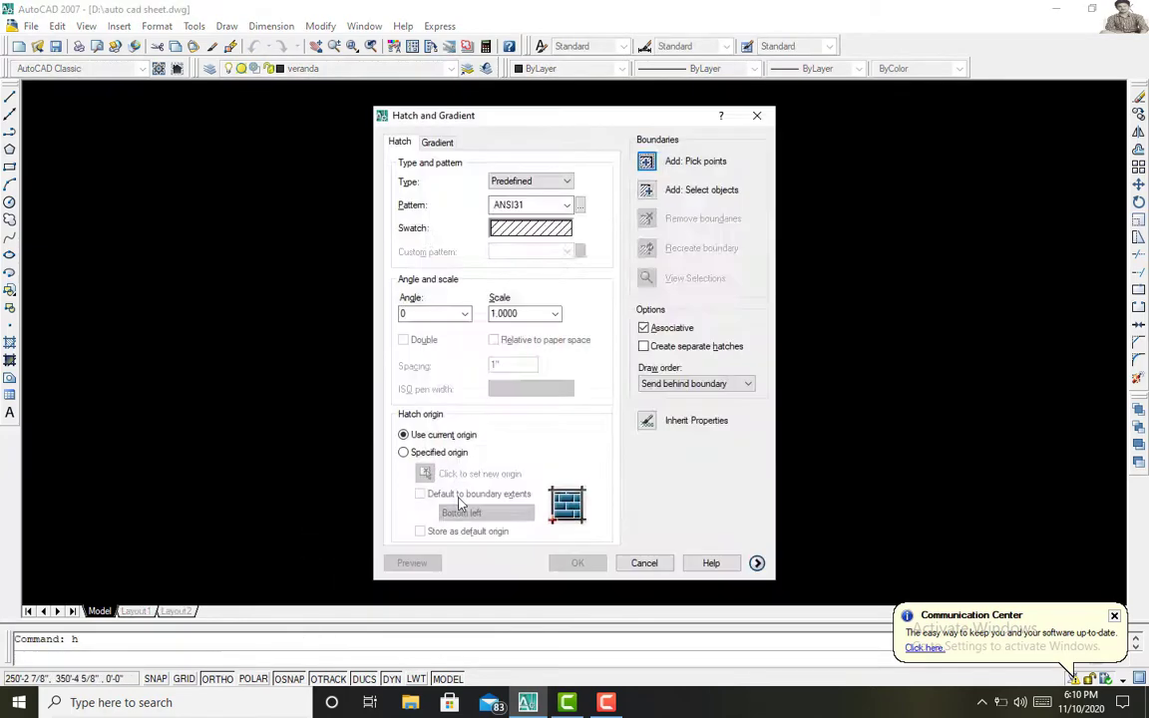
{"action": "left_click", "coordinate": [580, 205]}
{"action": "left_click", "coordinate": [596, 369]}
{"action": "left_click", "coordinate": [542, 500]}
{"action": "left_click", "coordinate": [646, 160]}
{"action": "left_click", "coordinate": [469, 479]}
{"action": "left_click", "coordinate": [412, 562]}
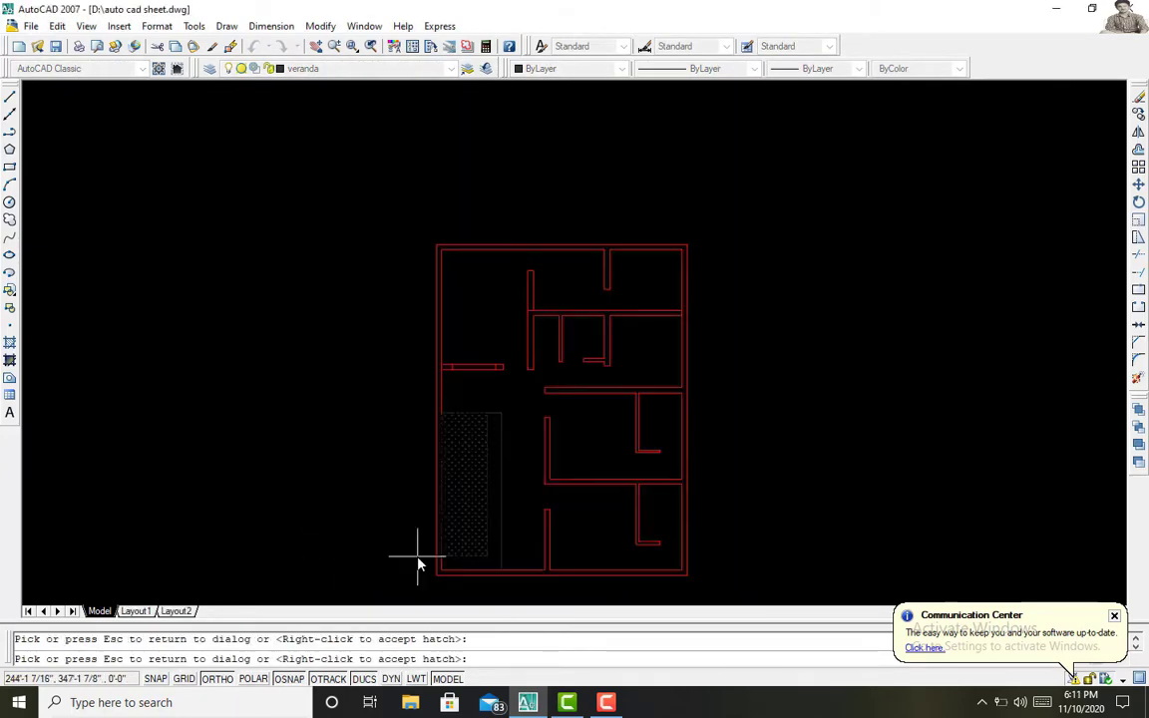
{"action": "right_click", "coordinate": [418, 565]}
Step: Try a green gradient fill, then abandon it
{"action": "key", "text": "Return"}
{"action": "left_click", "coordinate": [436, 139]}
{"action": "left_click", "coordinate": [482, 194]}
{"action": "left_click", "coordinate": [649, 158]}
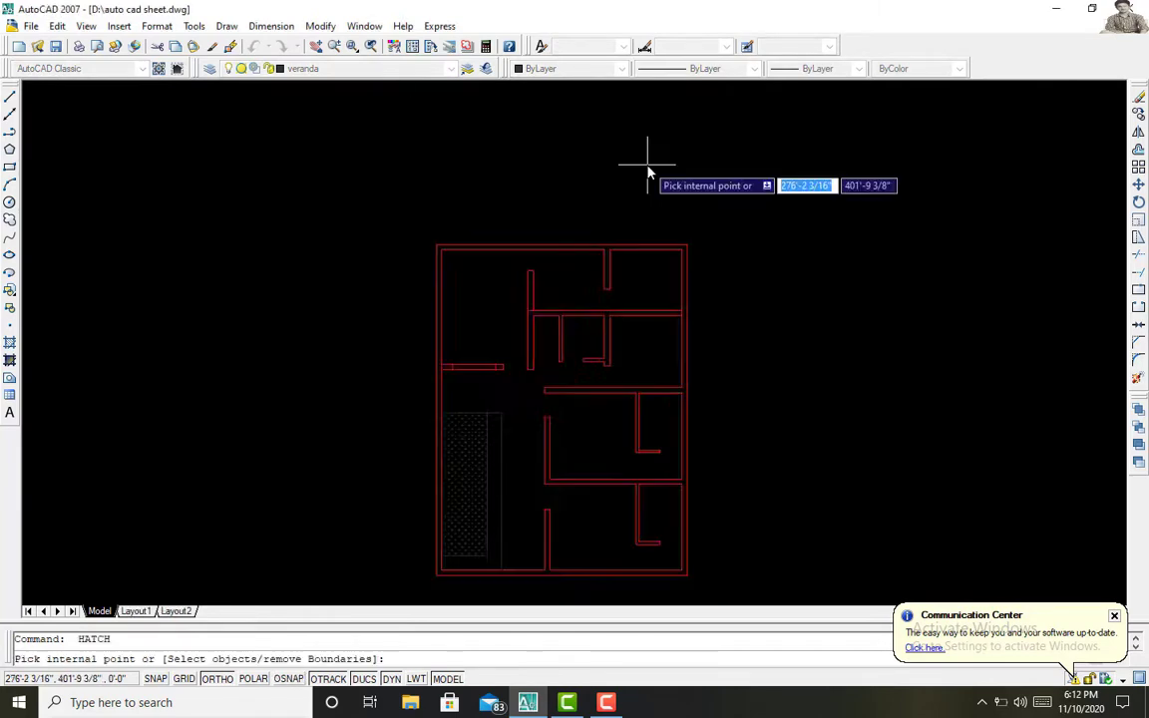
{"action": "key", "text": "Return"}
Step: Undo the fill and add a new layer, starting to name it Grass
{"action": "left_click", "coordinate": [404, 560]}
{"action": "key", "text": "ctrl+z"}
{"action": "left_click", "coordinate": [209, 68]}
{"action": "left_click", "coordinate": [452, 205]}
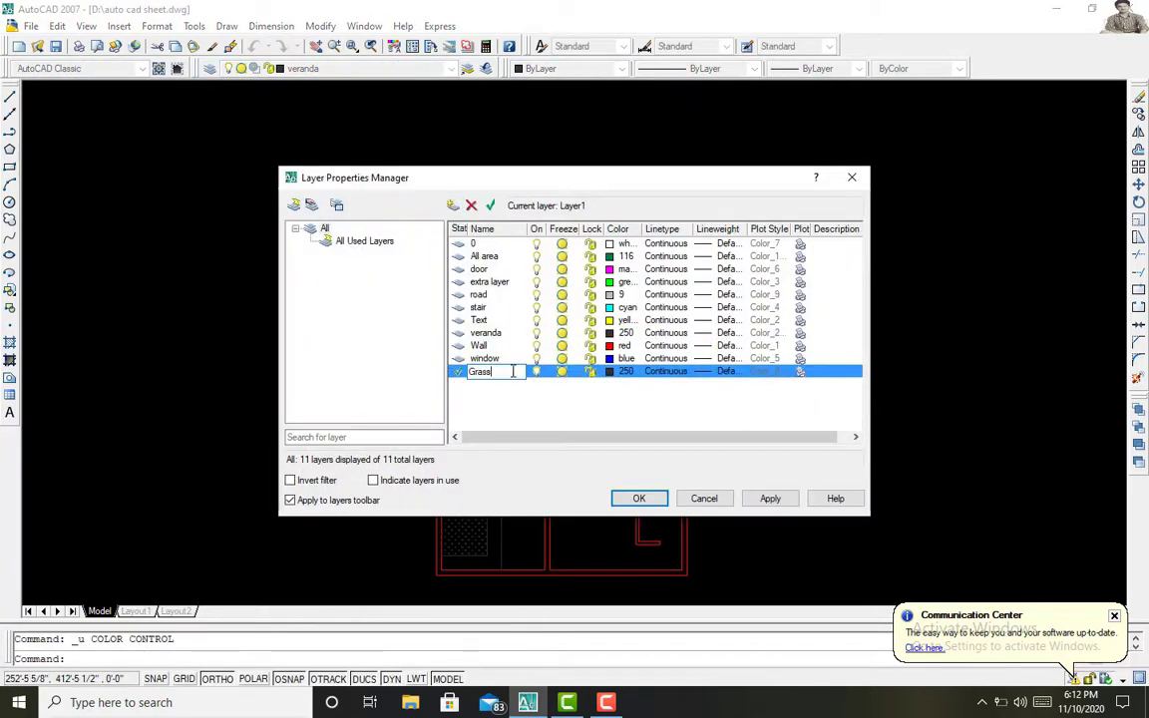
Step: Make Grass current, then add a Dressing room layer and make it current
{"action": "left_click", "coordinate": [769, 498]}
{"action": "left_click", "coordinate": [705, 498]}
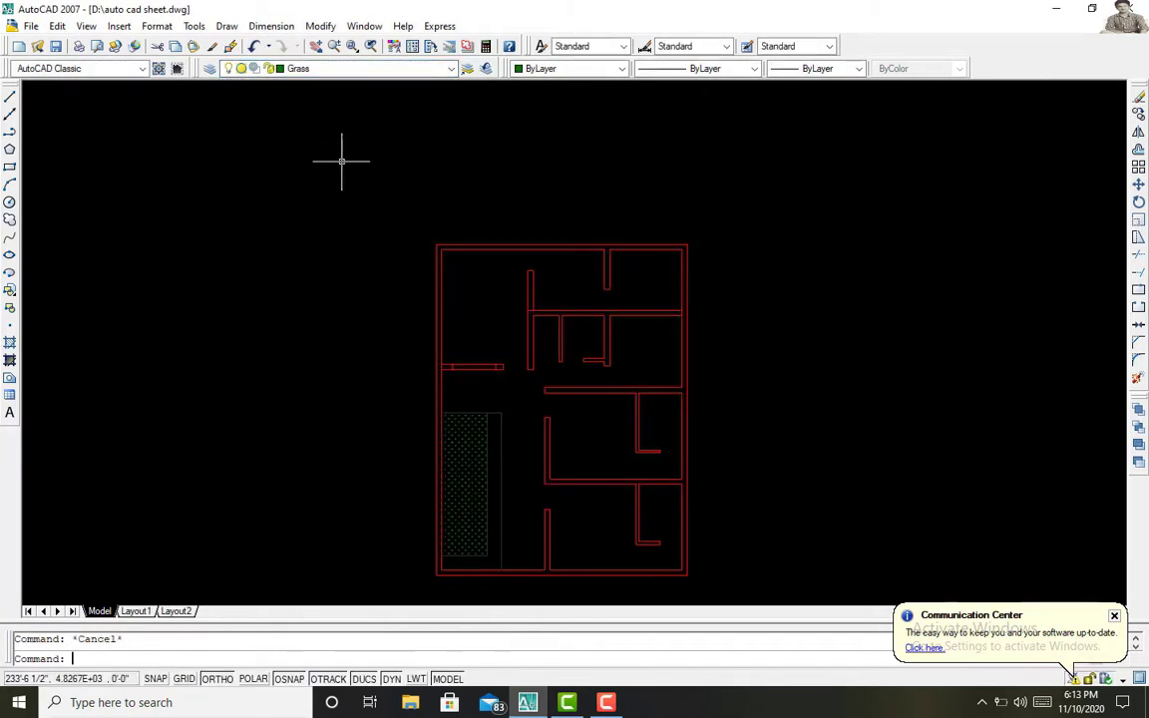
{"action": "left_click", "coordinate": [452, 68]}
{"action": "left_click", "coordinate": [210, 67]}
{"action": "left_click", "coordinate": [452, 206]}
{"action": "type", "text": "Dressing room"}
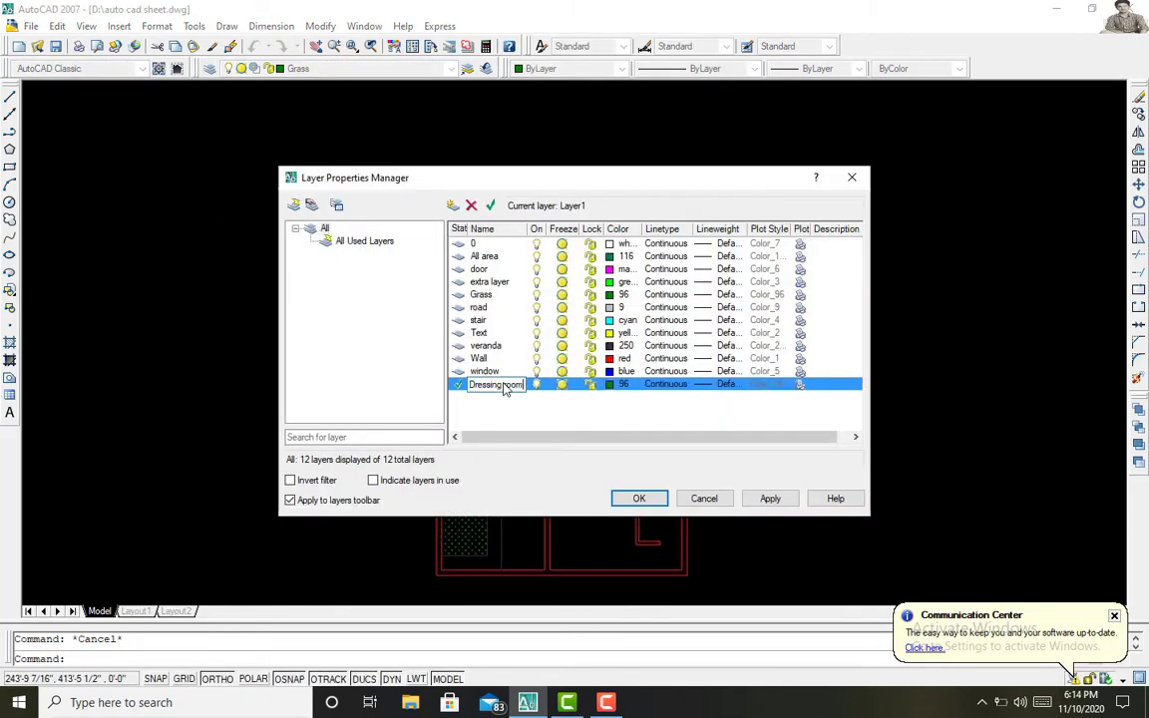
{"action": "left_click", "coordinate": [770, 498]}
{"action": "left_click", "coordinate": [638, 498]}
Step: Zoom in on the lower rooms with a zoom window
{"action": "key", "text": "Return"}
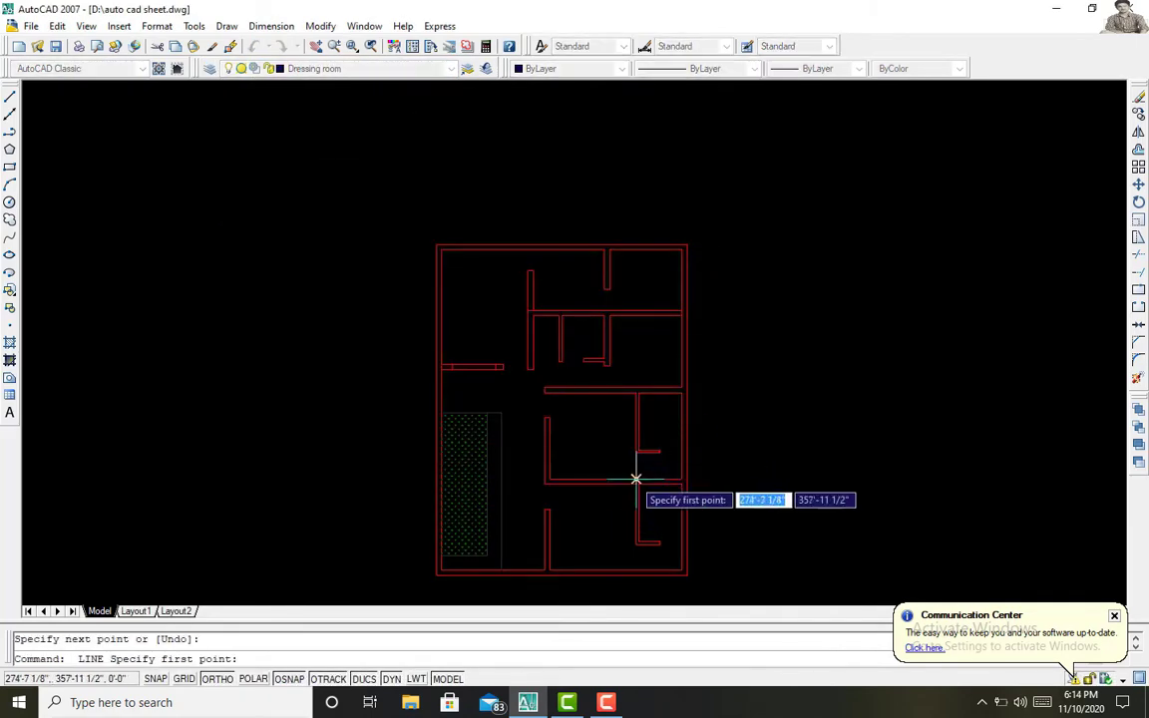
{"action": "key", "text": "Escape"}
{"action": "left_click", "coordinate": [352, 46]}
{"action": "left_click", "coordinate": [439, 329]}
{"action": "left_click", "coordinate": [688, 598]}
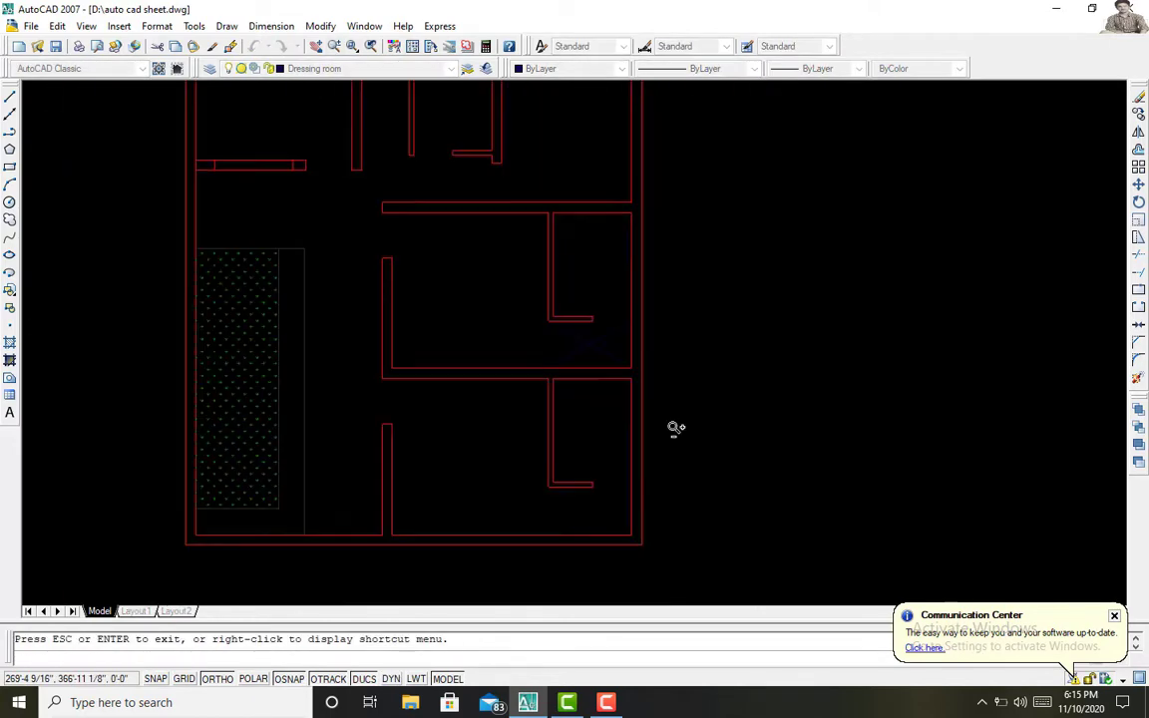
{"action": "key", "text": "Escape"}
{"action": "scroll", "coordinate": [805, 426], "scroll_direction": "down", "scroll_amount": 3}
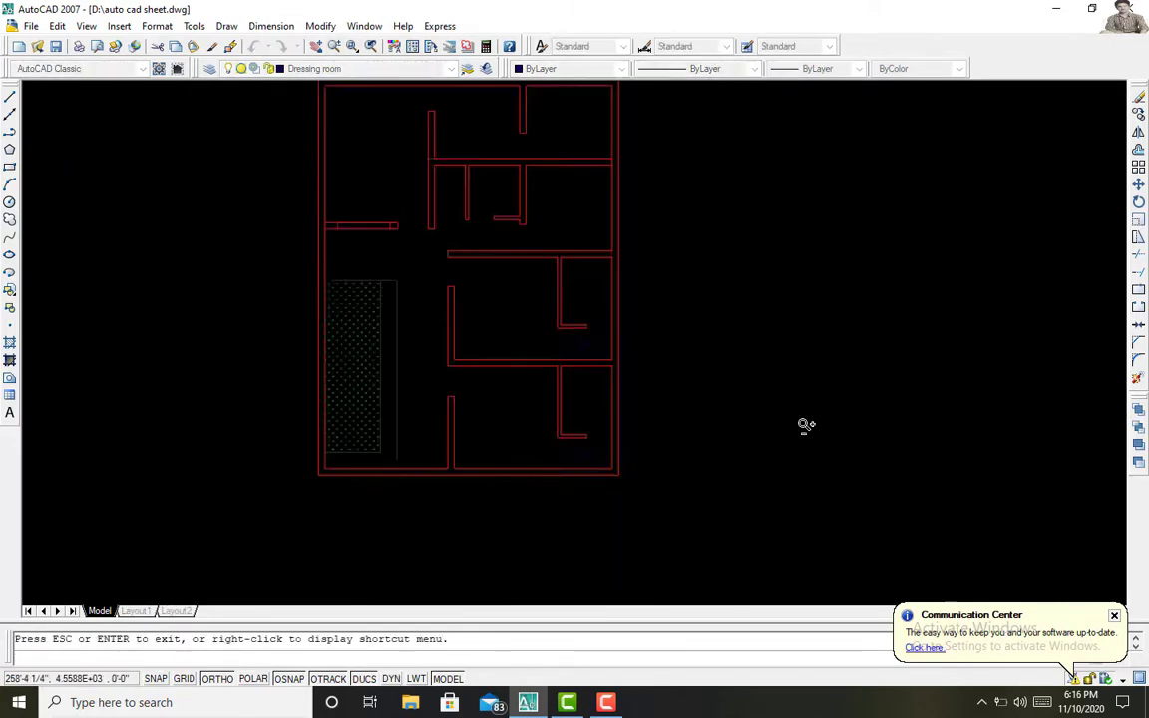
Step: Save the drawing and make Text the current layer
{"action": "key", "text": "ctrl+s"}
{"action": "left_click", "coordinate": [333, 68]}
{"action": "left_click", "coordinate": [307, 185]}
Step: Write a bold Verdana "Lounge" multiline label in a room
{"action": "left_click", "coordinate": [9, 412]}
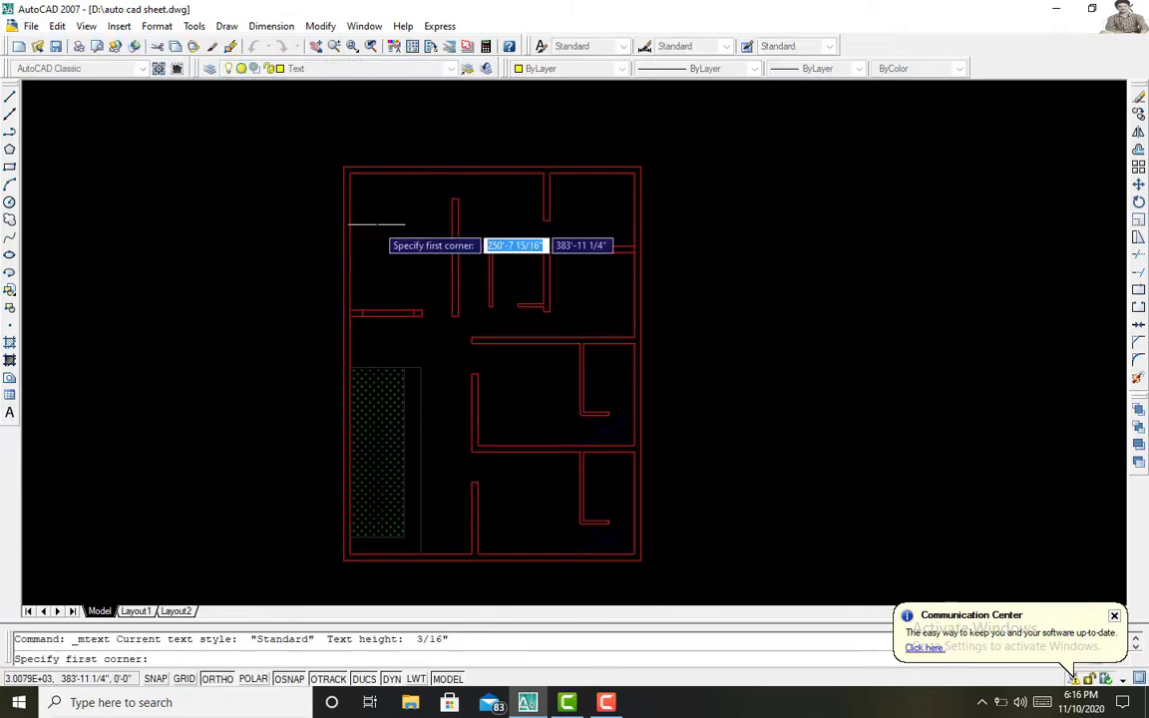
{"action": "left_click", "coordinate": [349, 226]}
{"action": "left_click", "coordinate": [559, 299]}
{"action": "left_click", "coordinate": [795, 28]}
{"action": "left_click", "coordinate": [714, 63]}
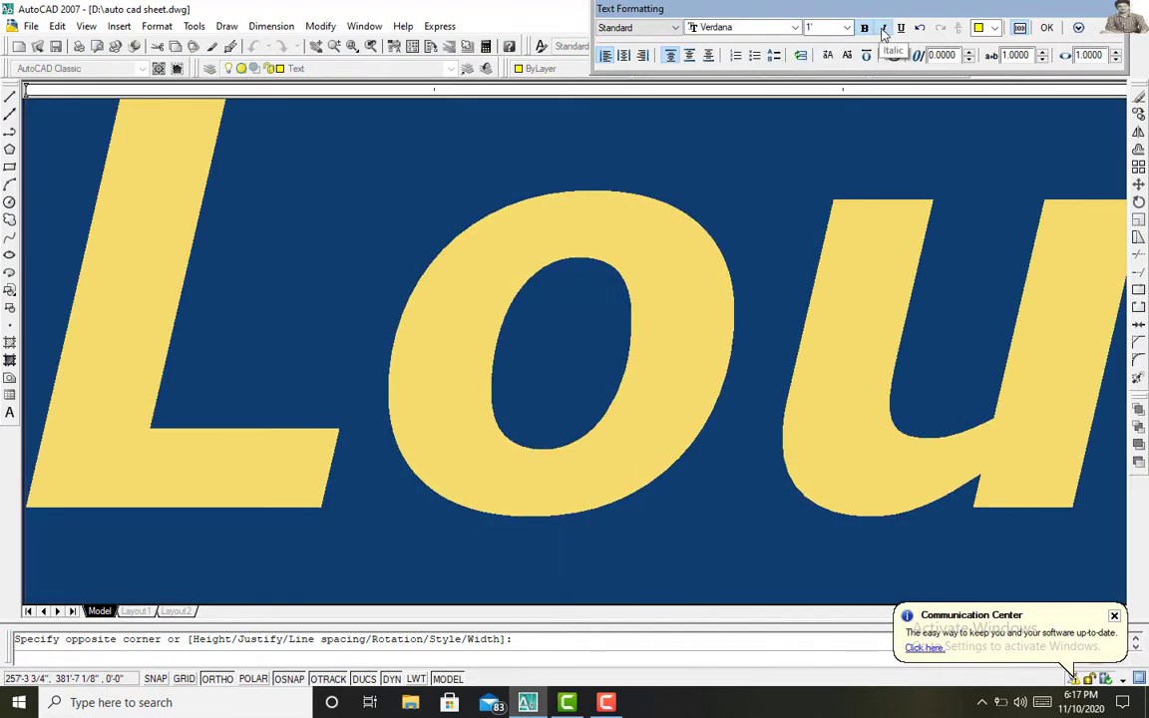
{"action": "left_click", "coordinate": [1047, 26]}
{"action": "left_click", "coordinate": [1139, 185]}
Step: Copy the Lounge label into four other rooms
{"action": "left_click", "coordinate": [393, 235]}
{"action": "key", "text": "Return"}
{"action": "left_click", "coordinate": [415, 236]}
{"action": "left_click", "coordinate": [500, 206]}
{"action": "left_click", "coordinate": [590, 203]}
{"action": "left_click", "coordinate": [518, 271]}
{"action": "left_click", "coordinate": [431, 351]}
{"action": "left_click", "coordinate": [531, 405]}
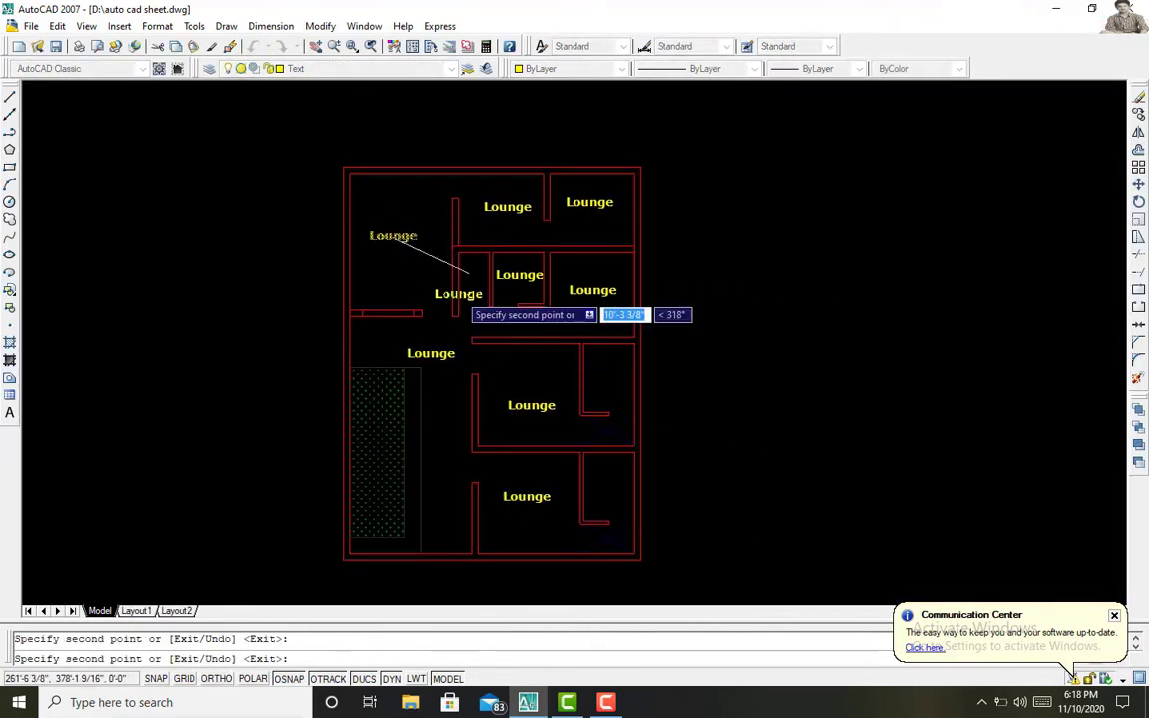
Step: Change one copy to "Bath" and move it above the middle Lounge label
{"action": "double_click", "coordinate": [519, 274]}
{"action": "left_click", "coordinate": [669, 167]}
{"action": "left_click", "coordinate": [463, 273]}
{"action": "key", "text": "Return"}
{"action": "left_click", "coordinate": [475, 289]}
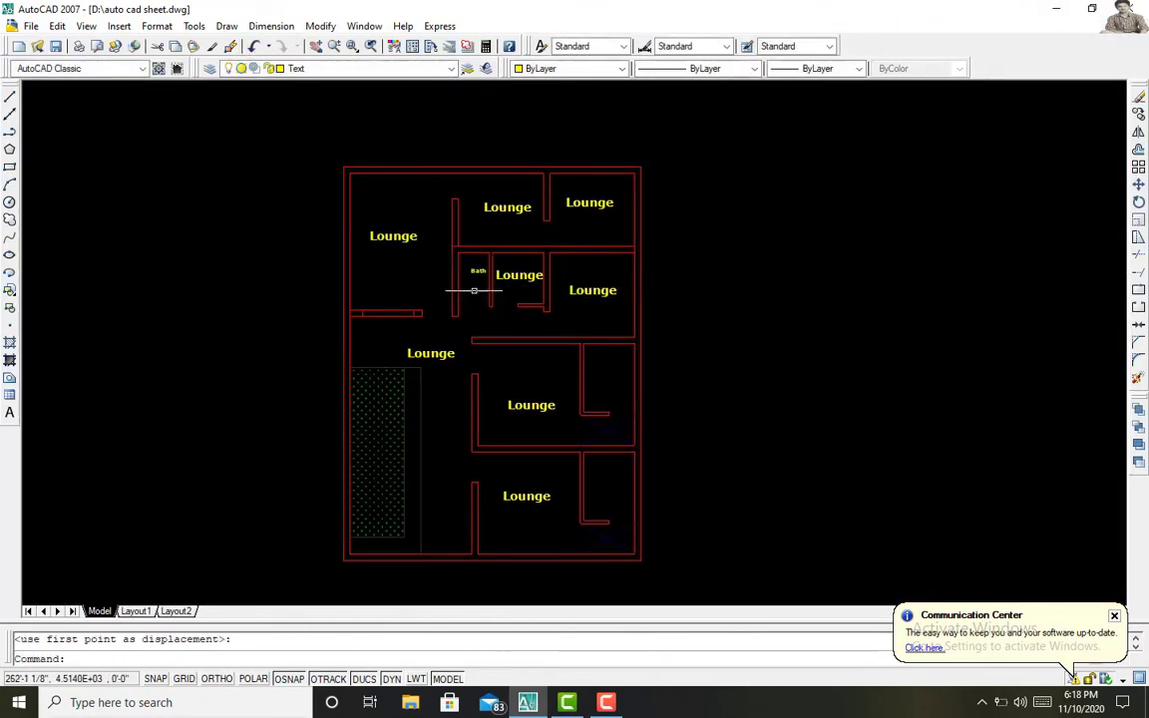
{"action": "left_click", "coordinate": [475, 289]}
{"action": "scroll", "coordinate": [449, 308], "scroll_direction": "up", "scroll_amount": 5}
{"action": "key", "text": "Return"}
{"action": "left_click", "coordinate": [385, 484]}
{"action": "key", "text": "Return"}
Step: Rename the narrow left room's label to Stair up and the middle label to Bath
{"action": "left_click", "coordinate": [385, 484]}
{"action": "left_click", "coordinate": [564, 434]}
{"action": "double_click", "coordinate": [564, 435]}
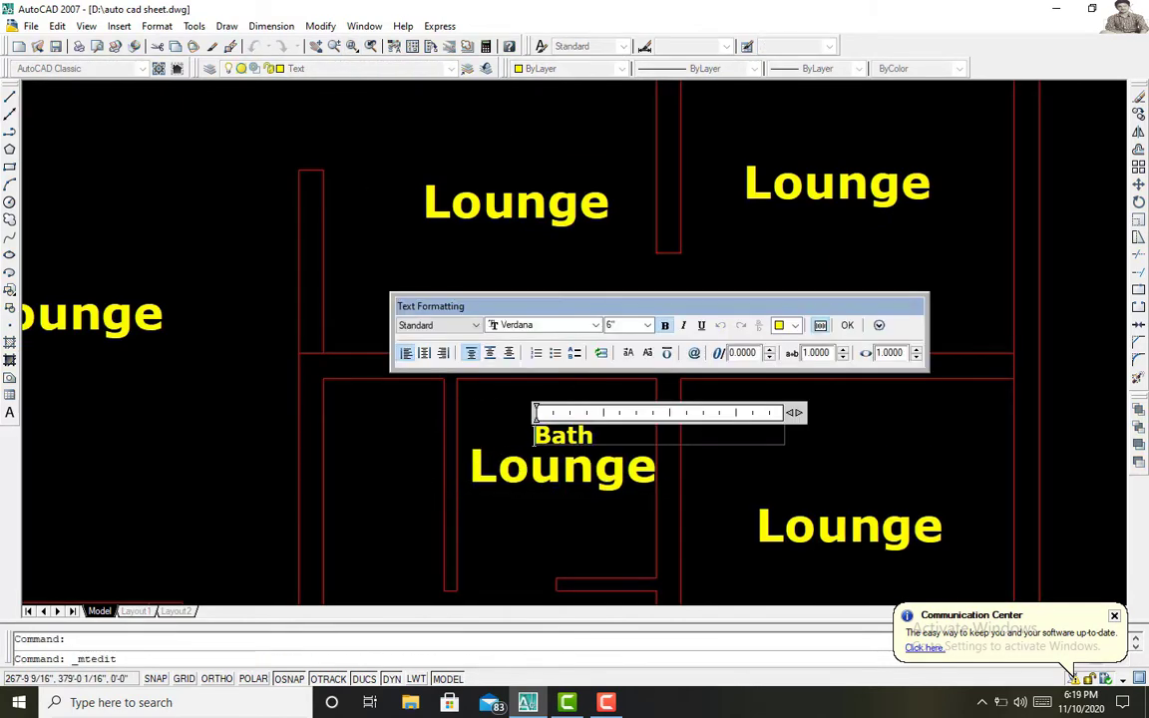
{"action": "type", "text": "Stair up"}
{"action": "left_click", "coordinate": [847, 325]}
{"action": "left_click", "coordinate": [385, 499]}
{"action": "double_click", "coordinate": [564, 467]}
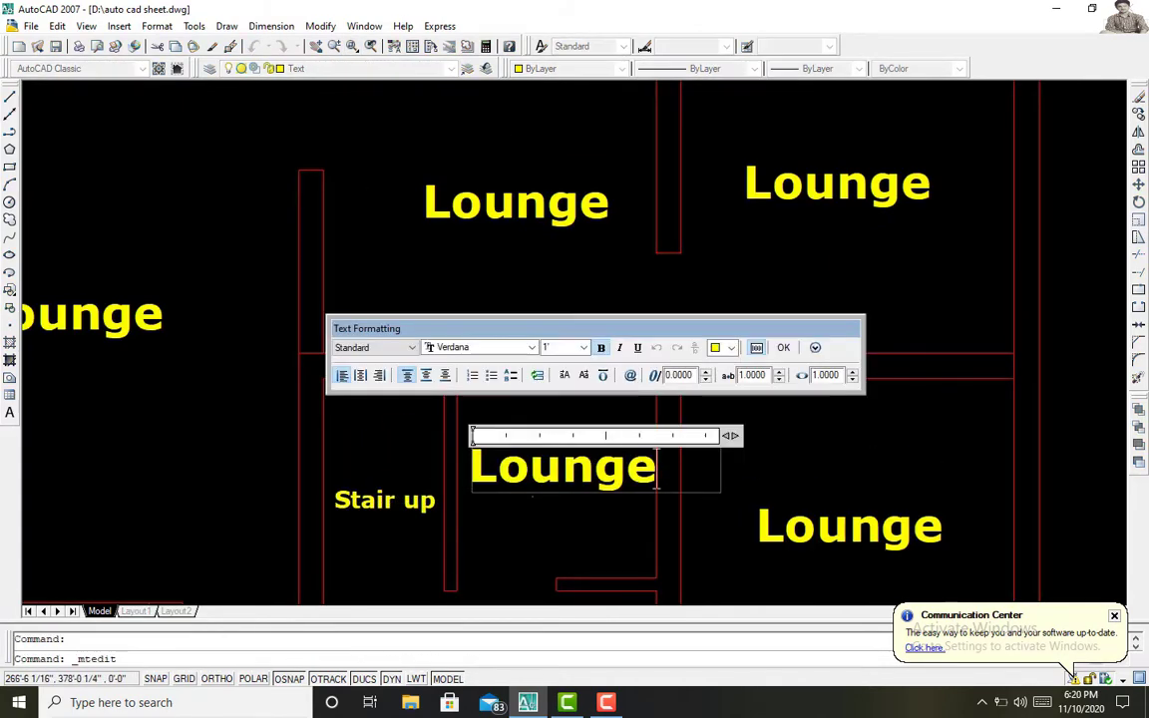
{"action": "type", "text": "Bath"}
{"action": "left_click", "coordinate": [784, 346]}
Step: Rename the bottom-right label to Study room and the top-right label to Store
{"action": "double_click", "coordinate": [838, 526]}
{"action": "type", "text": "Study room"}
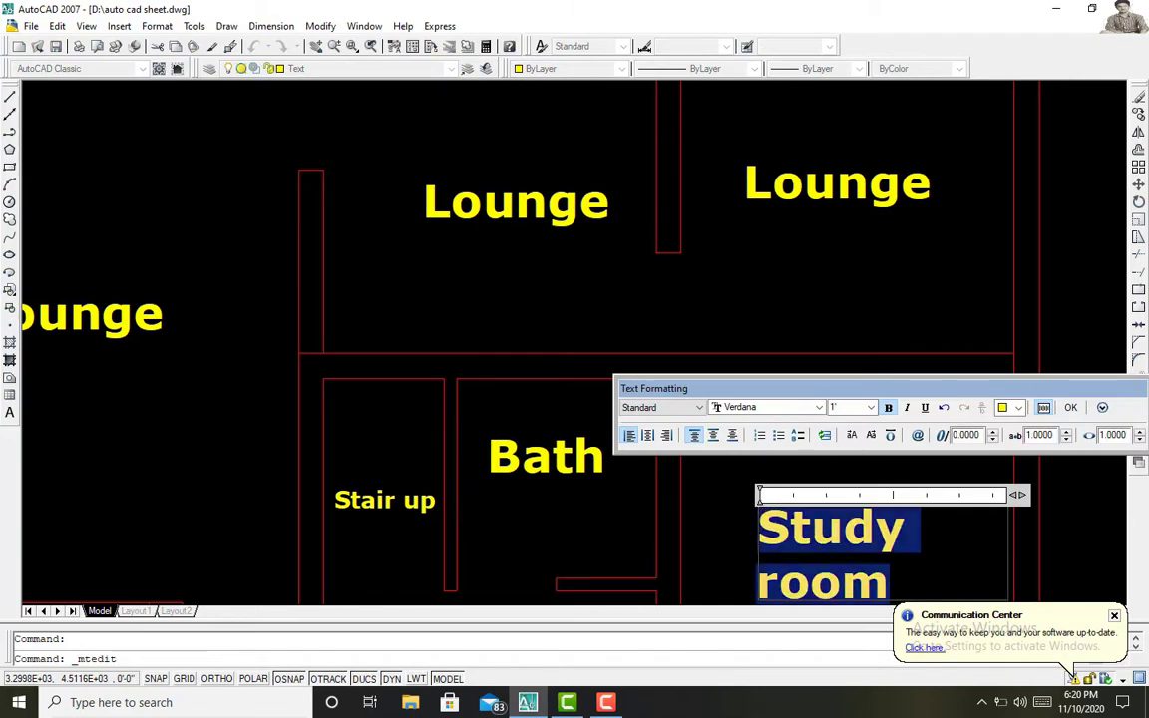
{"action": "double_click", "coordinate": [487, 469]}
{"action": "double_click", "coordinate": [421, 219]}
{"action": "type", "text": "Kitchen"}
{"action": "double_click", "coordinate": [838, 183]}
{"action": "type", "text": "S"}
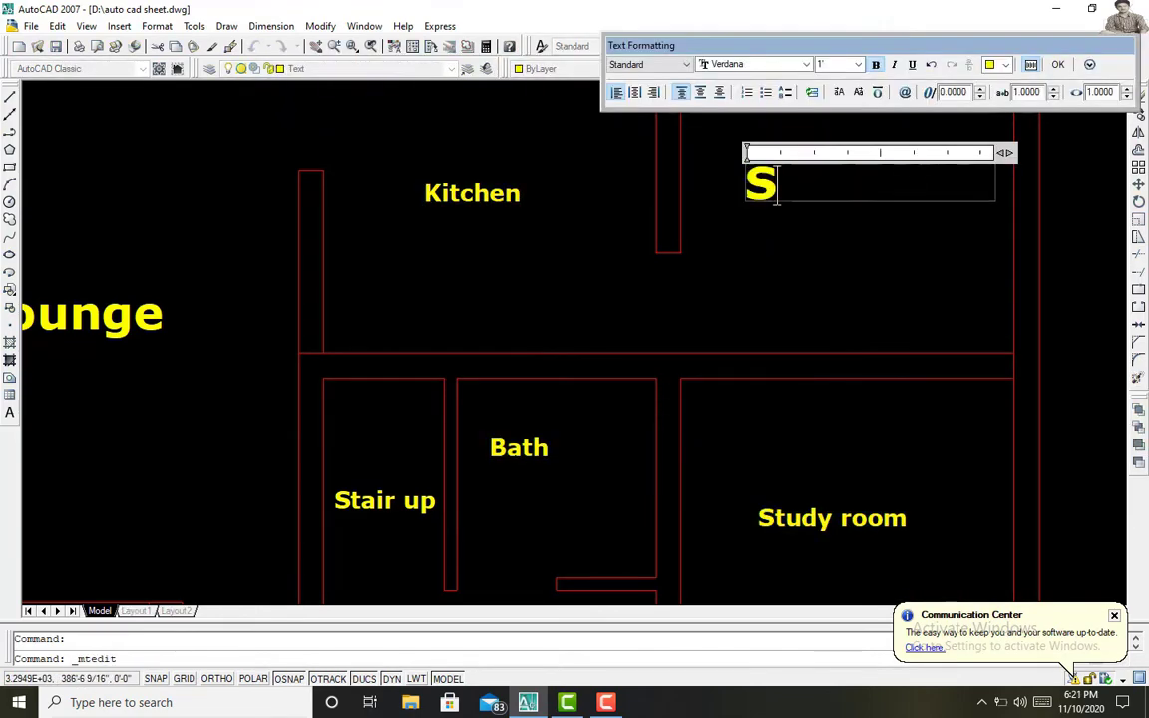
{"action": "type", "text": "tore"}
{"action": "left_click", "coordinate": [380, 93]}
Step: Rename the centre label to Bed Room and the top-left label to Veranda
{"action": "middle_click_drag", "start_coordinate": [379, 93], "coordinate": [579, 330]}
{"action": "double_click", "coordinate": [579, 329]}
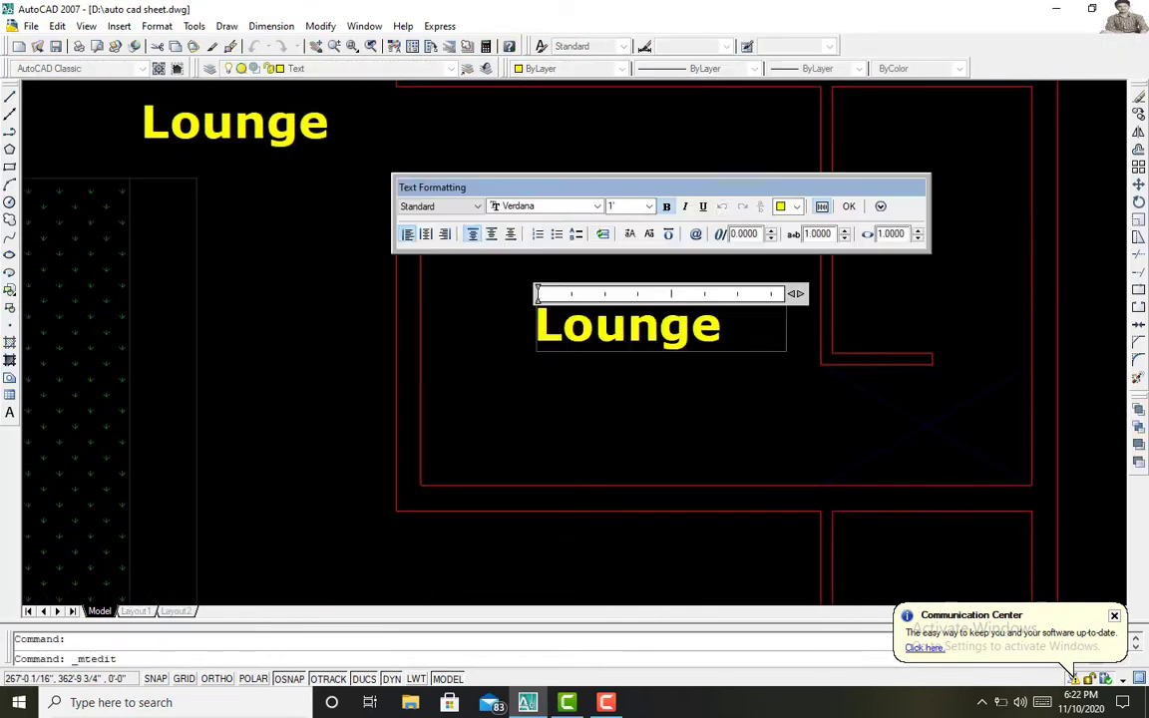
{"action": "type", "text": "Bed Room"}
{"action": "left_click", "coordinate": [501, 313]}
{"action": "double_click", "coordinate": [234, 122]}
{"action": "type", "text": "Veranda"}
{"action": "left_click", "coordinate": [256, 28]}
{"action": "left_click", "coordinate": [397, 98]}
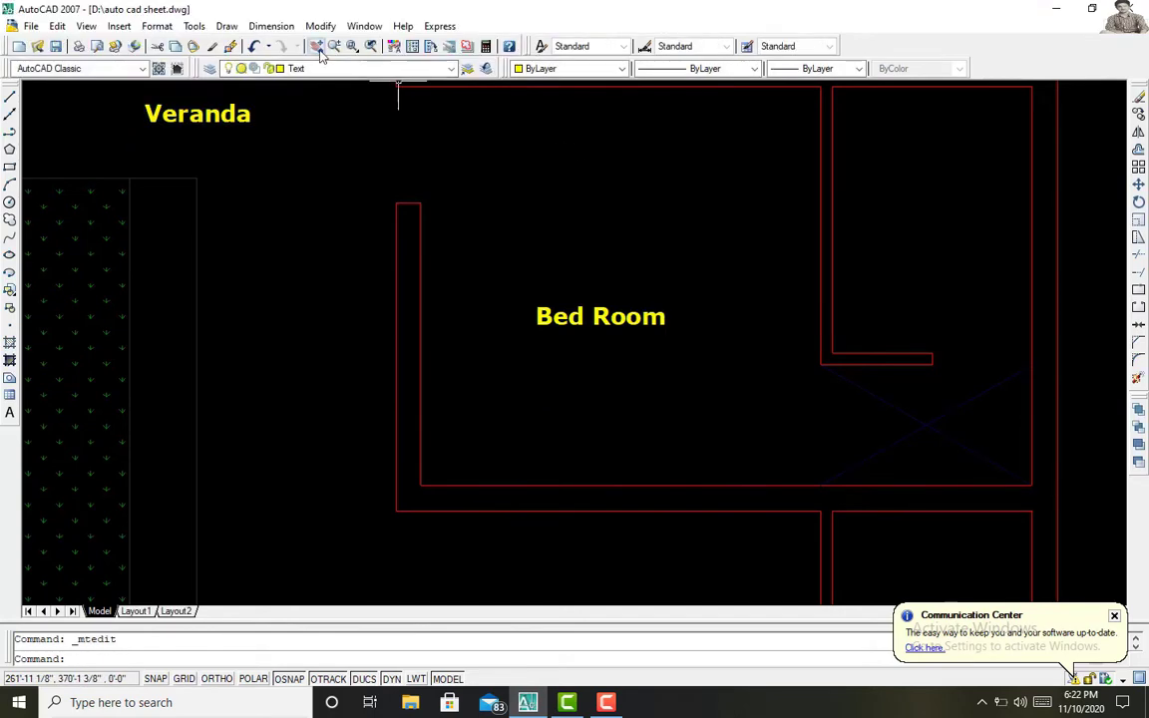
Step: Rename the remaining lower Lounge label to Bed room and pick the Bath label for copying
{"action": "middle_click_drag", "start_coordinate": [397, 97], "coordinate": [325, 233]}
{"action": "double_click", "coordinate": [528, 451]}
{"action": "key", "text": "Escape"}
{"action": "middle_click_drag", "start_coordinate": [541, 589], "coordinate": [550, 312]}
{"action": "left_click", "coordinate": [559, 316]}
{"action": "double_click", "coordinate": [559, 315]}
{"action": "type", "text": "Bed r"}
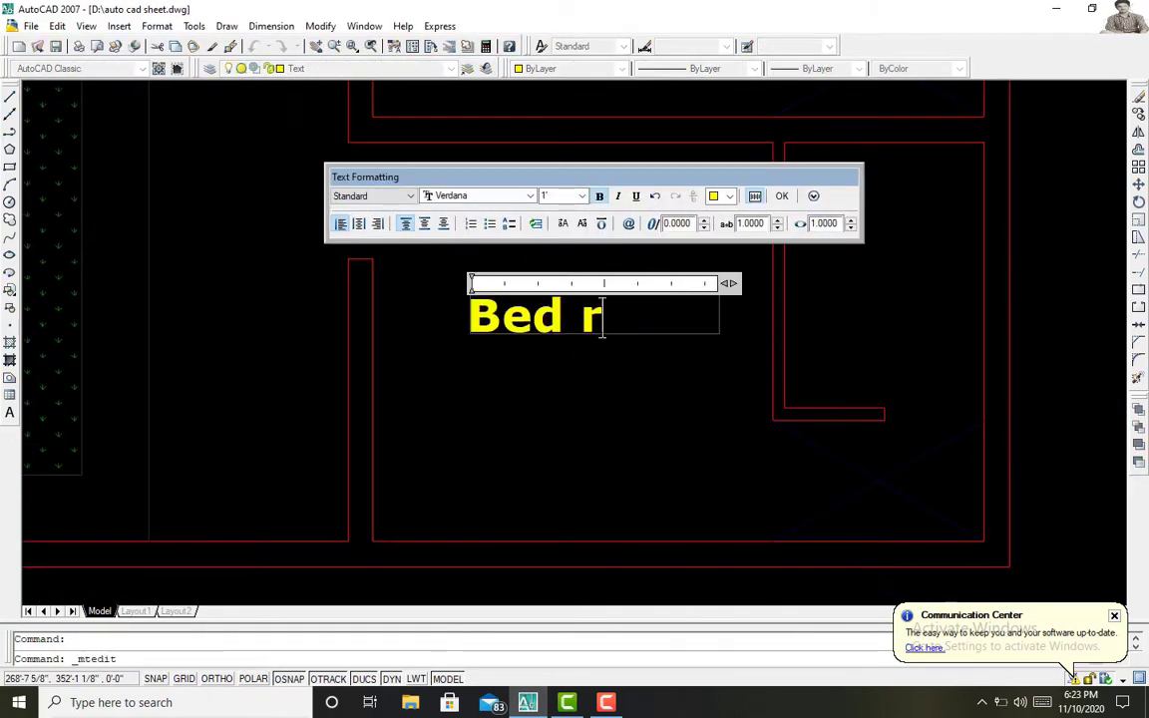
{"action": "type", "text": "oom"}
{"action": "left_click", "coordinate": [673, 167]}
{"action": "scroll", "coordinate": [544, 308], "scroll_direction": "down", "scroll_amount": 5}
{"action": "left_click", "coordinate": [501, 201]}
Step: Copy the Bath label into the upper and lower right-hand rooms
{"action": "left_click", "coordinate": [641, 340]}
{"action": "left_click", "coordinate": [641, 499]}
{"action": "key", "text": "Return"}
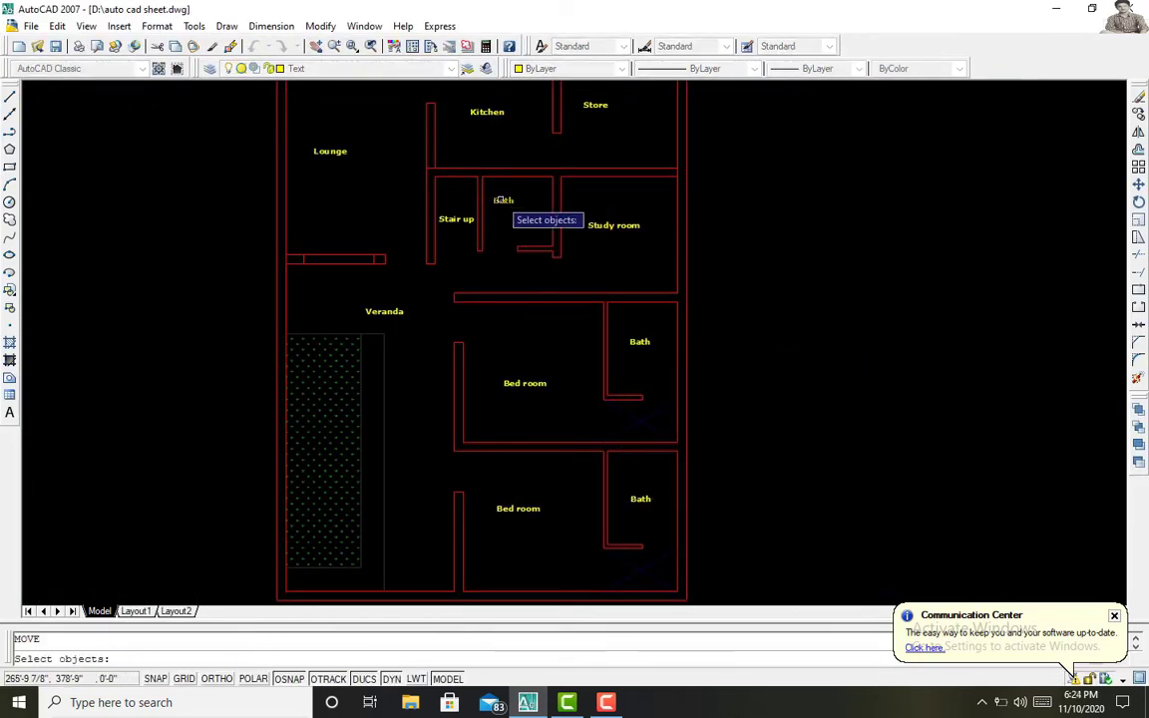
Step: Copy the Veranda label into the long passage and rotate it 90° to run vertically
{"action": "left_click", "coordinate": [385, 311]}
{"action": "key", "text": "Return"}
{"action": "left_click", "coordinate": [415, 440]}
{"action": "key", "text": "Return"}
{"action": "left_click", "coordinate": [438, 440]}
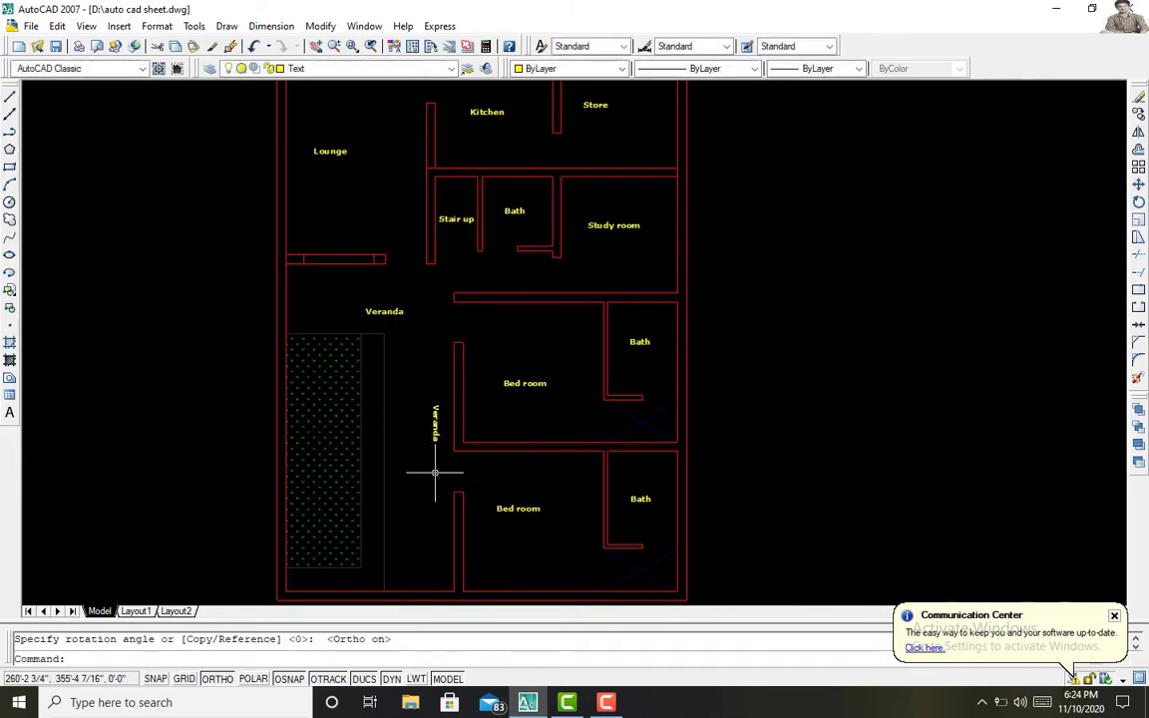
{"action": "left_click", "coordinate": [441, 469]}
{"action": "key", "text": "Return"}
{"action": "key", "text": "Escape"}
{"action": "scroll", "coordinate": [757, 596], "scroll_direction": "down", "scroll_amount": 1}
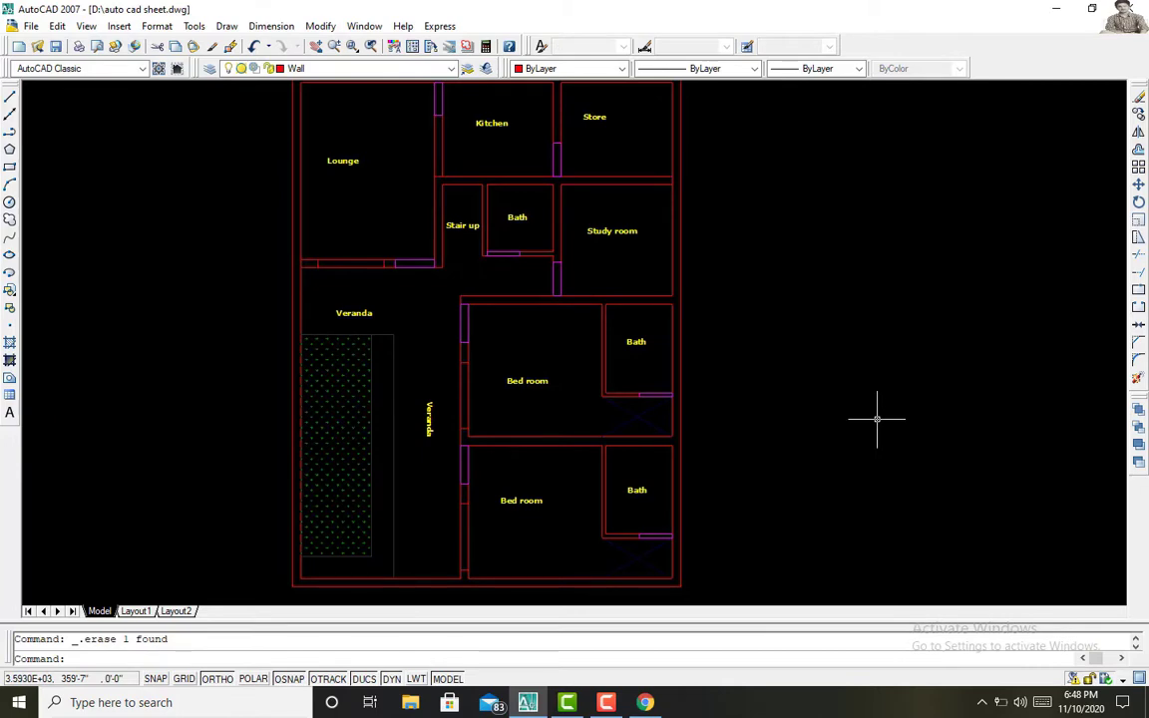
{"action": "type", "text": "o"}
{"action": "key", "text": "Return"}
Step: Delete the stray line stubs beside the bath and trim the wall lines
{"action": "key", "text": "Escape"}
{"action": "left_click", "coordinate": [726, 307]}
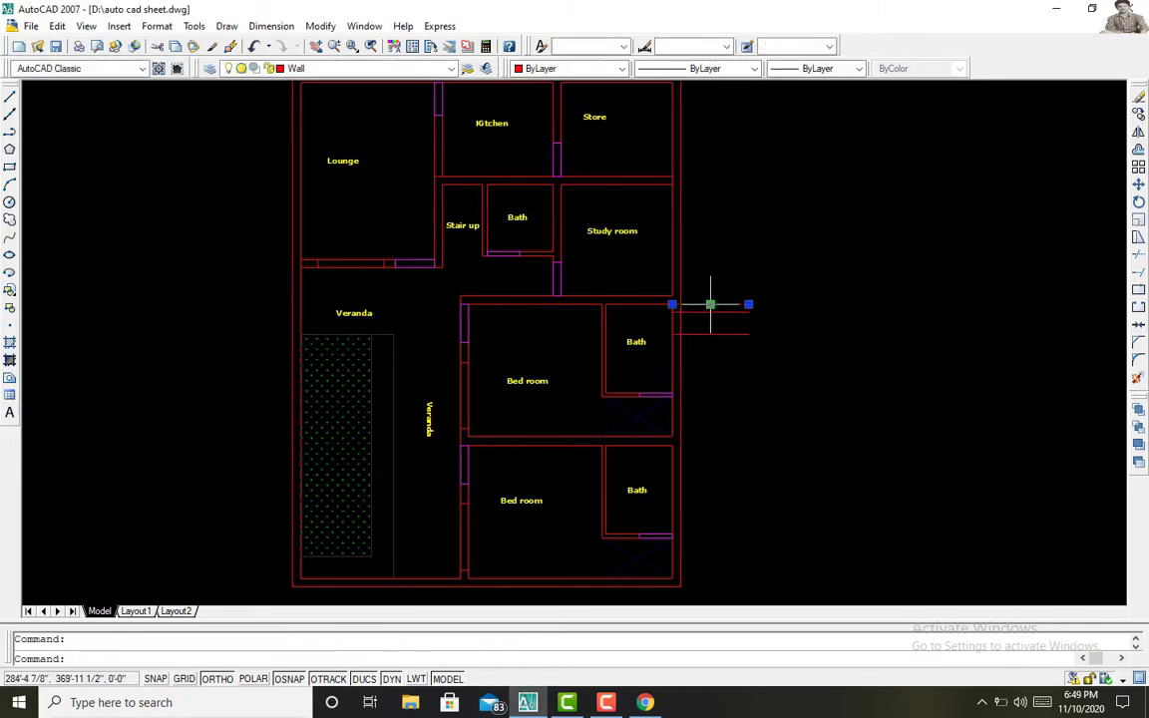
{"action": "key", "text": "Delete"}
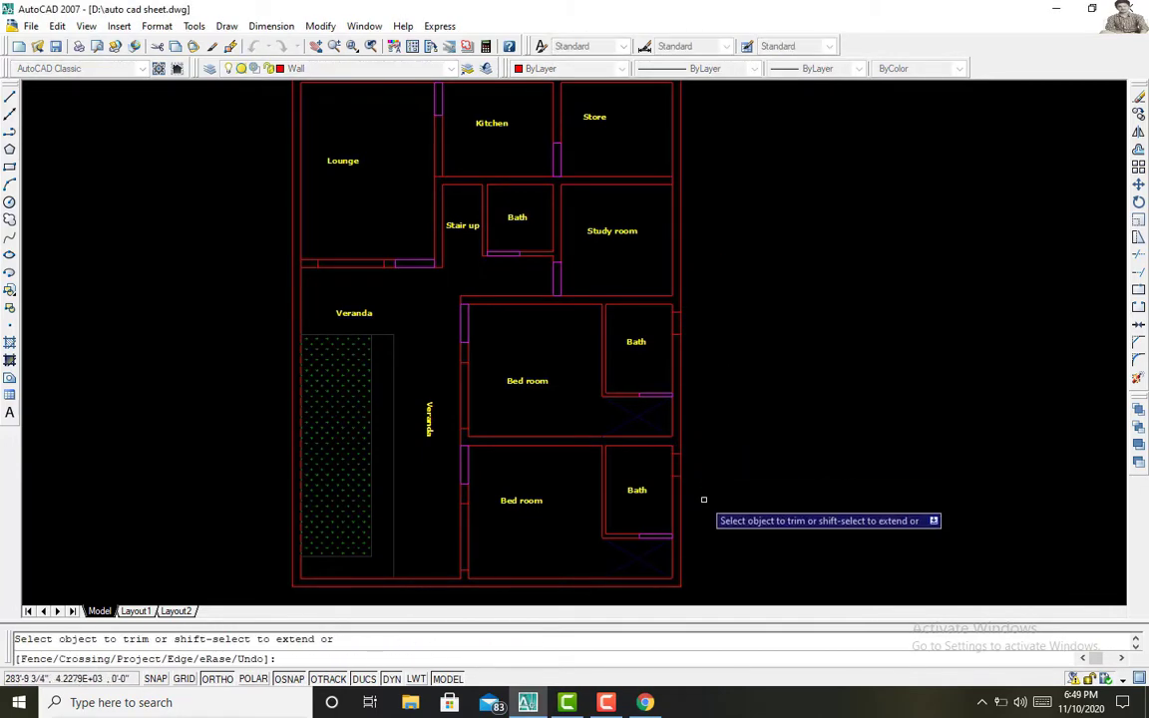
{"action": "key", "text": "Escape"}
{"action": "key", "text": "Return"}
{"action": "key", "text": "Return"}
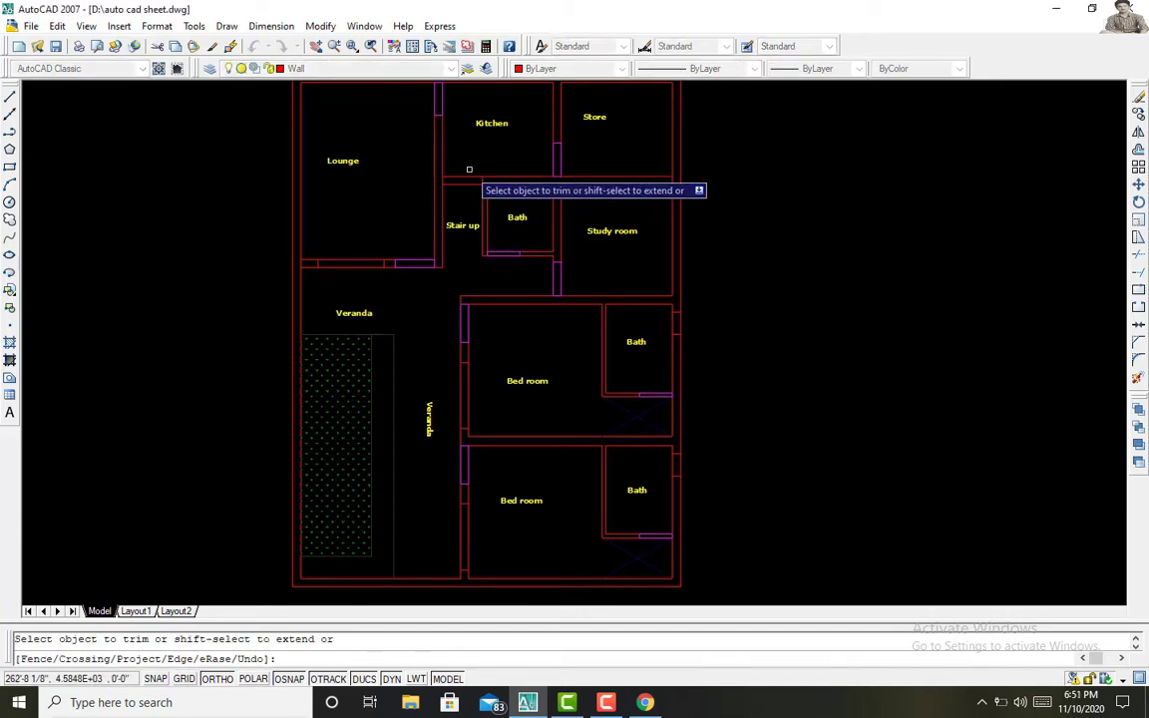
{"action": "key", "text": "Escape"}
Step: Offset the outer wall lines 9 apart and trim the overlaps
{"action": "left_click_drag", "start_coordinate": [705, 128], "coordinate": [706, 157]}
{"action": "type", "text": "o"}
{"action": "key", "text": "Return"}
{"action": "type", "text": "9"}
{"action": "key", "text": "Return"}
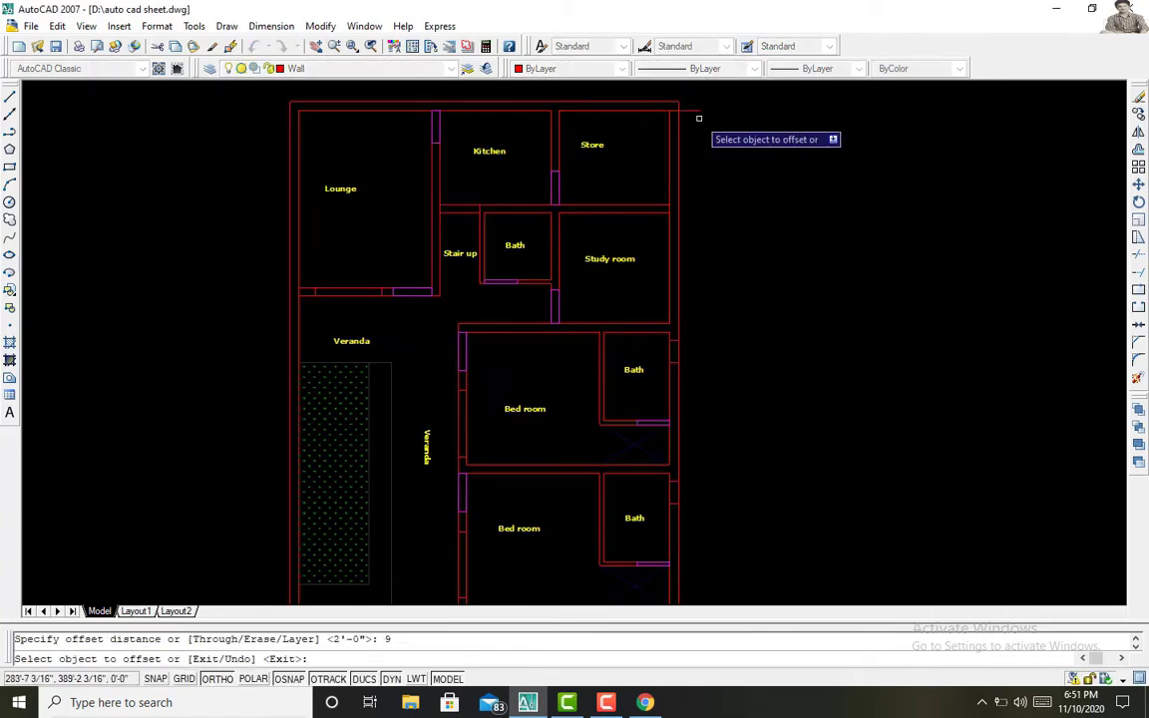
{"action": "key", "text": "Escape"}
{"action": "type", "text": "tr"}
Step: Repeat the offset on the remaining outer wall and trim the joints
{"action": "key", "text": "Return"}
{"action": "key", "text": "Escape"}
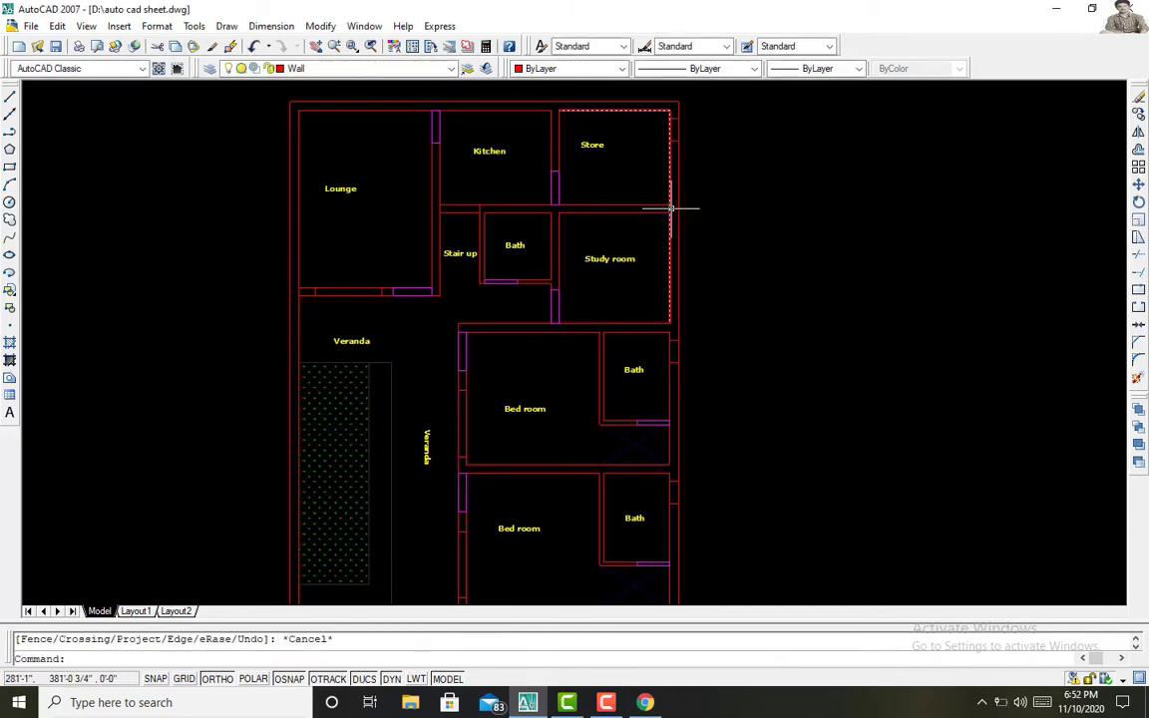
{"action": "type", "text": "o"}
{"action": "key", "text": "Return"}
{"action": "type", "text": "9"}
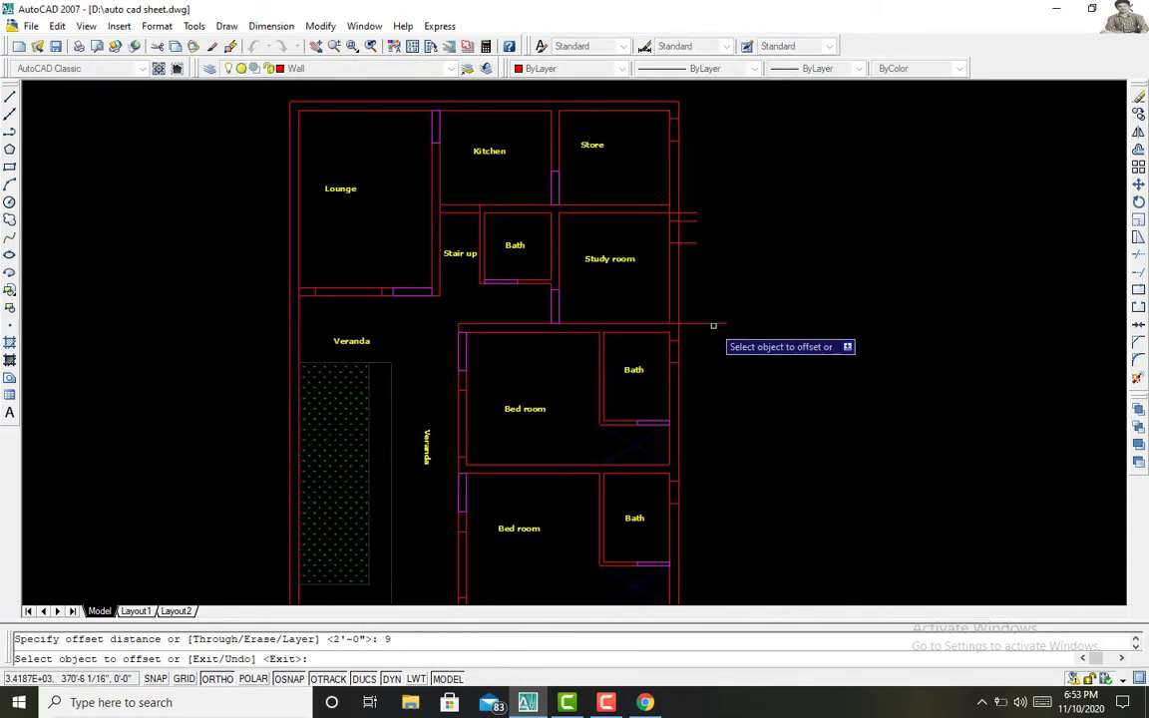
{"action": "key", "text": "Escape"}
{"action": "type", "text": "tr"}
{"action": "key", "text": "Return"}
{"action": "key", "text": "Return"}
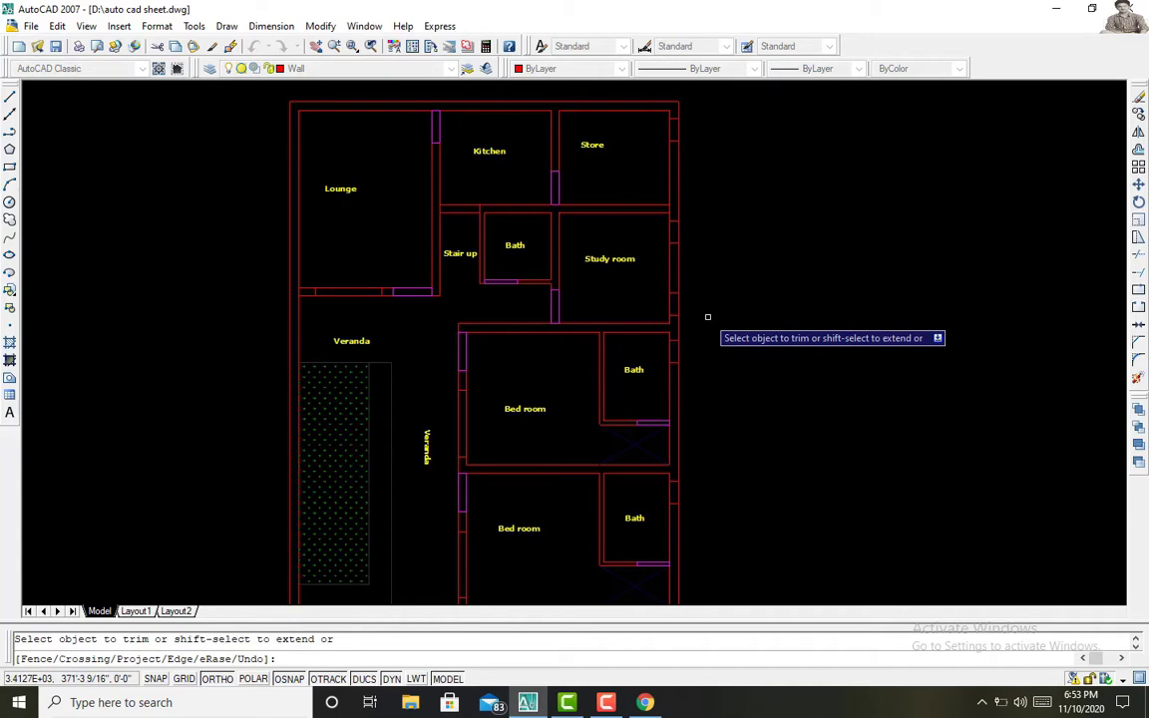
{"action": "key", "text": "Escape"}
Step: Make window the current layer
{"action": "left_click", "coordinate": [321, 68]}
{"action": "left_click", "coordinate": [299, 199]}
{"action": "type", "text": "rec"}
{"action": "key", "text": "Return"}
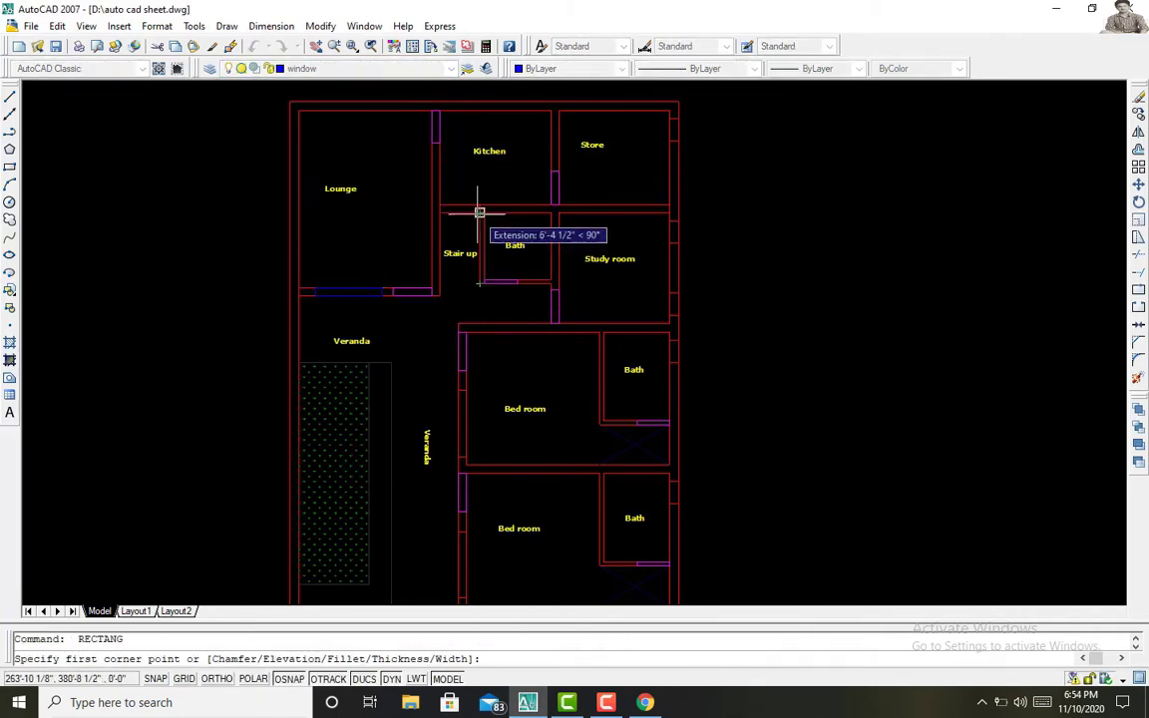
Step: Complete a window rectangle in the wall and bring up the file commands
{"action": "double_click", "coordinate": [256, 282]}
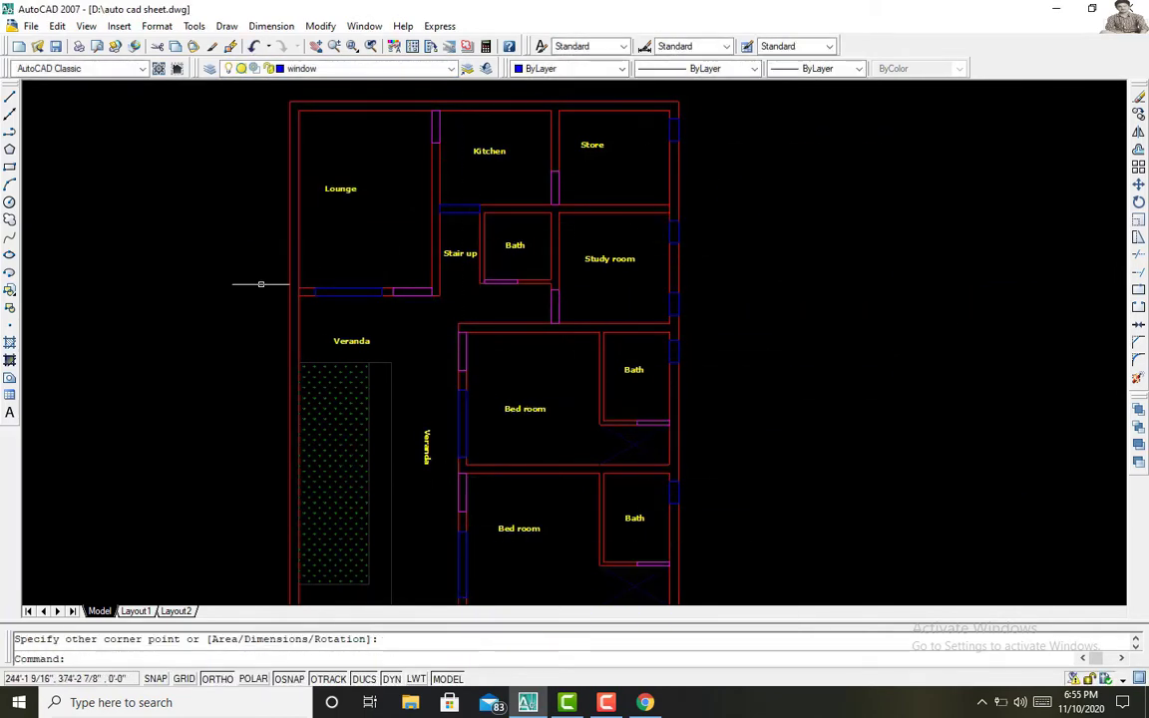
{"action": "left_click", "coordinate": [31, 26]}
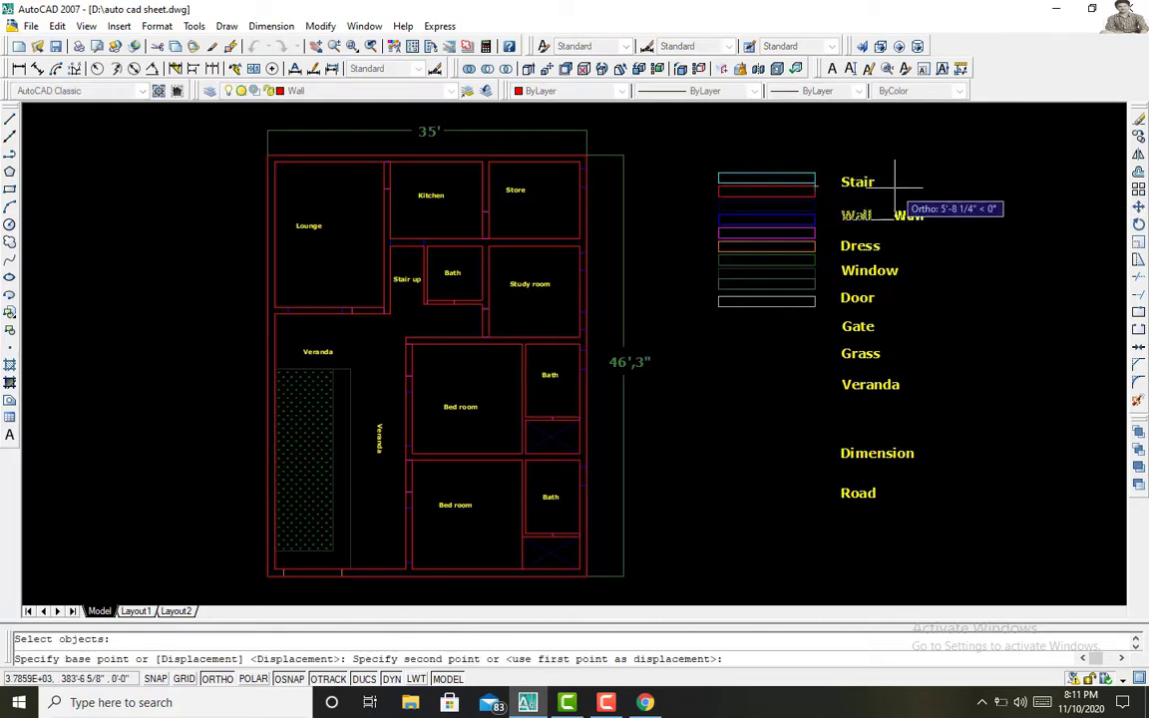
Step: Move the Window legend label up beside Dress
{"action": "left_click", "coordinate": [868, 220]}
{"action": "key", "text": "space"}
{"action": "left_click", "coordinate": [857, 297]}
{"action": "left_click", "coordinate": [848, 231]}
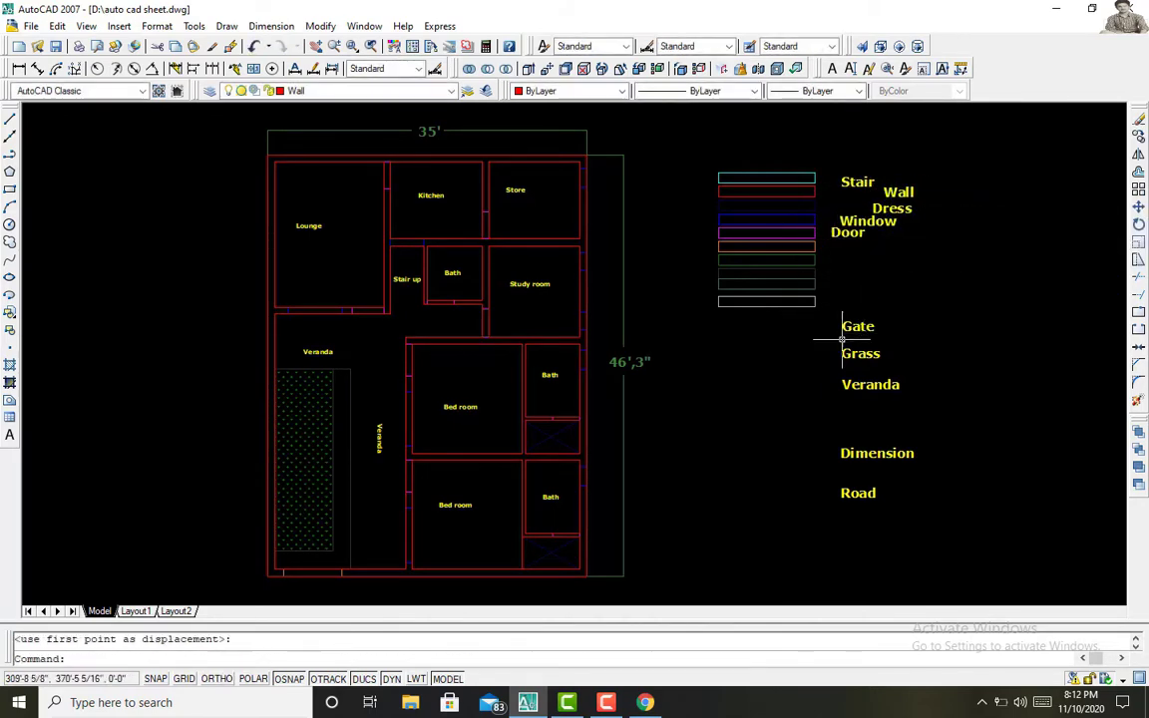
{"action": "key", "text": "space"}
Step: Move the Grass, Veranda, Dimension and Road labels to stack under Gate
{"action": "left_click", "coordinate": [843, 354]}
{"action": "left_click", "coordinate": [848, 261]}
{"action": "left_click", "coordinate": [870, 384]}
{"action": "left_click", "coordinate": [851, 274]}
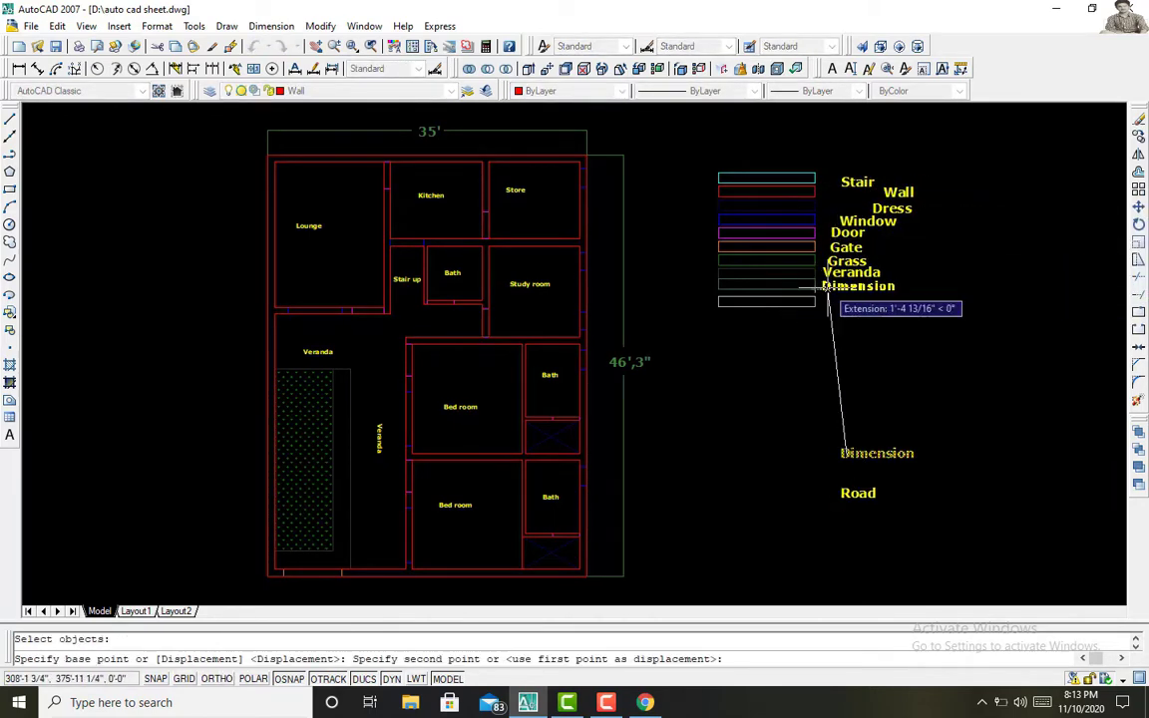
{"action": "left_click", "coordinate": [876, 453]}
{"action": "left_click", "coordinate": [858, 493]}
Step: Line the Wall and Dress labels up under Stair, and Window under Dress
{"action": "left_click", "coordinate": [451, 91]}
{"action": "left_click", "coordinate": [334, 128]}
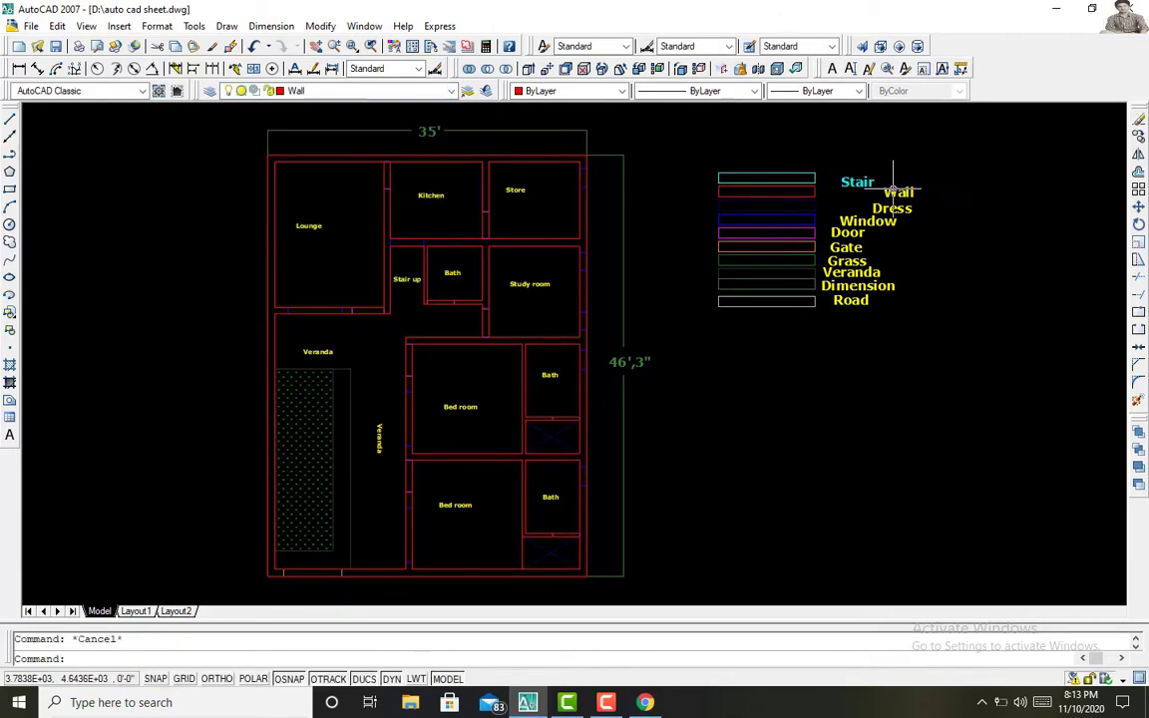
{"action": "left_click", "coordinate": [857, 191]}
{"action": "left_click", "coordinate": [860, 207]}
{"action": "left_click", "coordinate": [868, 221]}
{"action": "key", "text": "space"}
{"action": "left_click", "coordinate": [872, 209]}
{"action": "left_click", "coordinate": [864, 210]}
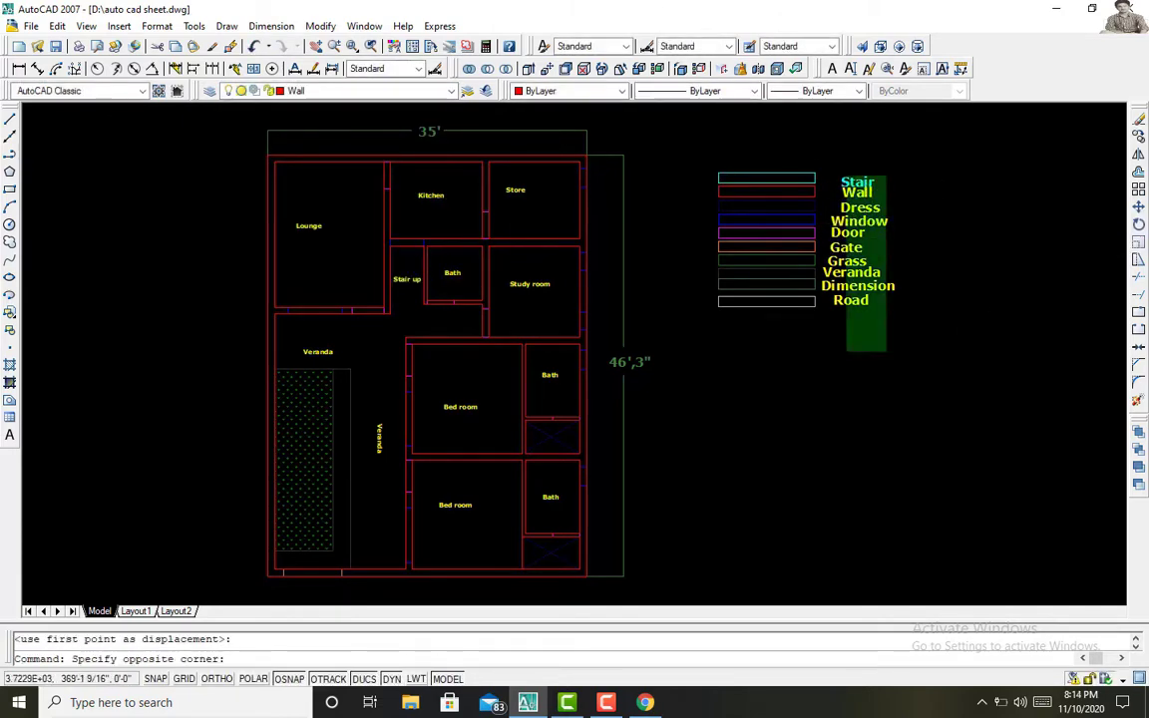
Step: Increase the text height of all legend labels in Properties
{"action": "left_click", "coordinate": [846, 351]}
{"action": "key", "text": "ctrl+1"}
{"action": "scroll", "coordinate": [109, 130], "scroll_direction": "down", "scroll_amount": 2}
{"action": "left_click", "coordinate": [106, 310]}
{"action": "type", "text": "6\""}
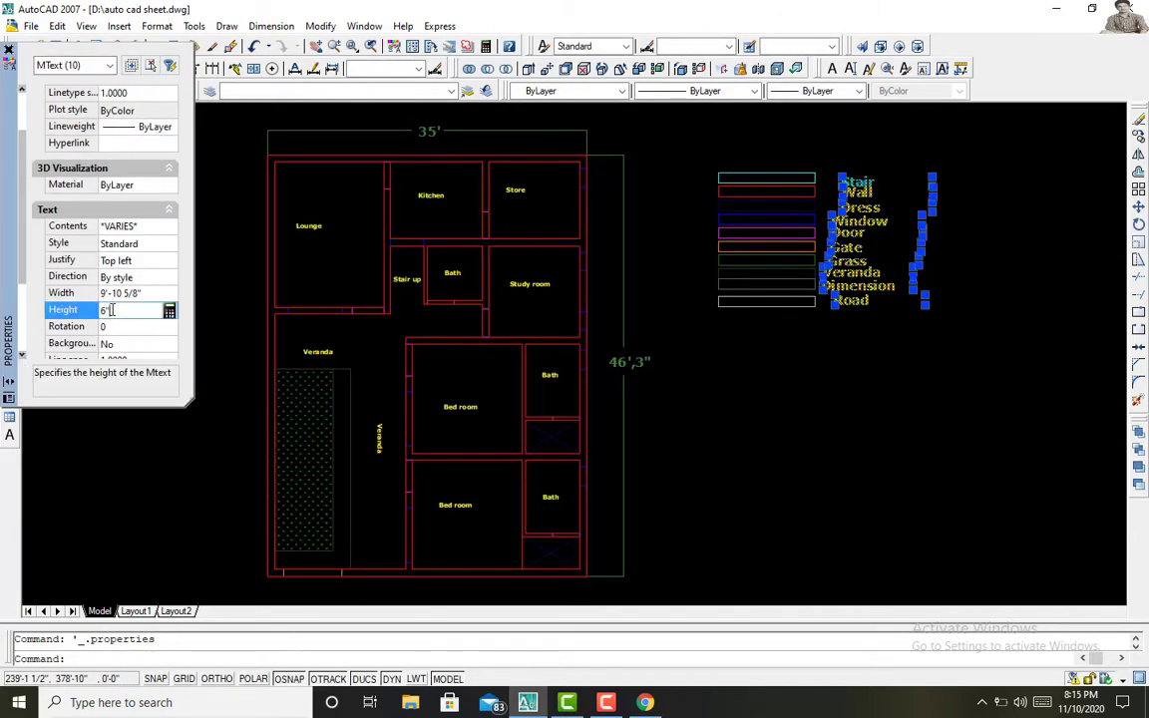
{"action": "key", "text": "Return"}
{"action": "left_click", "coordinate": [351, 46]}
Step: Move each legend label, including Door and Road, into its coloured box
{"action": "left_click", "coordinate": [818, 169]}
{"action": "left_click", "coordinate": [998, 399]}
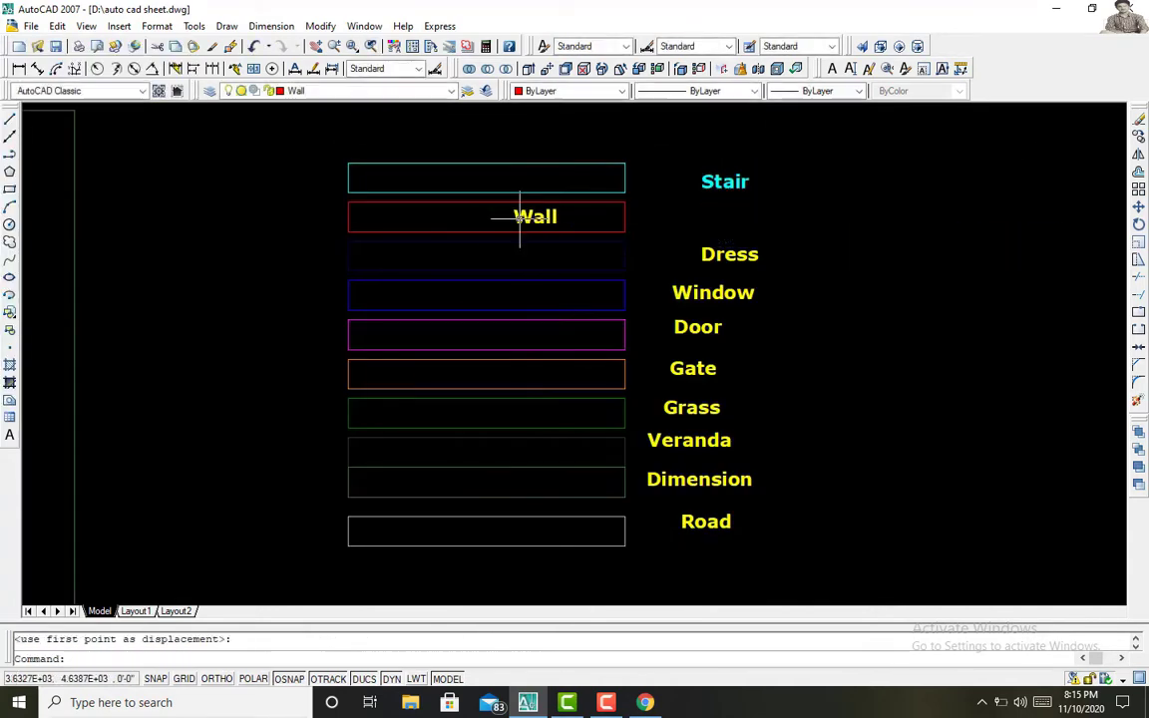
{"action": "left_click", "coordinate": [725, 182]}
{"action": "left_click", "coordinate": [501, 176]}
{"action": "left_click", "coordinate": [732, 253]}
{"action": "left_click", "coordinate": [531, 253]}
{"action": "left_click", "coordinate": [713, 292]}
{"action": "left_click", "coordinate": [485, 298]}
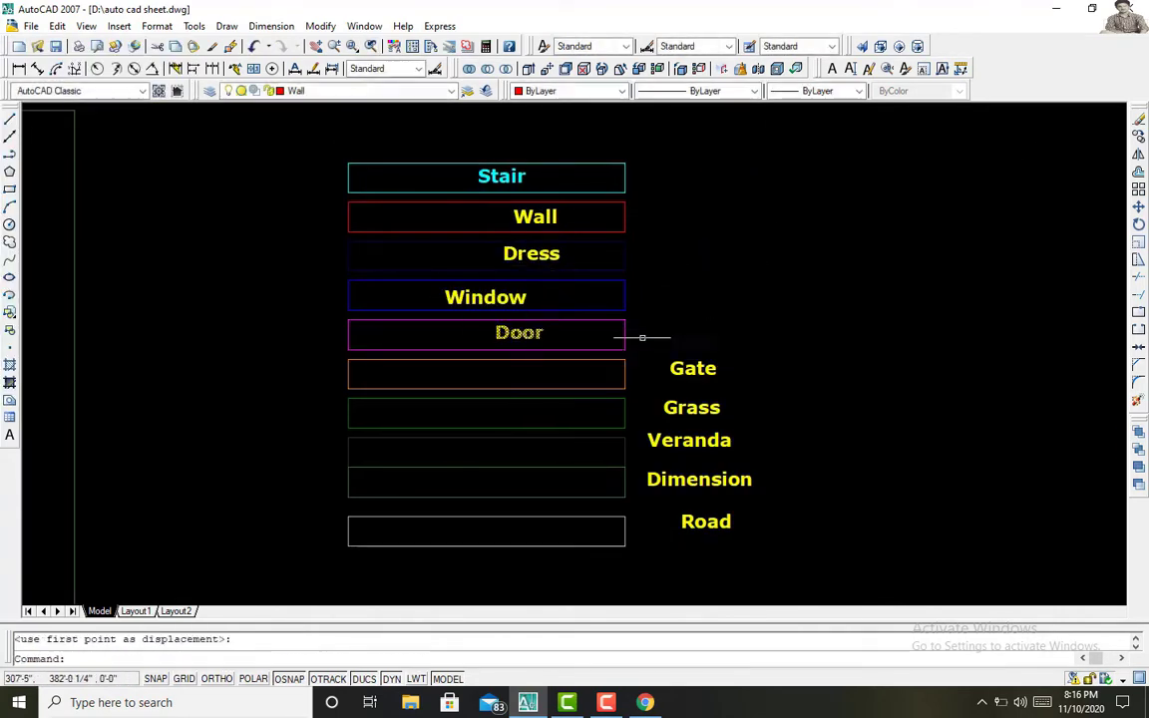
{"action": "left_click", "coordinate": [475, 374]}
{"action": "left_click", "coordinate": [425, 413]}
{"action": "left_click", "coordinate": [535, 450]}
{"action": "left_click", "coordinate": [498, 532]}
Step: Put the Wall label on the Wall layer and Dress on the Dressing room layer
{"action": "left_click", "coordinate": [536, 217]}
{"action": "left_click", "coordinate": [450, 91]}
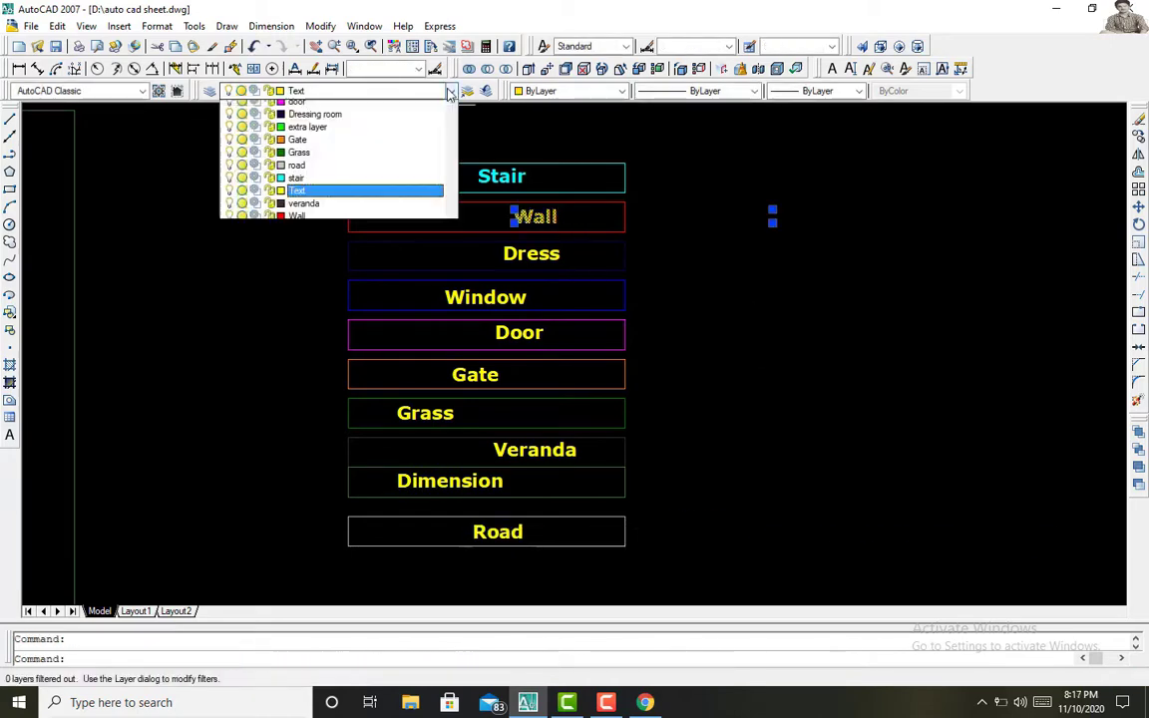
{"action": "left_click", "coordinate": [296, 215]}
{"action": "left_click", "coordinate": [530, 253]}
{"action": "left_click", "coordinate": [450, 91]}
{"action": "left_click", "coordinate": [314, 158]}
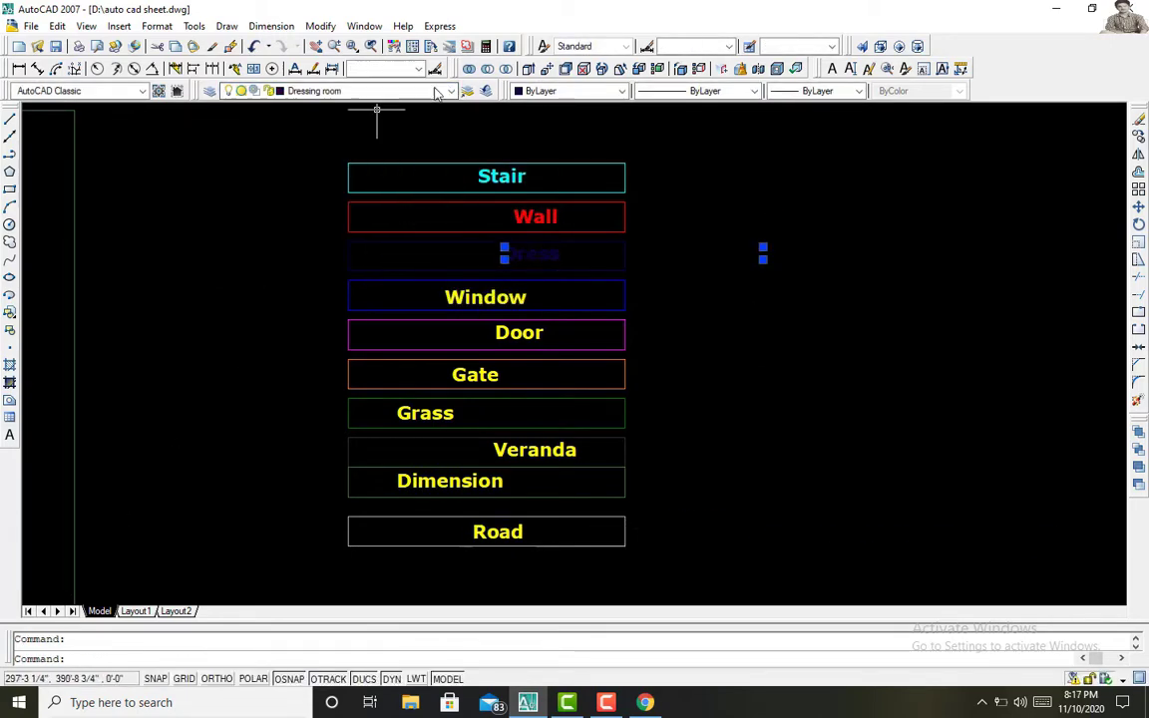
{"action": "left_click", "coordinate": [450, 91]}
{"action": "left_click", "coordinate": [333, 184]}
{"action": "key", "text": "Escape"}
{"action": "scroll", "coordinate": [302, 231], "scroll_direction": "down", "scroll_amount": 5}
Step: Zoom out so the whole floor plan and legend are visible
{"action": "scroll", "coordinate": [554, 264], "scroll_direction": "up", "scroll_amount": 3}
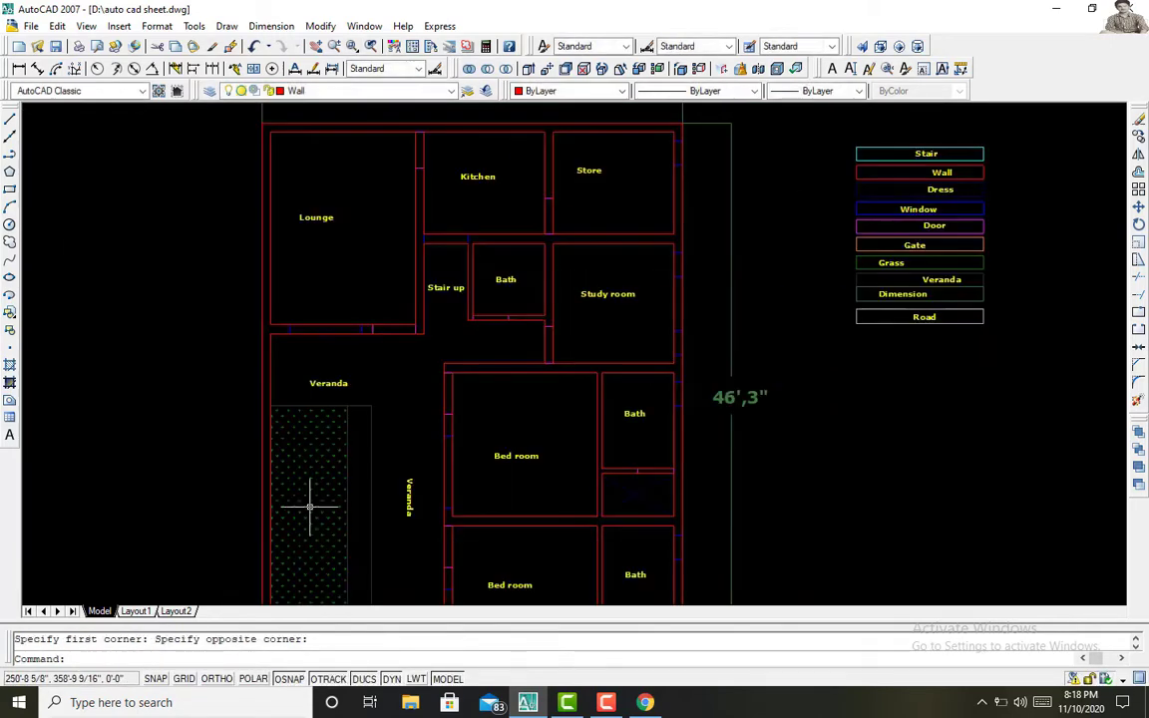
{"action": "left_click", "coordinate": [334, 45]}
{"action": "left_click_drag", "start_coordinate": [698, 200], "coordinate": [924, 325]}
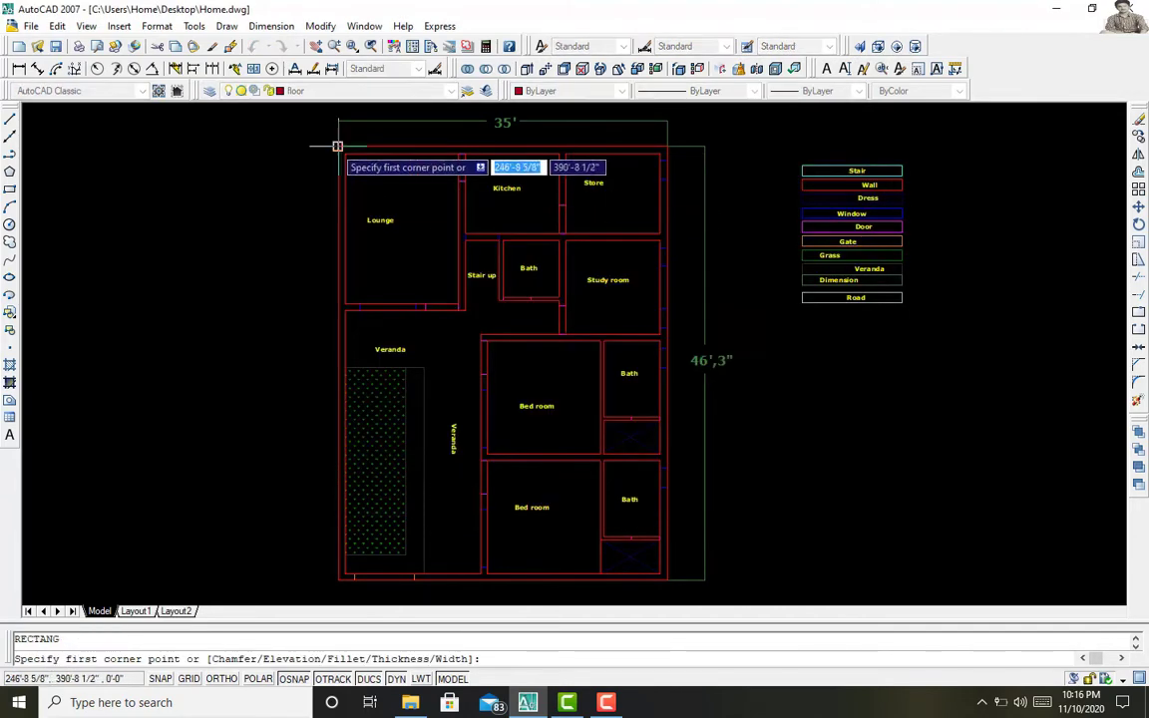
{"action": "left_click", "coordinate": [338, 146]}
{"action": "key", "text": "Escape"}
Step: Copy the Road legend box and label to just below the original
{"action": "left_click", "coordinate": [856, 297]}
{"action": "type", "text": "m"}
{"action": "key", "text": "Return"}
{"action": "left_click", "coordinate": [802, 301]}
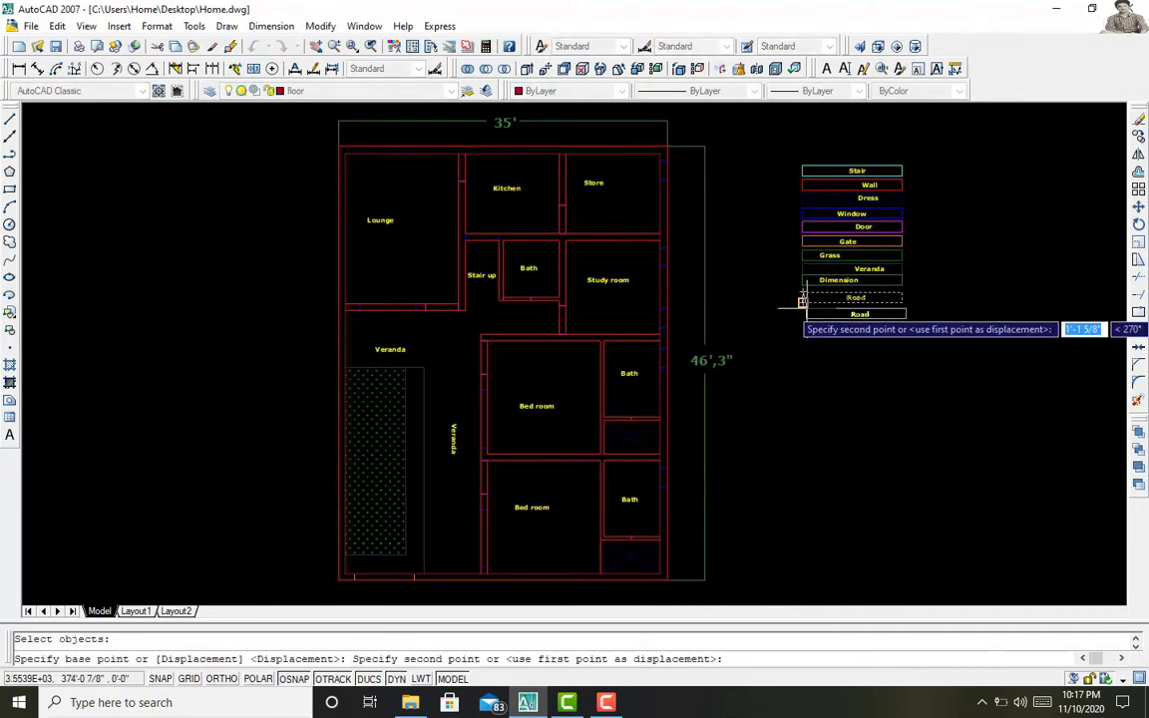
{"action": "left_click", "coordinate": [802, 311]}
Step: Rename the copied legend label to 'Floor'
{"action": "double_click", "coordinate": [856, 309]}
{"action": "type", "text": "Floor"}
{"action": "left_click", "coordinate": [988, 308]}
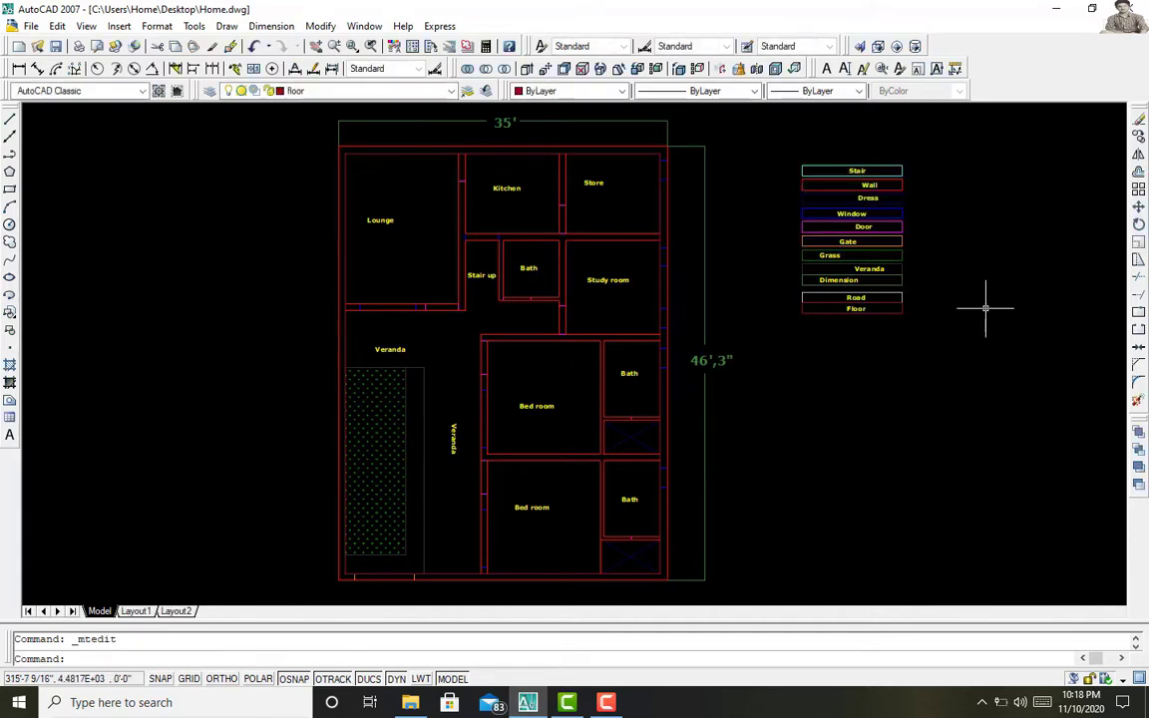
{"action": "type", "text": "o"}
{"action": "key", "text": "Return"}
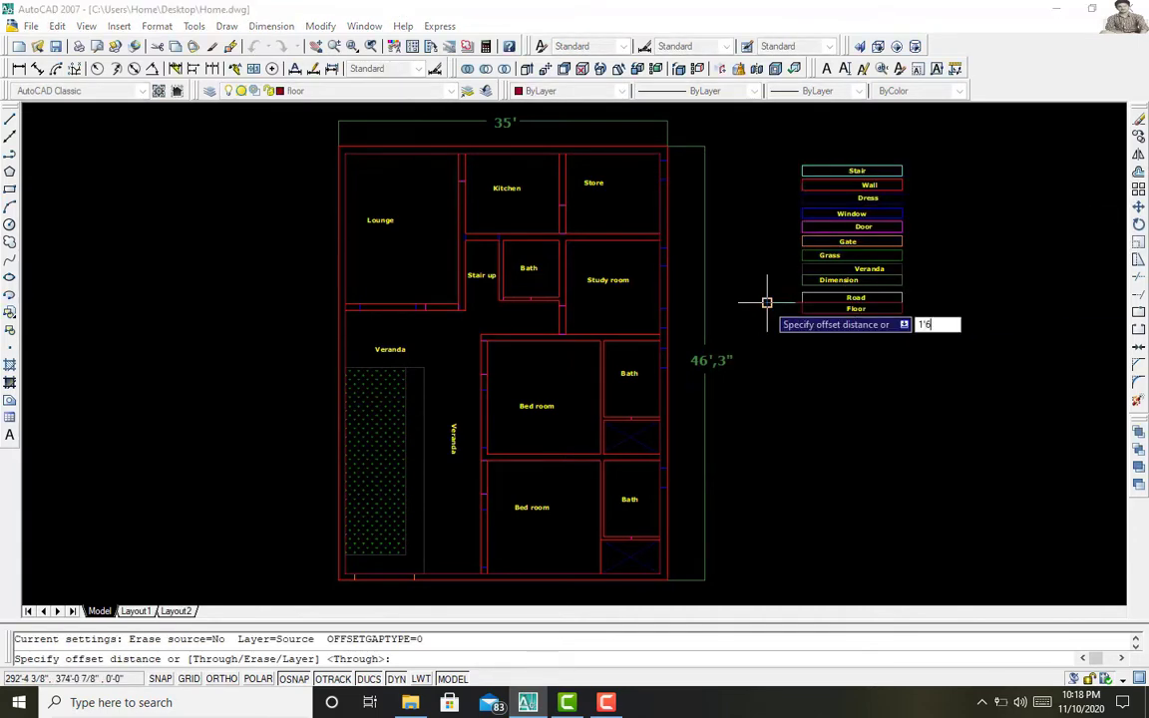
{"action": "key", "text": "Escape"}
Step: Measure the spacing between the legend entries with DI
{"action": "type", "text": "di"}
{"action": "key", "text": "Return"}
{"action": "left_click", "coordinate": [801, 317]}
{"action": "left_click", "coordinate": [801, 286]}
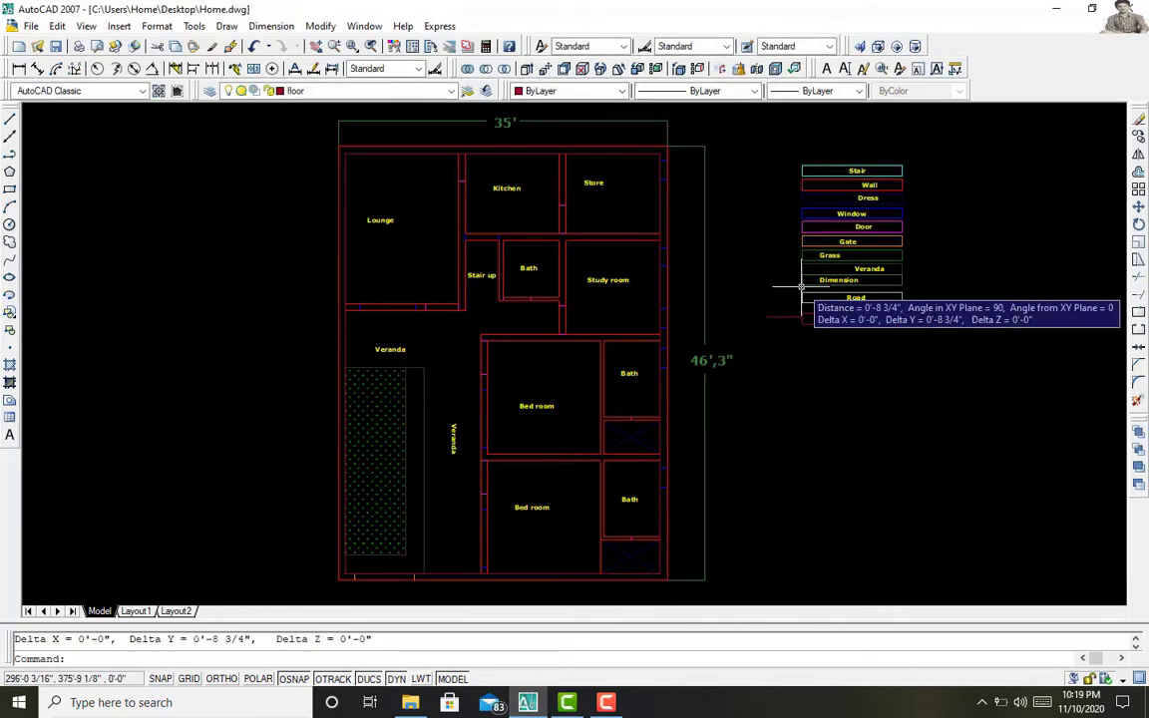
{"action": "type", "text": "l"}
{"action": "key", "text": "Return"}
{"action": "left_click", "coordinate": [787, 300]}
{"action": "key", "text": "Escape"}
Step: Move the Floor entry lower in the legend, then orbit the plan into an isometric view
{"action": "type", "text": "m"}
{"action": "key", "text": "Return"}
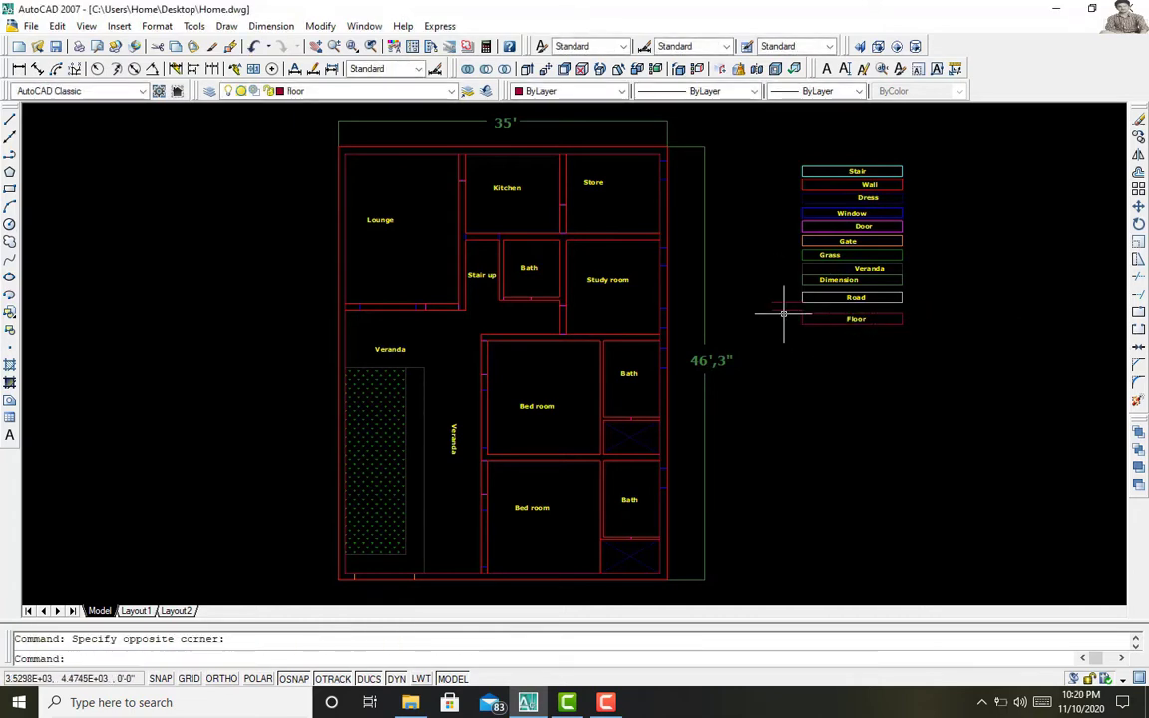
{"action": "left_click", "coordinate": [855, 319]}
{"action": "key", "text": "Escape"}
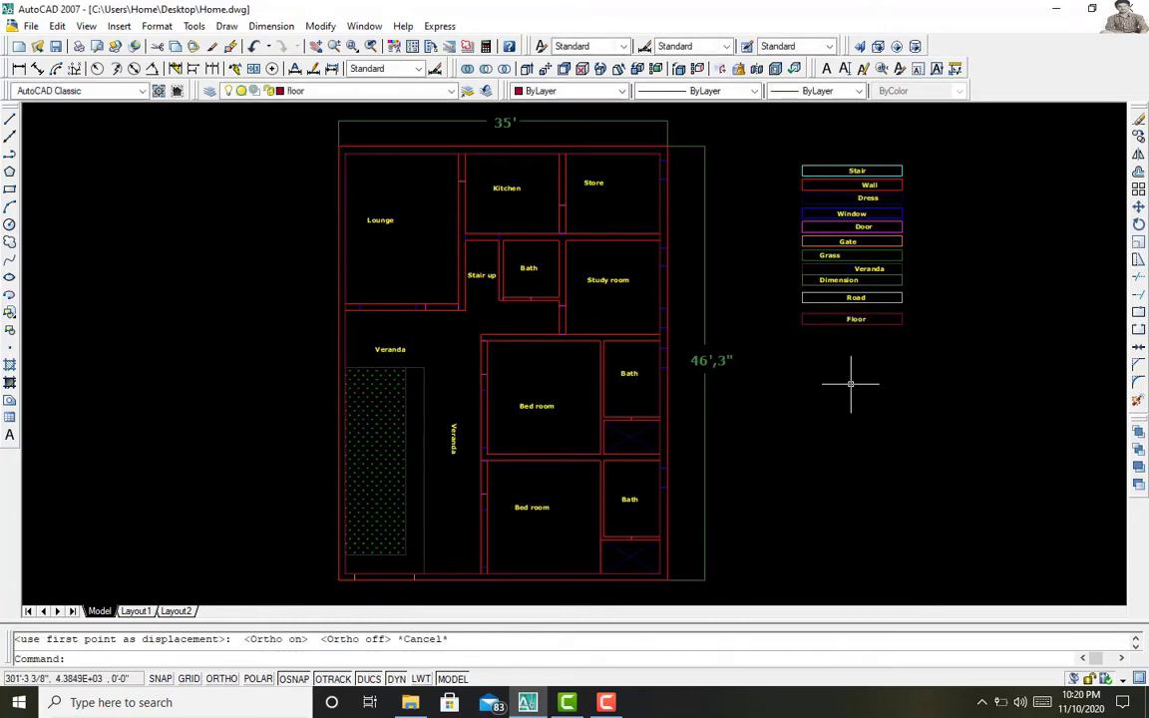
{"action": "scroll", "coordinate": [790, 333], "scroll_direction": "up", "scroll_amount": 3}
{"action": "middle_click_drag", "start_coordinate": [790, 333], "coordinate": [333, 286], "text": "shift"}
Step: Extrude the wall outlines up to wall height with EXT
{"action": "type", "text": "ext"}
{"action": "key", "text": "Return"}
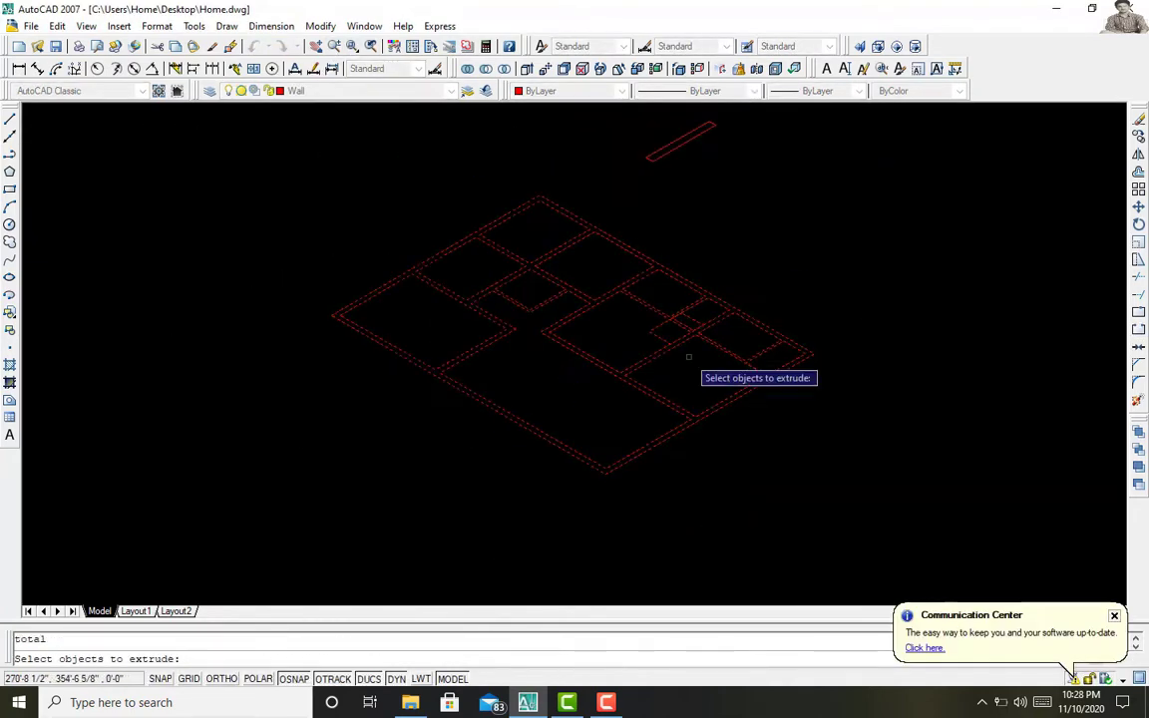
{"action": "left_click", "coordinate": [692, 377]}
{"action": "key", "text": "Return"}
{"action": "left_click", "coordinate": [700, 297]}
Step: Subtract the room solids from the wall solid to hollow out every room
{"action": "left_click", "coordinate": [699, 344]}
{"action": "key", "text": "Return"}
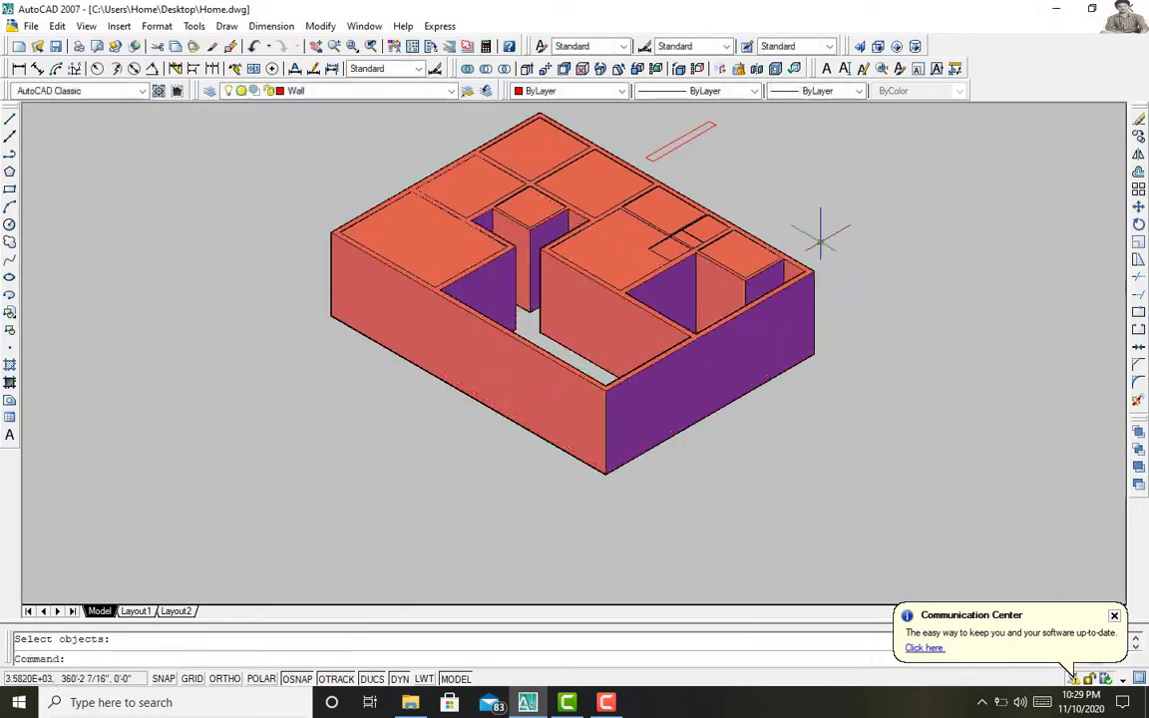
{"action": "key", "text": "Return"}
{"action": "left_click", "coordinate": [698, 211]}
{"action": "key", "text": "Return"}
{"action": "left_click", "coordinate": [743, 241]}
{"action": "key", "text": "Return"}
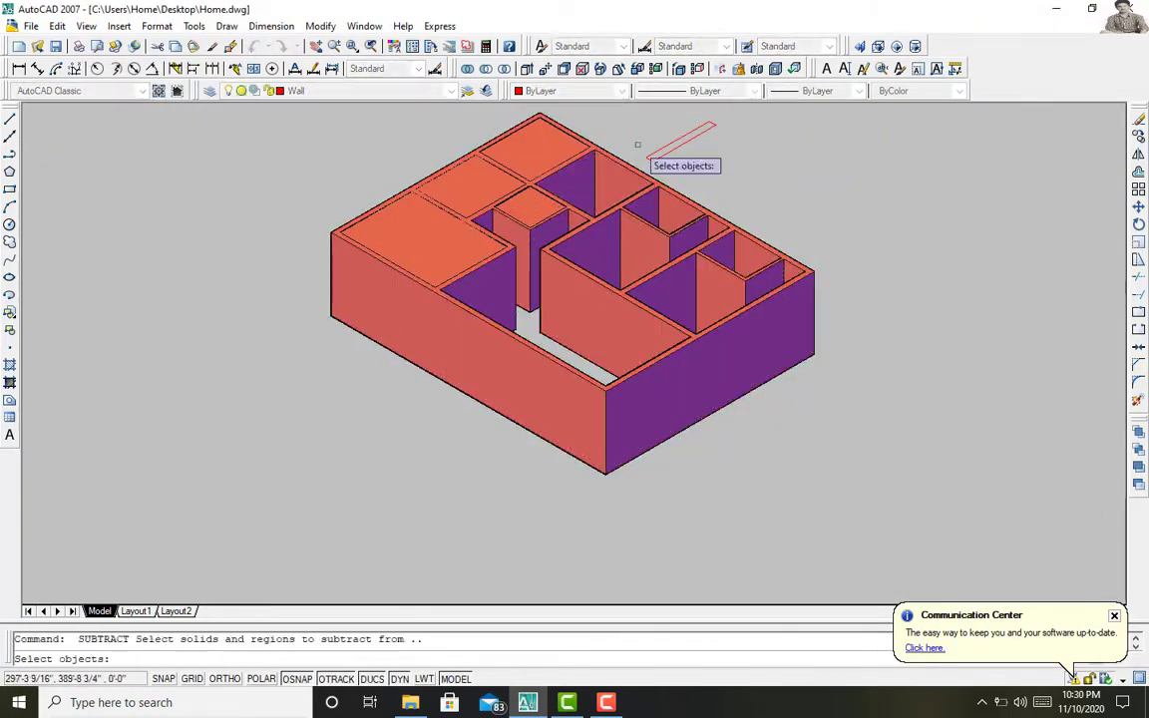
Step: Orbit to check the hollowed walls, then return to the Top plan view
{"action": "key", "text": "Return"}
{"action": "mouse_move", "coordinate": [698, 249]}
{"action": "middle_mouse_down", "text": "shift"}
{"action": "mouse_move", "coordinate": [818, 270]}
{"action": "mouse_move", "coordinate": [898, 218]}
{"action": "middle_mouse_up", "text": "shift"}
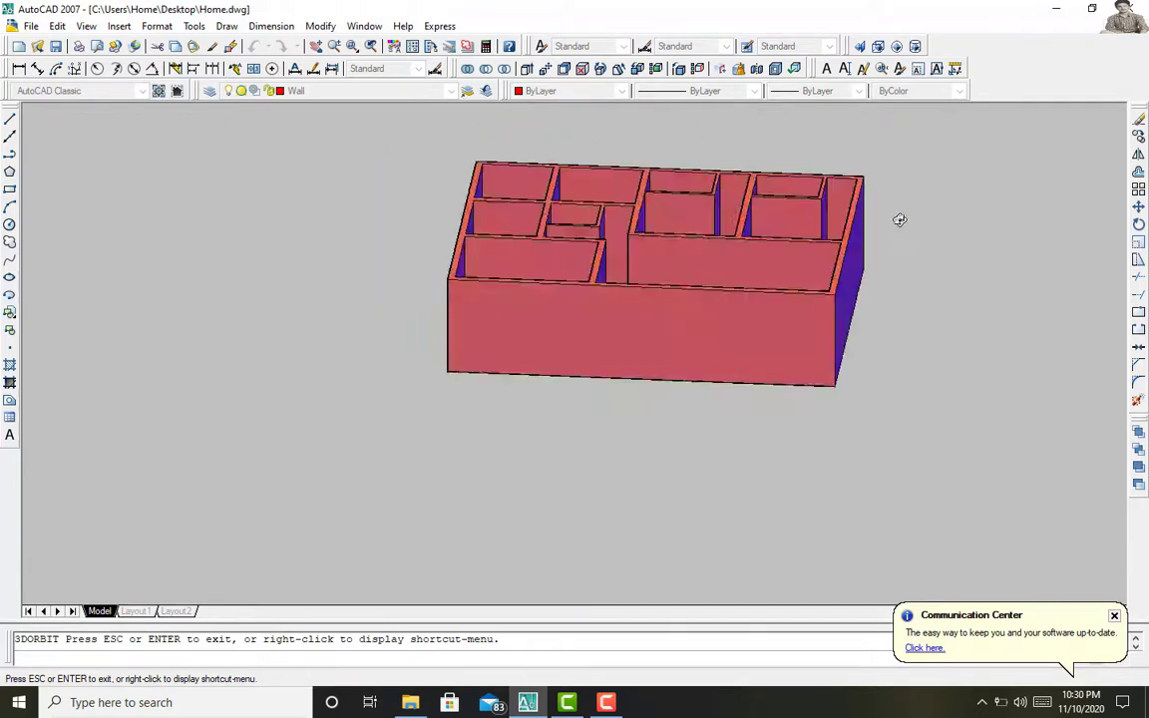
{"action": "left_click", "coordinate": [87, 26]}
{"action": "left_click", "coordinate": [257, 310]}
{"action": "key", "text": "ctrl+z"}
{"action": "key", "text": "ctrl+y"}
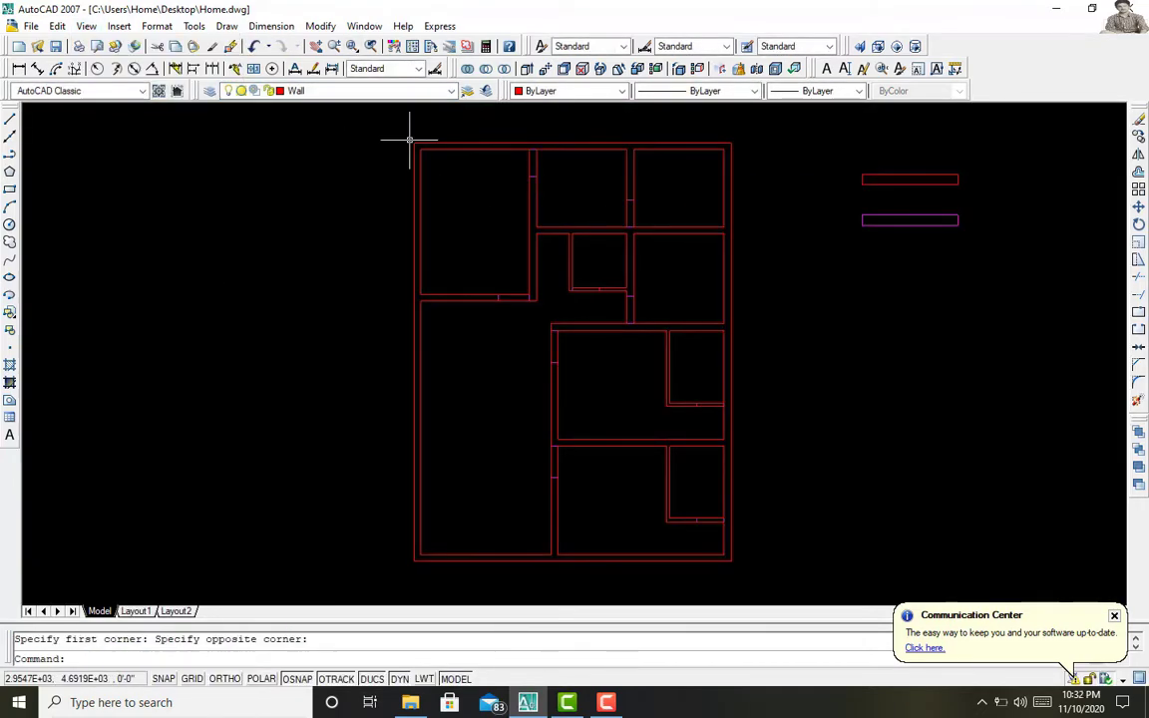
Step: Hide the Wall layer, make the door layer current, and extrude the door outlines
{"action": "left_click", "coordinate": [329, 91]}
{"action": "left_click", "coordinate": [235, 264]}
{"action": "left_click", "coordinate": [329, 91]}
{"action": "left_click", "coordinate": [300, 145]}
{"action": "type", "text": "ext"}
{"action": "key", "text": "Return"}
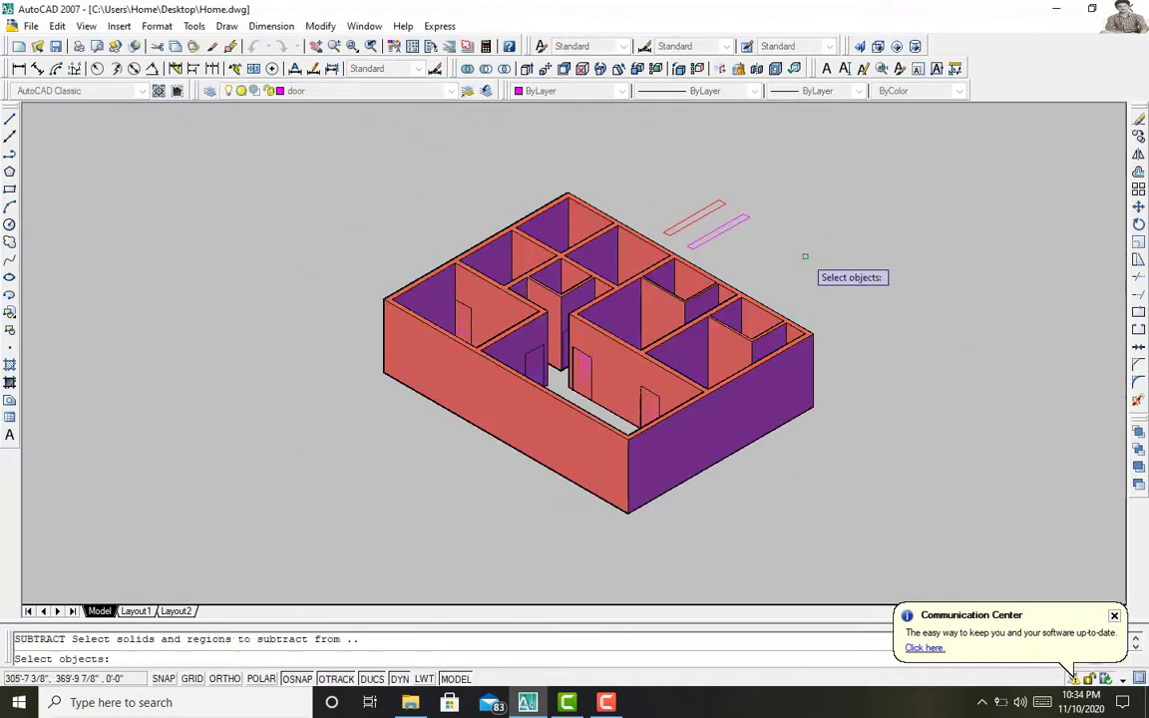
{"action": "key", "text": "Return"}
Step: Orbit to inspect the door openings, then undo back to the flat wireframe plan
{"action": "left_click_drag", "start_coordinate": [756, 319], "coordinate": [629, 405]}
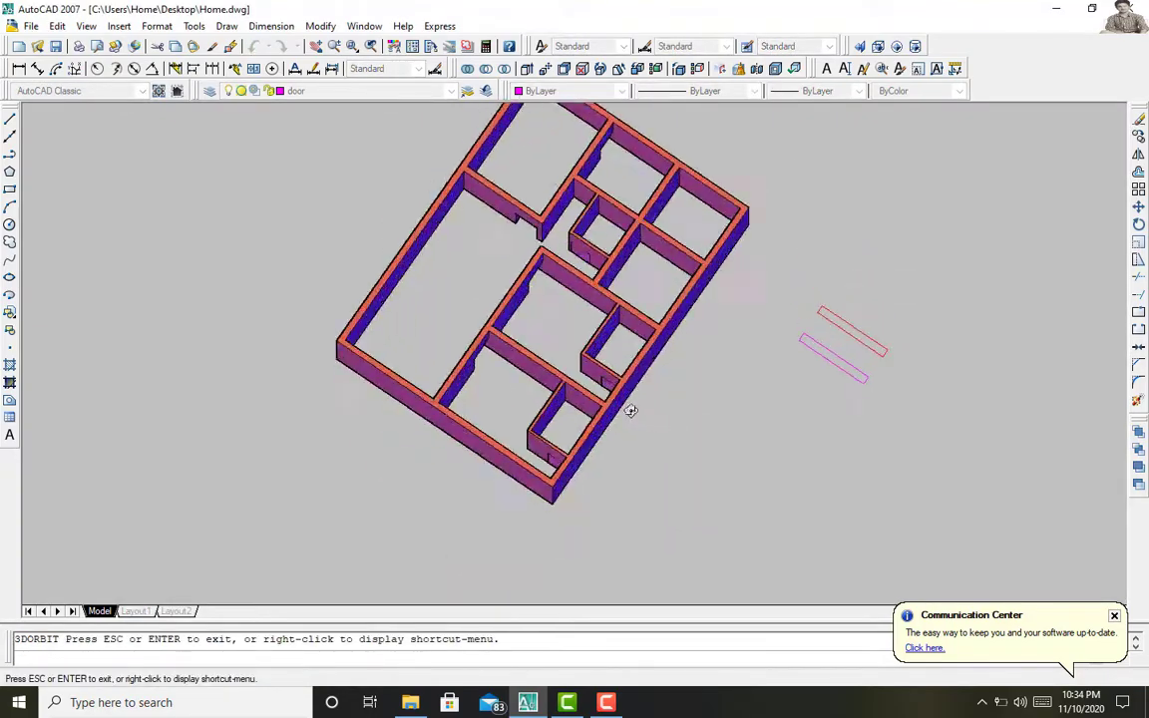
{"action": "key", "text": "Return"}
{"action": "mouse_move", "coordinate": [654, 219]}
{"action": "middle_mouse_down", "text": "shift"}
{"action": "mouse_move", "coordinate": [816, 336]}
{"action": "mouse_move", "coordinate": [631, 319]}
{"action": "mouse_move", "coordinate": [834, 323]}
{"action": "middle_mouse_up", "text": "shift"}
{"action": "key", "text": "ctrl+z"}
{"action": "key", "text": "ctrl+z"}
Step: Close the layer list and cancel an accidental move of all objects
{"action": "left_click", "coordinate": [451, 91]}
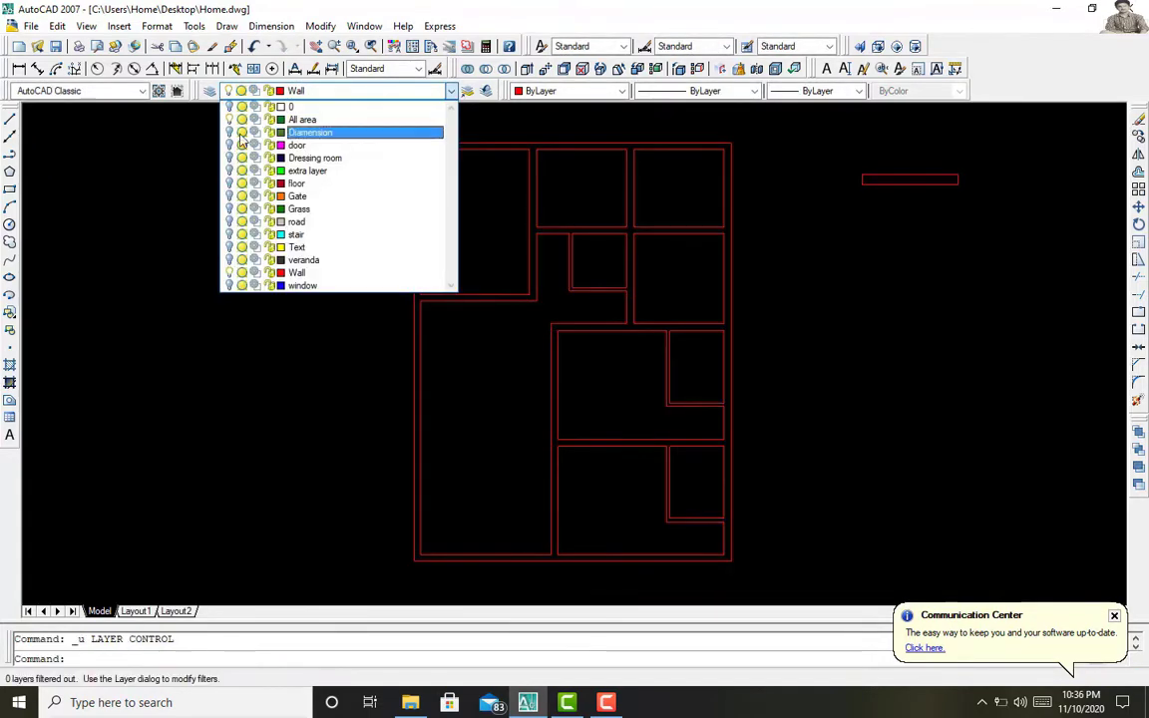
{"action": "left_click", "coordinate": [199, 294]}
{"action": "key", "text": "ctrl+a"}
{"action": "type", "text": "m"}
{"action": "key", "text": "Return"}
{"action": "key", "text": "ctrl+z"}
Step: Draw a door outline line including a 9-unit vertical segment, then begin offsetting it
{"action": "type", "text": "l"}
{"action": "key", "text": "Return"}
{"action": "left_click", "coordinate": [629, 224]}
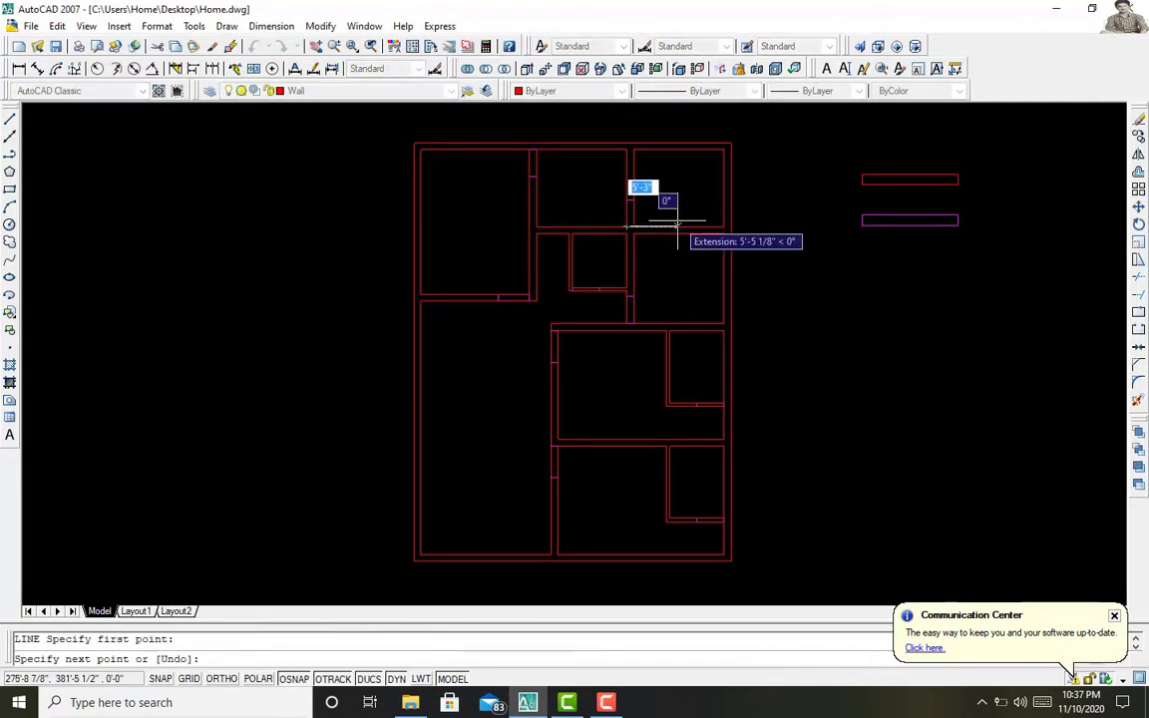
{"action": "left_click", "coordinate": [679, 227]}
{"action": "left_click", "coordinate": [628, 218]}
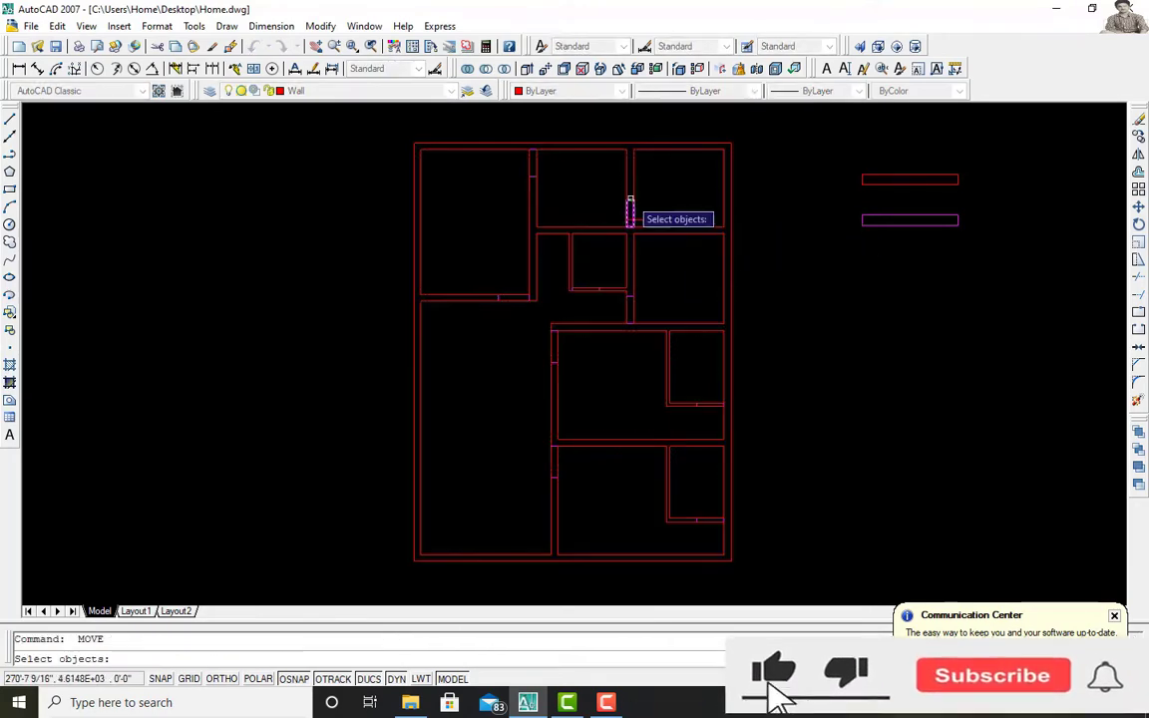
{"action": "type", "text": "9"}
{"action": "key", "text": "Return"}
{"action": "left_click", "coordinate": [536, 177]}
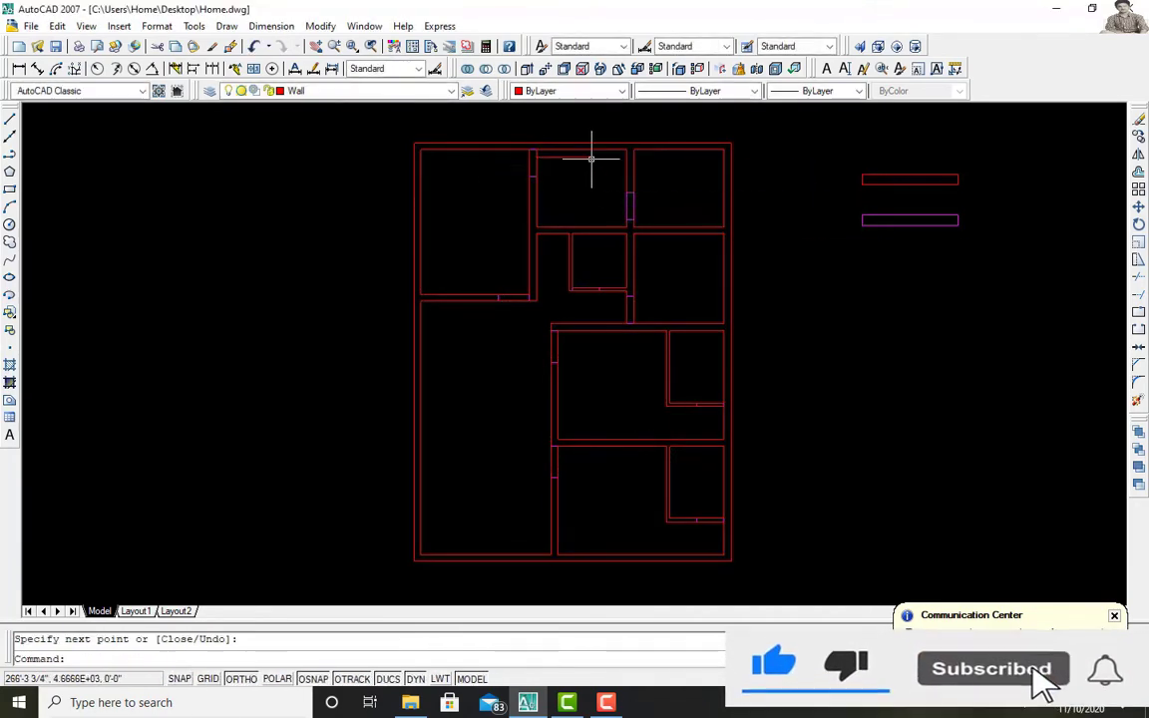
{"action": "key", "text": "Escape"}
{"action": "type", "text": "o"}
{"action": "key", "text": "Return"}
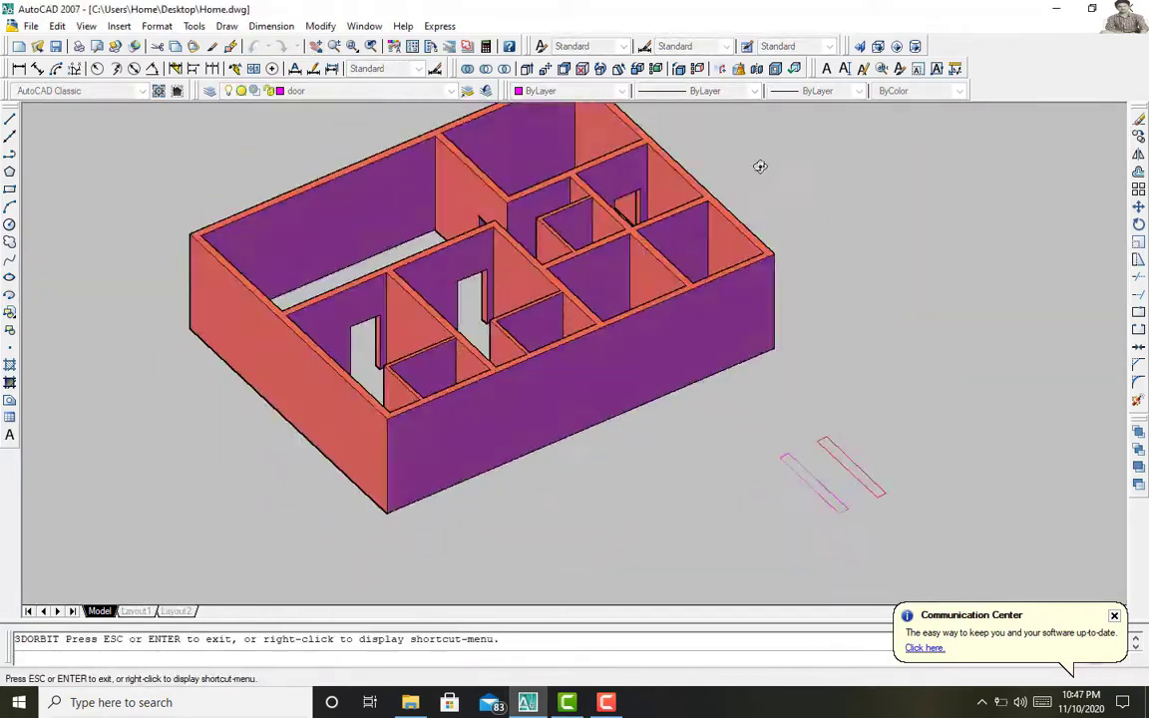
Step: Orbit the house toward a top-down view and browse the Finishes materials
{"action": "left_click_drag", "start_coordinate": [760, 166], "coordinate": [473, 466]}
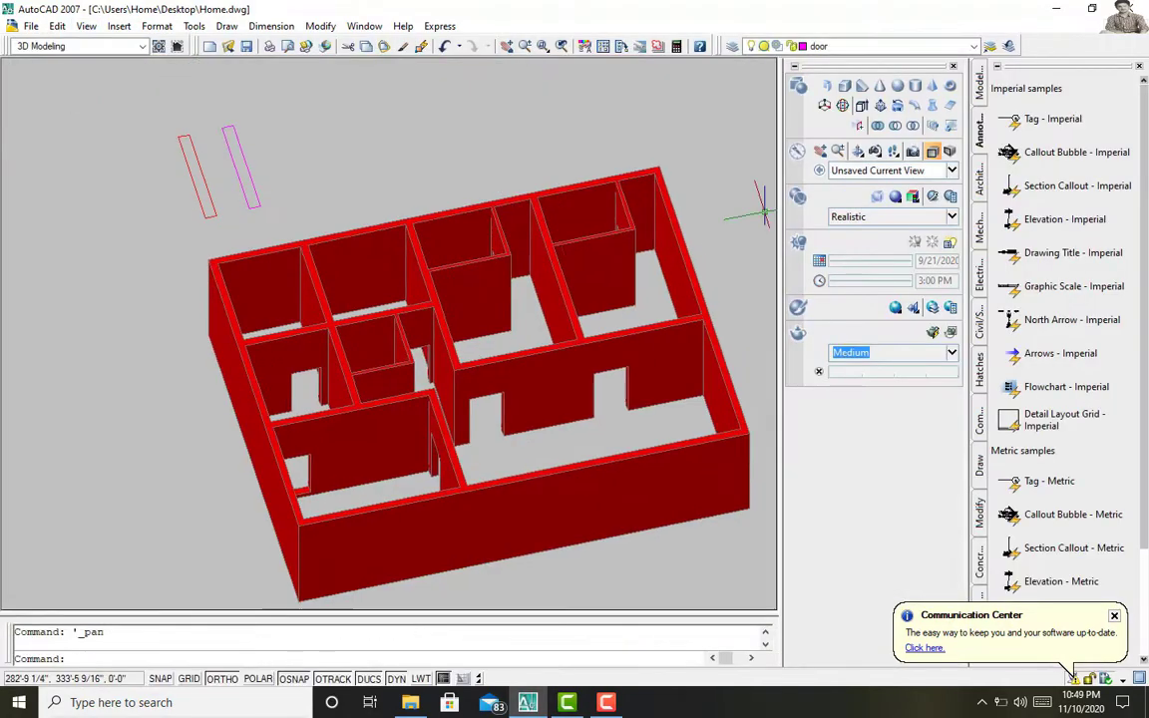
{"action": "left_click", "coordinate": [798, 307]}
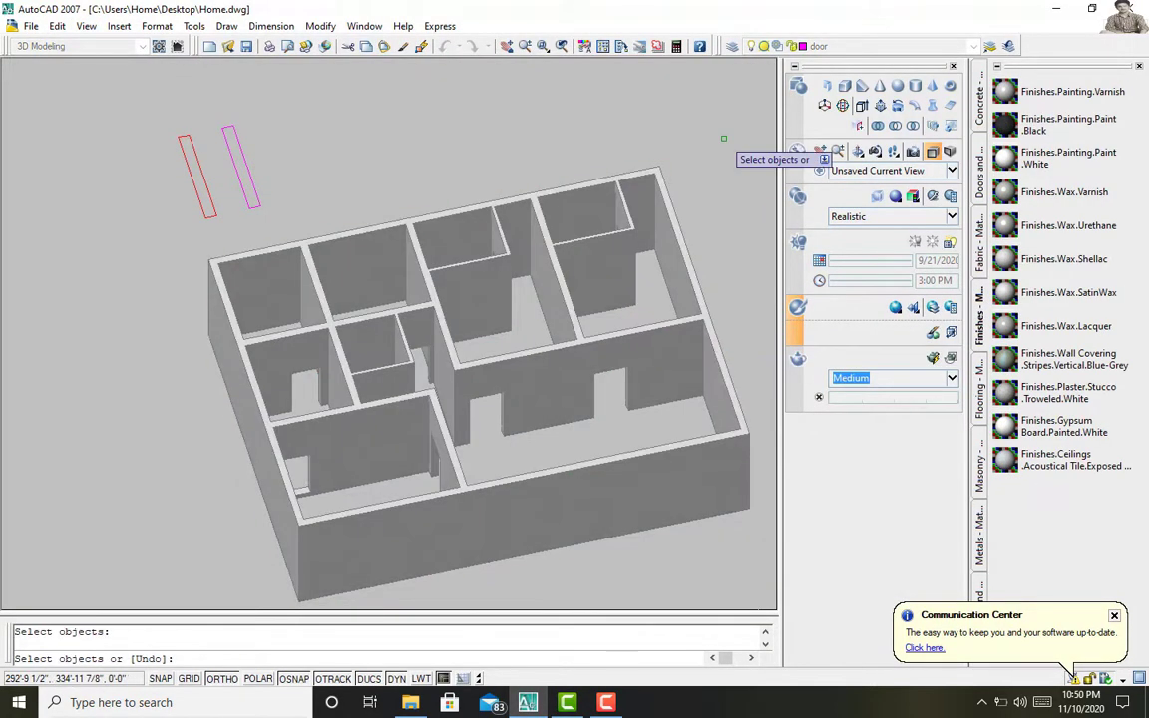
{"action": "key", "text": "Escape"}
{"action": "middle_click_drag", "start_coordinate": [588, 116], "coordinate": [499, 349], "text": "shift"}
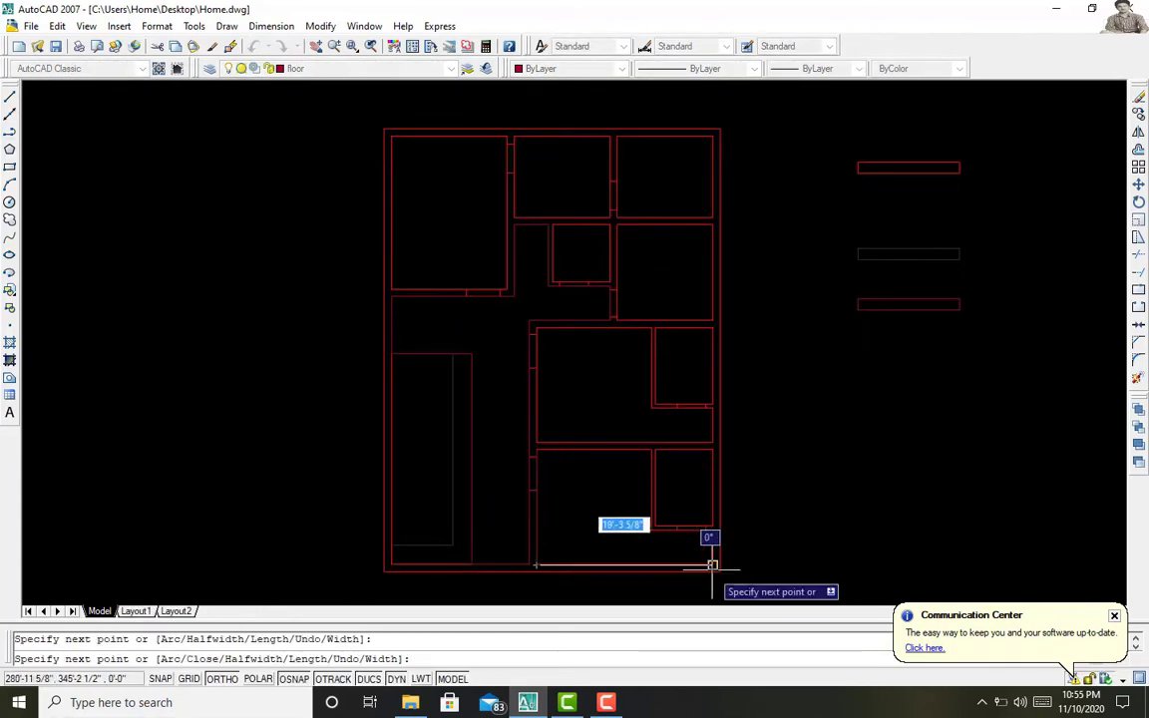
Step: Complete and close the floor outline along the bottom of the plan
{"action": "left_click", "coordinate": [712, 566]}
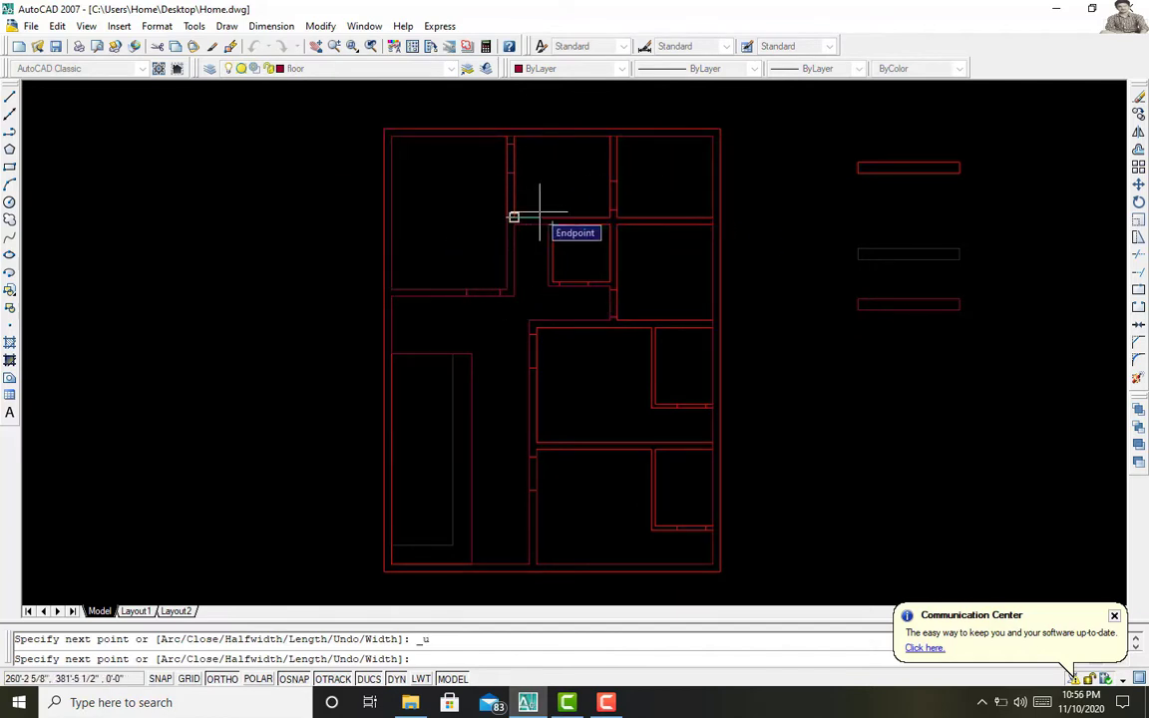
{"action": "left_click", "coordinate": [536, 320]}
{"action": "left_click", "coordinate": [537, 454]}
{"action": "key", "text": "Return"}
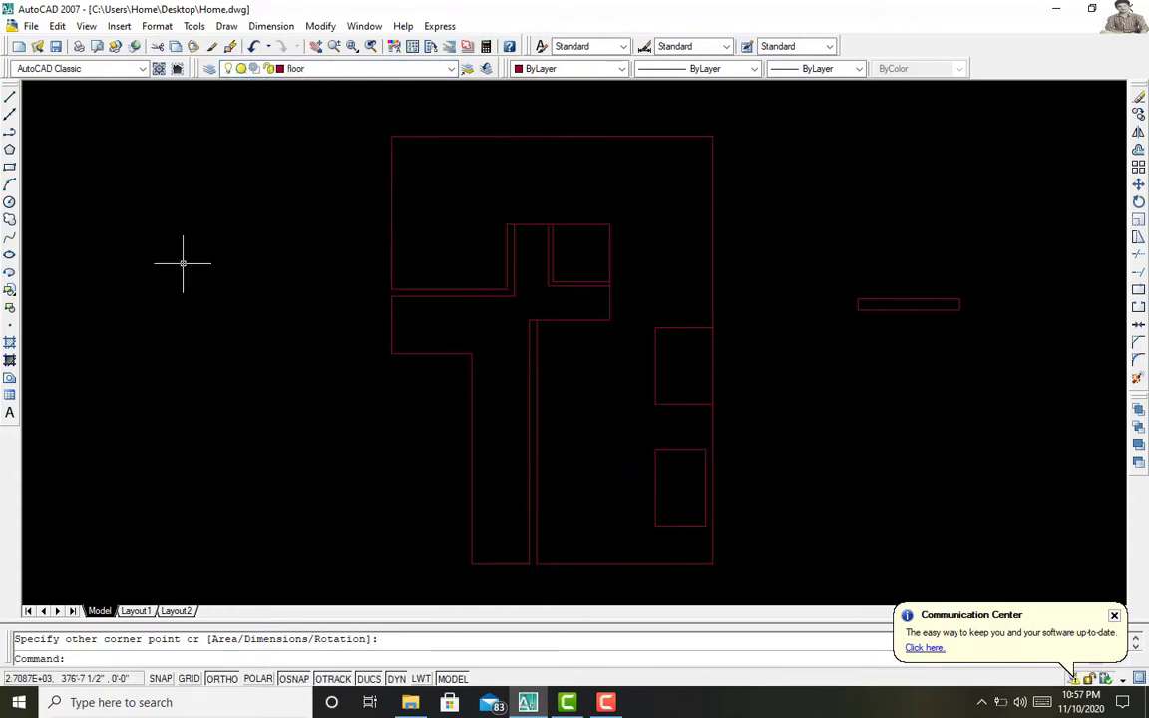
Step: Try extruding the floor outlines with heights 1 and 2, then undo to the flat plan
{"action": "key", "text": "Return"}
{"action": "left_click", "coordinate": [391, 228]}
{"action": "key", "text": "Return"}
{"action": "type", "text": "1 GROUP Conceptual"}
{"action": "key", "text": "Return"}
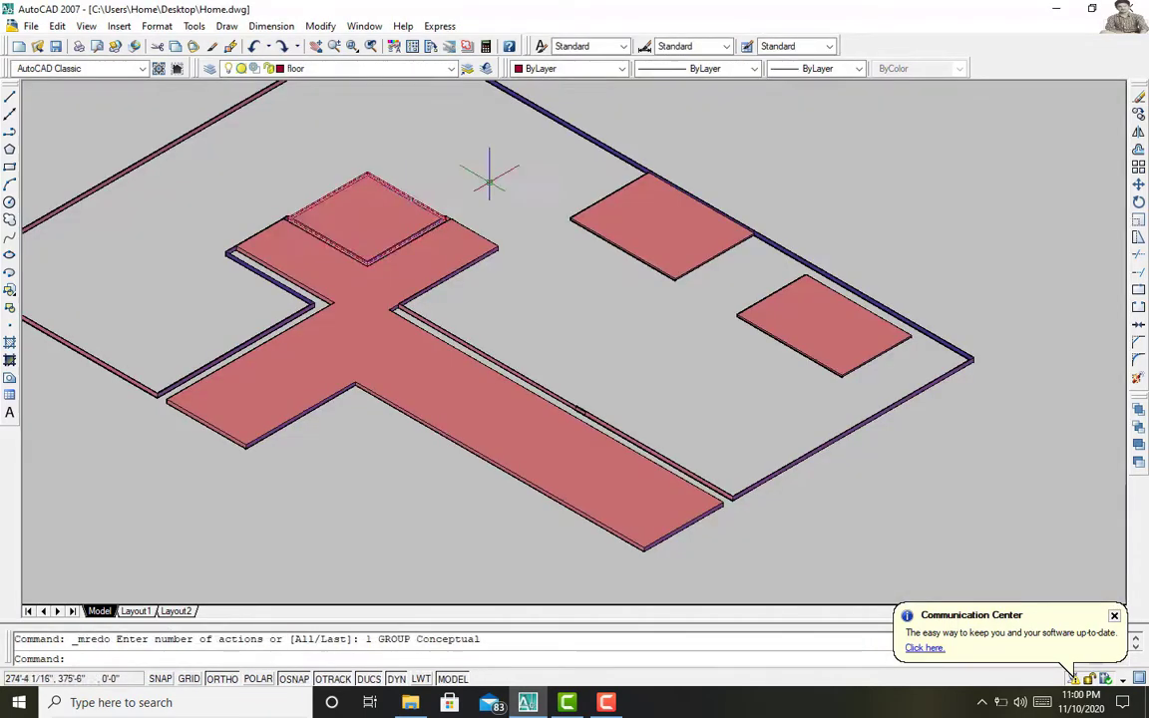
{"action": "type", "text": "2"}
{"action": "key", "text": "Return"}
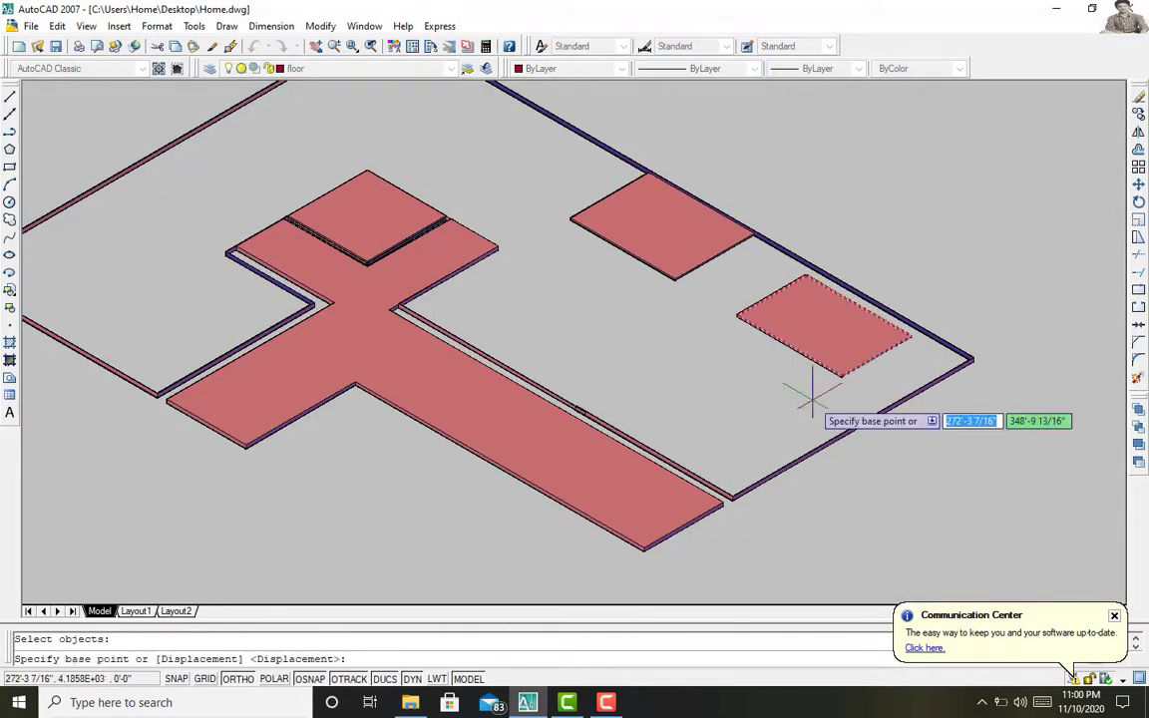
{"action": "key", "text": "ctrl+z"}
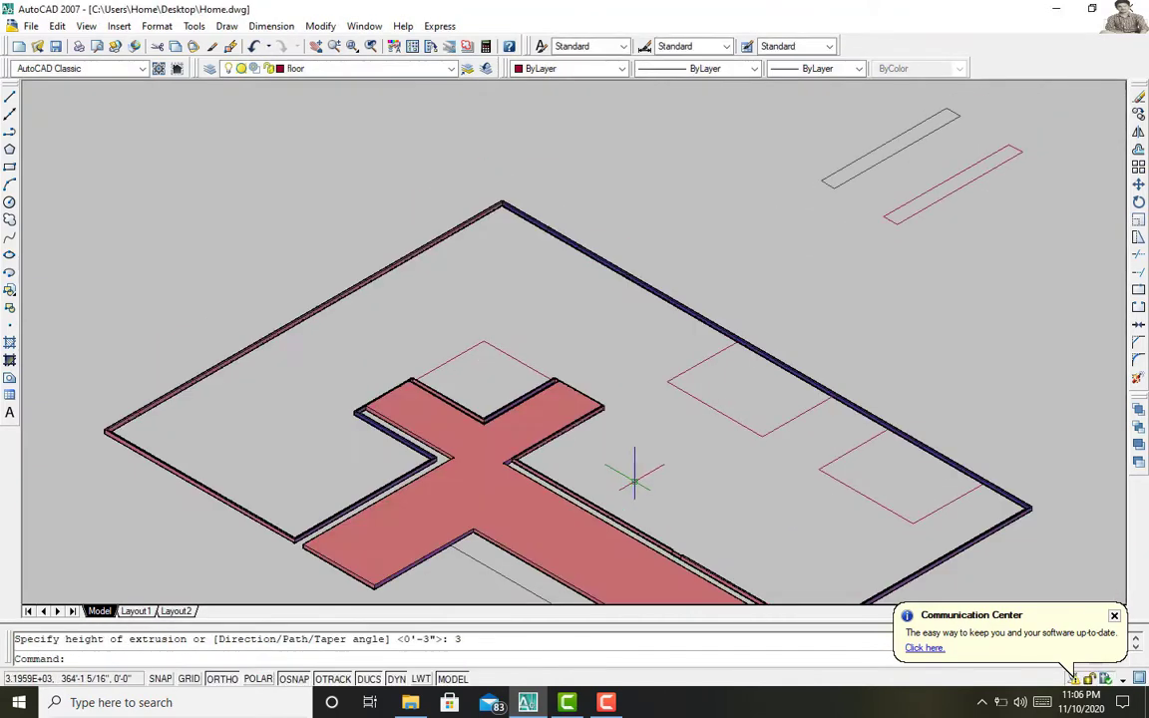
Step: Delete the extruded wall solid
{"action": "left_click", "coordinate": [650, 523]}
{"action": "key", "text": "Delete"}
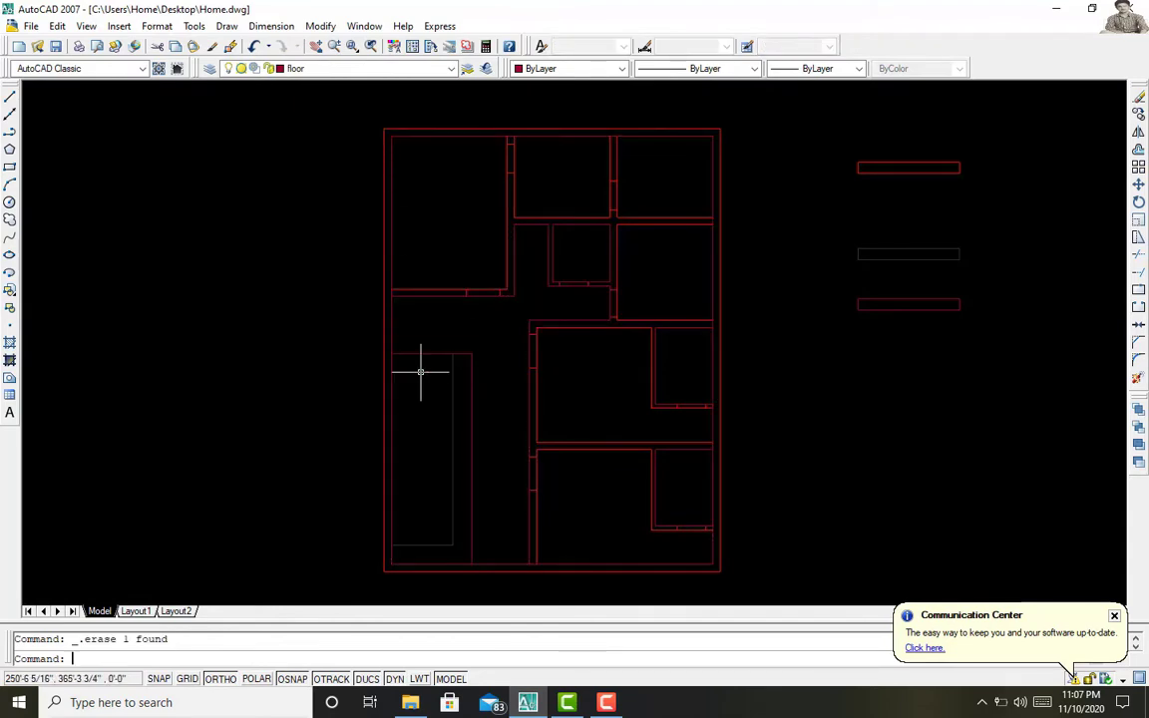
{"action": "key", "text": "Escape"}
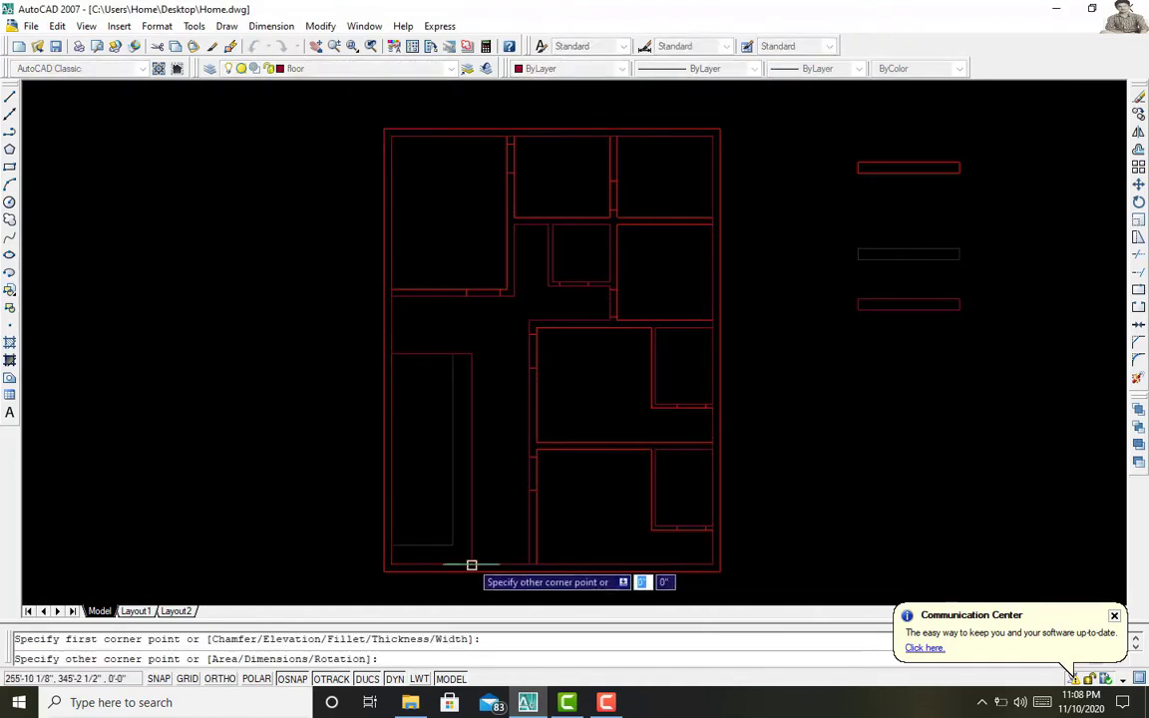
{"action": "type", "text": "ex"}
Step: Finish the floor rectangle and extrude the room floor outlines to height 3
{"action": "left_click", "coordinate": [443, 297]}
{"action": "left_click", "coordinate": [567, 220]}
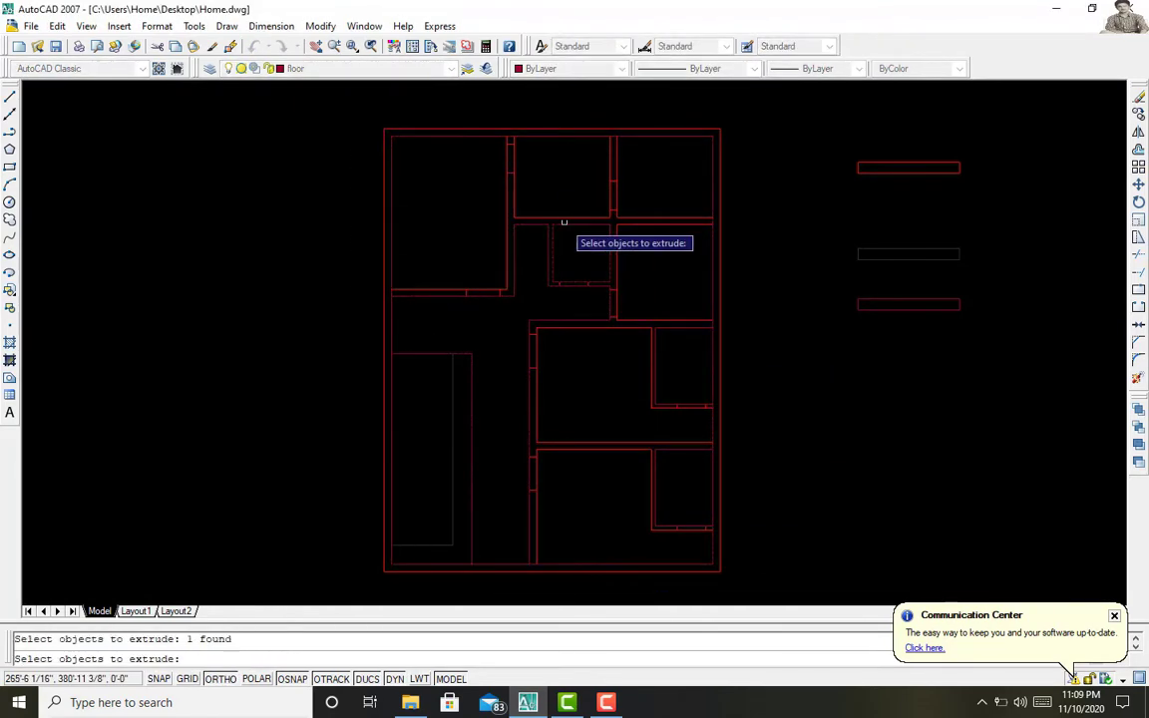
{"action": "key", "text": "Return"}
{"action": "type", "text": "3"}
{"action": "key", "text": "Return"}
{"action": "left_click", "coordinate": [339, 68]}
Step: In the 3D Modeling workspace, apply a wood-plank Flooring material to the floor slabs
{"action": "left_click", "coordinate": [142, 68]}
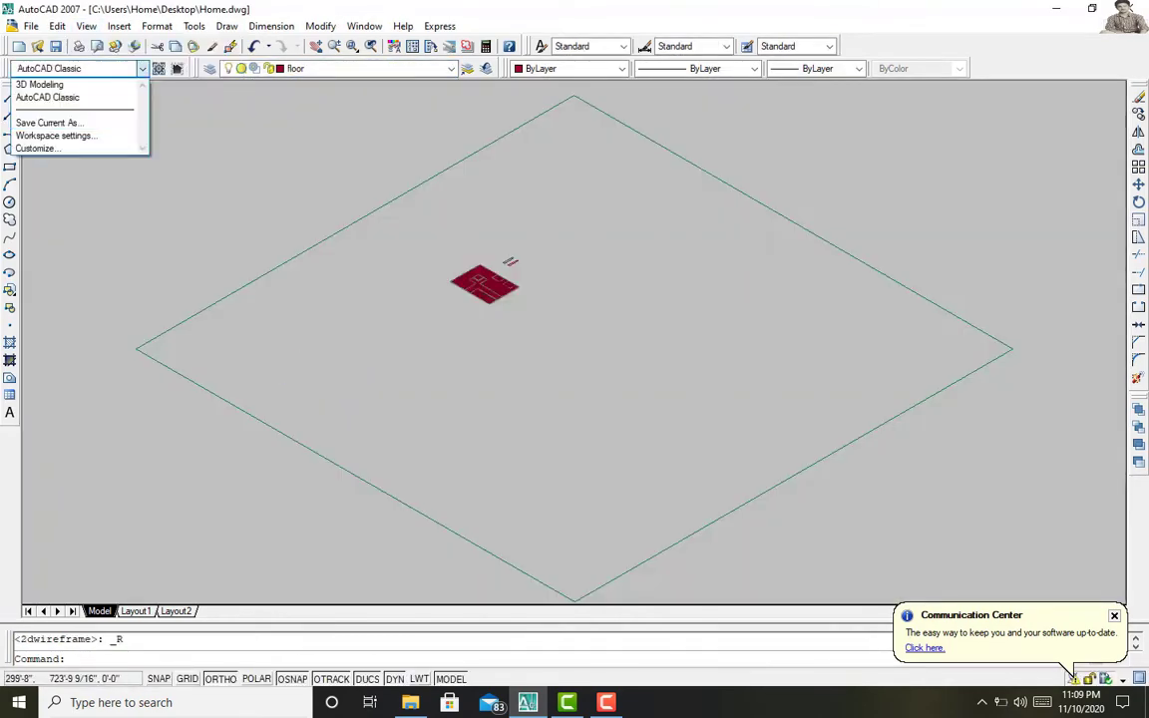
{"action": "left_click", "coordinate": [49, 81]}
{"action": "left_click", "coordinate": [980, 385]}
{"action": "left_click", "coordinate": [1005, 91]}
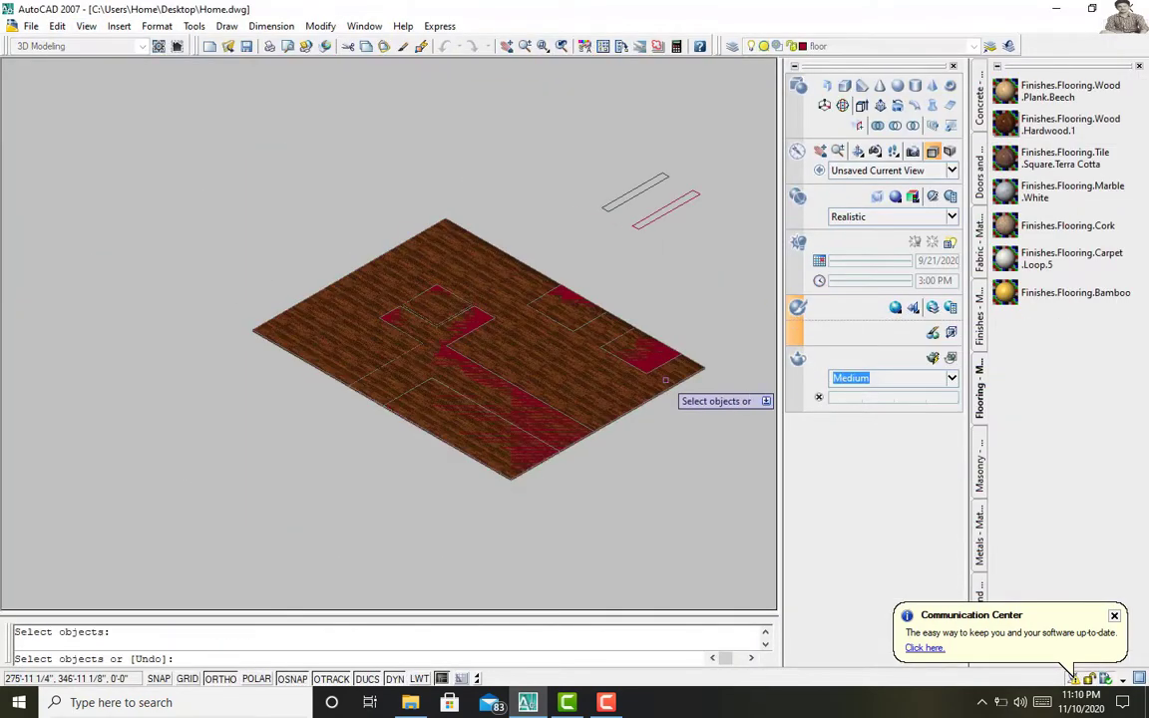
{"action": "left_click", "coordinate": [535, 404]}
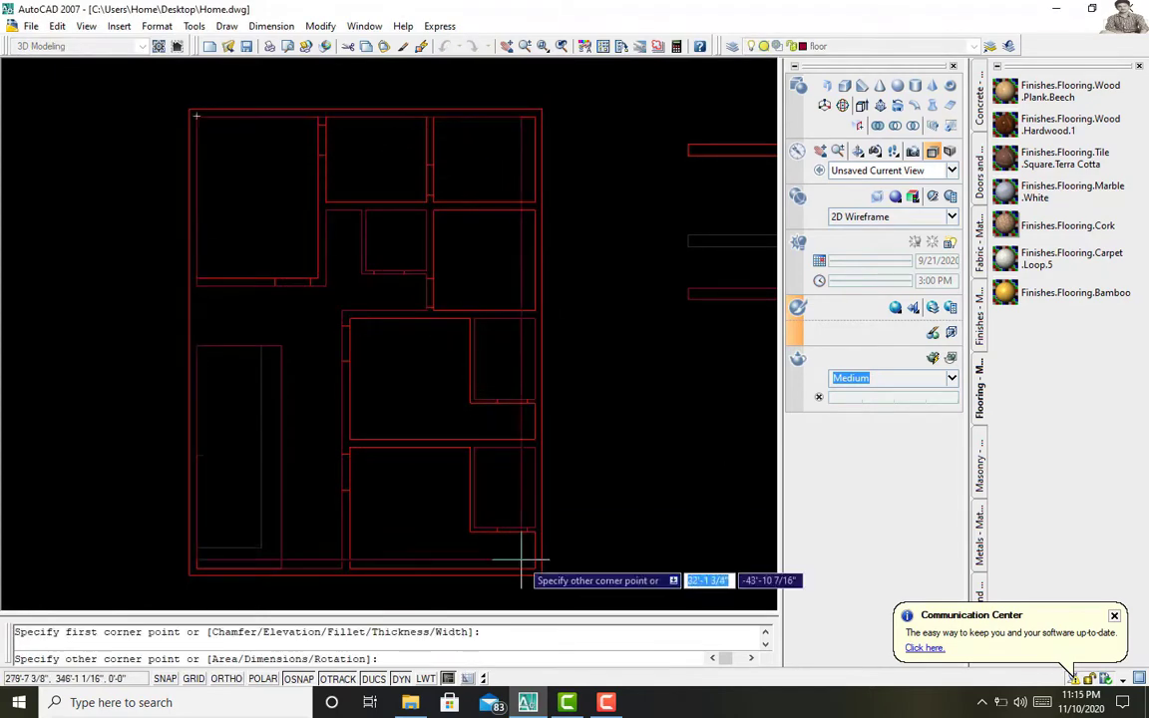
Step: In AutoCAD Classic, finish extruding the room outlines and switch to an isometric view
{"action": "left_click", "coordinate": [143, 46]}
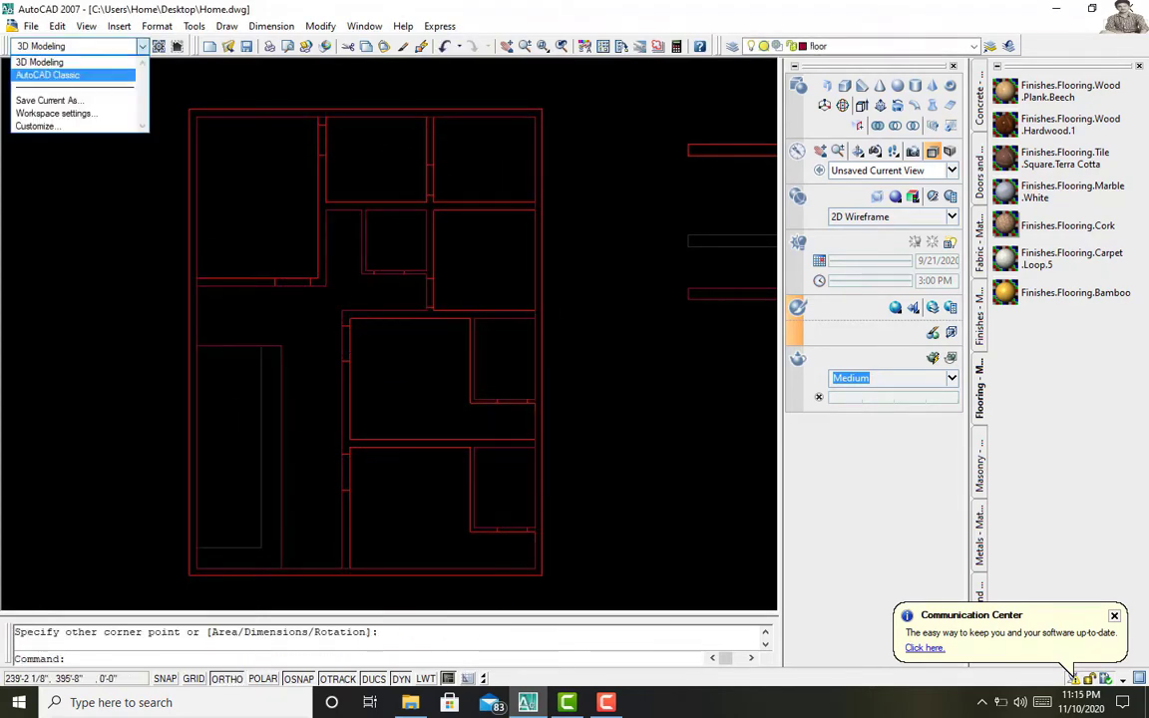
{"action": "left_click", "coordinate": [46, 72]}
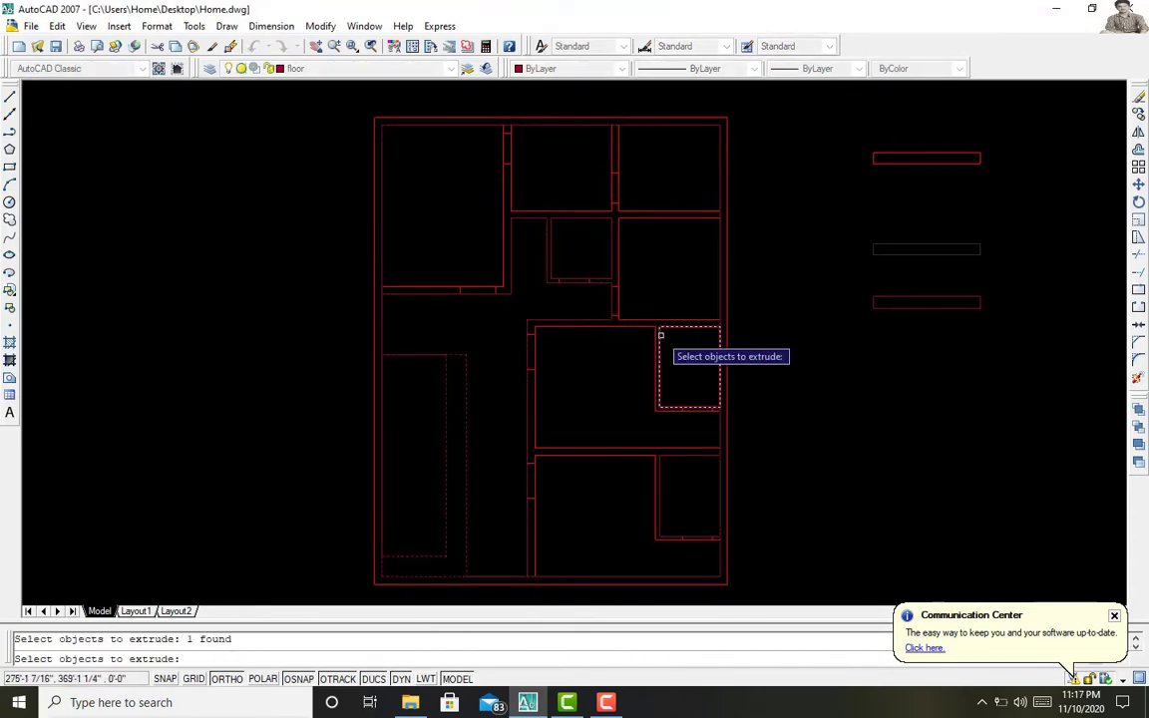
{"action": "key", "text": "Return"}
{"action": "left_click", "coordinate": [86, 26]}
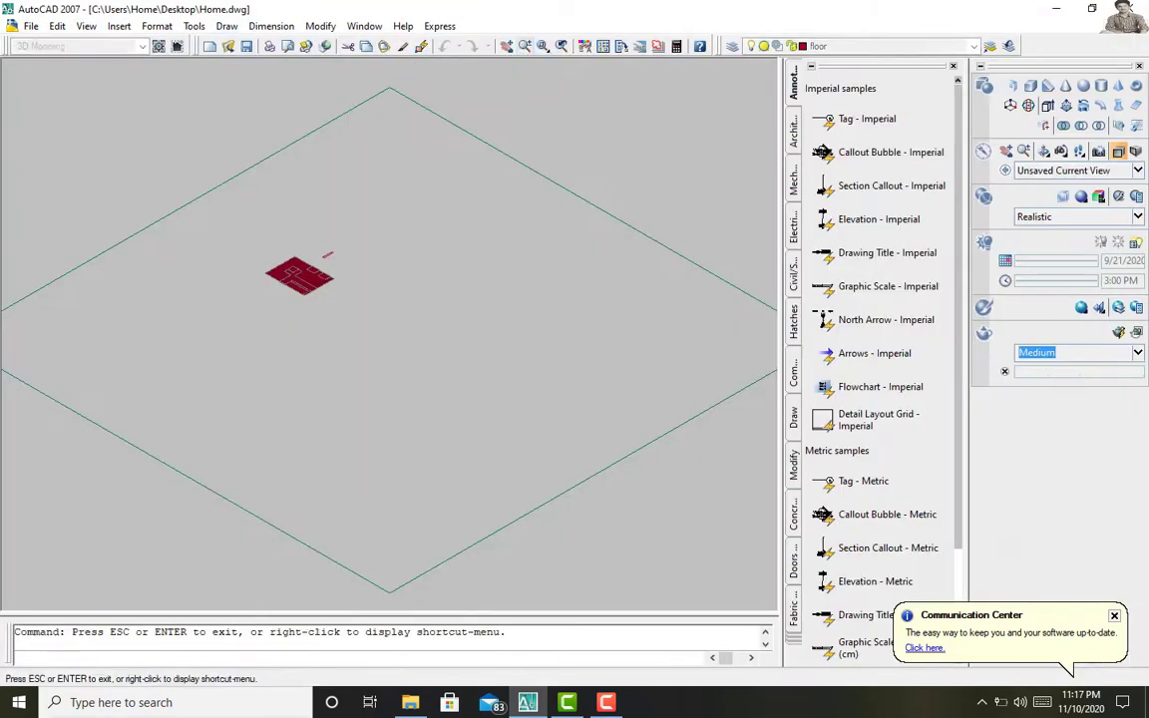
Step: Apply a stone/tile Flooring material to the small room's floor slab
{"action": "left_click", "coordinate": [982, 329]}
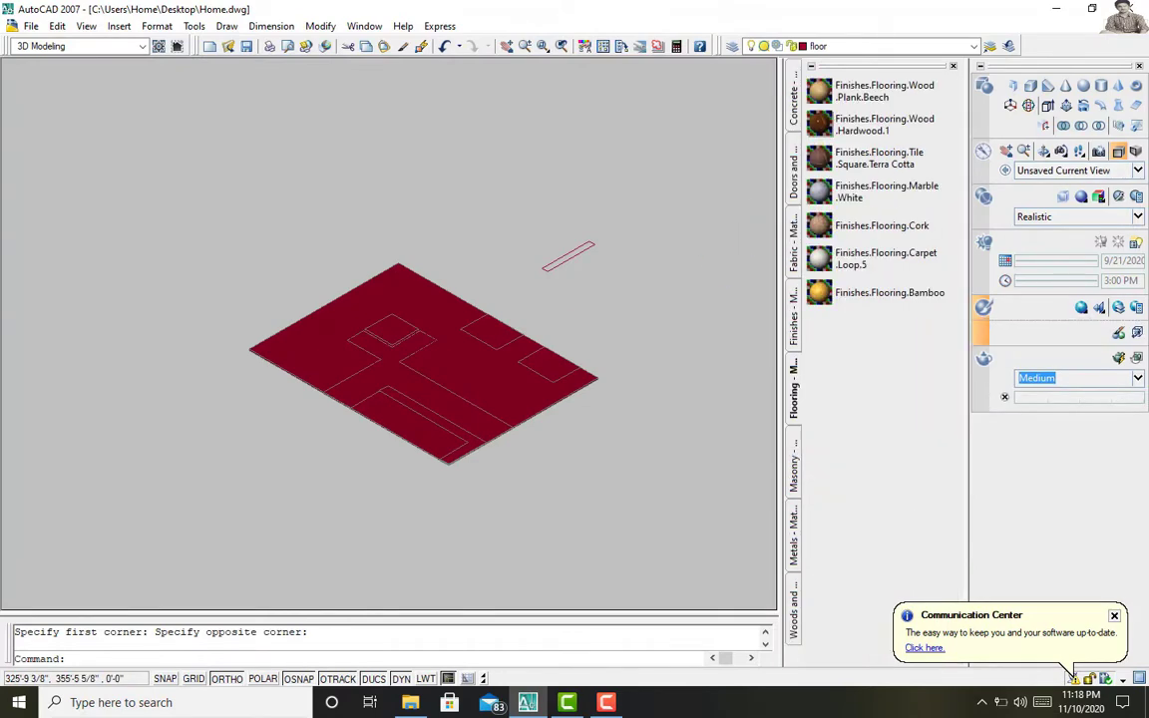
{"action": "left_click", "coordinate": [819, 258]}
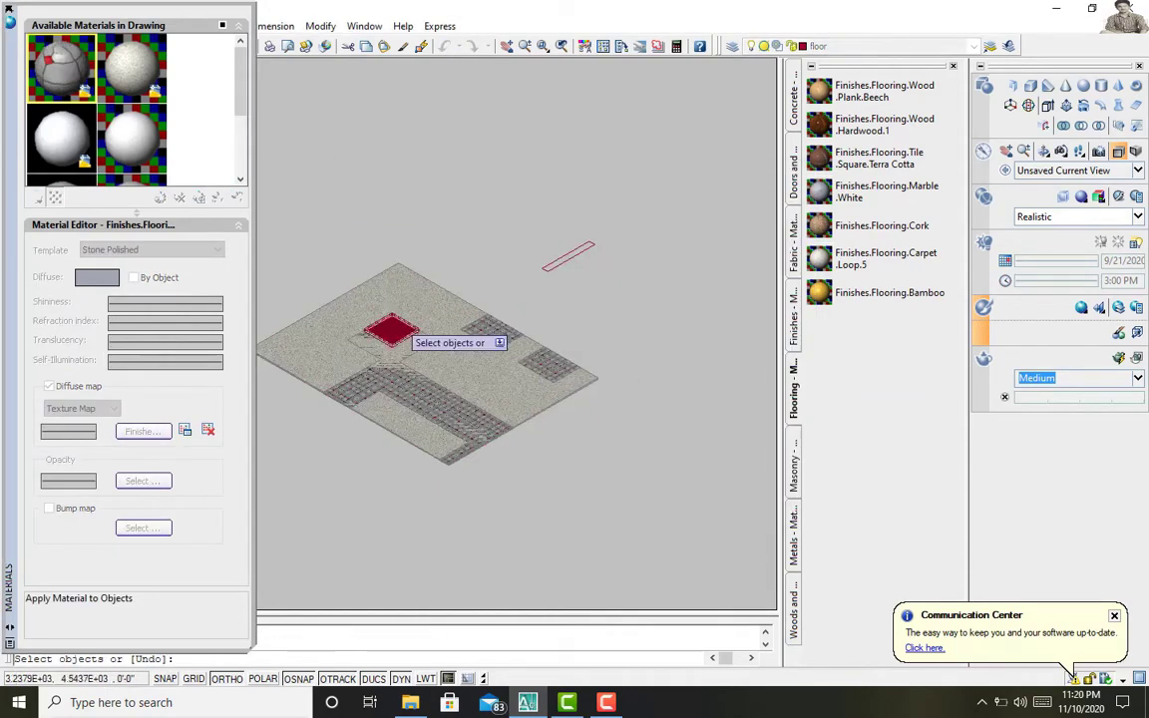
{"action": "left_click", "coordinate": [385, 329]}
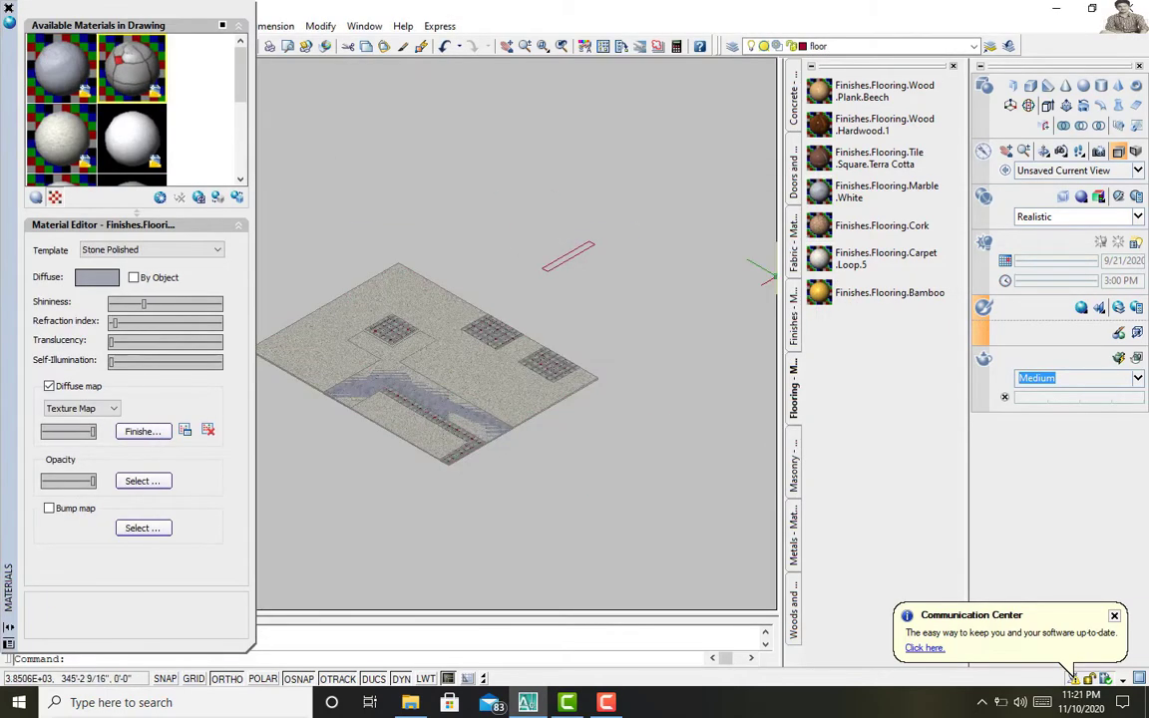
{"action": "left_click", "coordinate": [794, 99]}
{"action": "key", "text": "Escape"}
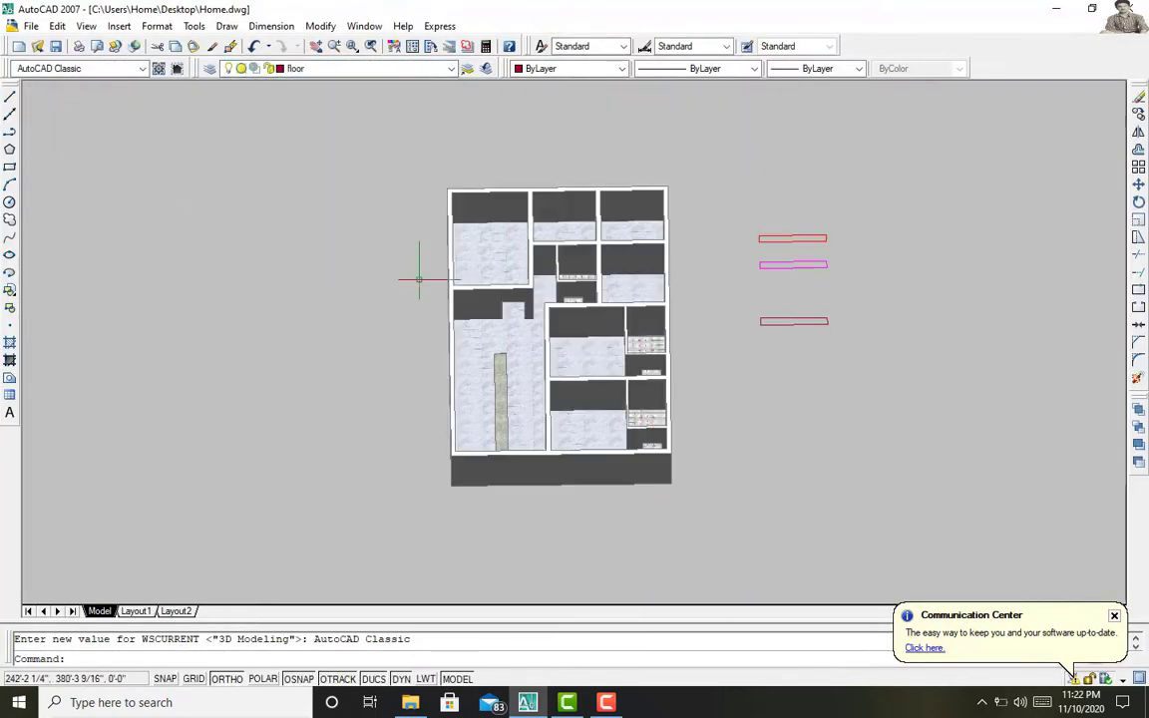
Step: Orbit the textured house model into a tilted 3D view
{"action": "middle_click_drag", "start_coordinate": [751, 226], "coordinate": [738, 299], "text": "shift"}
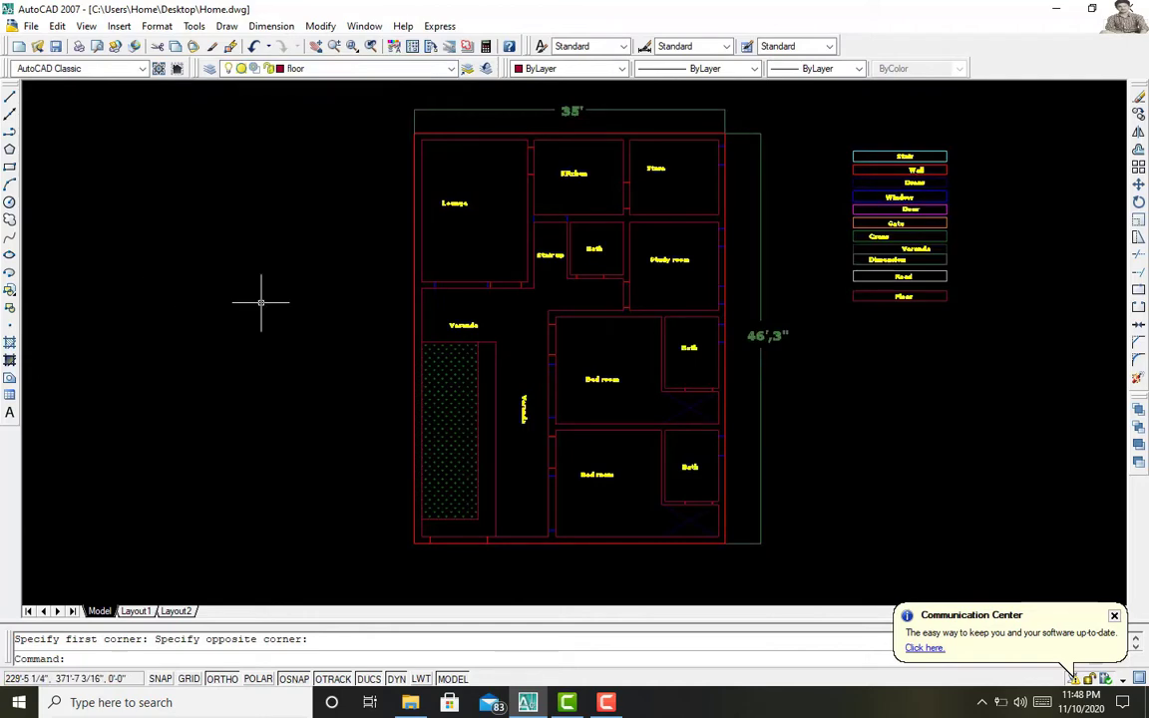
Step: Zoom in on the floor plan with Zoom Realtime
{"action": "left_click", "coordinate": [335, 46]}
{"action": "left_click_drag", "start_coordinate": [299, 399], "coordinate": [299, 300]}
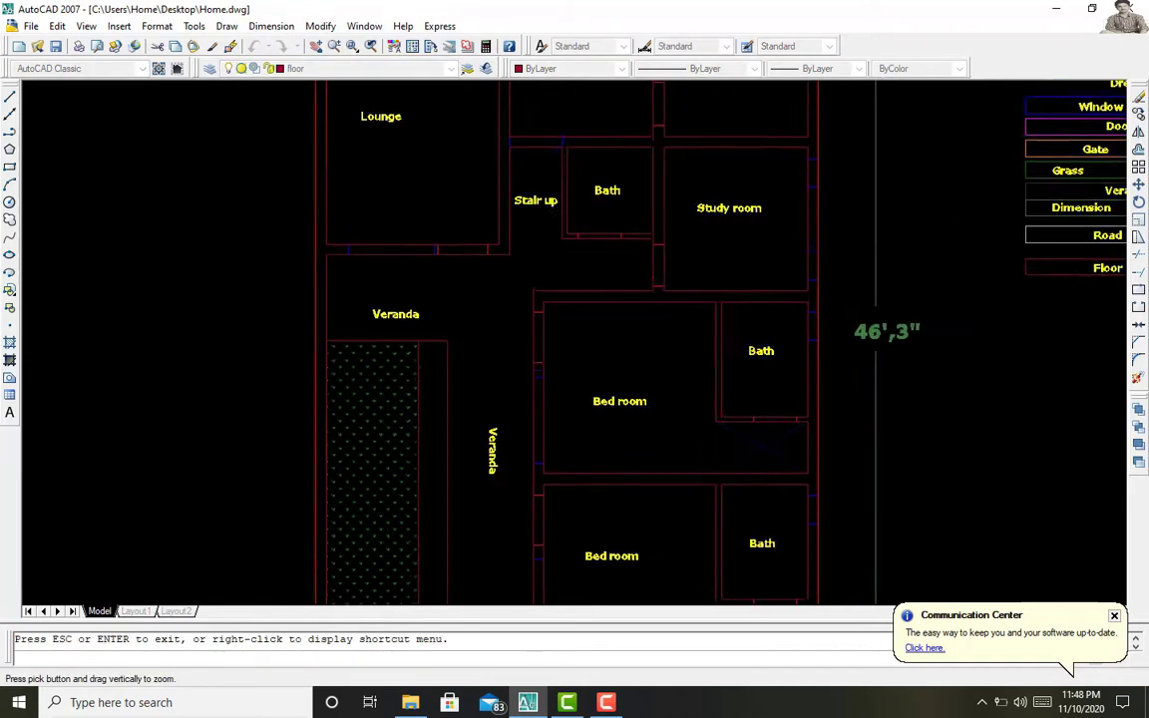
{"action": "key", "text": "Escape"}
{"action": "left_click", "coordinate": [340, 68]}
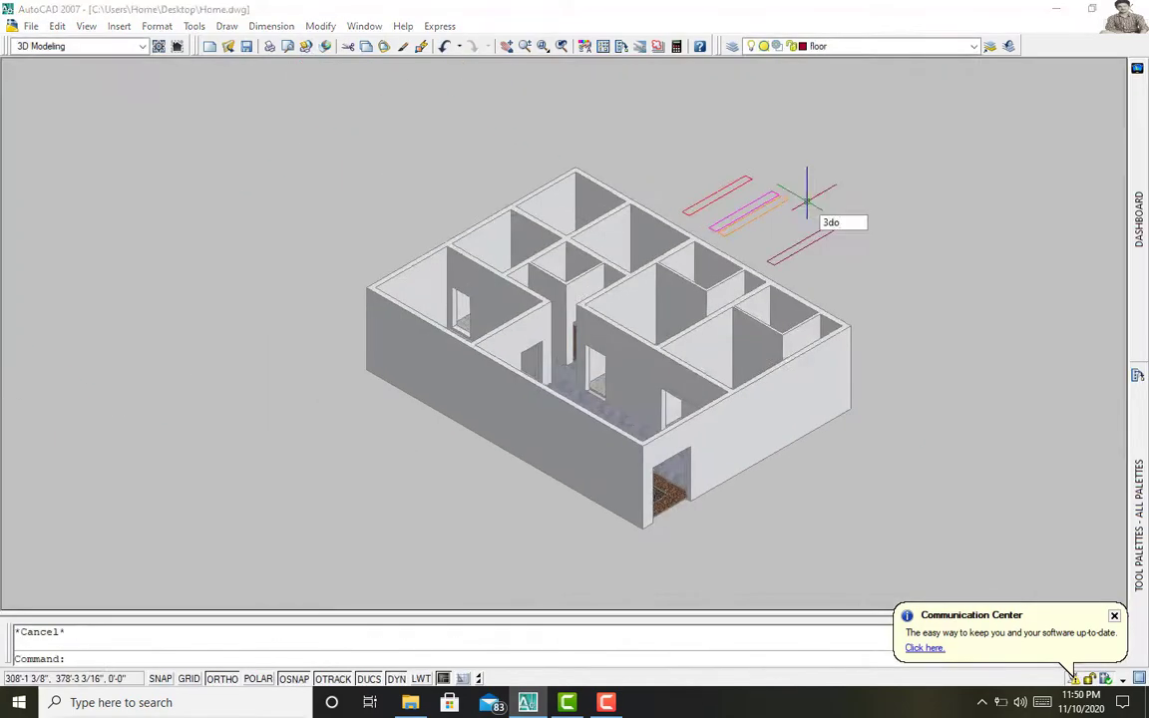
Step: Orbit and pan around the walled house, ending near a top-down view
{"action": "key", "text": "Return"}
{"action": "mouse_move", "coordinate": [807, 200]}
{"action": "left_mouse_down"}
{"action": "mouse_move", "coordinate": [608, 257]}
{"action": "mouse_move", "coordinate": [598, 399]}
{"action": "left_mouse_up"}
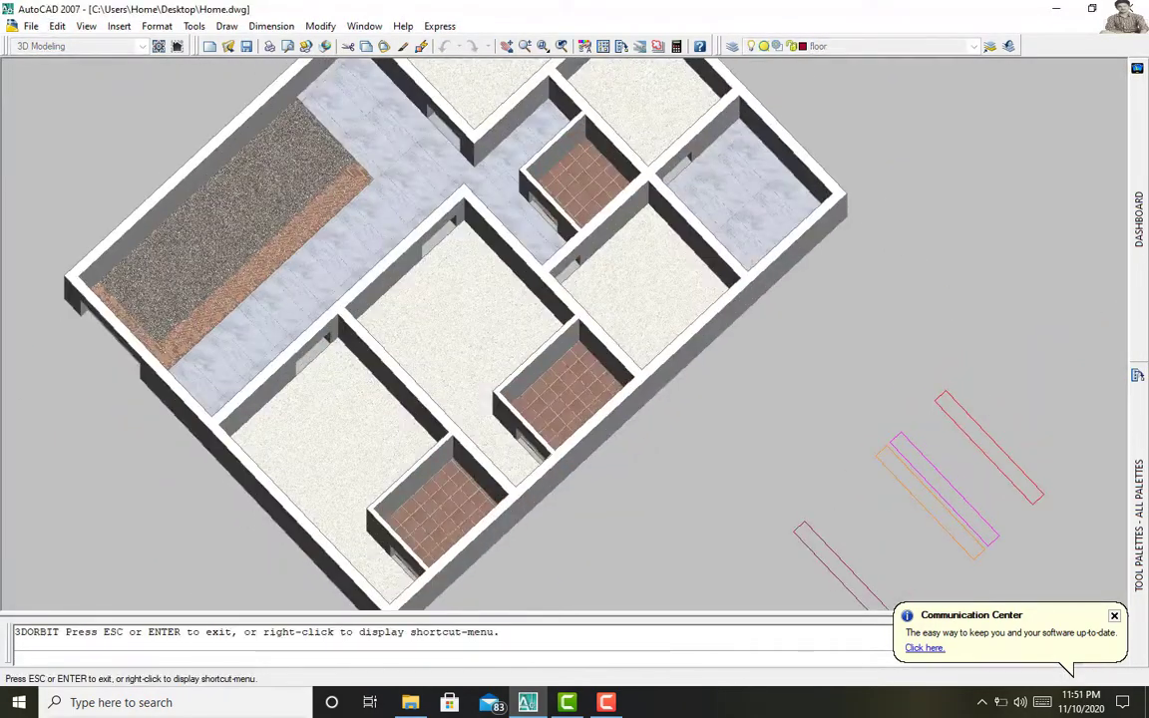
{"action": "mouse_move", "coordinate": [574, 329]}
{"action": "middle_mouse_down"}
{"action": "mouse_move", "coordinate": [556, 411]}
{"action": "mouse_move", "coordinate": [565, 429]}
{"action": "middle_mouse_up"}
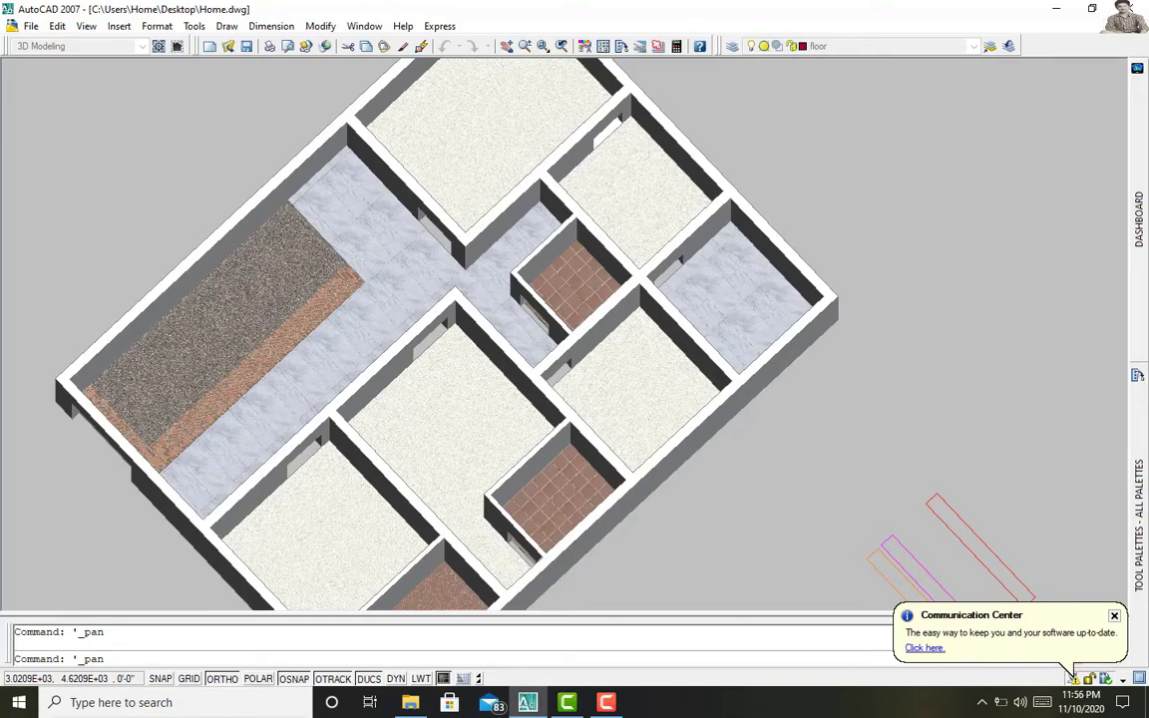
{"action": "middle_click_drag", "start_coordinate": [559, 329], "coordinate": [598, 300], "text": "shift"}
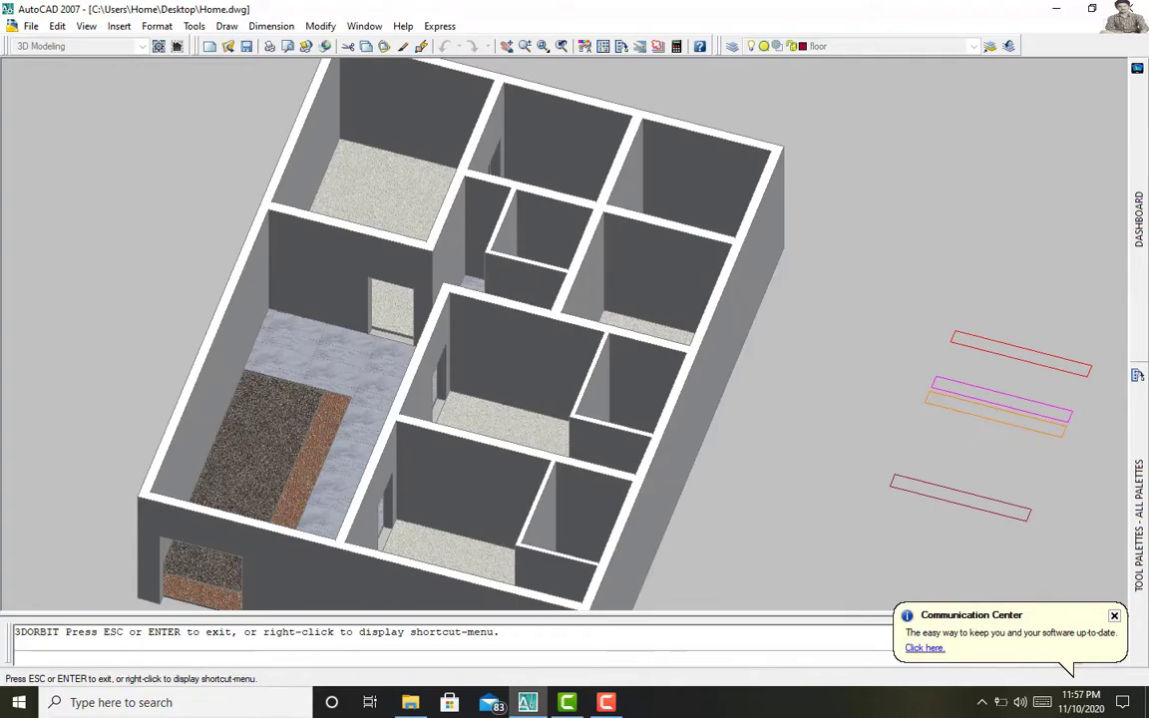
{"action": "middle_click_drag", "start_coordinate": [558, 329], "coordinate": [599, 300], "text": "shift"}
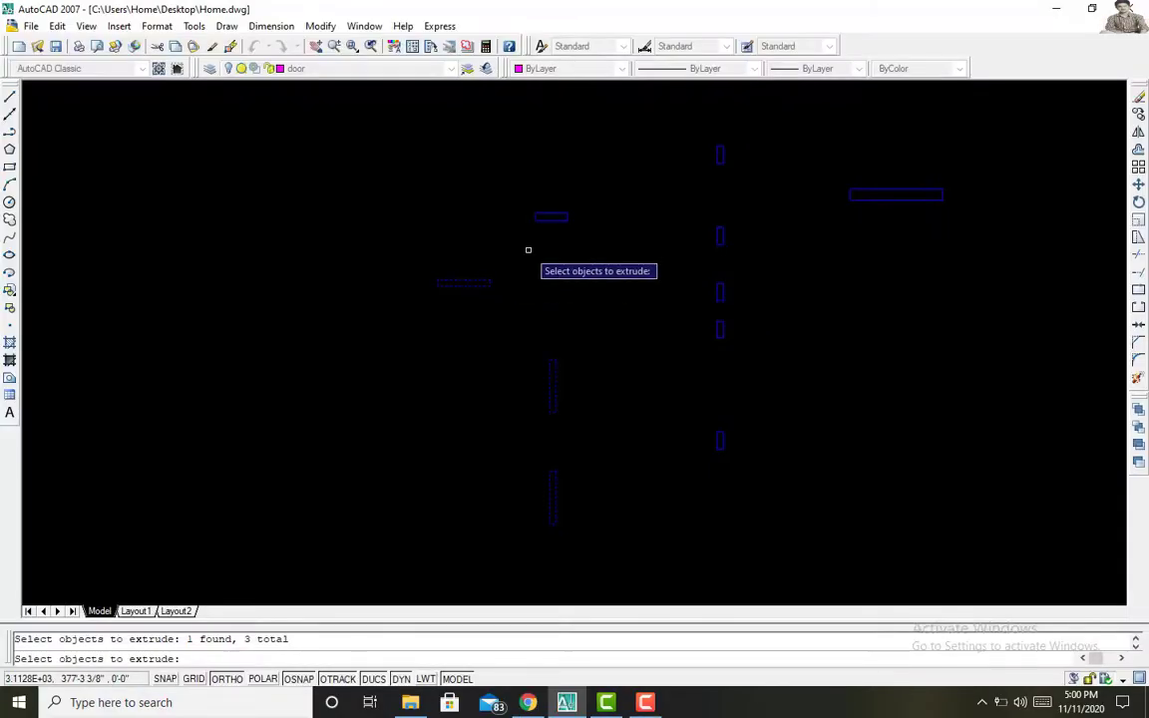
Step: Make window the current layer and extrude the window outline 1' high
{"action": "left_click", "coordinate": [329, 68]}
{"action": "left_click", "coordinate": [333, 235]}
{"action": "left_click", "coordinate": [464, 282]}
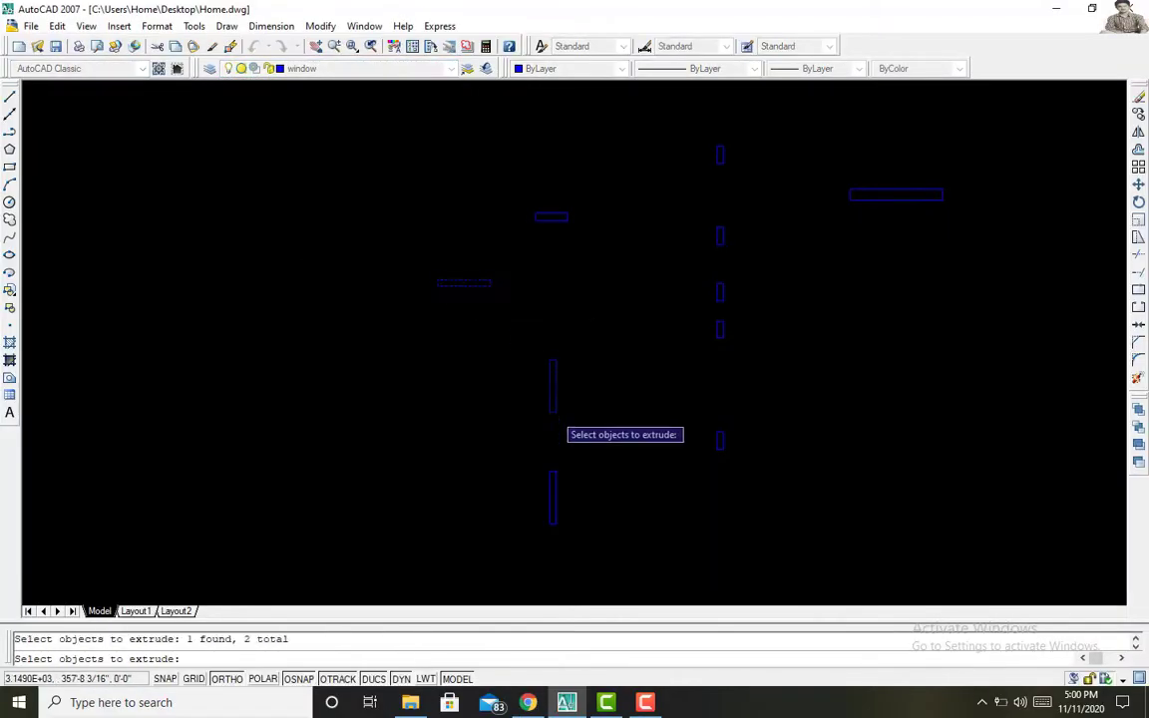
{"action": "key", "text": "Return"}
{"action": "left_click", "coordinate": [720, 329]}
{"action": "type", "text": "1'"}
{"action": "key", "text": "Return"}
Step: Switch to the SE Isometric view and orbit around the wireframe house
{"action": "left_click", "coordinate": [329, 68]}
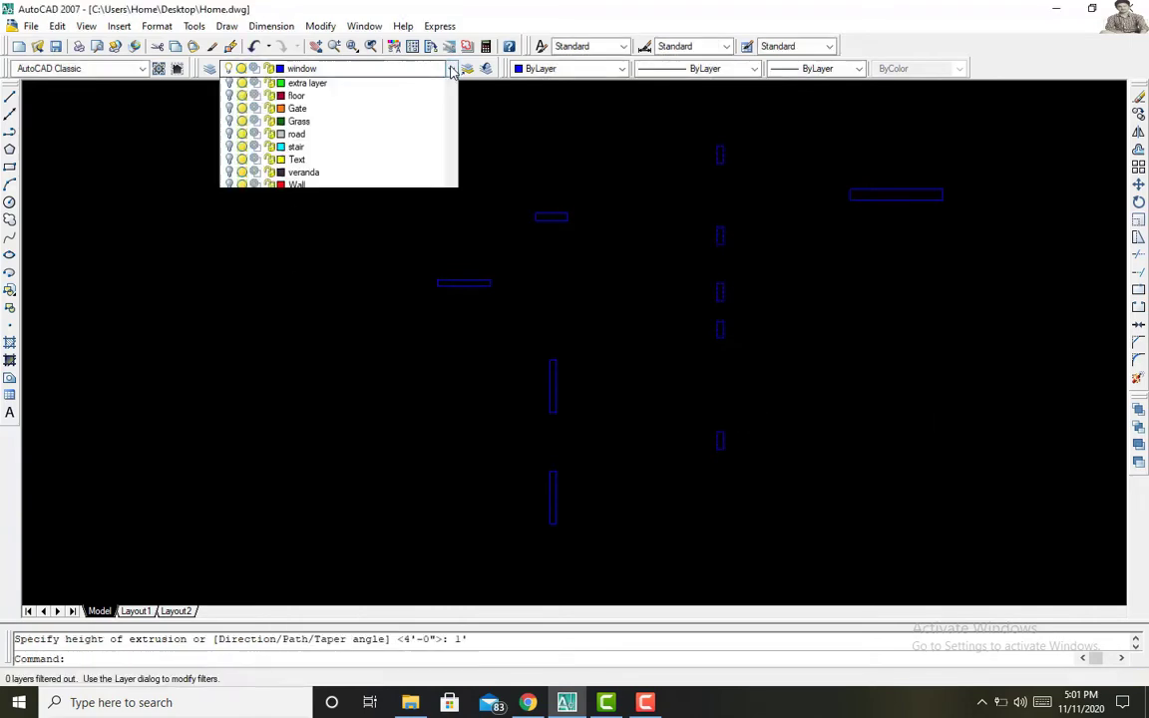
{"action": "left_click", "coordinate": [86, 26]}
{"action": "left_click", "coordinate": [288, 415]}
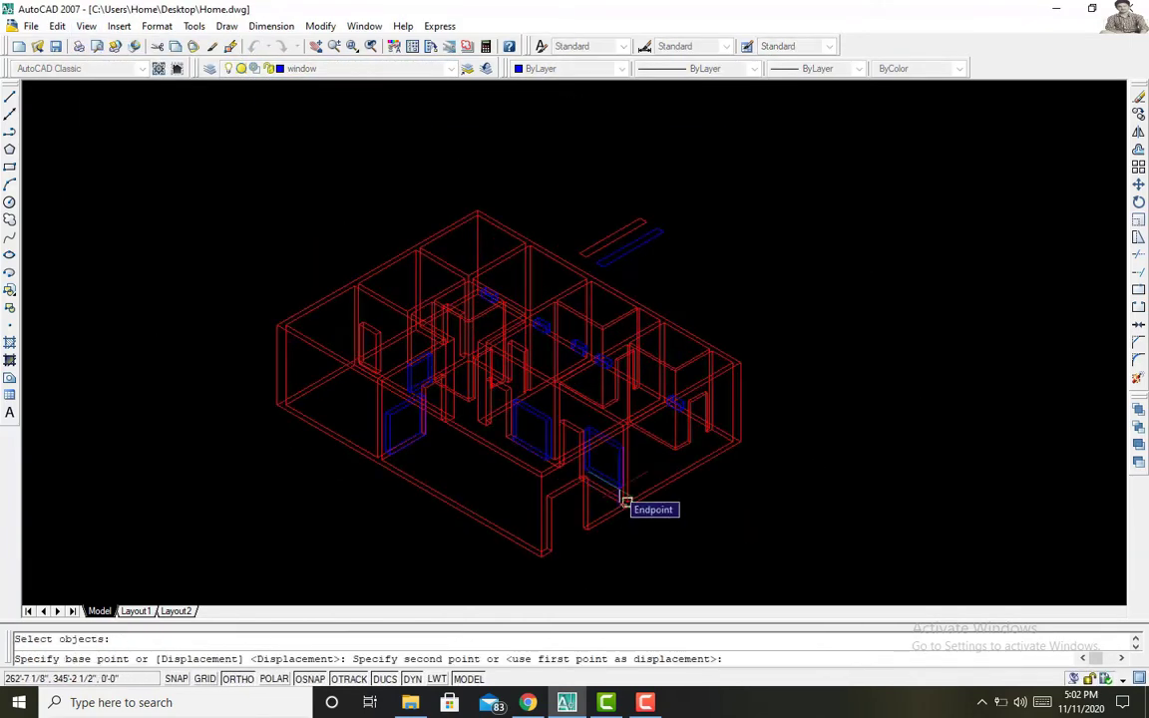
{"action": "left_click", "coordinate": [626, 502]}
{"action": "middle_click_drag", "start_coordinate": [626, 502], "coordinate": [588, 456], "text": "shift"}
{"action": "mouse_move", "coordinate": [256, 444]}
{"action": "middle_mouse_down", "text": "shift"}
{"action": "mouse_move", "coordinate": [527, 461]}
{"action": "mouse_move", "coordinate": [655, 410]}
{"action": "middle_mouse_up", "text": "shift"}
Step: Orbit to a front elevation to check window positions, undoing the trial window move
{"action": "left_click", "coordinate": [655, 328]}
{"action": "middle_click_drag", "start_coordinate": [655, 328], "coordinate": [767, 407], "text": "shift"}
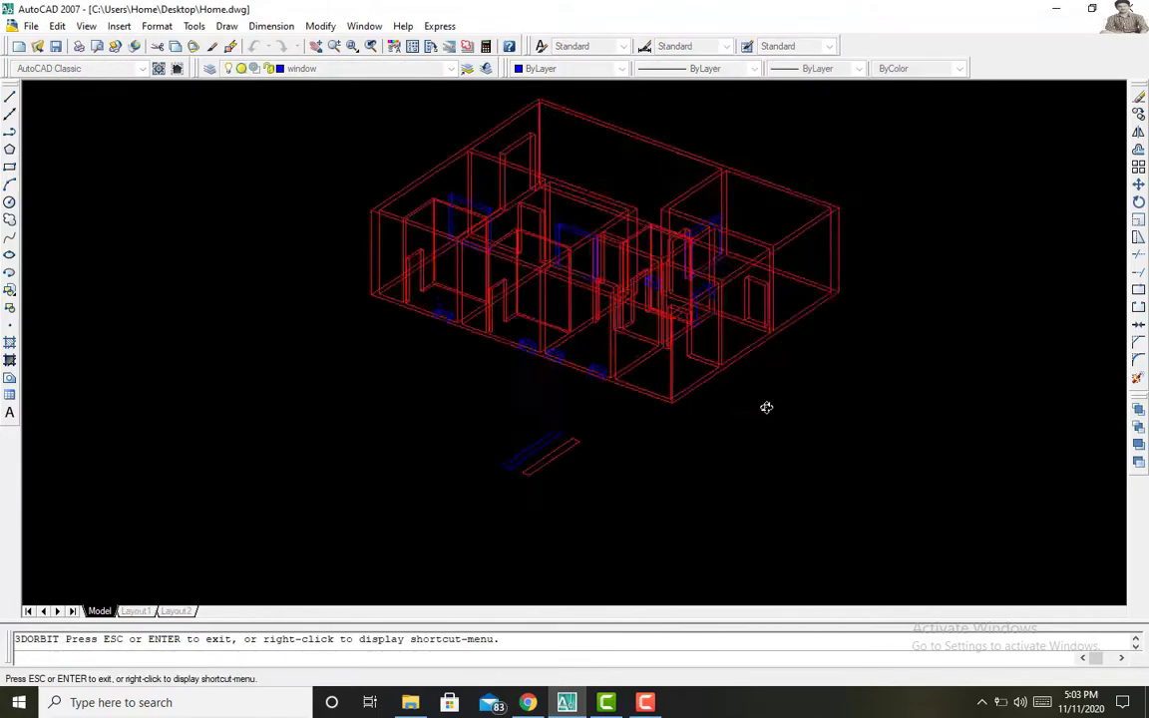
{"action": "key", "text": "ctrl+z"}
{"action": "mouse_move", "coordinate": [559, 419]}
{"action": "middle_mouse_down", "text": "shift"}
{"action": "mouse_move", "coordinate": [662, 405]}
{"action": "mouse_move", "coordinate": [744, 360]}
{"action": "middle_mouse_up", "text": "shift"}
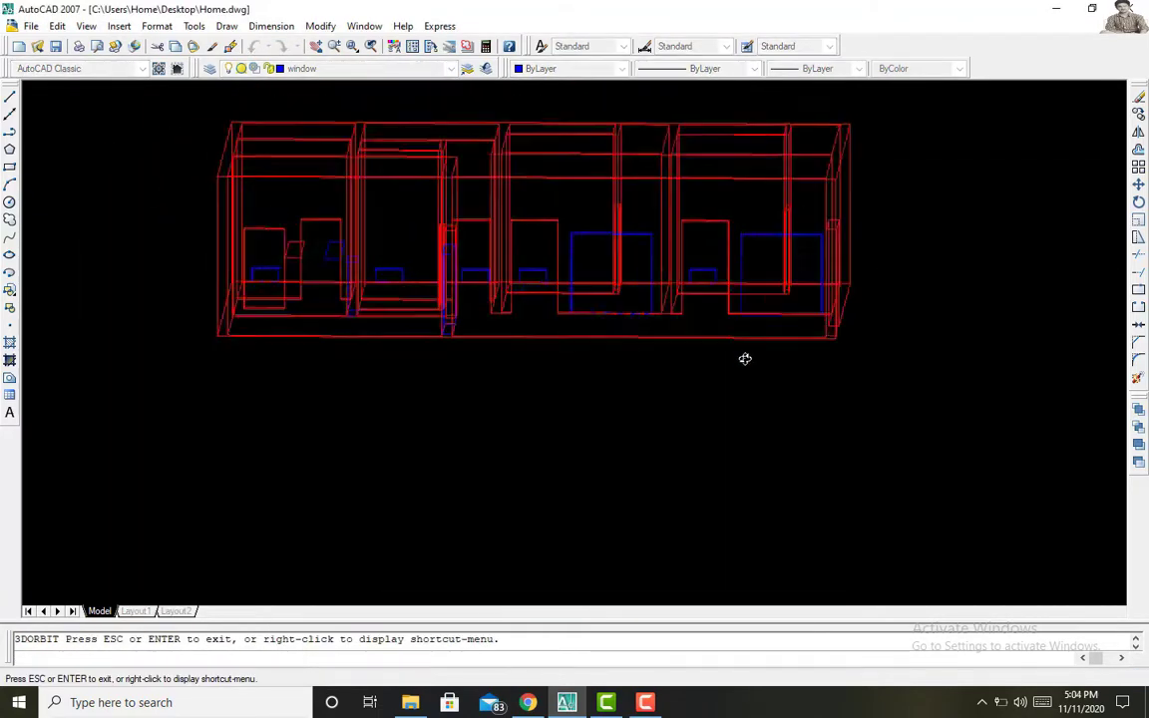
{"action": "mouse_move", "coordinate": [826, 260]}
{"action": "middle_mouse_down", "text": "shift"}
{"action": "mouse_move", "coordinate": [727, 313]}
{"action": "mouse_move", "coordinate": [830, 333]}
{"action": "mouse_move", "coordinate": [839, 323]}
{"action": "middle_mouse_up", "text": "shift"}
{"action": "key", "text": "ctrl+z"}
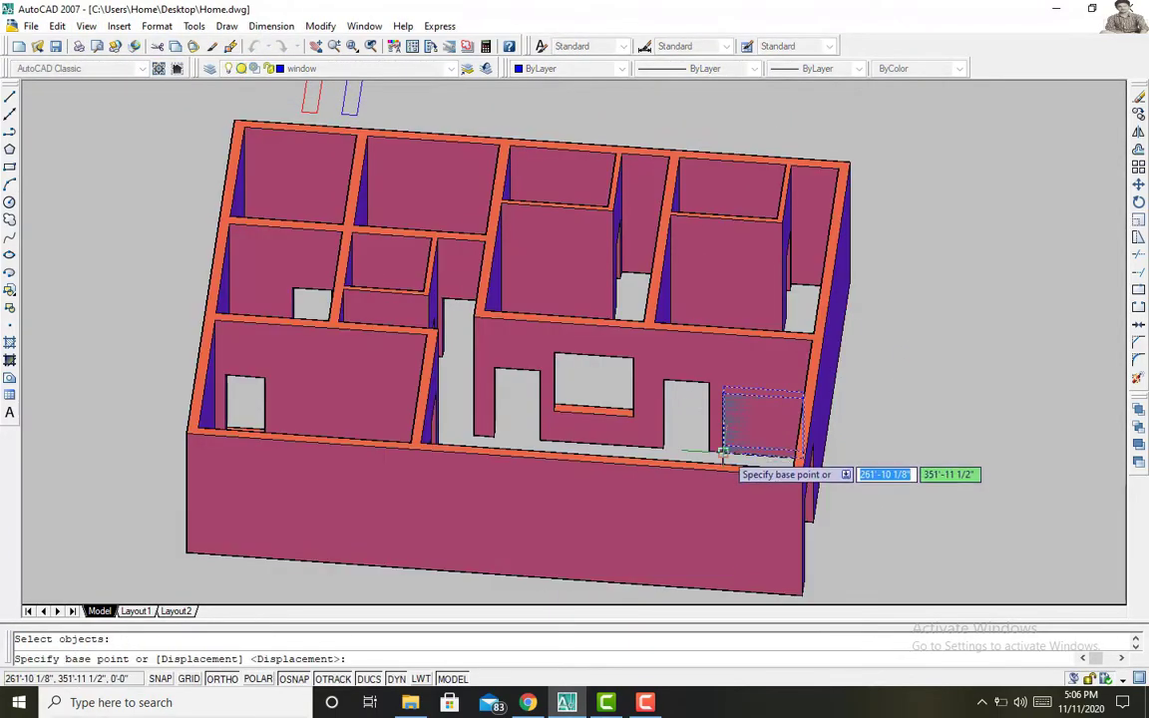
{"action": "type", "text": "3'"}
Step: Orbit low along the back wall and move two window blocks up into the wall
{"action": "middle_click_drag", "start_coordinate": [703, 427], "coordinate": [736, 441], "text": "shift"}
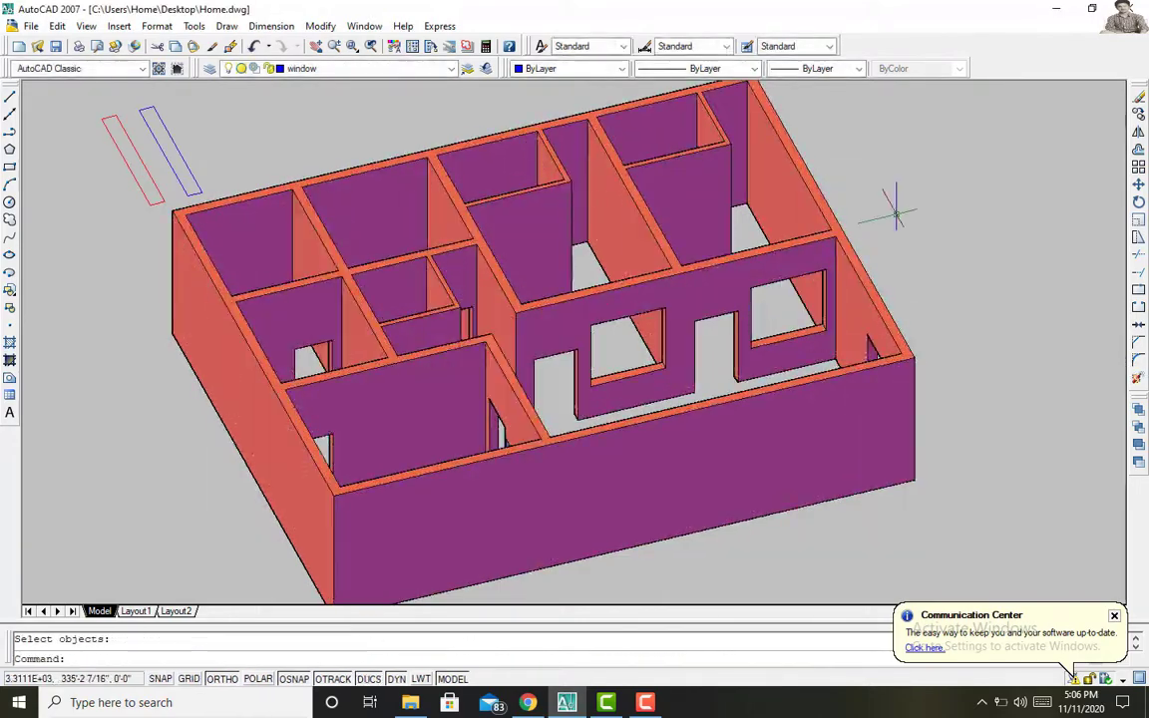
{"action": "middle_click_drag", "start_coordinate": [893, 202], "coordinate": [390, 149], "text": "shift"}
{"action": "scroll", "coordinate": [649, 284], "scroll_direction": "up", "scroll_amount": 3}
{"action": "left_click", "coordinate": [1039, 471]}
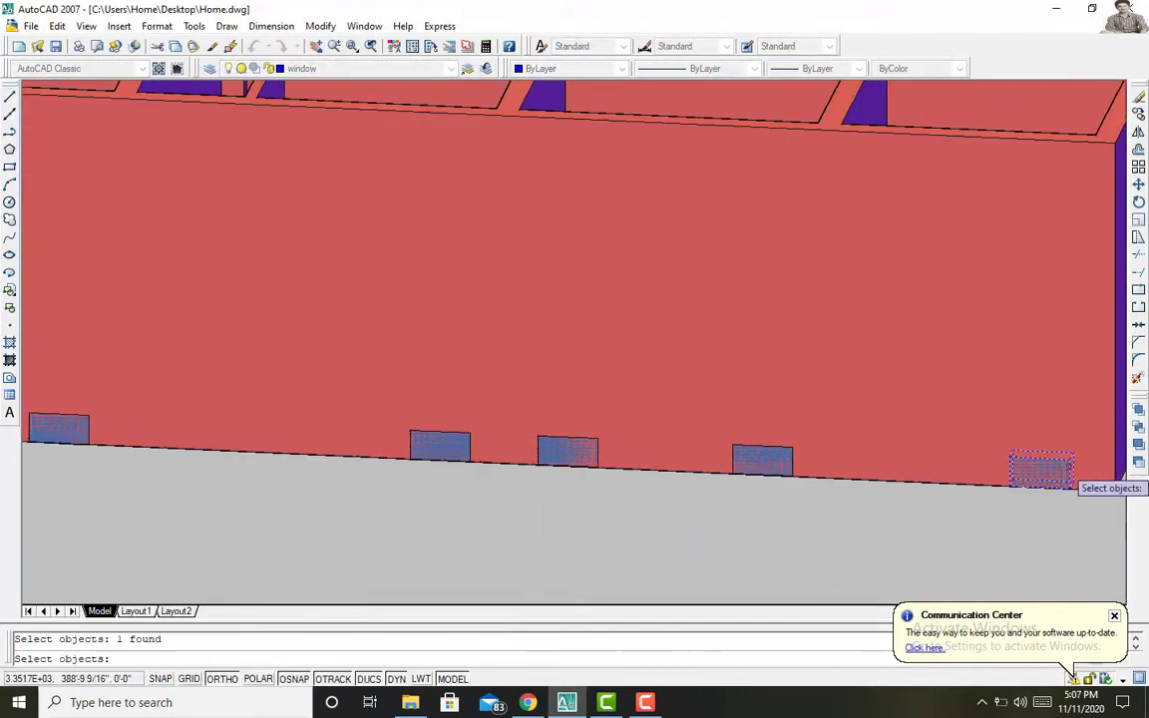
{"action": "left_click", "coordinate": [60, 425]}
{"action": "key", "text": "Return"}
{"action": "left_click", "coordinate": [1037, 486]}
{"action": "key", "text": "Return"}
Step: Start SUBTRACT on the wall, then move the teal window up inside the wall
{"action": "type", "text": "su"}
{"action": "key", "text": "Return"}
{"action": "left_click", "coordinate": [993, 289]}
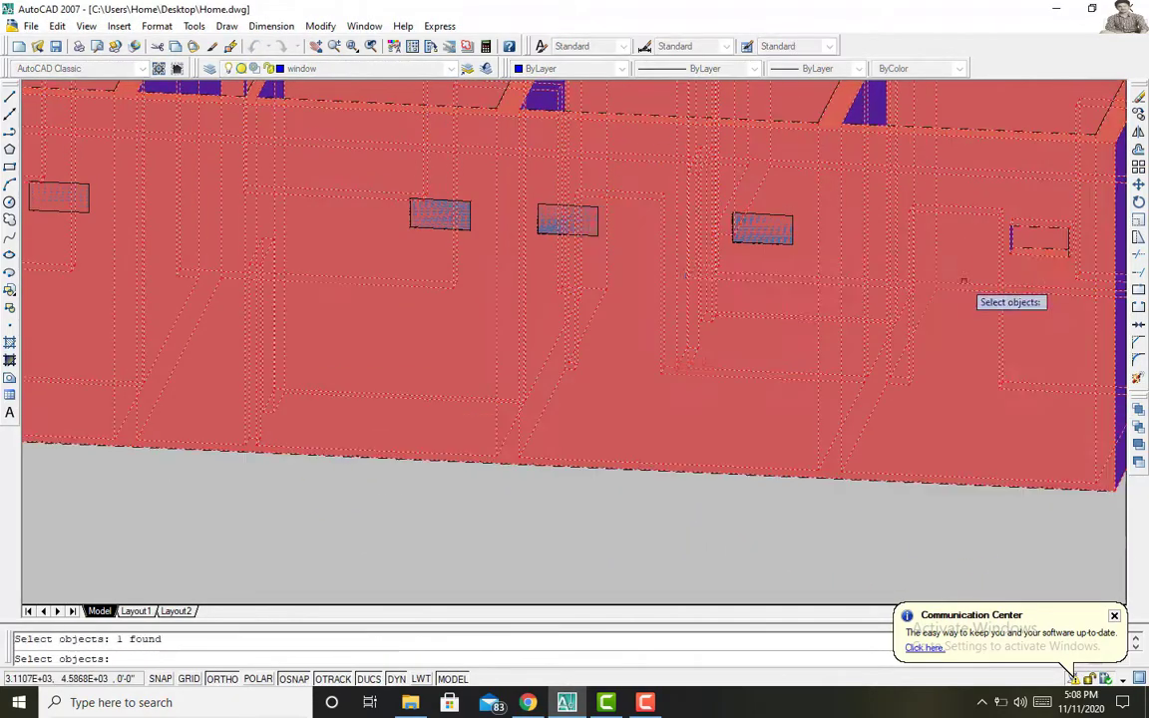
{"action": "mouse_move", "coordinate": [586, 235]}
{"action": "middle_mouse_down", "text": "shift"}
{"action": "mouse_move", "coordinate": [398, 469]}
{"action": "mouse_move", "coordinate": [516, 308]}
{"action": "mouse_move", "coordinate": [736, 595]}
{"action": "middle_mouse_up", "text": "shift"}
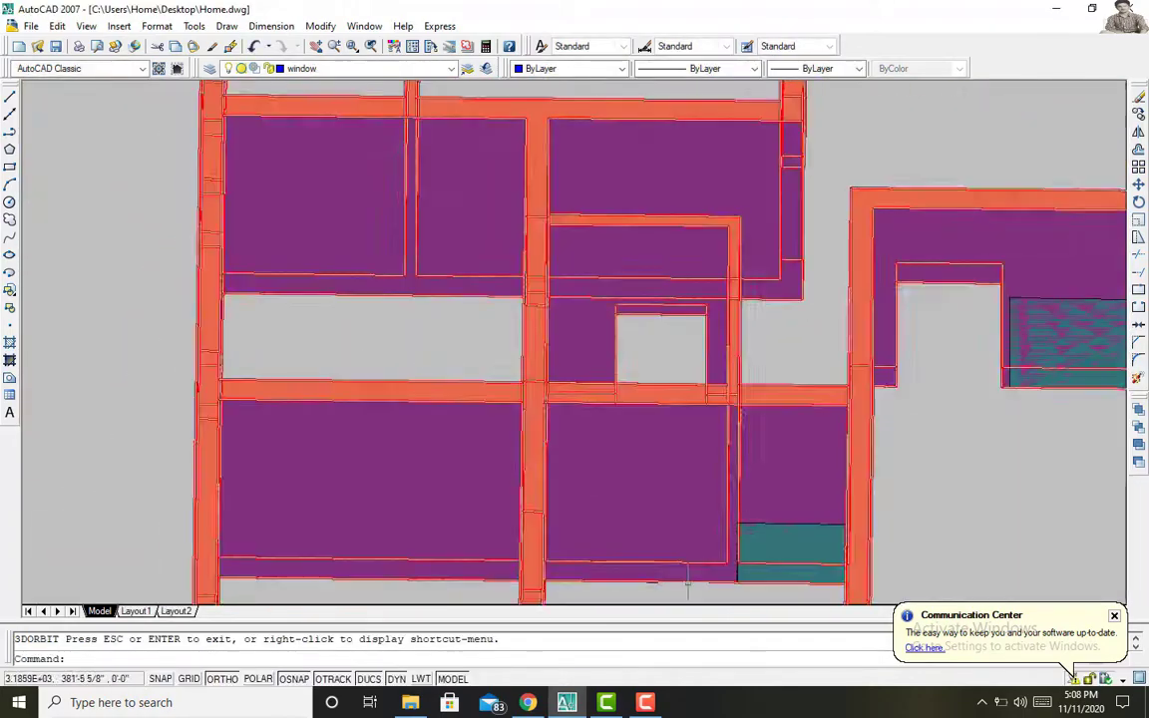
{"action": "left_click", "coordinate": [736, 596]}
{"action": "key", "text": "Return"}
{"action": "left_click", "coordinate": [735, 596]}
{"action": "left_click", "coordinate": [706, 500]}
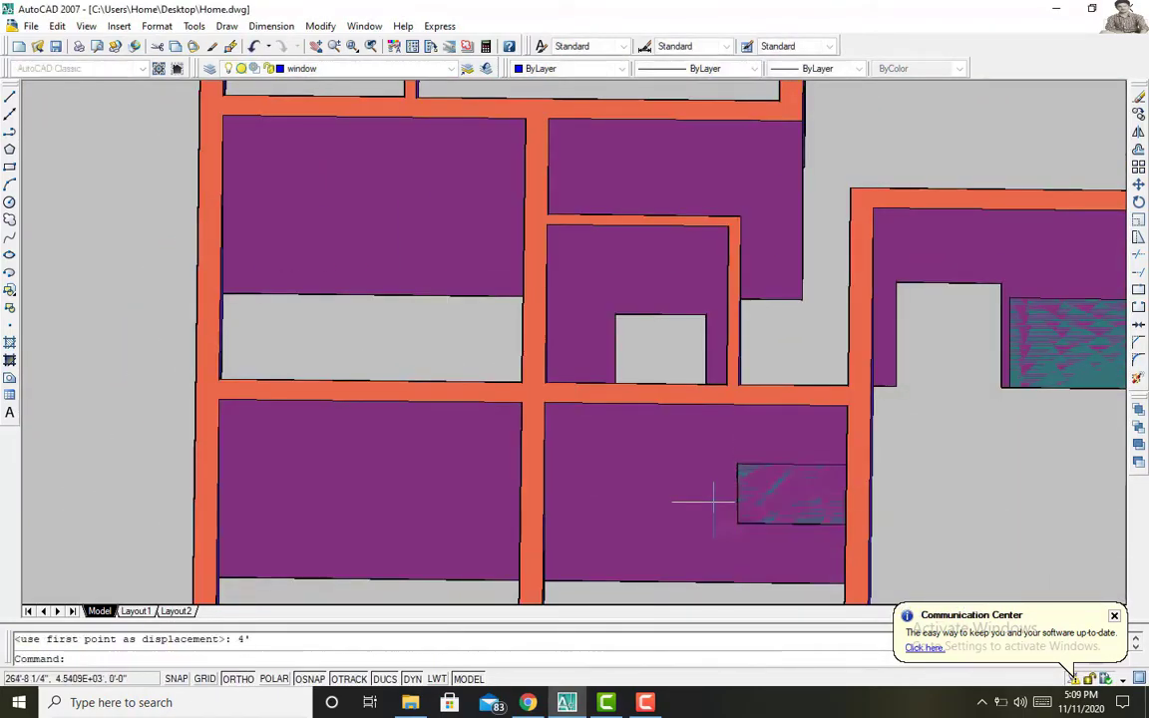
{"action": "key", "text": "Return"}
{"action": "middle_click_drag", "start_coordinate": [1014, 328], "coordinate": [678, 282]}
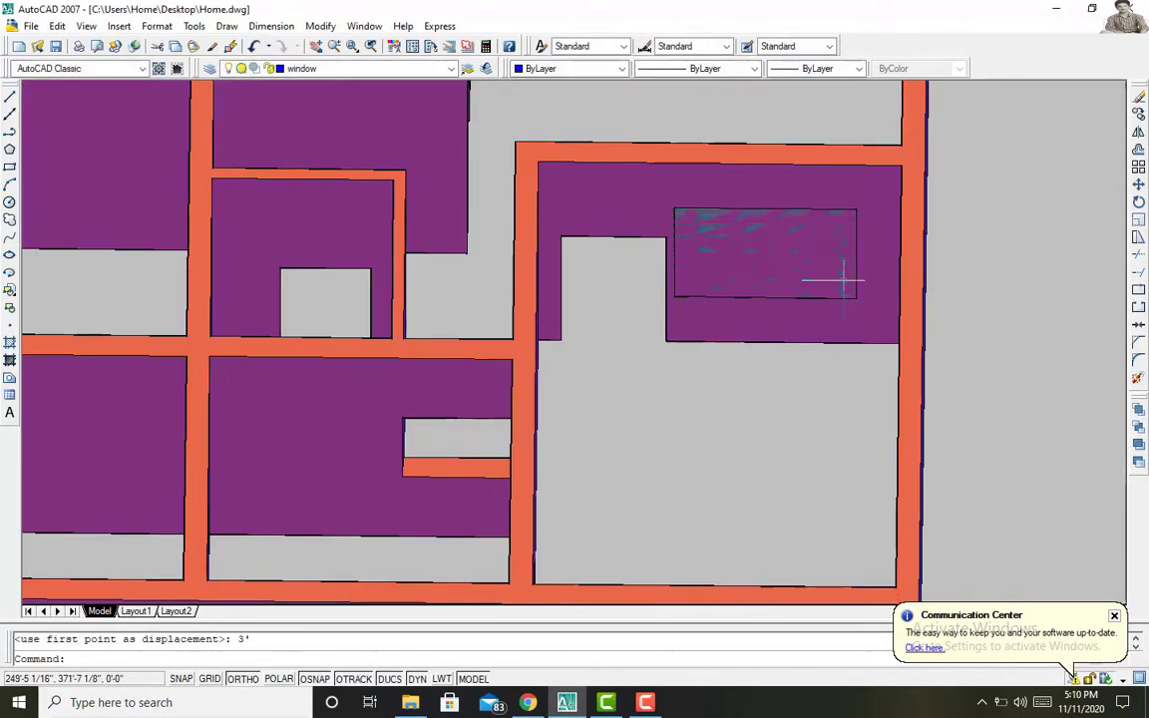
{"action": "key", "text": "Escape"}
Step: Preview the plan in the 3D Modeling workspace, then return to AutoCAD Classic
{"action": "left_click", "coordinate": [86, 26]}
{"action": "left_click", "coordinate": [107, 71]}
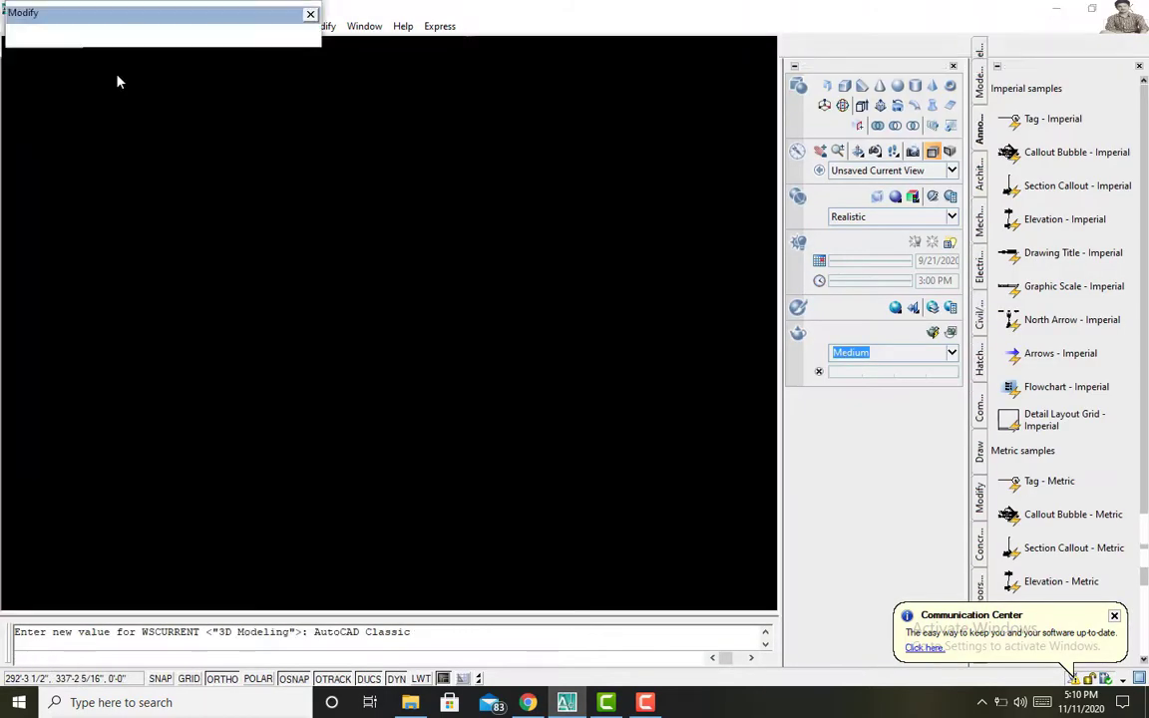
{"action": "left_click", "coordinate": [452, 68]}
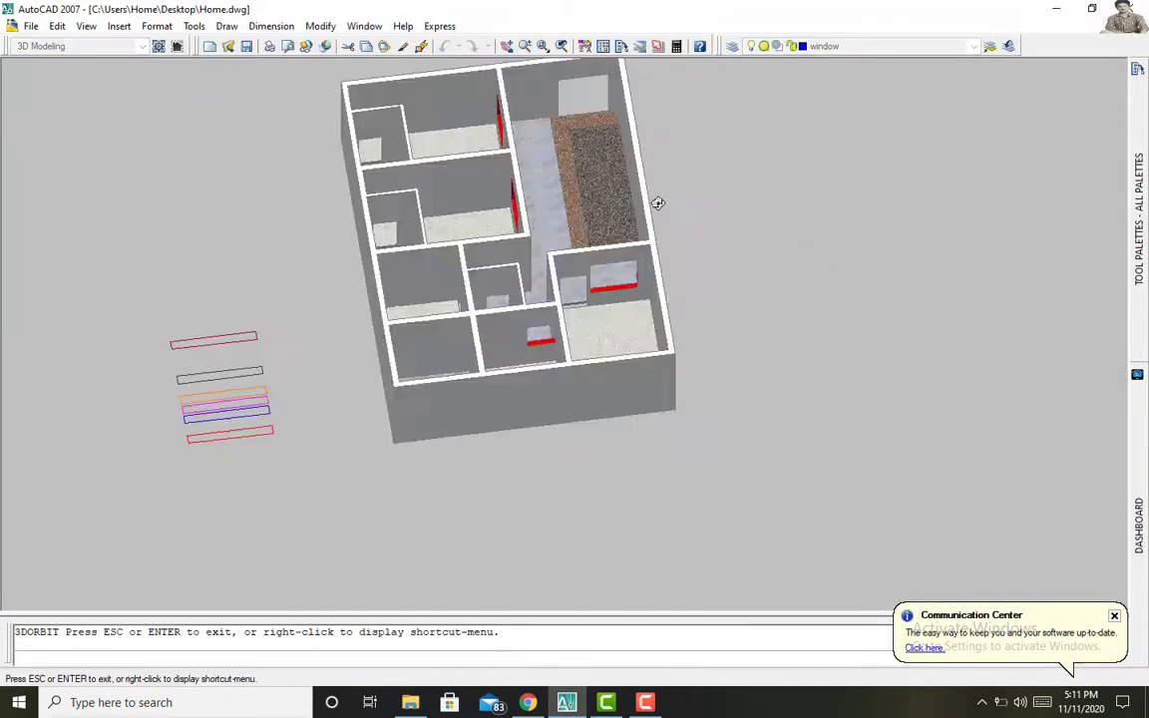
{"action": "mouse_move", "coordinate": [656, 200]}
{"action": "middle_mouse_down", "text": "shift"}
{"action": "mouse_move", "coordinate": [475, 341]}
{"action": "mouse_move", "coordinate": [800, 212]}
{"action": "mouse_move", "coordinate": [790, 243]}
{"action": "middle_mouse_up", "text": "shift"}
{"action": "left_click", "coordinate": [80, 46]}
{"action": "left_click", "coordinate": [70, 75]}
{"action": "left_click", "coordinate": [86, 26]}
Step: Switch to the Top view and draw a 6' by 4' pane rectangle
{"action": "left_click", "coordinate": [270, 312]}
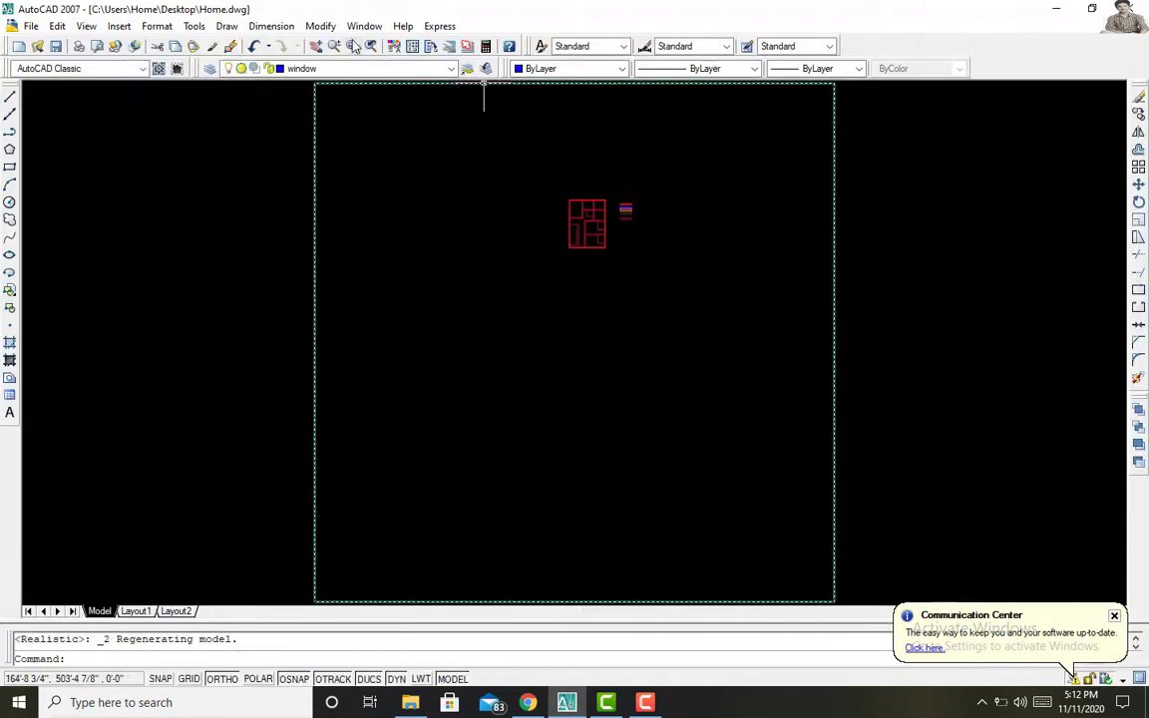
{"action": "scroll", "coordinate": [559, 252], "scroll_direction": "up", "scroll_amount": 3}
{"action": "left_click", "coordinate": [188, 231]}
{"action": "type", "text": "@6',4'"}
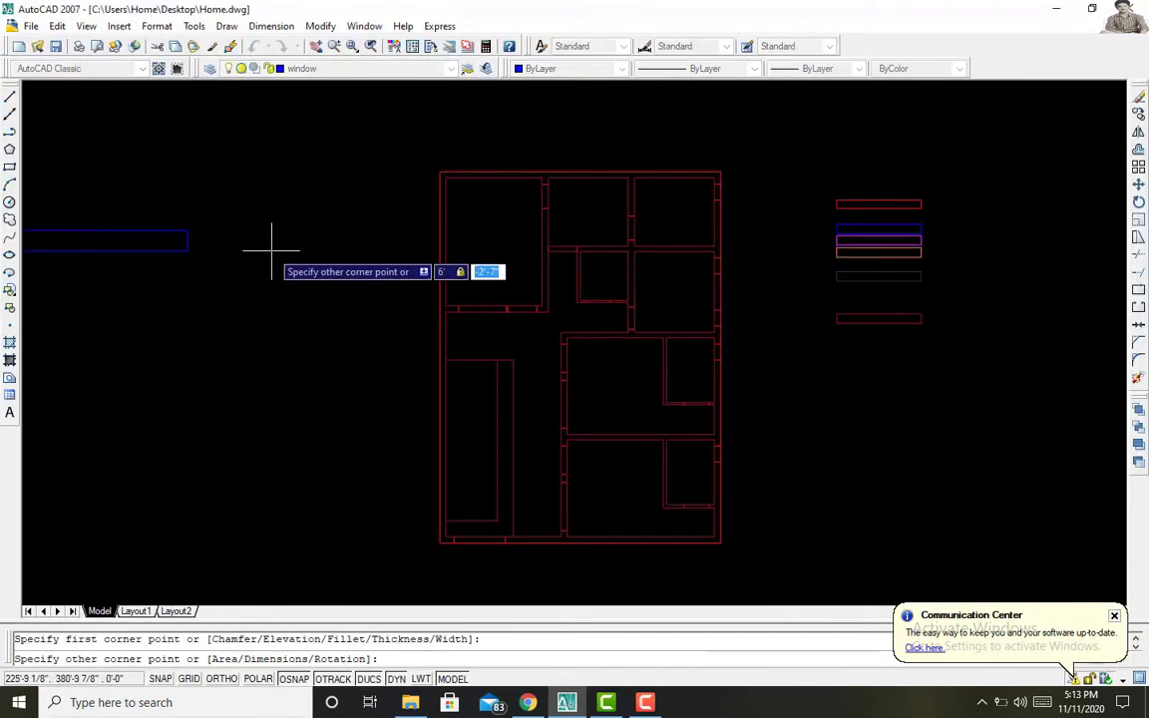
{"action": "key", "text": "Return"}
Step: Copy the pane rectangle to create additional panes
{"action": "left_click", "coordinate": [234, 230]}
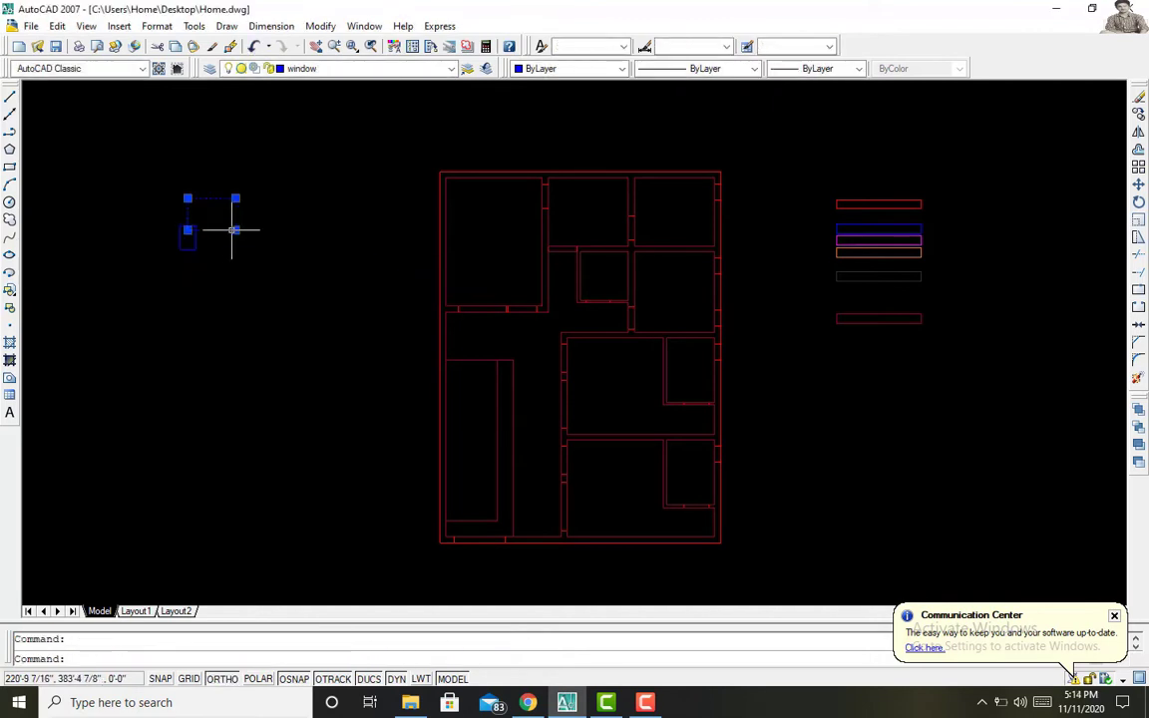
{"action": "type", "text": "co"}
{"action": "key", "text": "Return"}
{"action": "left_click", "coordinate": [233, 230]}
{"action": "key", "text": "Return"}
{"action": "left_click", "coordinate": [185, 292]}
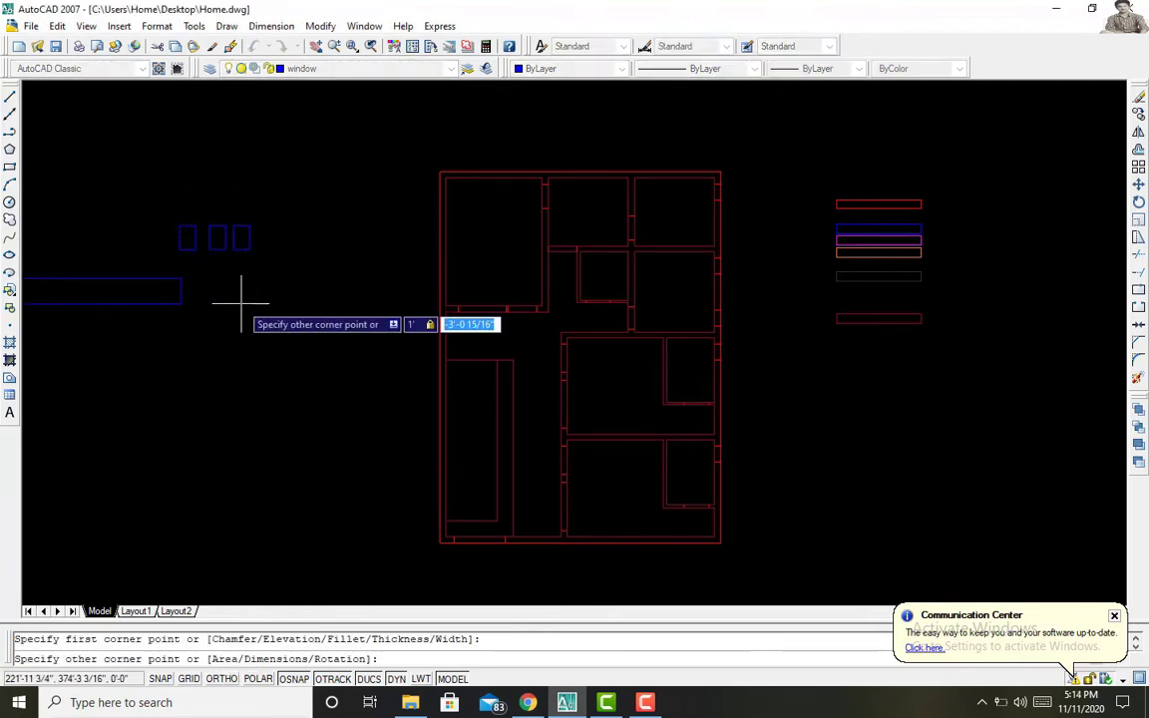
{"action": "left_click", "coordinate": [238, 301]}
{"action": "type", "text": "co"}
{"action": "key", "text": "Return"}
Step: Draw a small box, copy it to the right, and copy a vertical frame line
{"action": "type", "text": "rec"}
{"action": "key", "text": "Return"}
{"action": "left_click", "coordinate": [175, 152]}
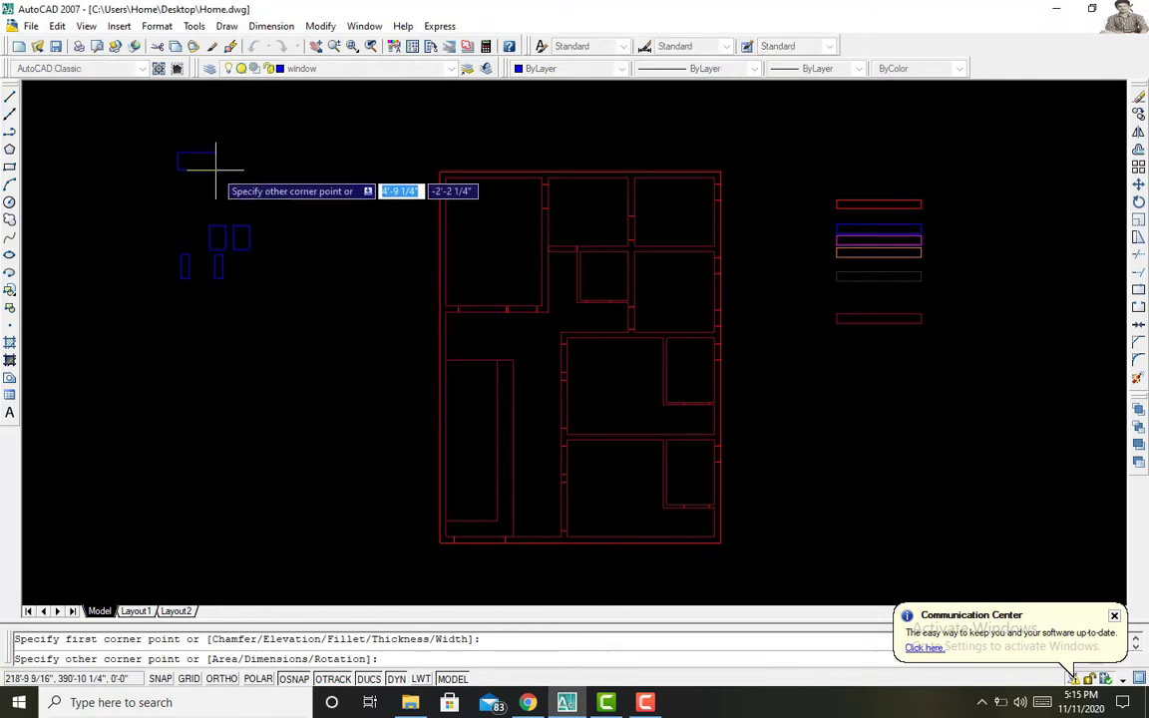
{"action": "type", "text": "2"}
{"action": "key", "text": "Return"}
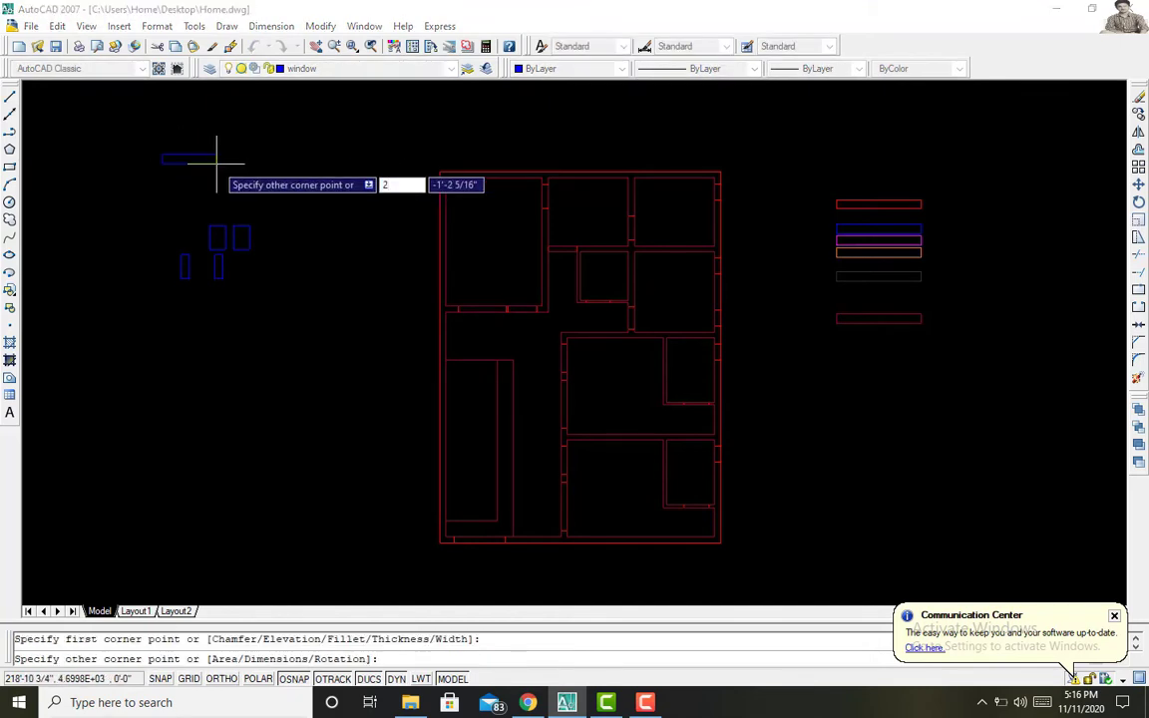
{"action": "type", "text": "c"}
{"action": "key", "text": "Return"}
{"action": "left_click", "coordinate": [234, 168]}
{"action": "key", "text": "Return"}
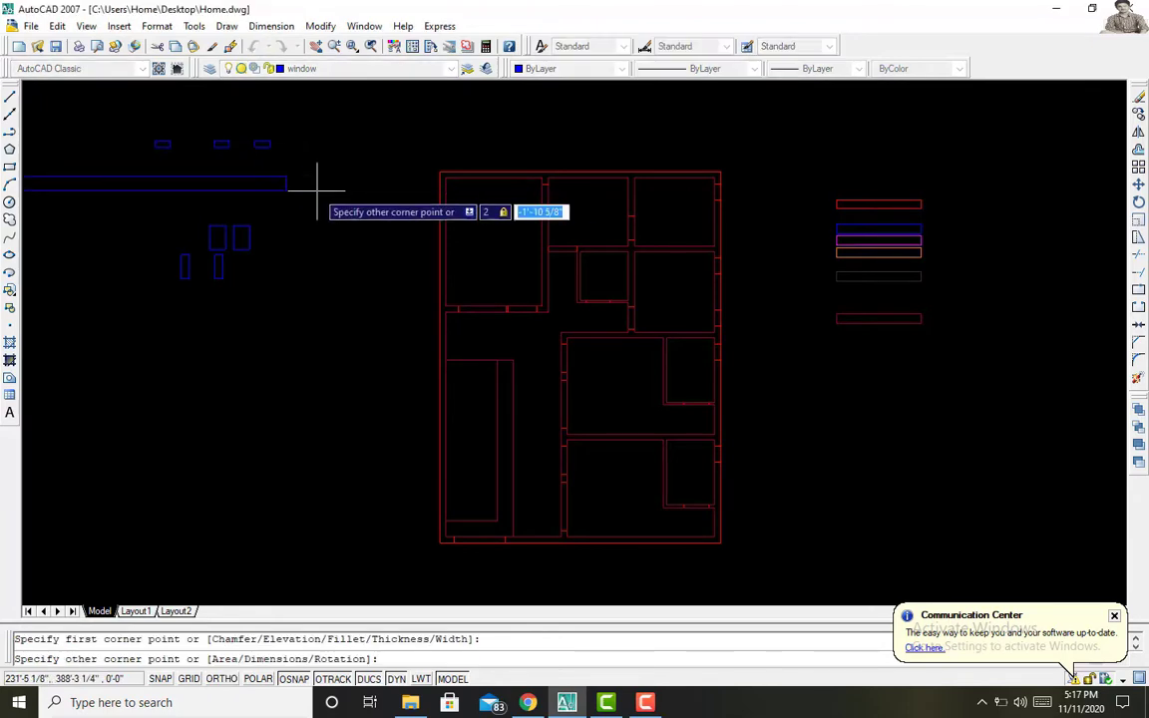
{"action": "left_click_drag", "start_coordinate": [316, 189], "coordinate": [239, 133]}
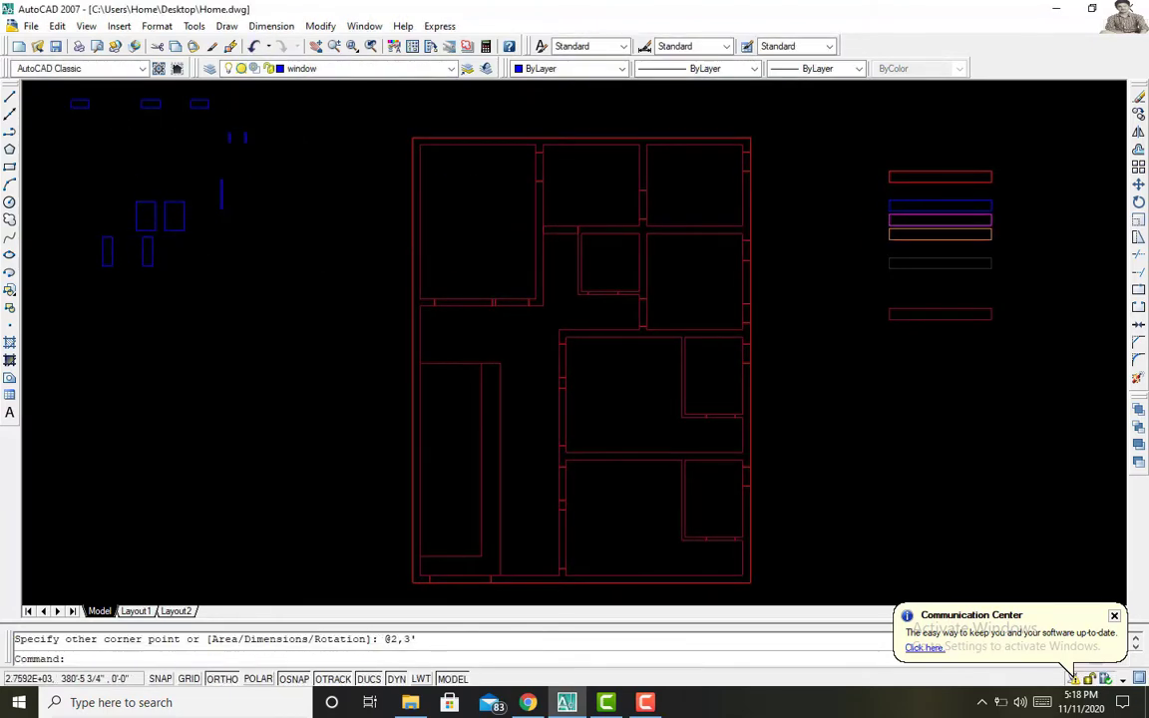
{"action": "left_click", "coordinate": [239, 209]}
{"action": "key", "text": "Return"}
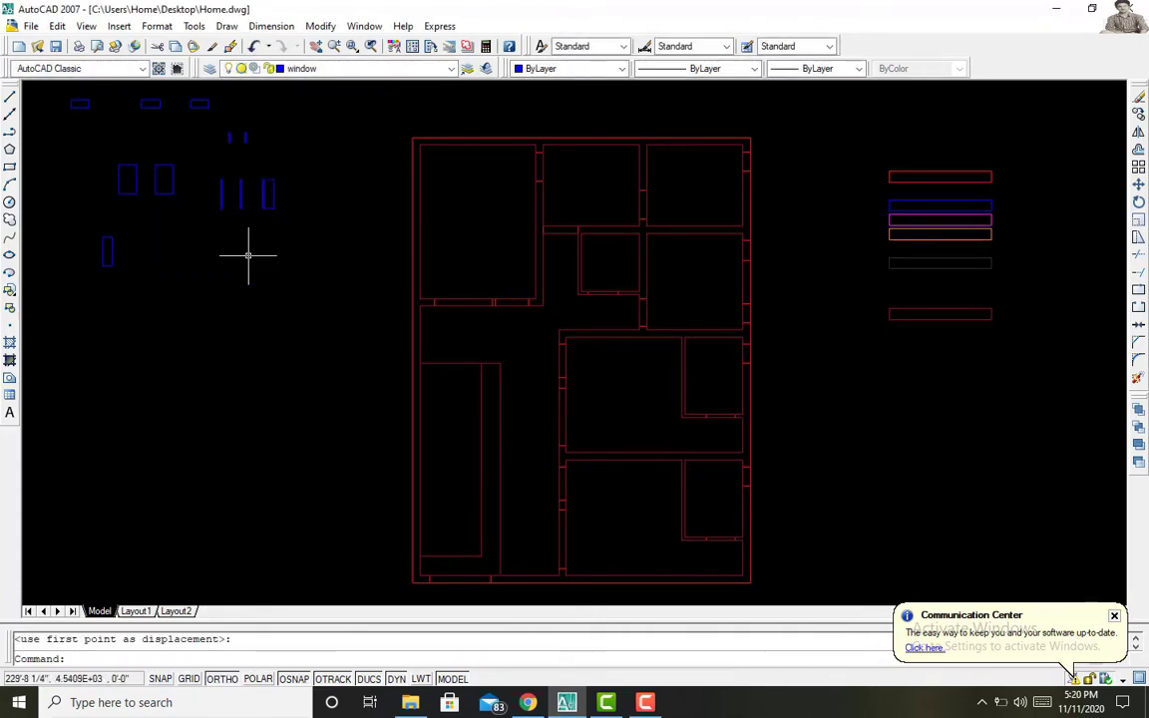
Step: Put the short frame lines on the extra layer and move the pieces
{"action": "left_click", "coordinate": [329, 68]}
{"action": "left_click", "coordinate": [359, 121]}
{"action": "key", "text": "Escape"}
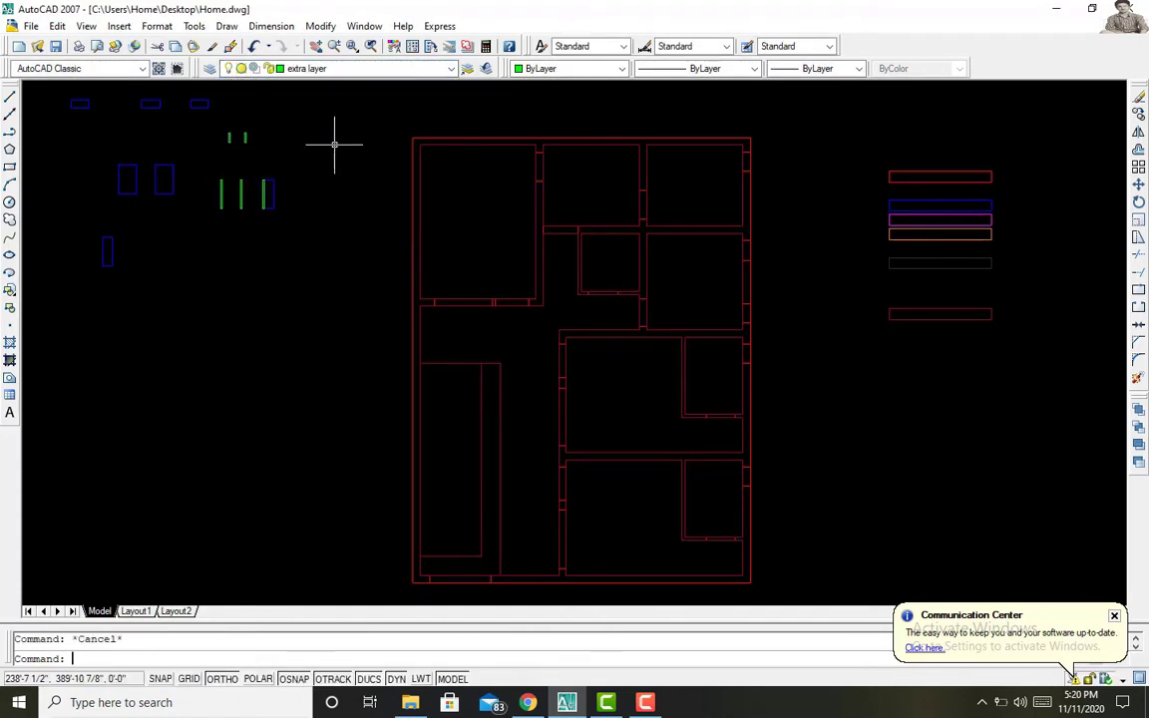
{"action": "scroll", "coordinate": [525, 338], "scroll_direction": "up", "scroll_amount": 3}
{"action": "scroll", "coordinate": [593, 341], "scroll_direction": "up", "scroll_amount": 3}
{"action": "type", "text": "m"}
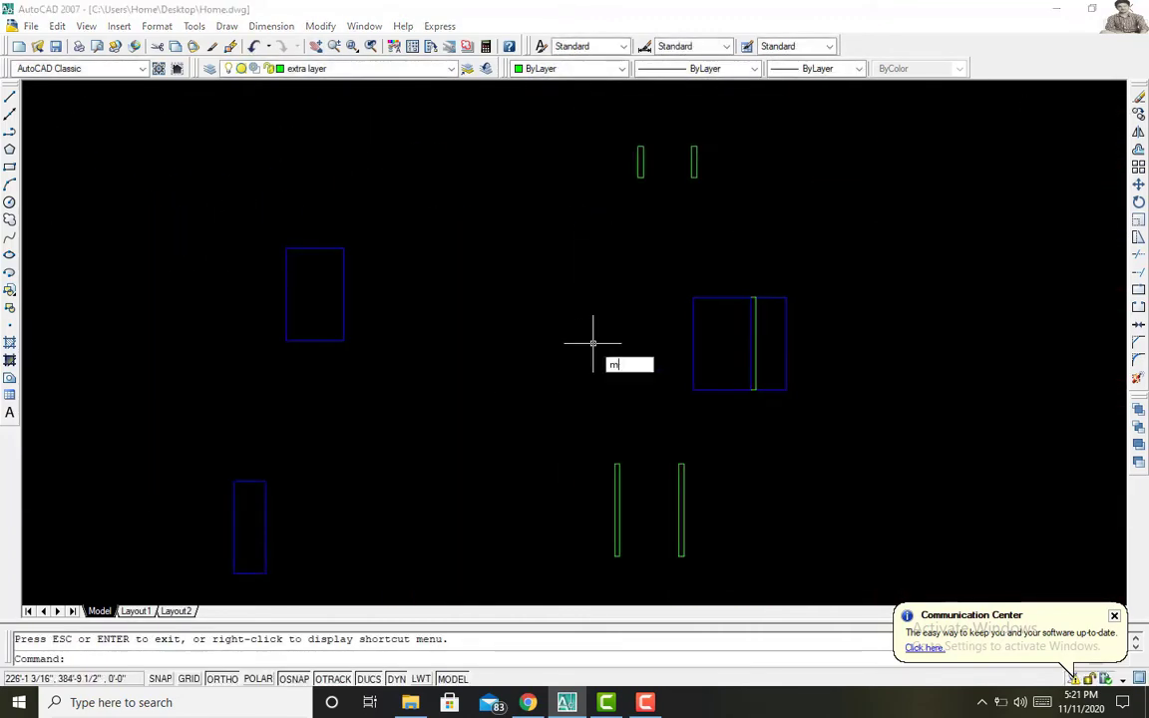
{"action": "key", "text": "Return"}
{"action": "left_click", "coordinate": [372, 351]}
{"action": "key", "text": "Escape"}
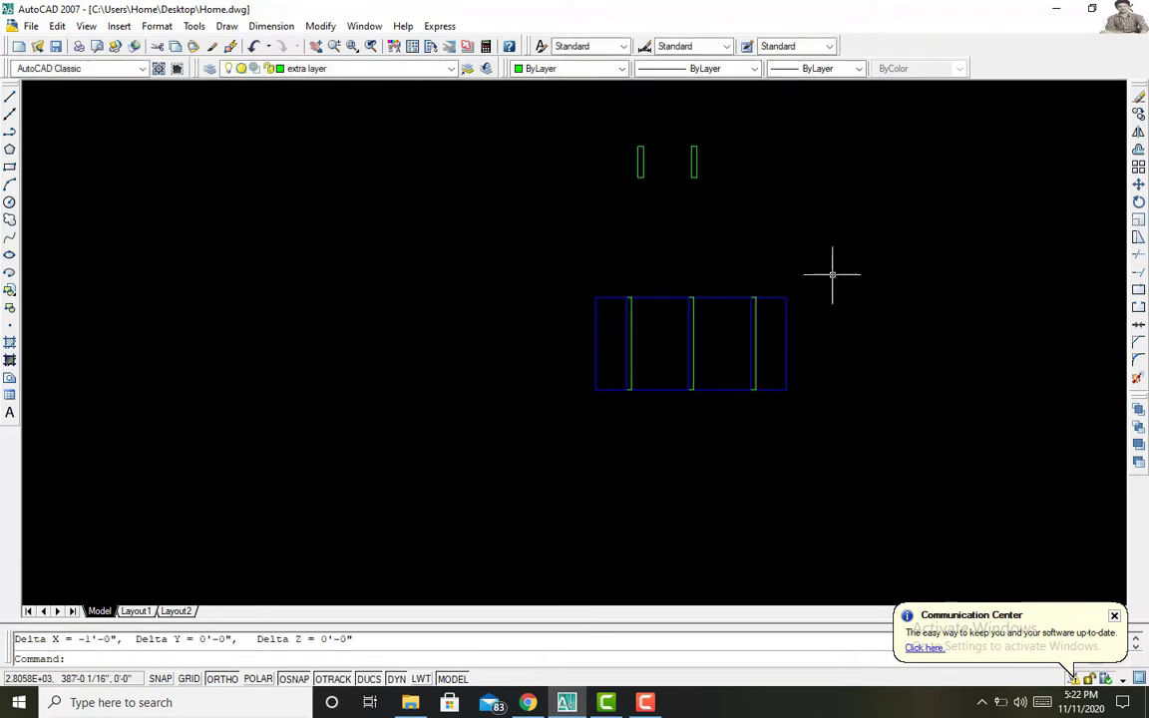
Step: Make window the current layer and draw another rectangle for the frame
{"action": "left_click", "coordinate": [299, 68]}
{"action": "left_click", "coordinate": [307, 262]}
{"action": "type", "text": "rec"}
{"action": "key", "text": "Return"}
{"action": "left_click", "coordinate": [755, 298]}
{"action": "key", "text": "Return"}
{"action": "type", "text": "m"}
{"action": "key", "text": "Return"}
{"action": "left_click", "coordinate": [773, 208]}
{"action": "key", "text": "Return"}
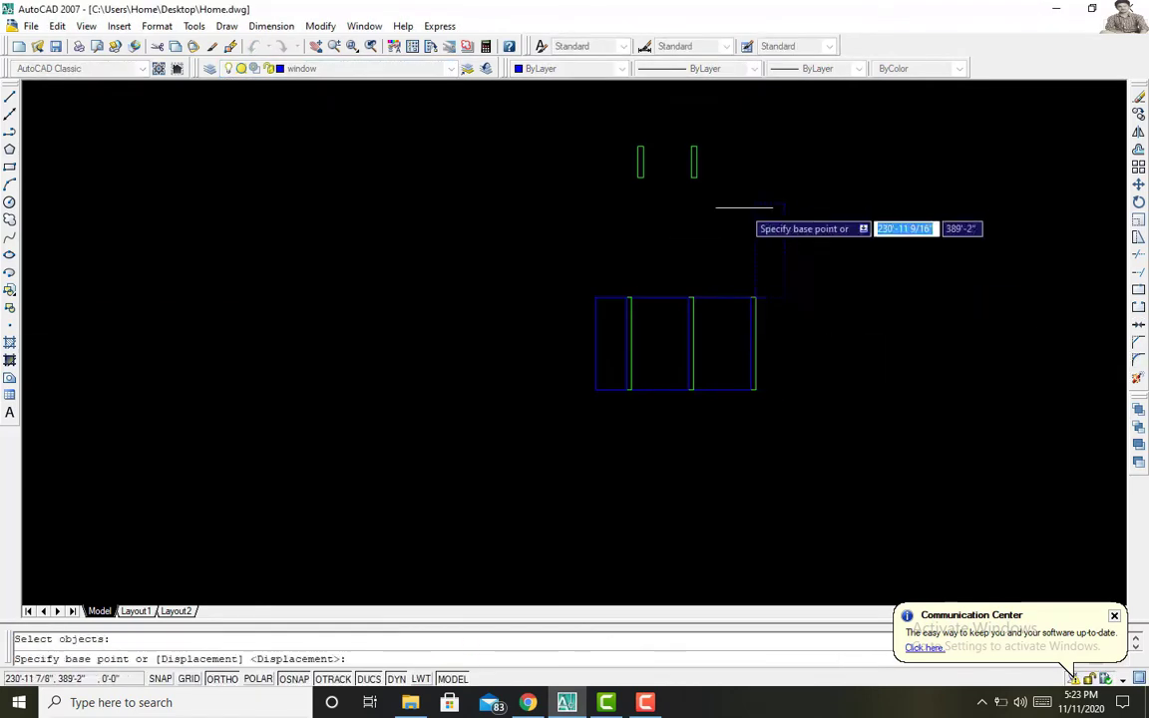
{"action": "type", "text": "p"}
{"action": "key", "text": "Return"}
{"action": "left_click_drag", "start_coordinate": [396, 184], "coordinate": [437, 290]}
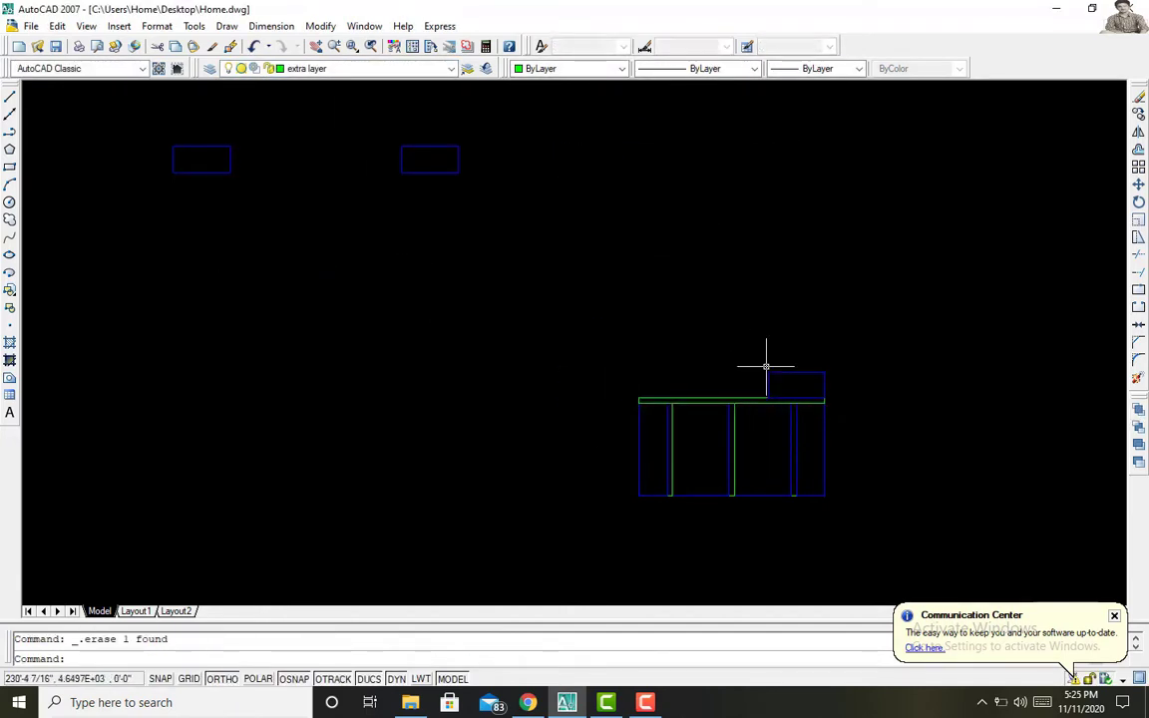
Step: Draw a small rectangle and move the two small uprights onto the top rail
{"action": "type", "text": "rec"}
{"action": "key", "text": "Return"}
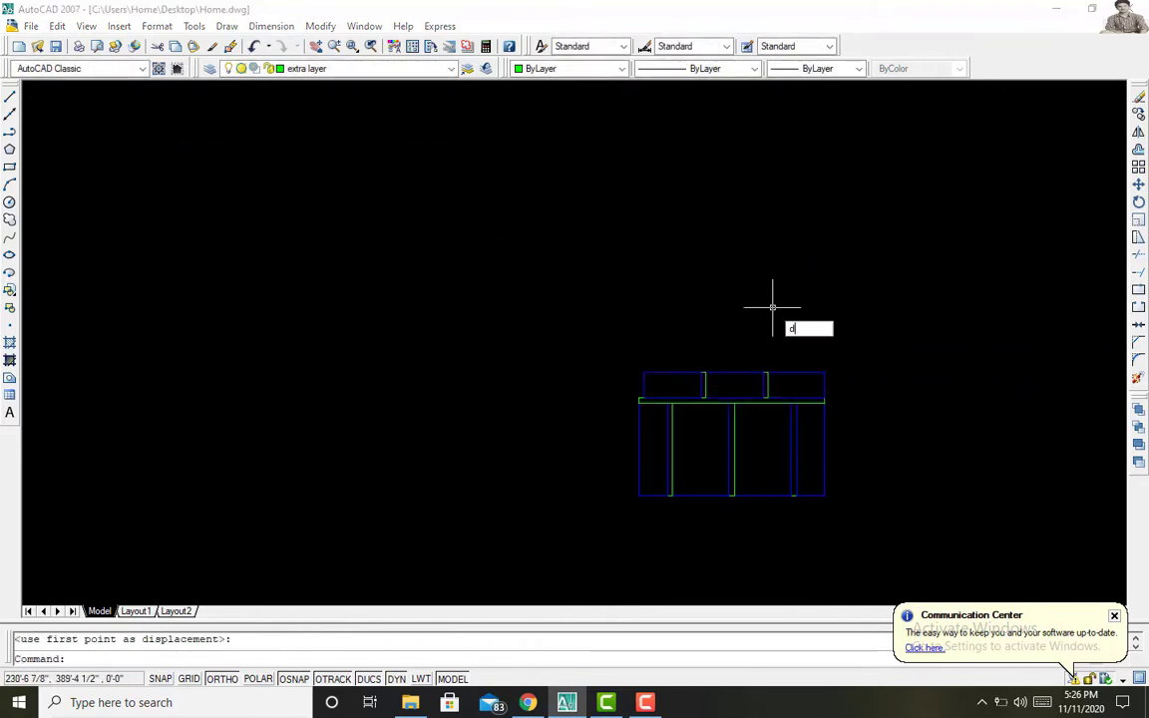
{"action": "key", "text": "Return"}
{"action": "left_click", "coordinate": [505, 237]}
{"action": "left_click", "coordinate": [565, 249]}
{"action": "type", "text": "m"}
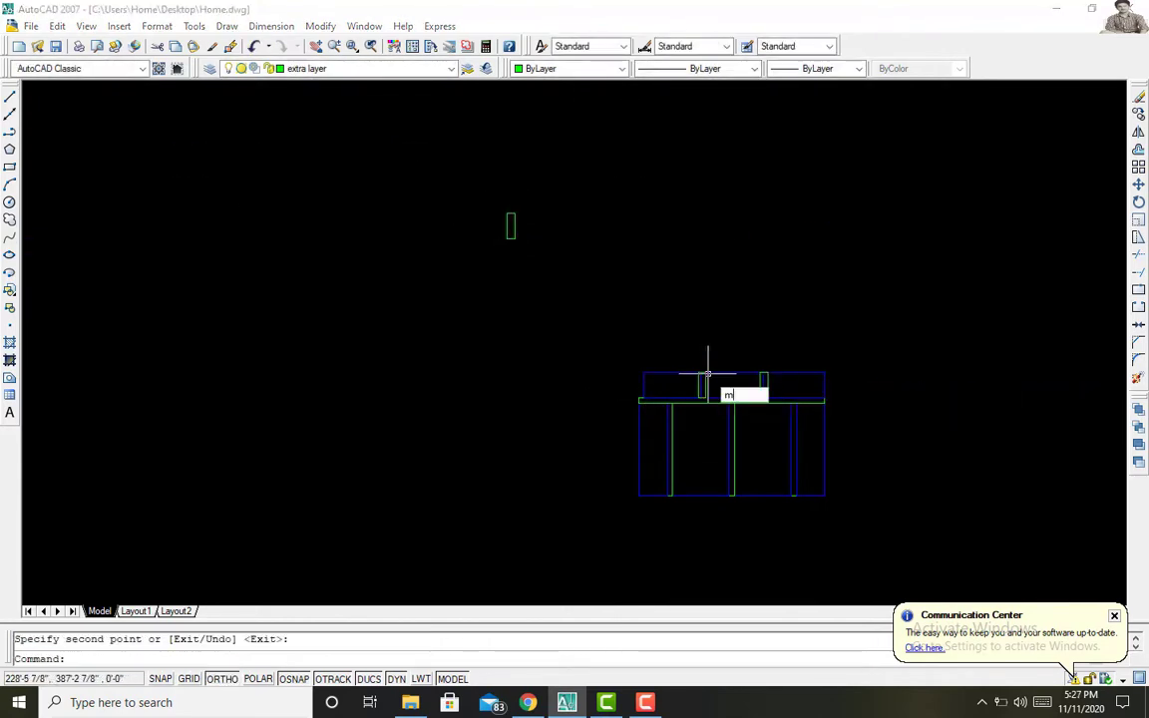
{"action": "key", "text": "Return"}
{"action": "left_click", "coordinate": [708, 374]}
{"action": "left_click", "coordinate": [694, 372]}
{"action": "key", "text": "Return"}
{"action": "left_click", "coordinate": [646, 379]}
{"action": "left_click", "coordinate": [698, 372]}
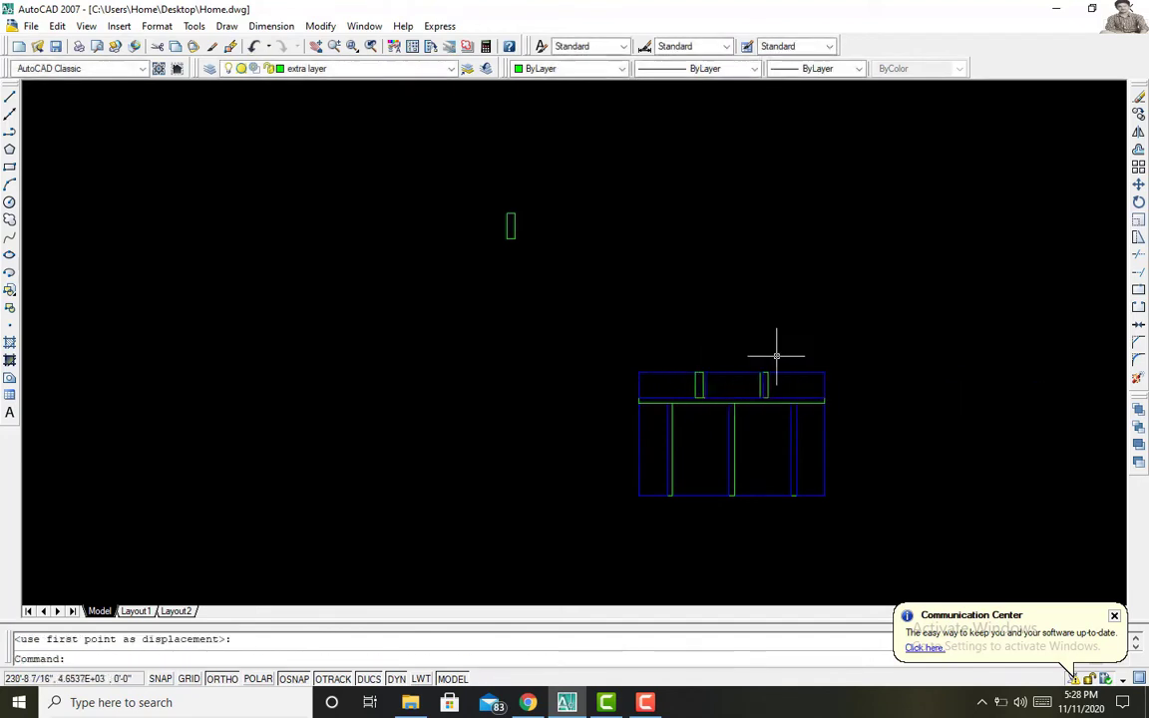
Step: Move the whole green frame to the left of the blue panes
{"action": "scroll", "coordinate": [776, 355], "scroll_direction": "up", "scroll_amount": 2}
{"action": "middle_click_drag", "start_coordinate": [891, 362], "coordinate": [691, 332]}
{"action": "left_click", "coordinate": [289, 100]}
{"action": "left_click", "coordinate": [263, 120]}
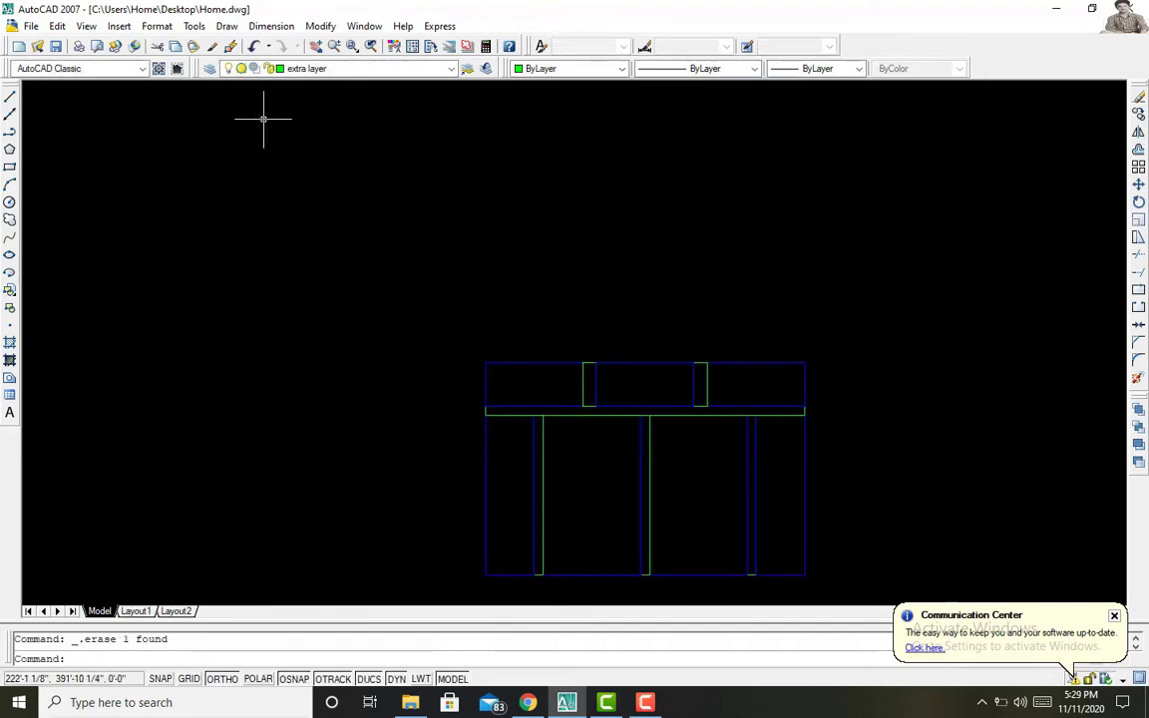
{"action": "type", "text": "m"}
{"action": "key", "text": "Return"}
{"action": "left_click", "coordinate": [644, 439]}
{"action": "key", "text": "Return"}
{"action": "left_click", "coordinate": [486, 409]}
{"action": "left_click", "coordinate": [133, 409]}
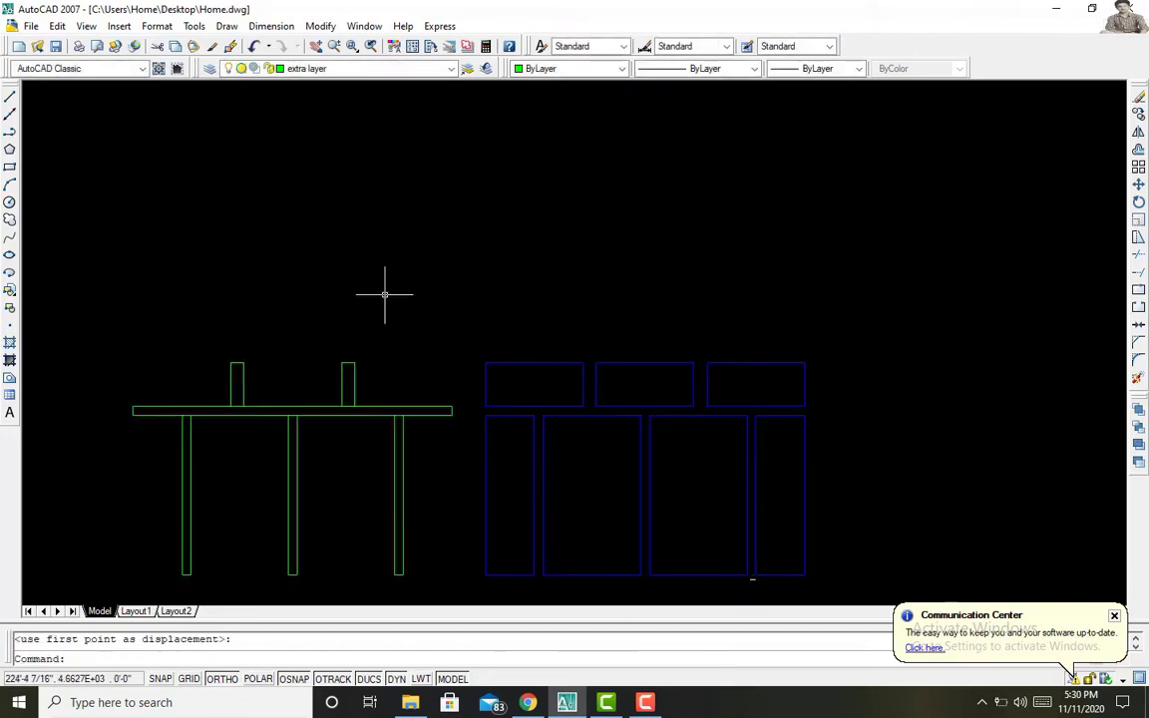
Step: Draw thin rectangles along the top rail and right leg, copying a leg to the middle
{"action": "type", "text": "c"}
{"action": "key", "text": "Return"}
{"action": "left_click", "coordinate": [133, 402]}
{"action": "left_click", "coordinate": [451, 407]}
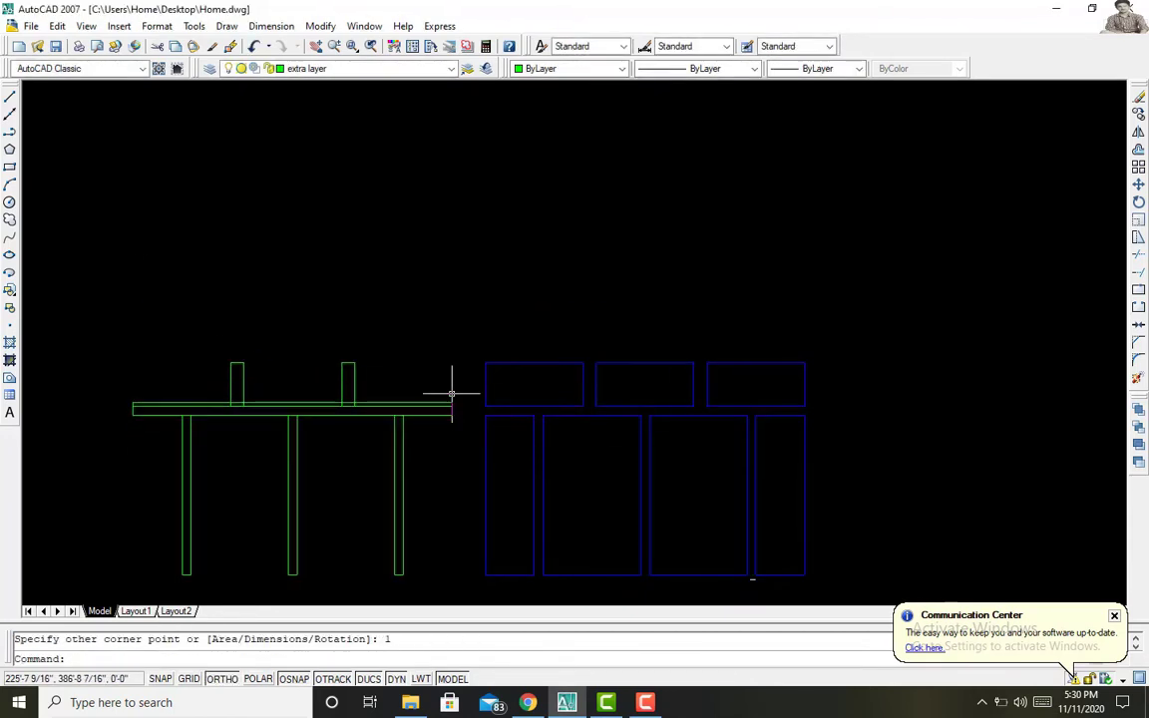
{"action": "key", "text": "Return"}
{"action": "left_click", "coordinate": [402, 416]}
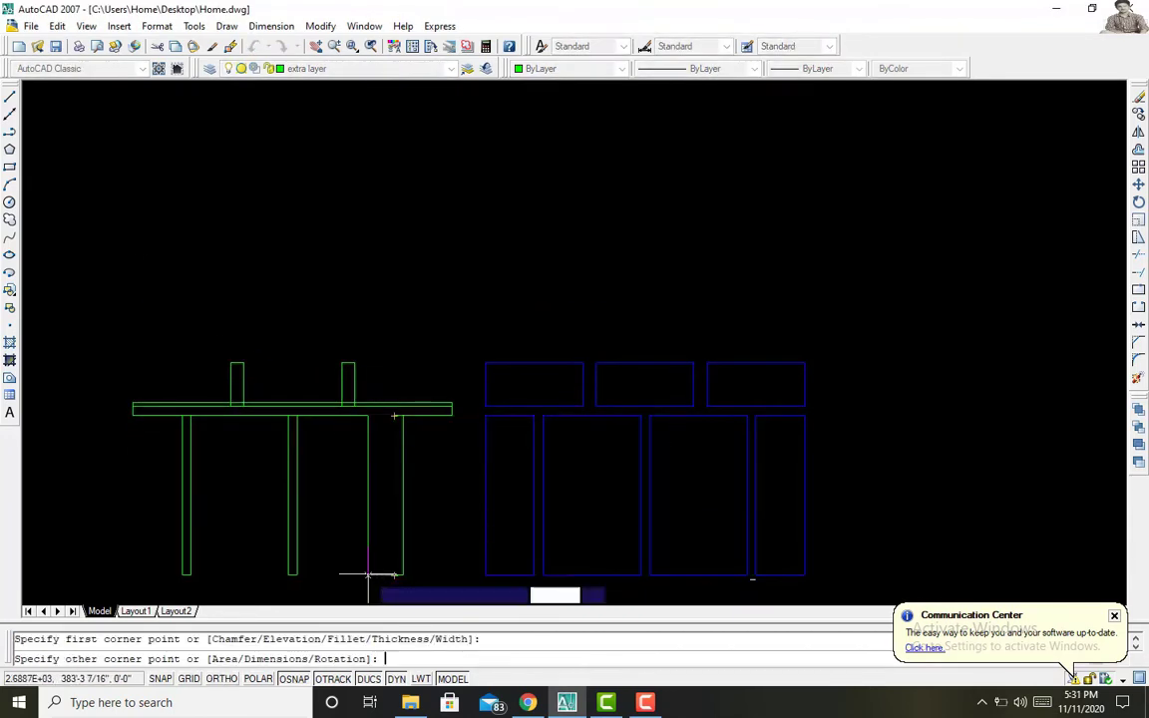
{"action": "left_click", "coordinate": [394, 576]}
{"action": "left_click", "coordinate": [294, 576]}
Step: Extrude the frame outlines with EXT and return to the zoomed-out model
{"action": "key", "text": "Return"}
{"action": "type", "text": "ext"}
{"action": "key", "text": "Return"}
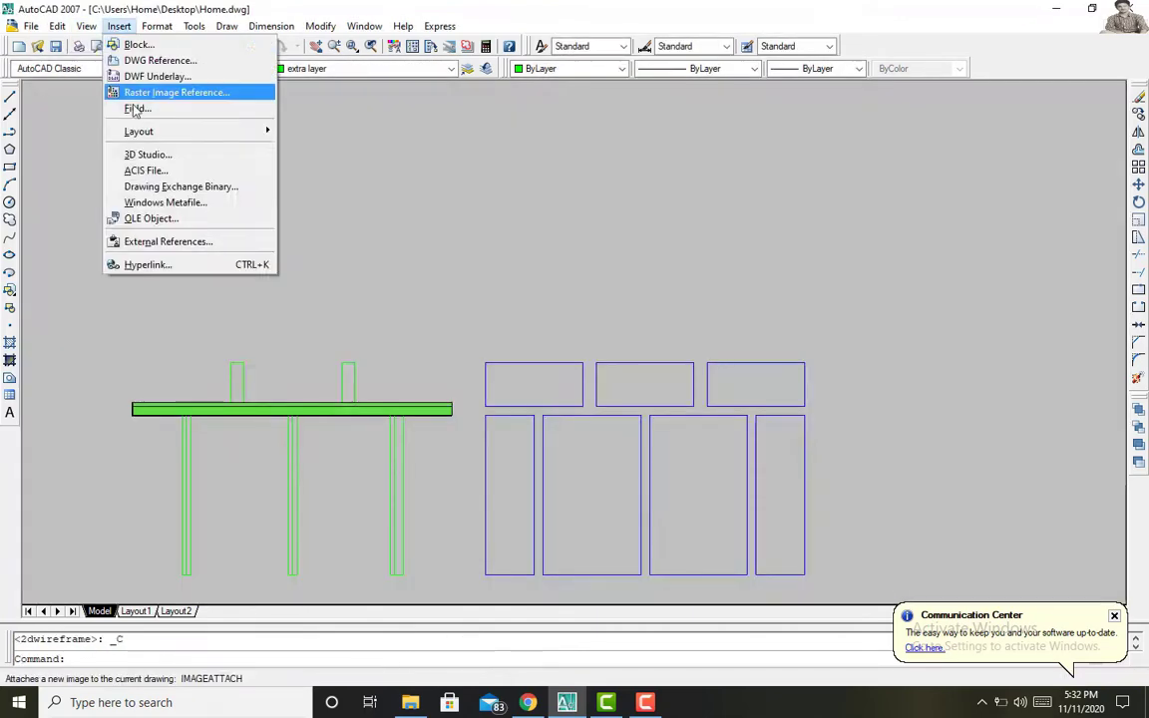
{"action": "key", "text": "Escape"}
{"action": "key", "text": "ctrl+z"}
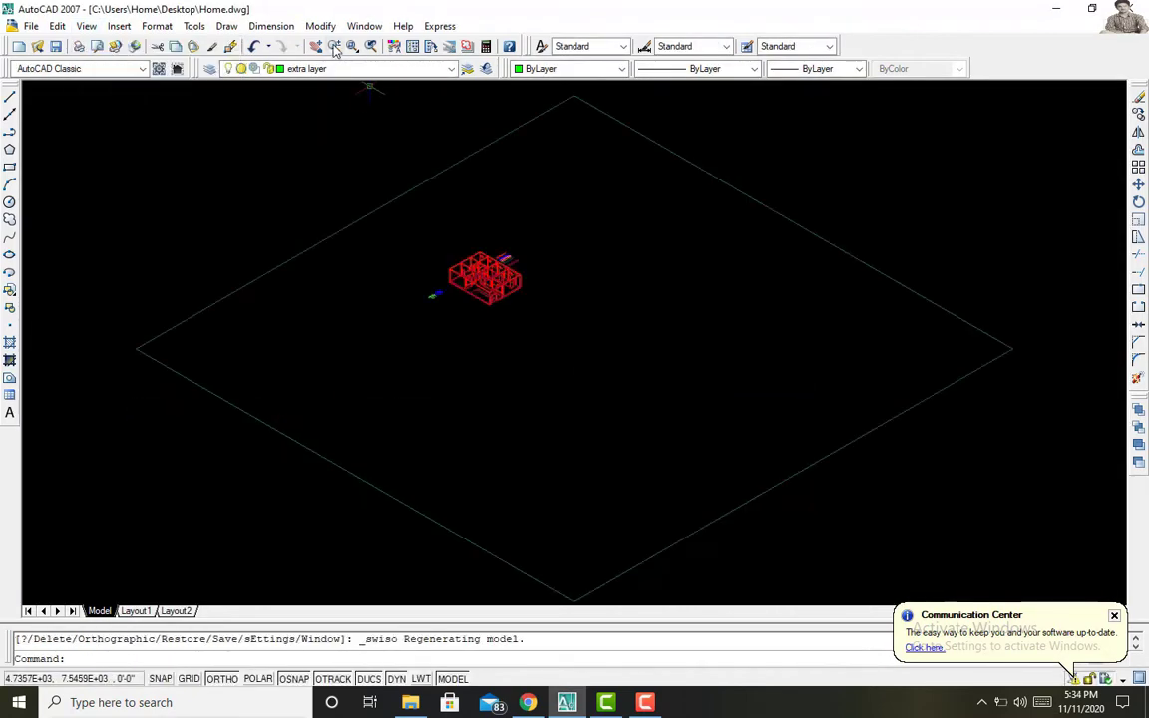
{"action": "scroll", "coordinate": [574, 96], "scroll_direction": "up", "scroll_amount": 2}
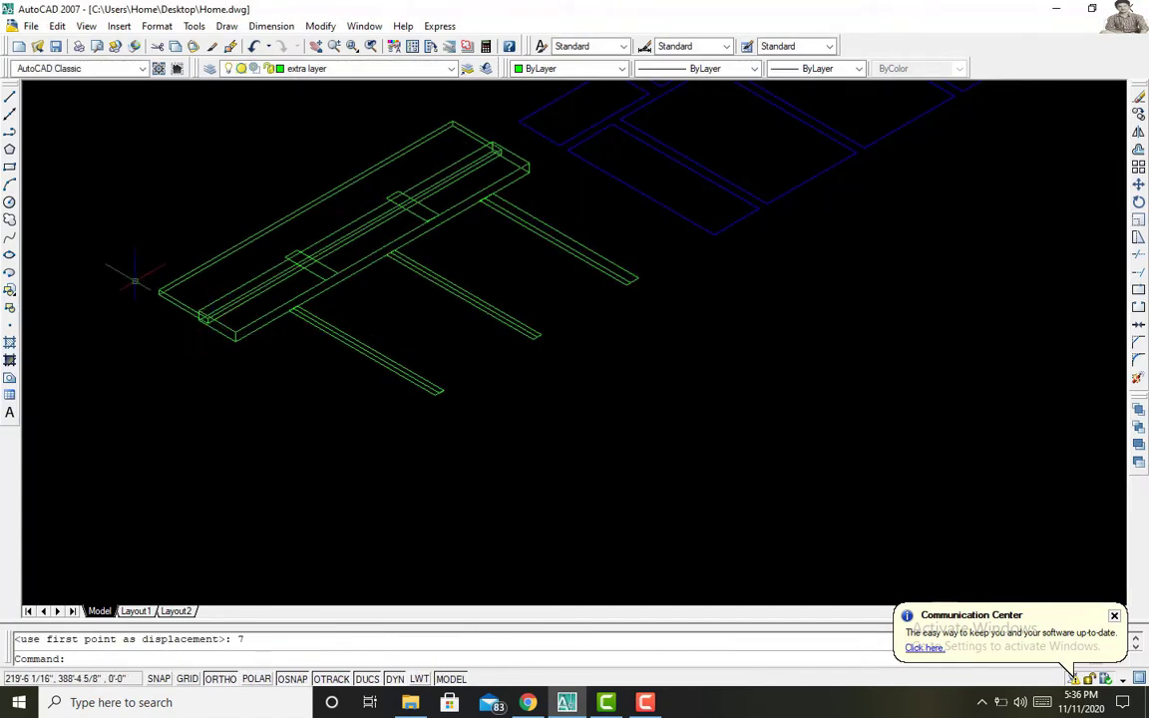
Step: Shade the model, inspect the beams, and redo the frame extrusion and subtraction
{"action": "left_click", "coordinate": [86, 26]}
{"action": "left_click", "coordinate": [264, 392]}
{"action": "mouse_move", "coordinate": [167, 295]}
{"action": "middle_mouse_down", "text": "shift"}
{"action": "mouse_move", "coordinate": [418, 205]}
{"action": "mouse_move", "coordinate": [167, 286]}
{"action": "middle_mouse_up", "text": "shift"}
{"action": "key", "text": "Escape"}
{"action": "key", "text": "ctrl+z"}
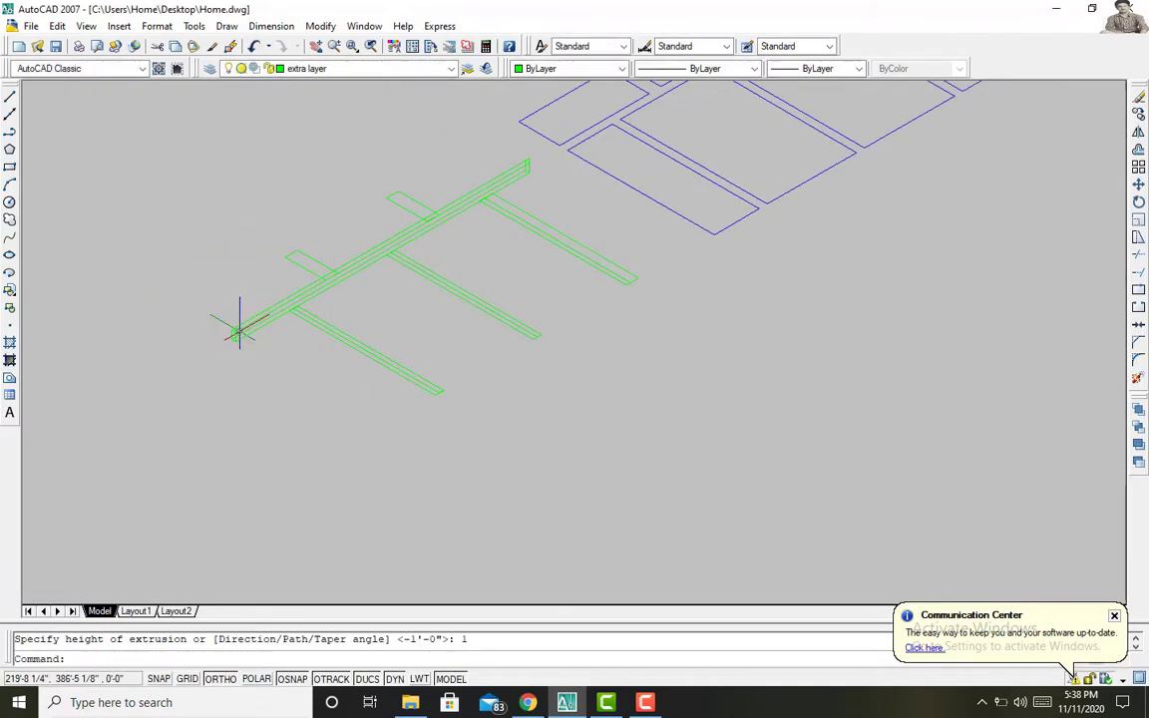
{"action": "key", "text": "Return"}
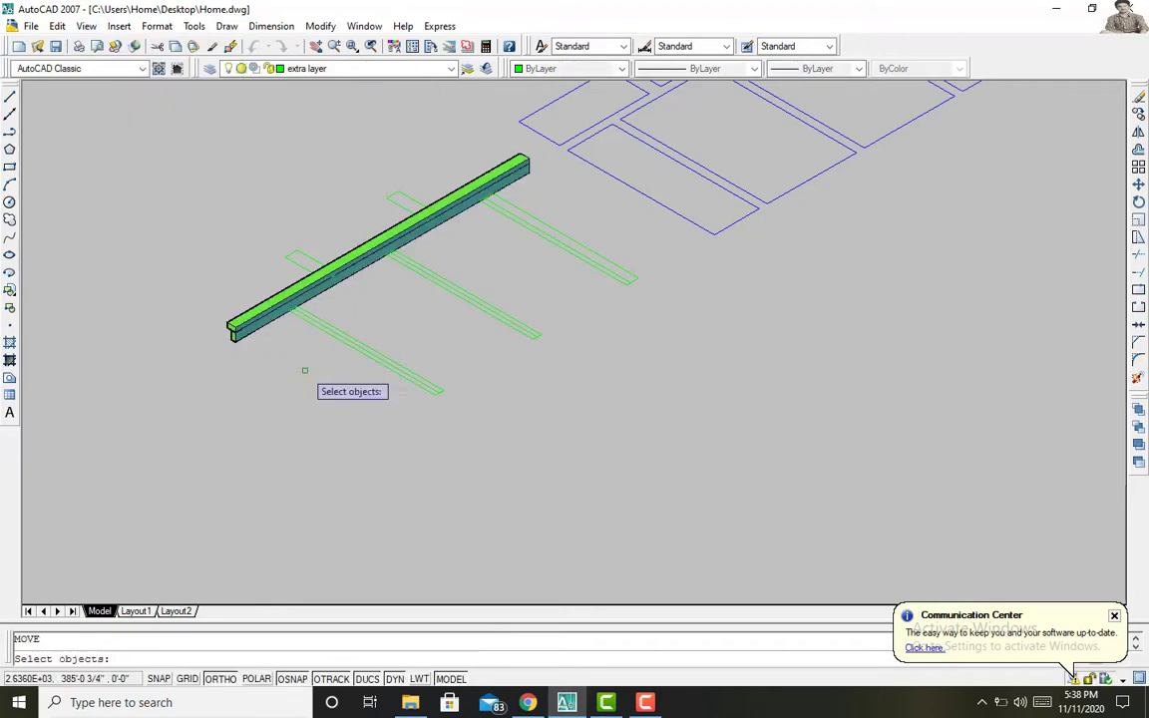
{"action": "key", "text": "Return"}
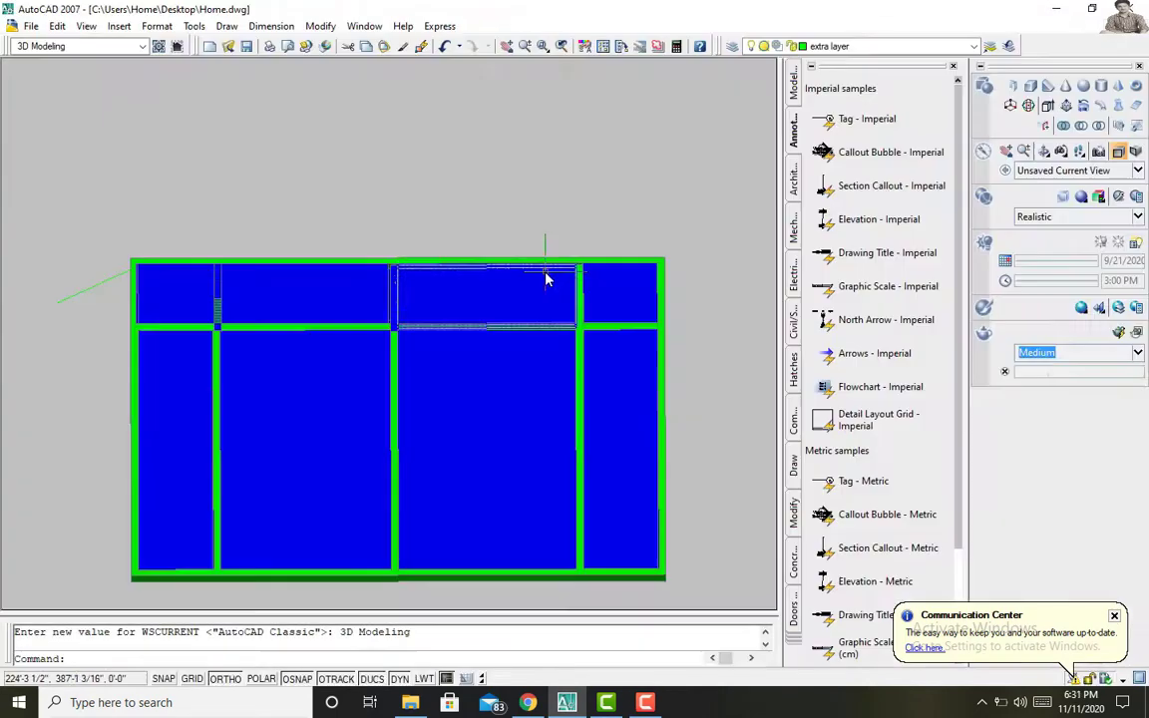
Step: Apply the Doors - Windows.Wood Doors.Ash material to the window frame
{"action": "left_click", "coordinate": [609, 385]}
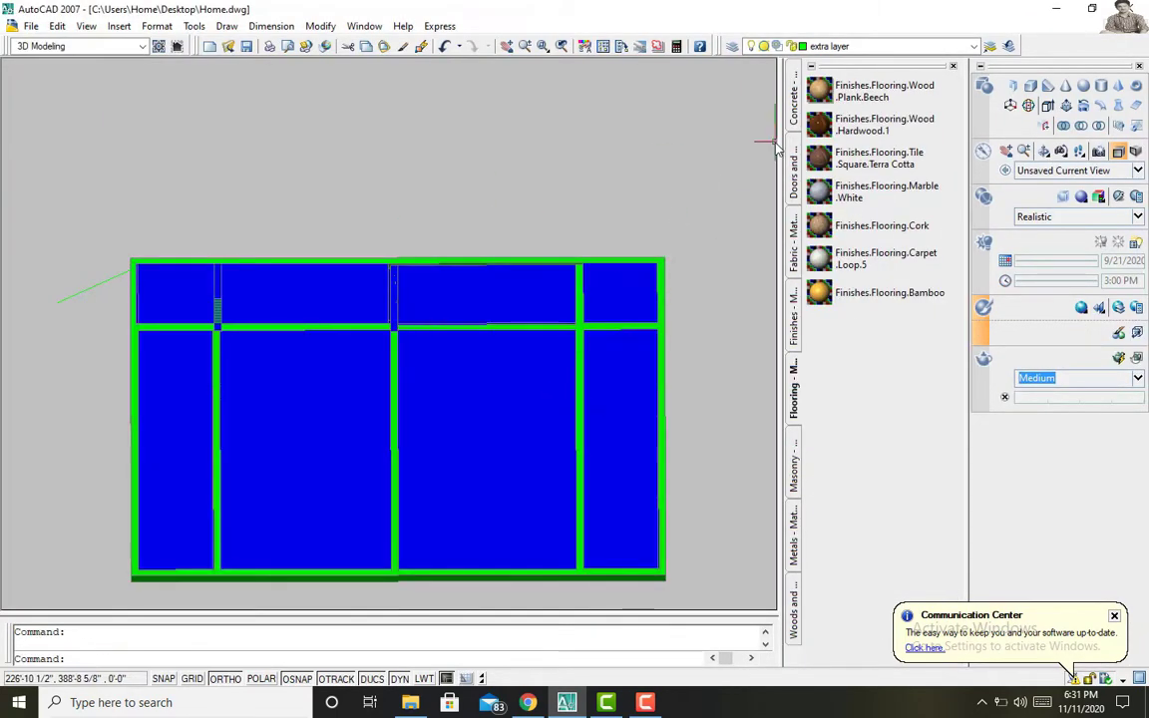
{"action": "key", "text": "Escape"}
{"action": "left_click", "coordinate": [795, 539]}
{"action": "left_click", "coordinate": [795, 389]}
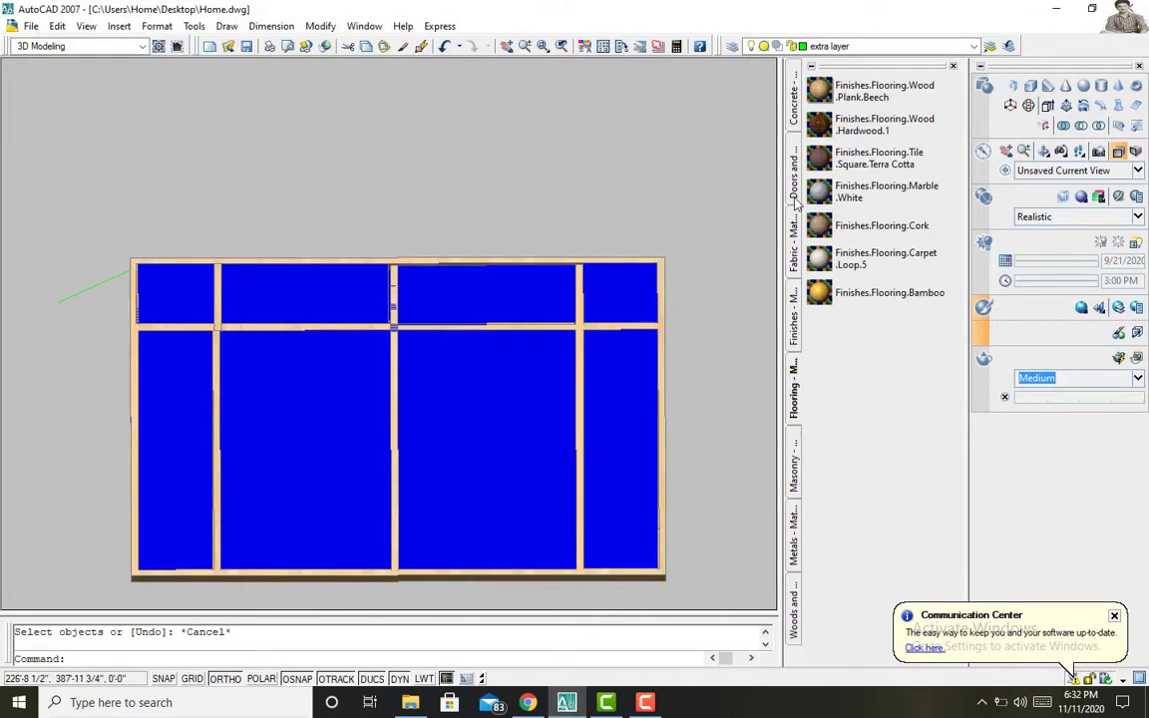
{"action": "left_click", "coordinate": [795, 175]}
{"action": "left_click_drag", "start_coordinate": [818, 90], "coordinate": [639, 267]}
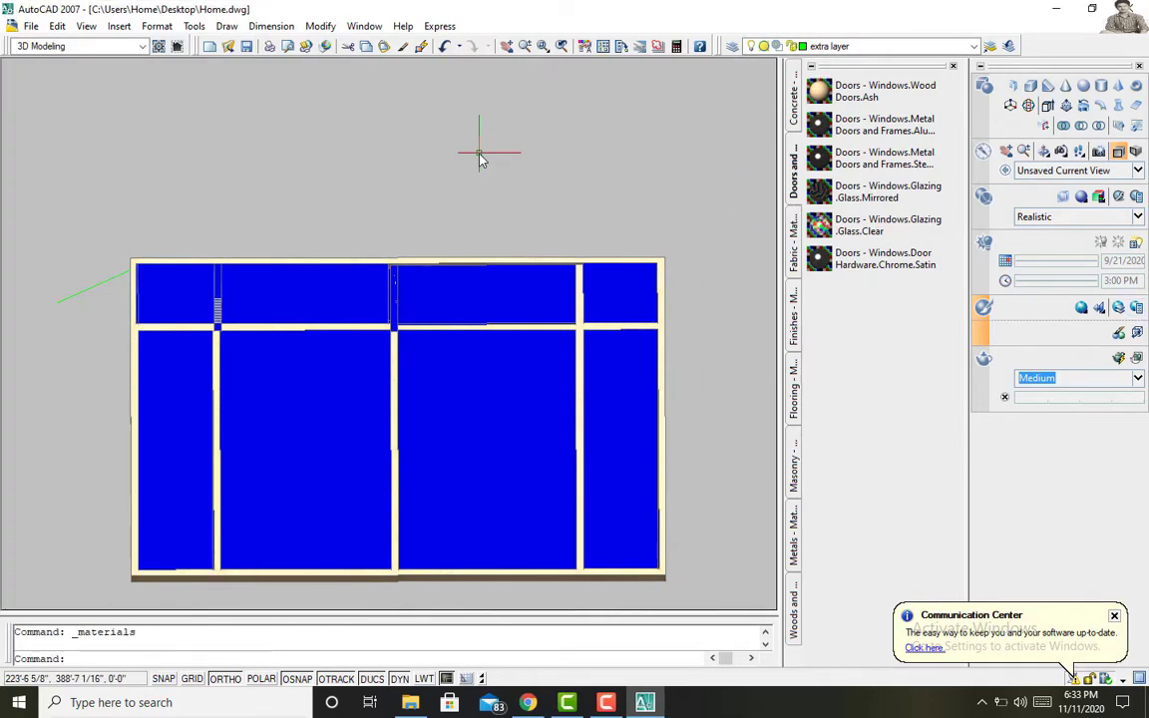
Step: Set the glass material's diffuse map to the Doors-Windows.Glazing Glass.Wired texture
{"action": "key", "text": "Down"}
{"action": "key", "text": "Down"}
{"action": "key", "text": "Down"}
{"action": "key", "text": "Down"}
{"action": "key", "text": "Down"}
{"action": "key", "text": "Down"}
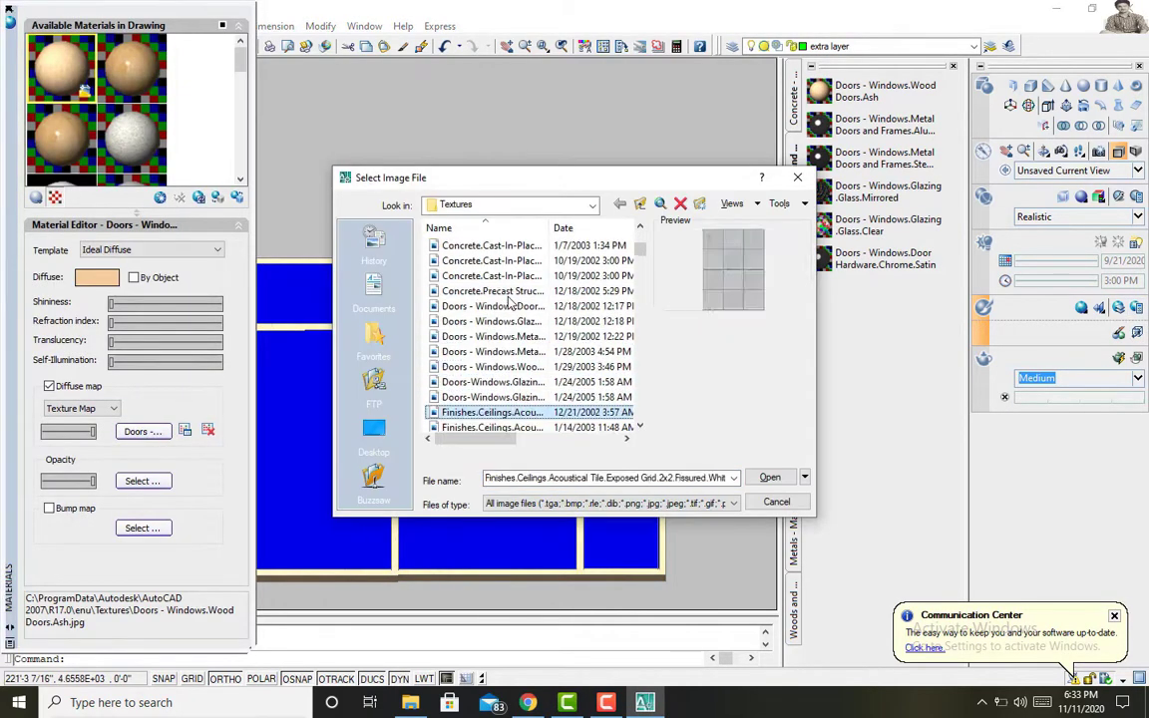
{"action": "key", "text": "Down"}
{"action": "key", "text": "Down"}
{"action": "key", "text": "Down"}
{"action": "key", "text": "Down"}
{"action": "key", "text": "Down"}
{"action": "key", "text": "Down"}
{"action": "key", "text": "Down"}
{"action": "key", "text": "Down"}
{"action": "key", "text": "Down"}
{"action": "key", "text": "Down"}
{"action": "key", "text": "Down"}
{"action": "key", "text": "Down"}
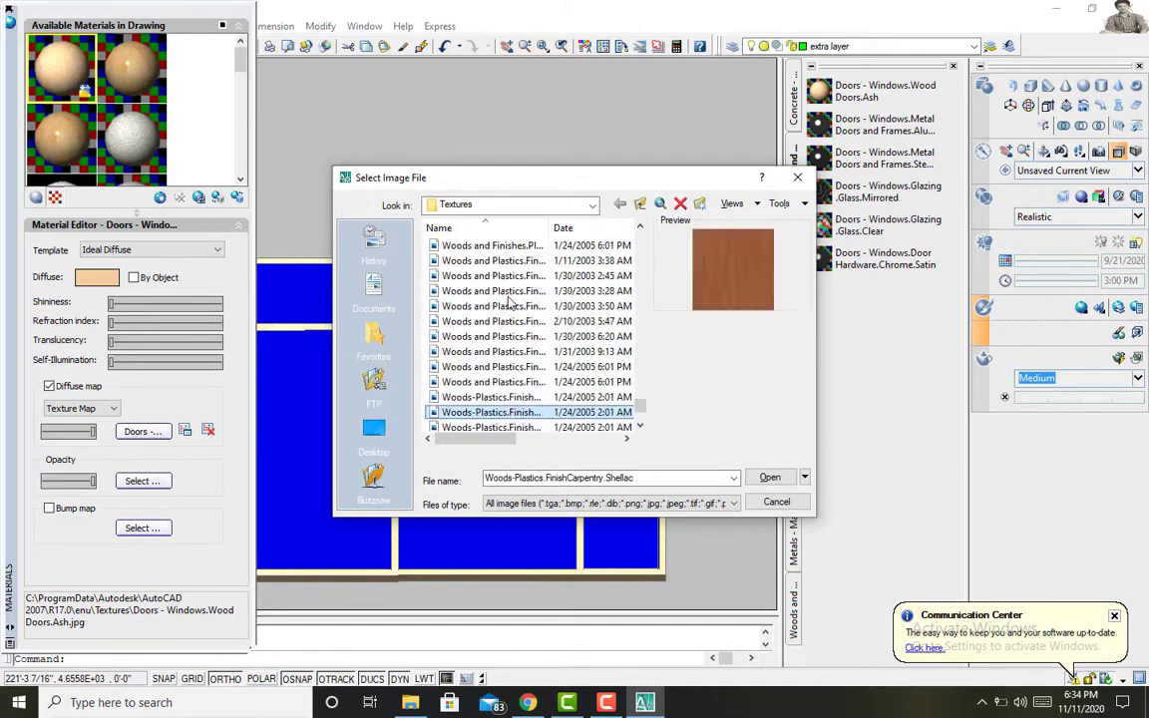
{"action": "key", "text": "Up"}
{"action": "key", "text": "Up"}
{"action": "key", "text": "Up"}
{"action": "key", "text": "Up"}
{"action": "key", "text": "Up"}
{"action": "key", "text": "Up"}
{"action": "key", "text": "Up"}
{"action": "key", "text": "Up"}
{"action": "key", "text": "Up"}
{"action": "key", "text": "Down"}
{"action": "key", "text": "Down"}
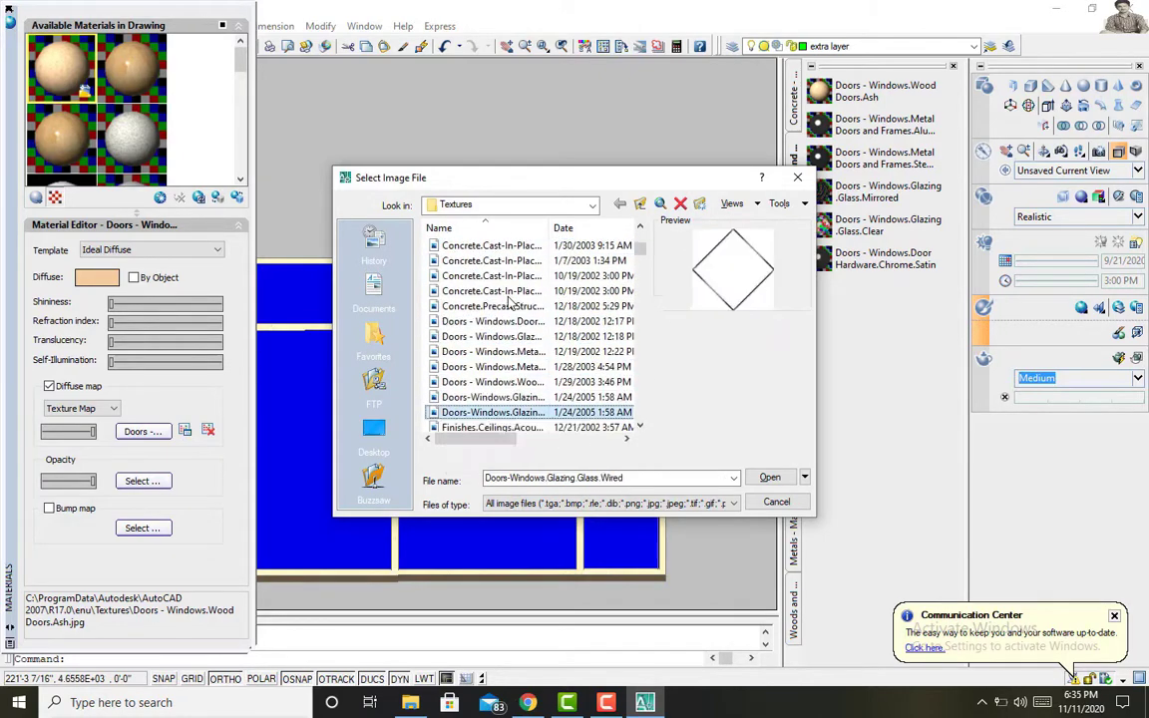
{"action": "left_click", "coordinate": [779, 480]}
{"action": "key", "text": "Escape"}
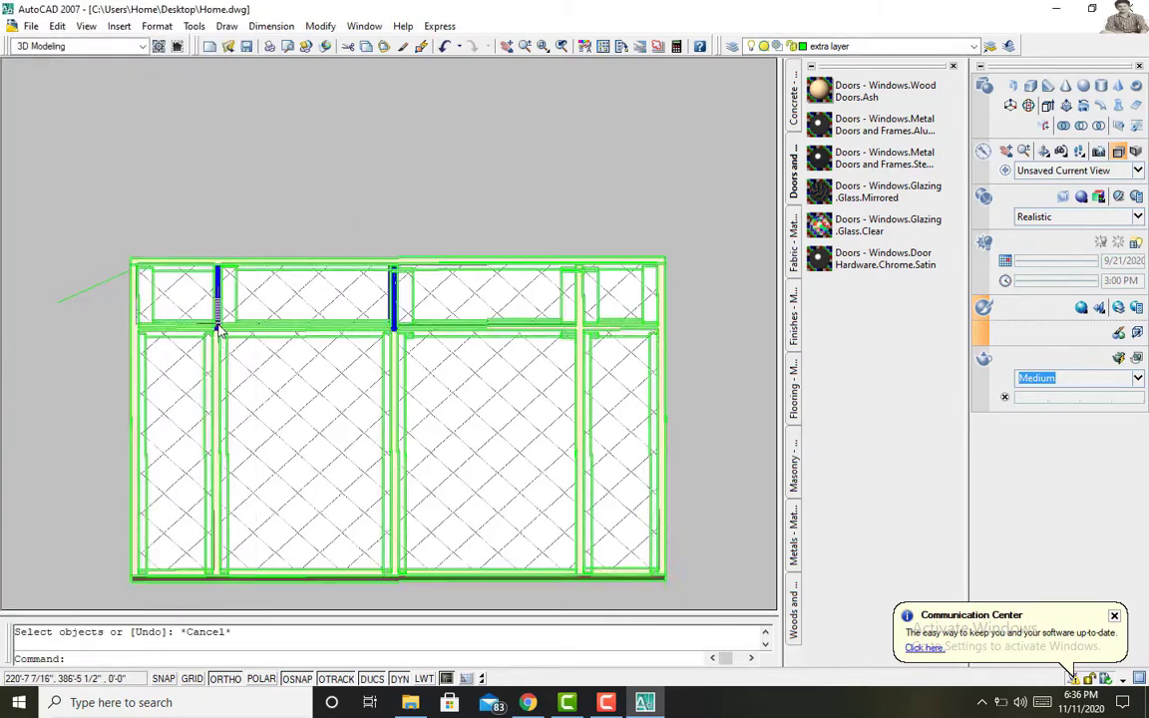
Step: Apply the wired-glass material to the window panes
{"action": "left_click_drag", "start_coordinate": [820, 90], "coordinate": [552, 387]}
{"action": "left_click", "coordinate": [551, 387]}
{"action": "mouse_move", "coordinate": [551, 387]}
{"action": "middle_mouse_down", "text": "shift"}
{"action": "mouse_move", "coordinate": [444, 225]}
{"action": "mouse_move", "coordinate": [315, 381]}
{"action": "mouse_move", "coordinate": [244, 441]}
{"action": "middle_mouse_up", "text": "shift"}
Step: Save the drawing with Ctrl+S and abandon a flat rotation attempt
{"action": "key", "text": "Escape"}
{"action": "key", "text": "ctrl+s"}
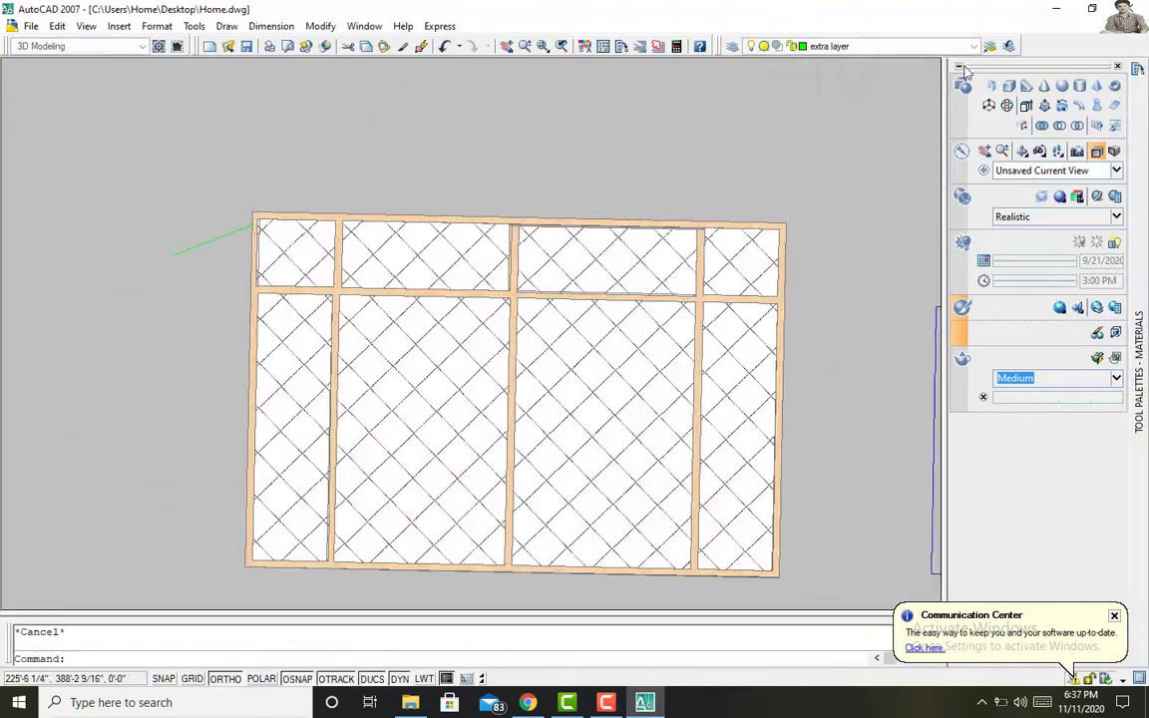
{"action": "left_click", "coordinate": [80, 46]}
{"action": "key", "text": "Escape"}
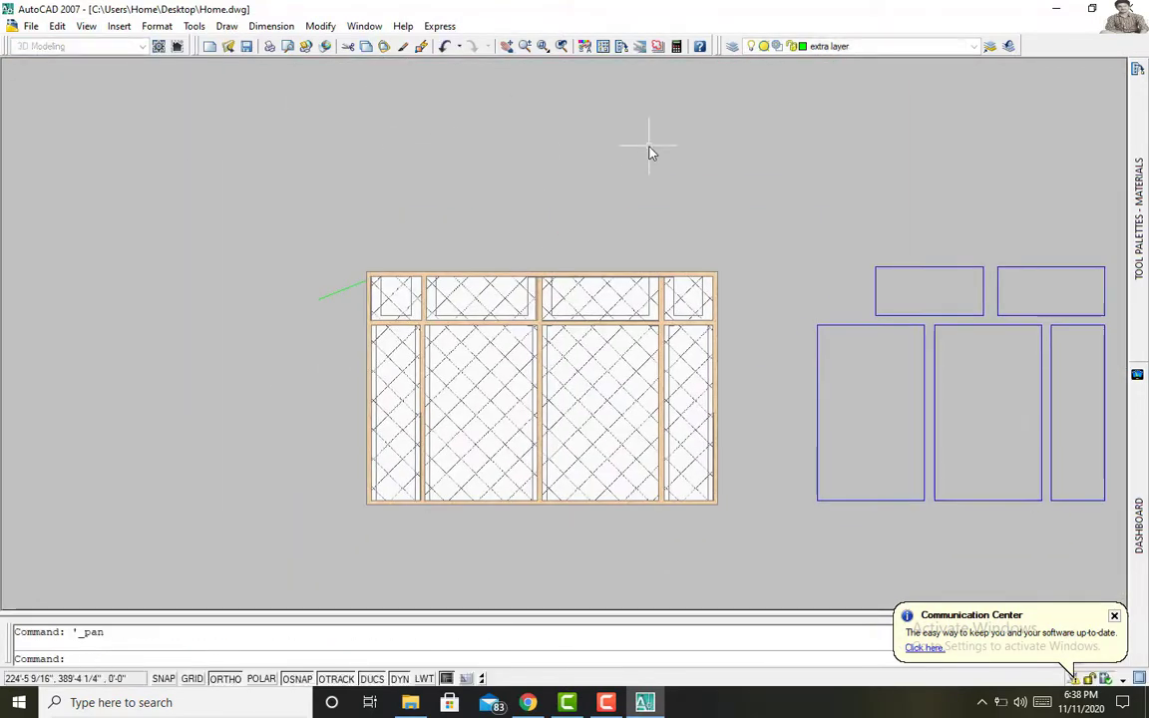
{"action": "left_click", "coordinate": [369, 271]}
{"action": "key", "text": "Escape"}
Step: Switch to SW Isometric and 3DROTATE the window panel 90° about a picked axis
{"action": "left_click", "coordinate": [86, 26]}
{"action": "left_click", "coordinate": [333, 413]}
{"action": "left_click", "coordinate": [352, 521]}
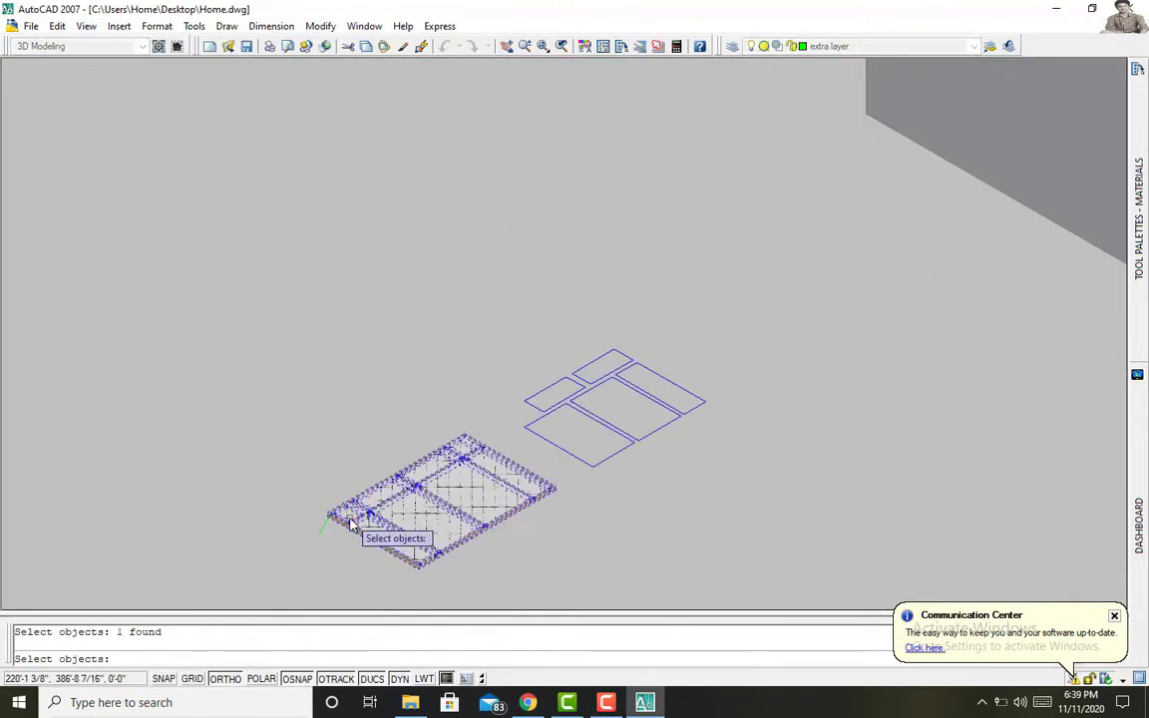
{"action": "key", "text": "Return"}
{"action": "left_click", "coordinate": [329, 511]}
{"action": "key", "text": "Return"}
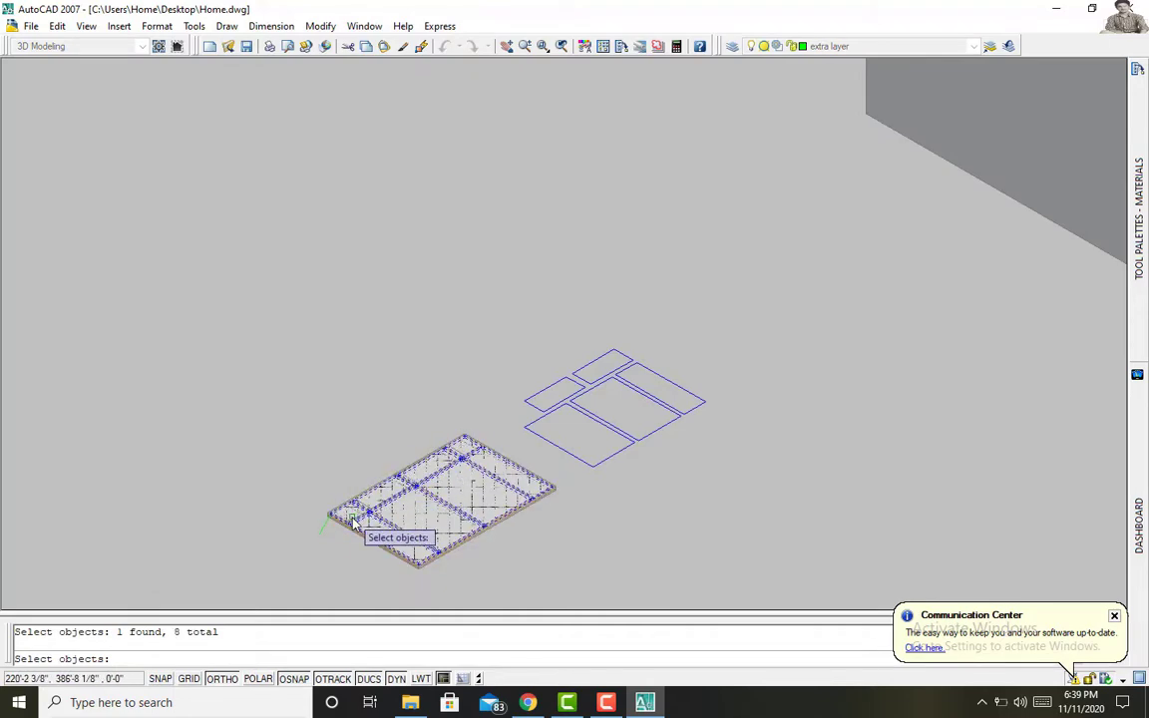
{"action": "key", "text": "Return"}
{"action": "left_click", "coordinate": [318, 499]}
{"action": "type", "text": "90"}
{"action": "key", "text": "Return"}
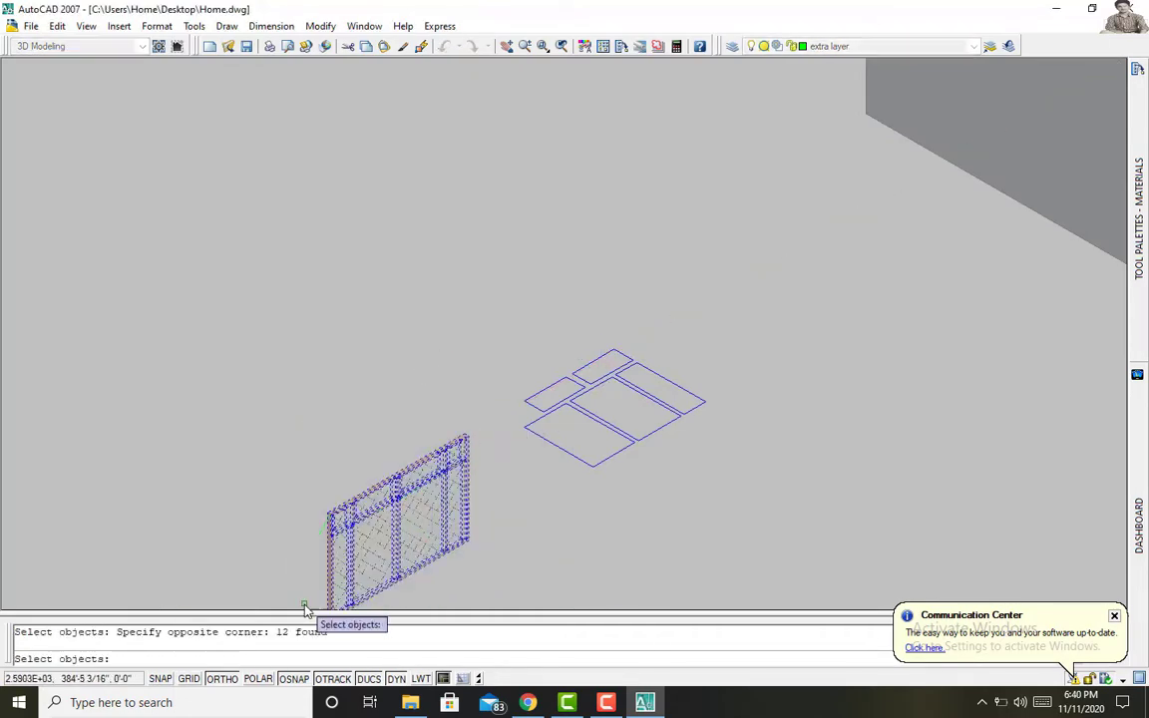
Step: Copy the window panel to a new spot beside the original
{"action": "key", "text": "Return"}
{"action": "left_click", "coordinate": [306, 611]}
{"action": "left_click", "coordinate": [750, 362]}
{"action": "key", "text": "Return"}
{"action": "scroll", "coordinate": [963, 262], "scroll_direction": "down", "scroll_amount": 3}
{"action": "scroll", "coordinate": [684, 542], "scroll_direction": "up", "scroll_amount": 4}
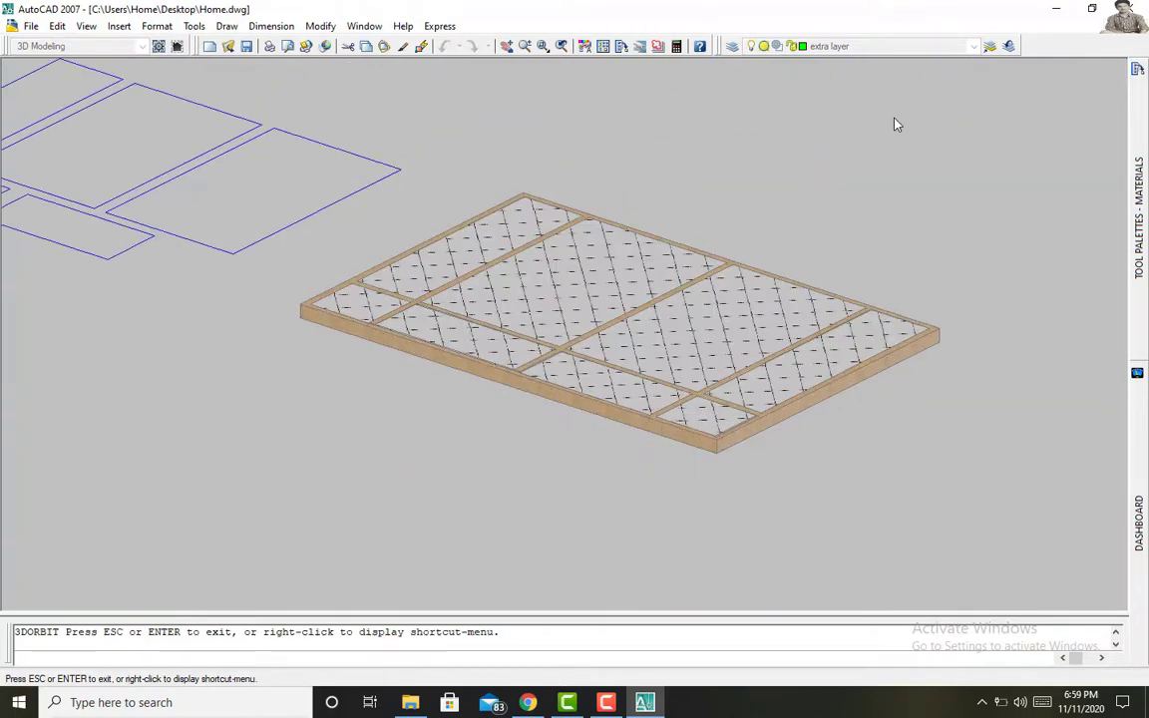
Step: Draw a rectangle along the slab's front edge, then erase it after extrusion fails
{"action": "type", "text": "rec"}
{"action": "key", "text": "Return"}
{"action": "left_click", "coordinate": [302, 311]}
{"action": "left_click", "coordinate": [714, 441]}
{"action": "type", "text": "ext"}
{"action": "key", "text": "Return"}
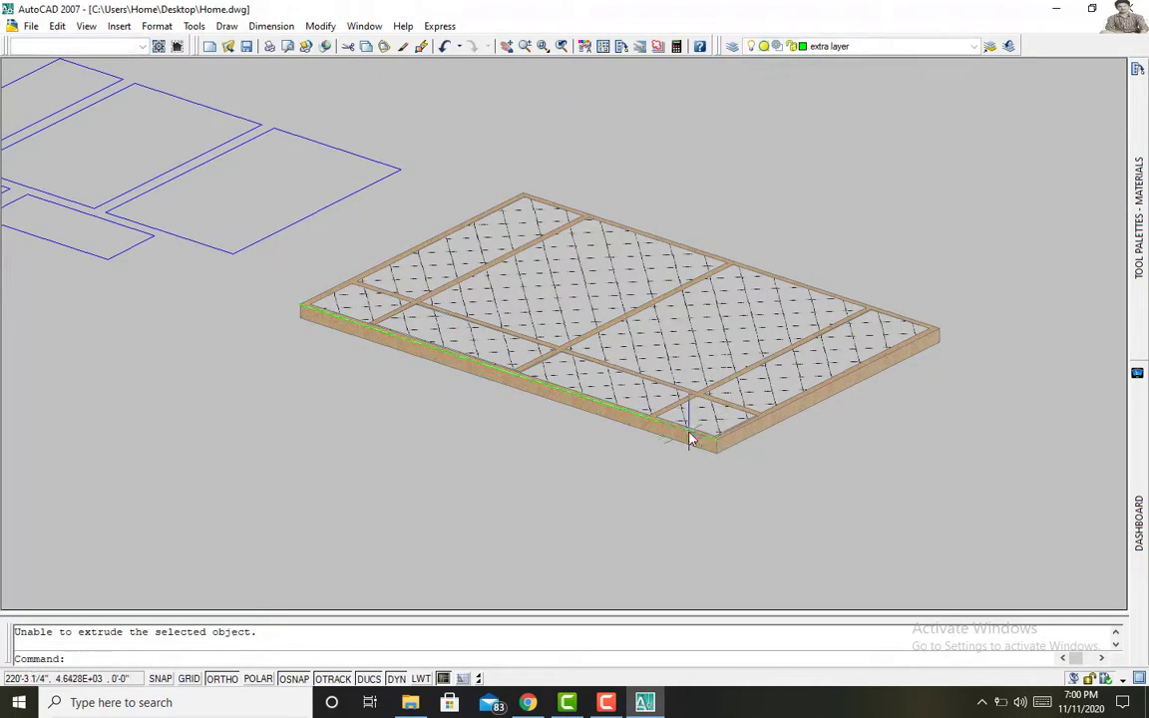
{"action": "key", "text": "Delete"}
Step: Rotate the glazed panel 90° in an isometric view of the house
{"action": "left_click", "coordinate": [357, 282]}
{"action": "scroll", "coordinate": [349, 371], "scroll_direction": "up", "scroll_amount": 5}
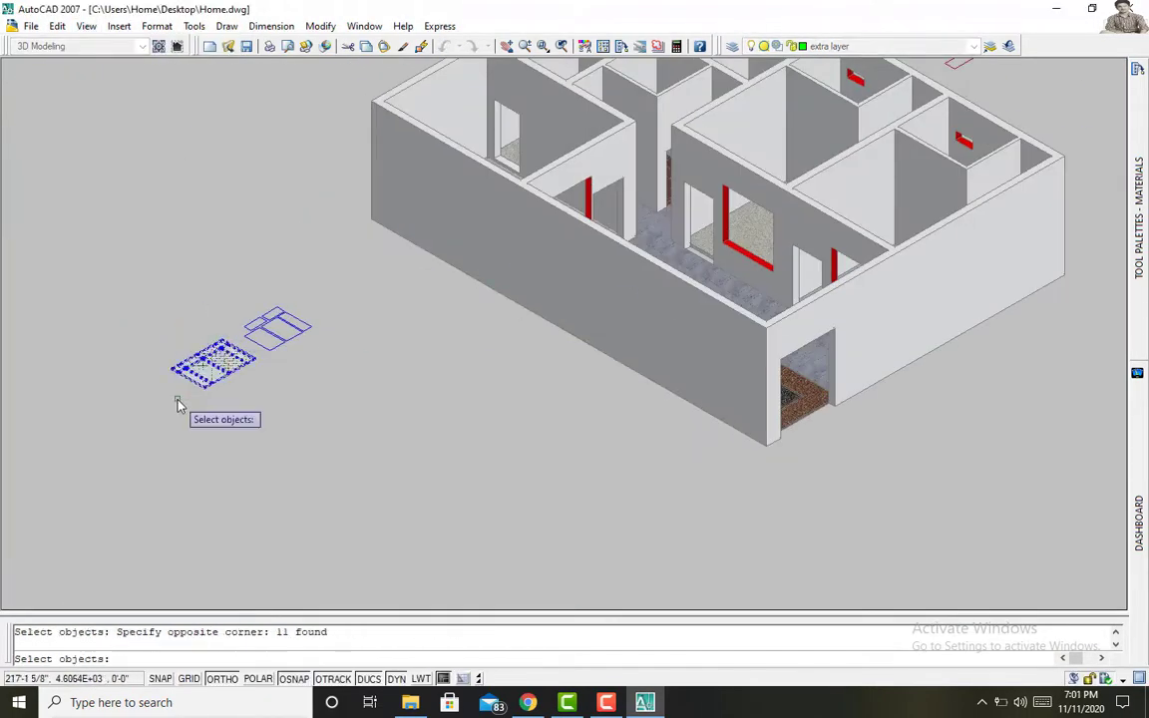
{"action": "type", "text": "90"}
{"action": "key", "text": "Return"}
{"action": "scroll", "coordinate": [240, 404], "scroll_direction": "up", "scroll_amount": 3}
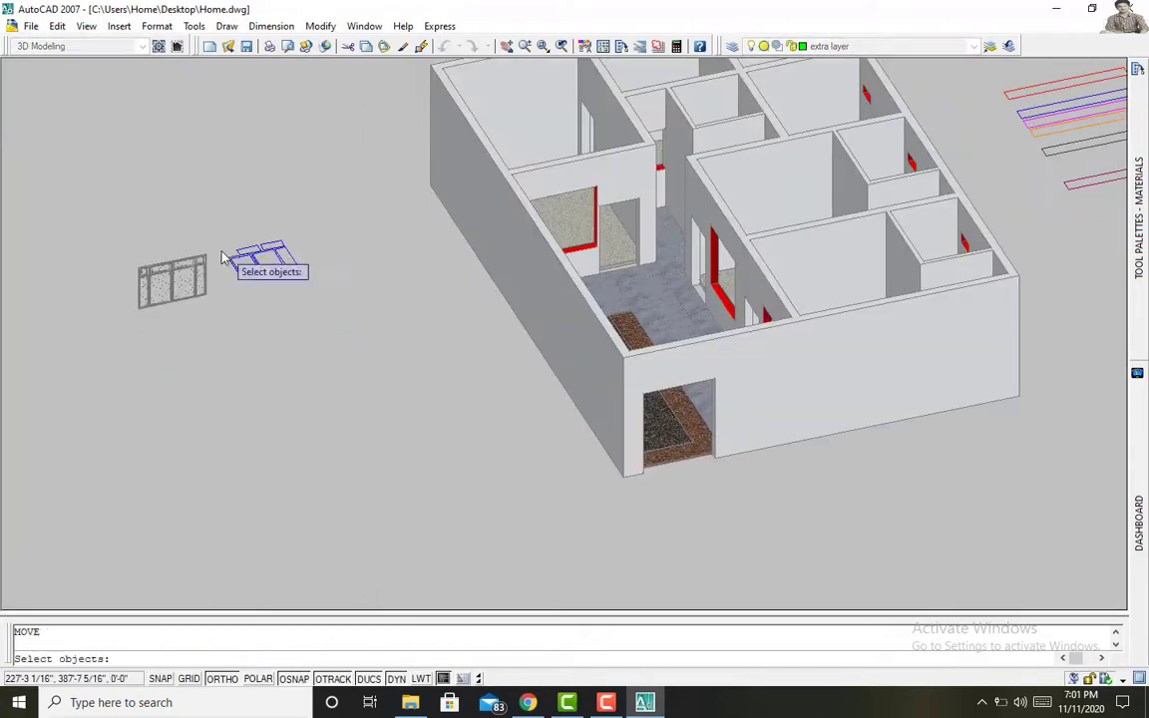
Step: Orbit the house to check the window standing in the wall
{"action": "key", "text": "Escape"}
{"action": "middle_click_drag", "start_coordinate": [303, 223], "coordinate": [552, 175], "text": "shift"}
{"action": "scroll", "coordinate": [552, 174], "scroll_direction": "up", "scroll_amount": 5}
{"action": "scroll", "coordinate": [628, 180], "scroll_direction": "up", "scroll_amount": 3}
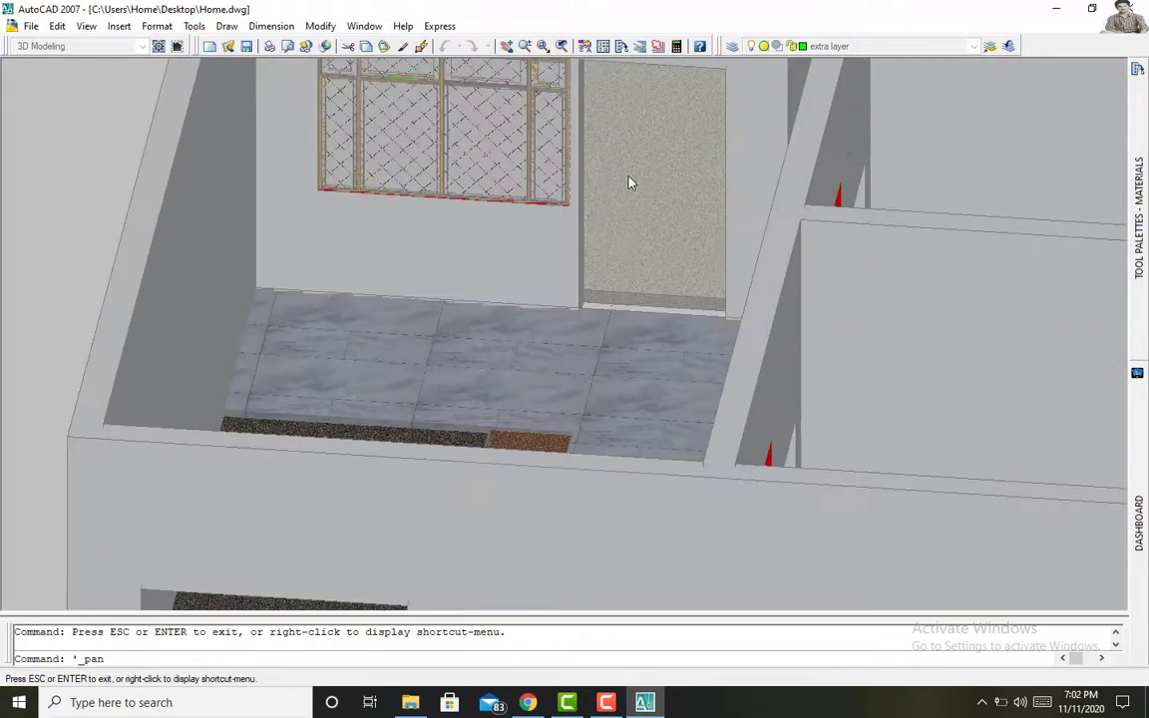
{"action": "mouse_move", "coordinate": [629, 180]}
{"action": "middle_mouse_down"}
{"action": "mouse_move", "coordinate": [533, 295]}
{"action": "mouse_move", "coordinate": [159, 415]}
{"action": "mouse_move", "coordinate": [135, 308]}
{"action": "middle_mouse_up"}
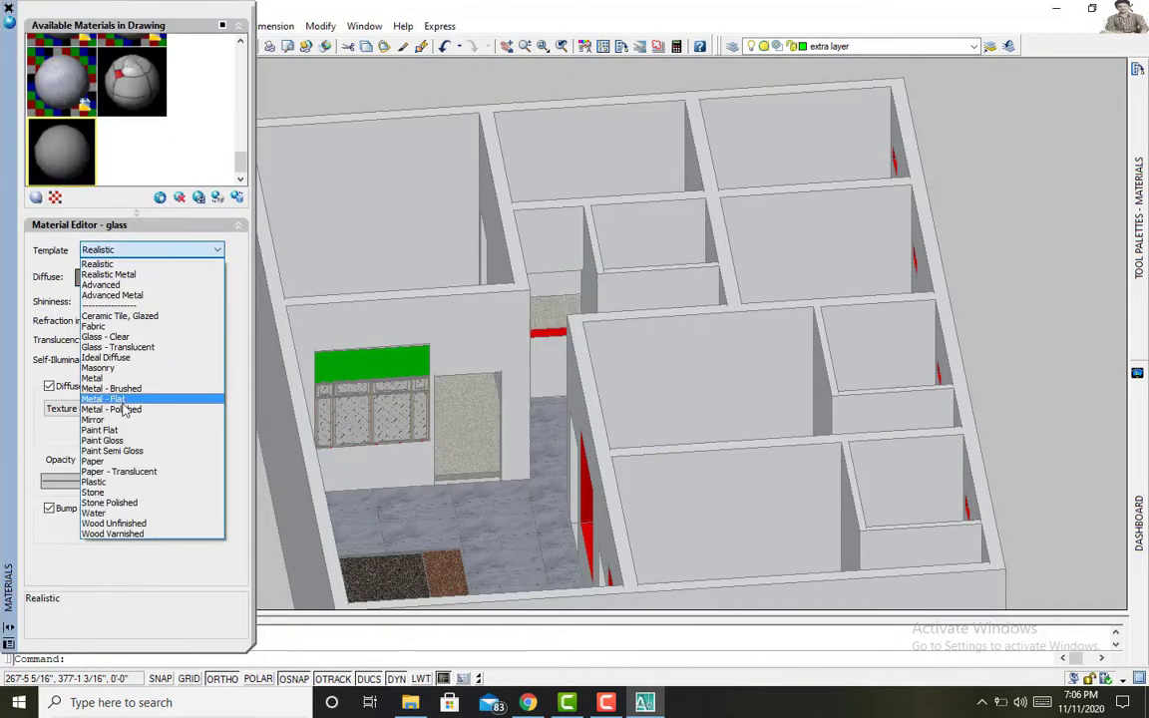
Step: Load a Doors-Windows glazing texture as the glass diffuse map and apply it
{"action": "left_click", "coordinate": [143, 431]}
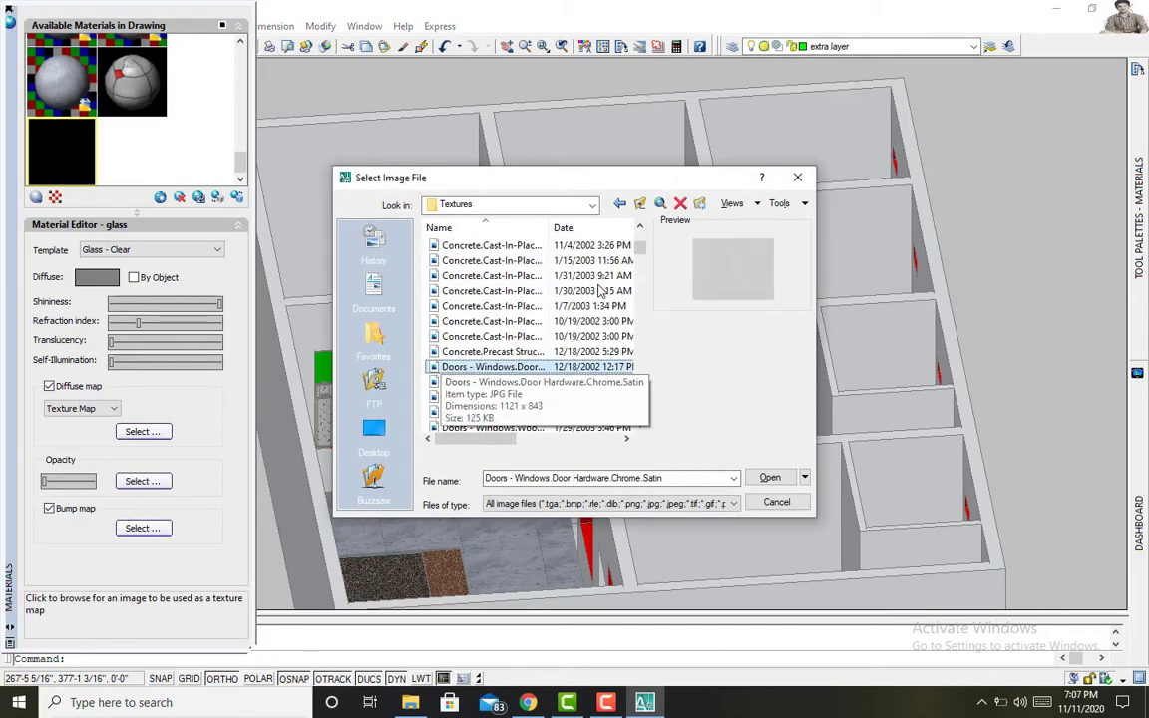
{"action": "left_click", "coordinate": [494, 412]}
{"action": "left_click", "coordinate": [575, 382]}
{"action": "left_click", "coordinate": [771, 477]}
{"action": "left_click", "coordinate": [355, 372]}
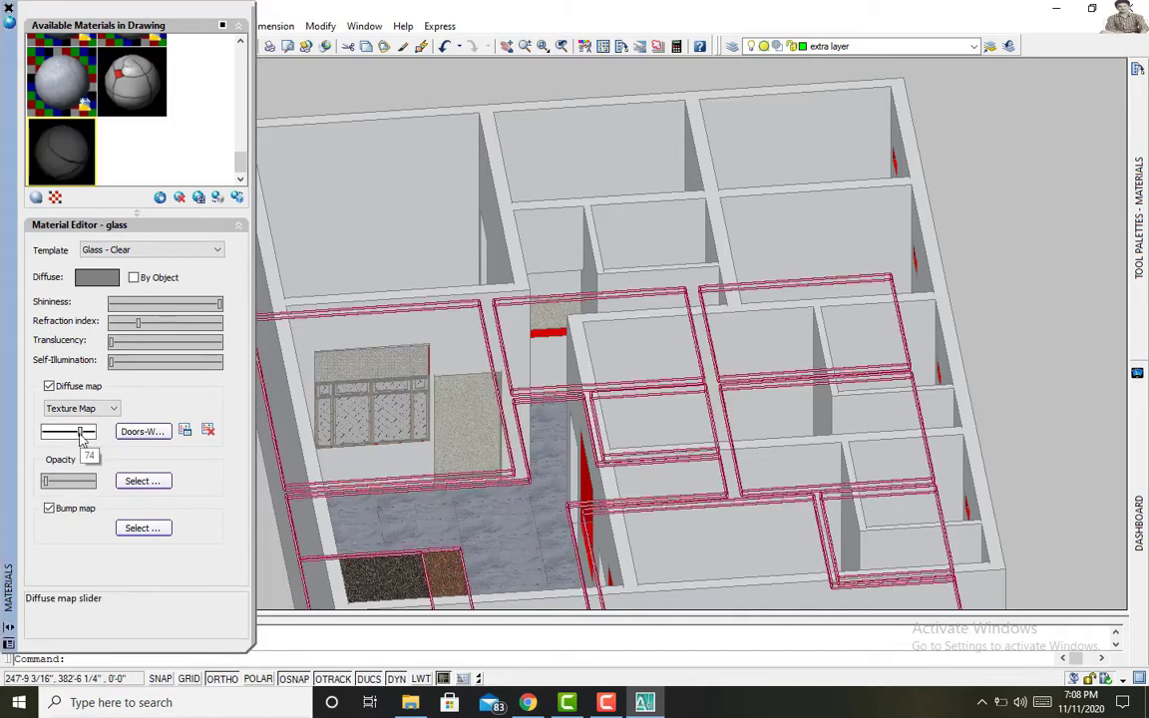
Step: Apply a Finishes material from the tool palette to the house walls
{"action": "key", "text": "Escape"}
{"action": "left_click", "coordinate": [222, 25]}
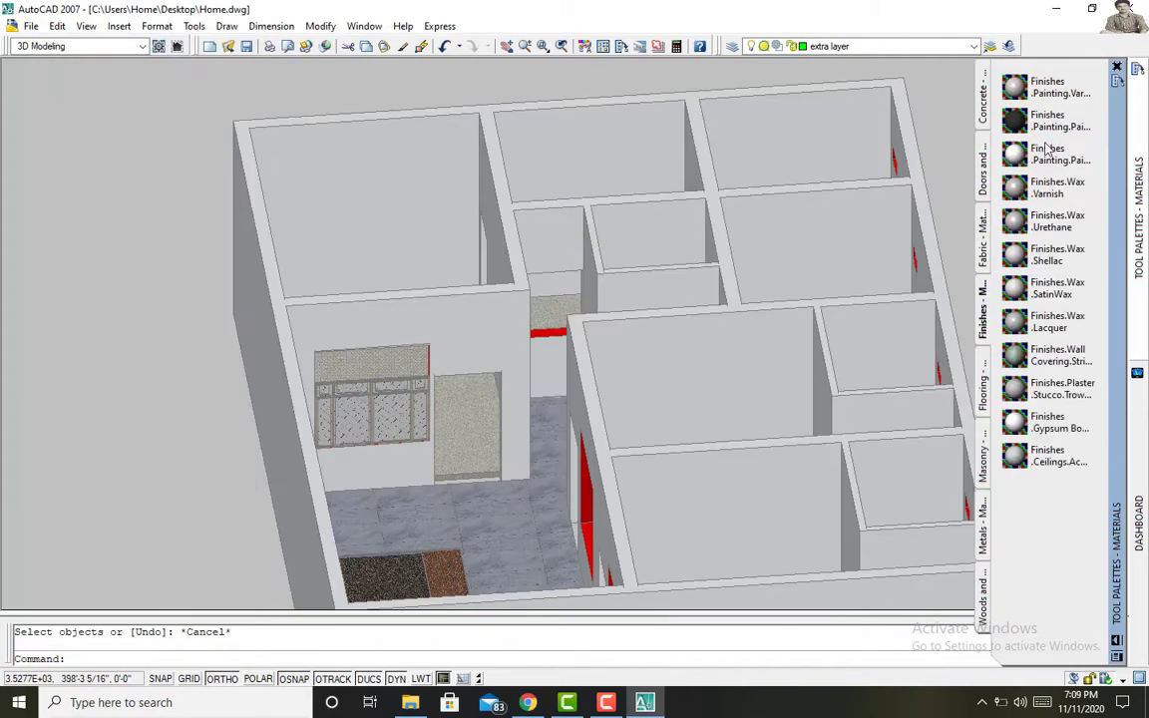
{"action": "left_click", "coordinate": [1048, 150]}
{"action": "key", "text": "ctrl+a"}
{"action": "key", "text": "Return"}
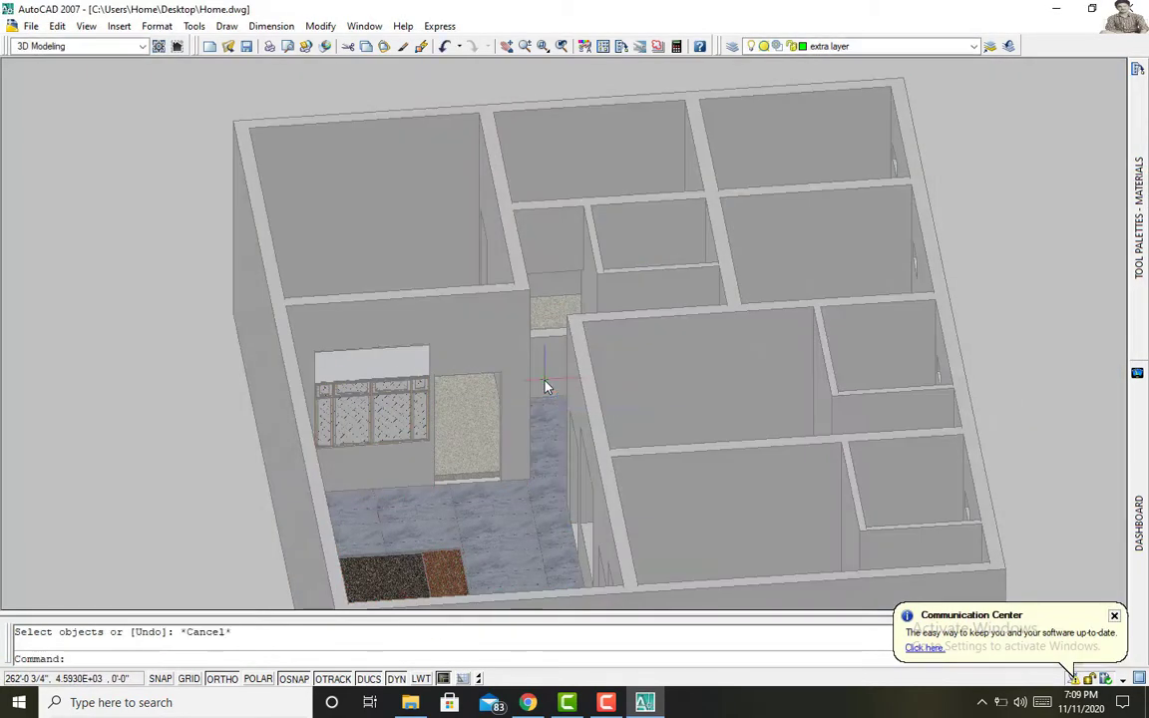
{"action": "left_click", "coordinate": [1038, 226]}
{"action": "left_click", "coordinate": [662, 382]}
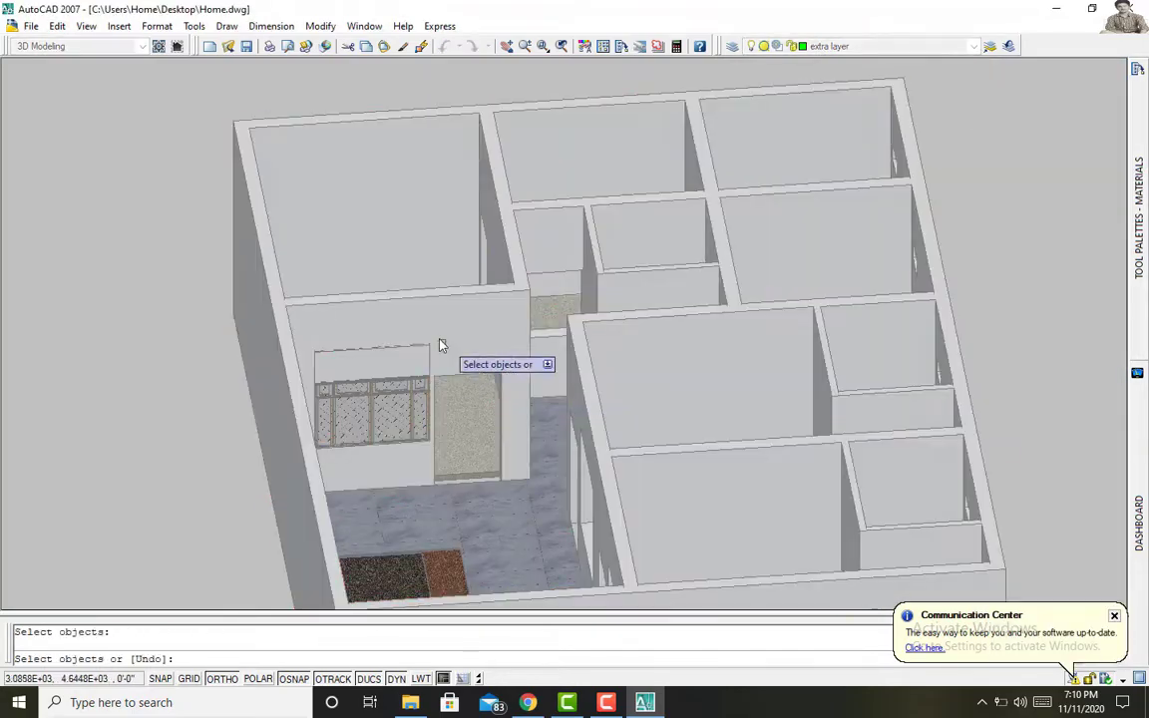
{"action": "left_click", "coordinate": [603, 246]}
{"action": "mouse_move", "coordinate": [202, 395]}
{"action": "middle_mouse_down", "text": "shift"}
{"action": "mouse_move", "coordinate": [449, 465]}
{"action": "mouse_move", "coordinate": [154, 385]}
{"action": "mouse_move", "coordinate": [231, 469]}
{"action": "mouse_move", "coordinate": [574, 259]}
{"action": "mouse_move", "coordinate": [716, 344]}
{"action": "middle_mouse_up", "text": "shift"}
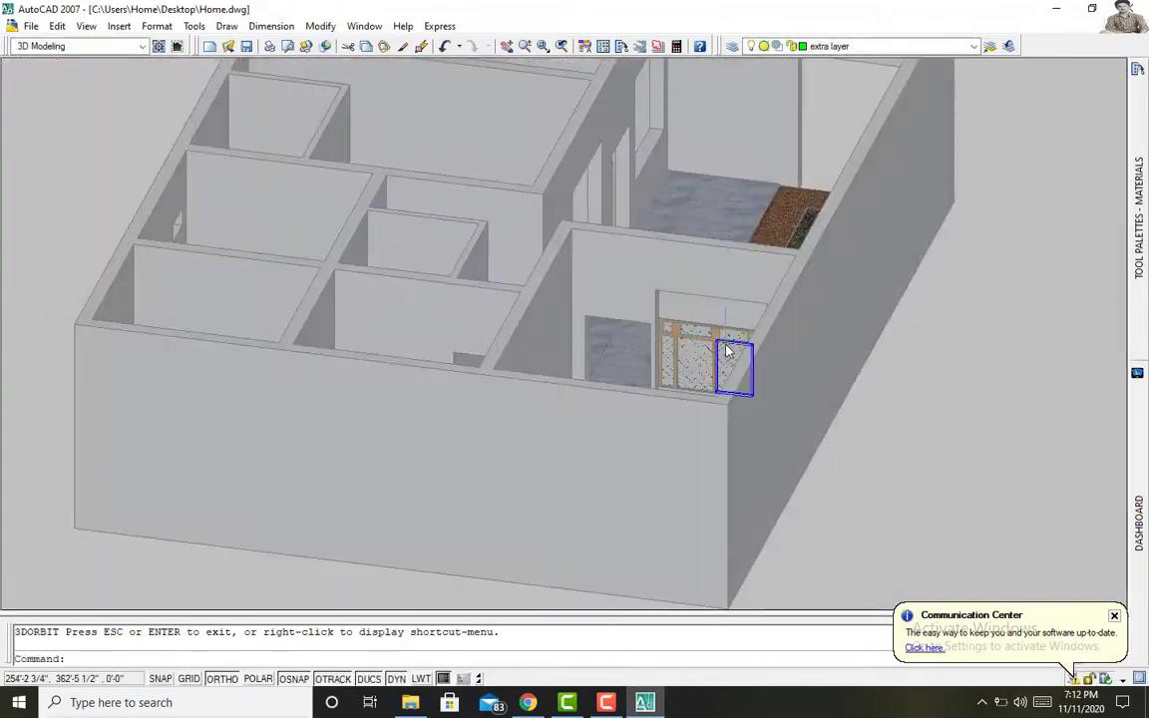
Step: Select the window panels and make the extra layer current
{"action": "mouse_move", "coordinate": [908, 421]}
{"action": "middle_mouse_down", "text": "shift"}
{"action": "mouse_move", "coordinate": [852, 134]}
{"action": "mouse_move", "coordinate": [426, 374]}
{"action": "mouse_move", "coordinate": [606, 299]}
{"action": "mouse_move", "coordinate": [328, 305]}
{"action": "middle_mouse_up", "text": "shift"}
{"action": "left_click", "coordinate": [290, 291]}
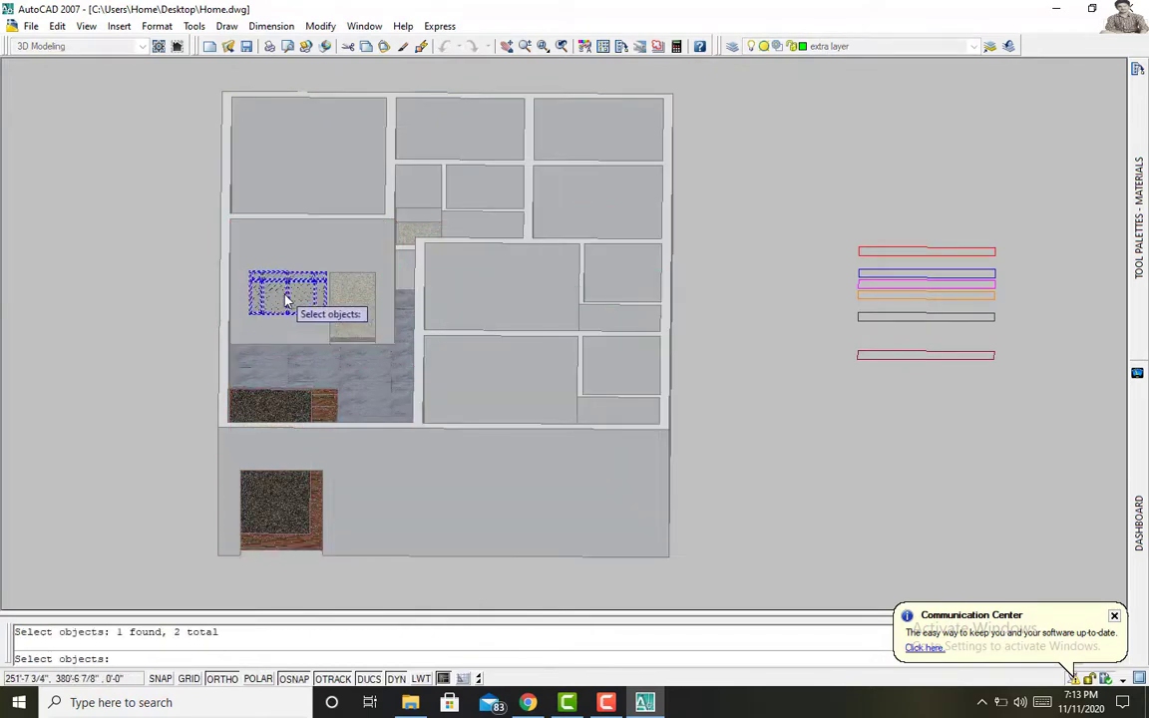
{"action": "left_click", "coordinate": [322, 290]}
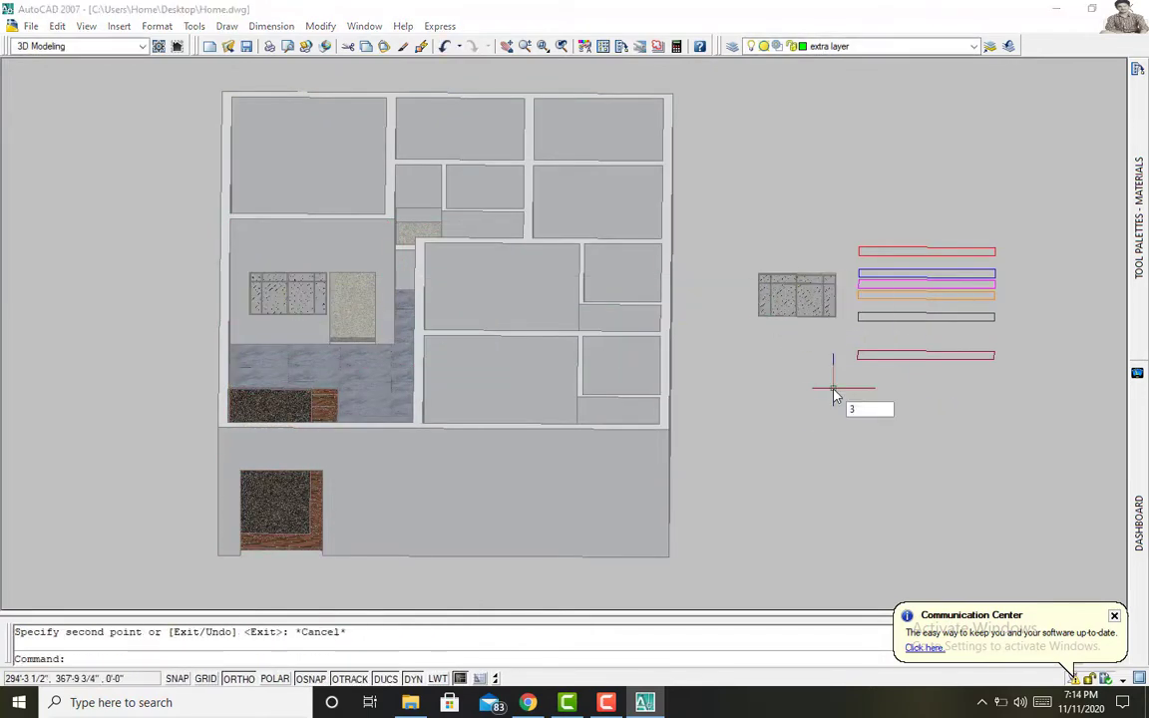
{"action": "middle_click_drag", "start_coordinate": [713, 340], "coordinate": [881, 280], "text": "shift"}
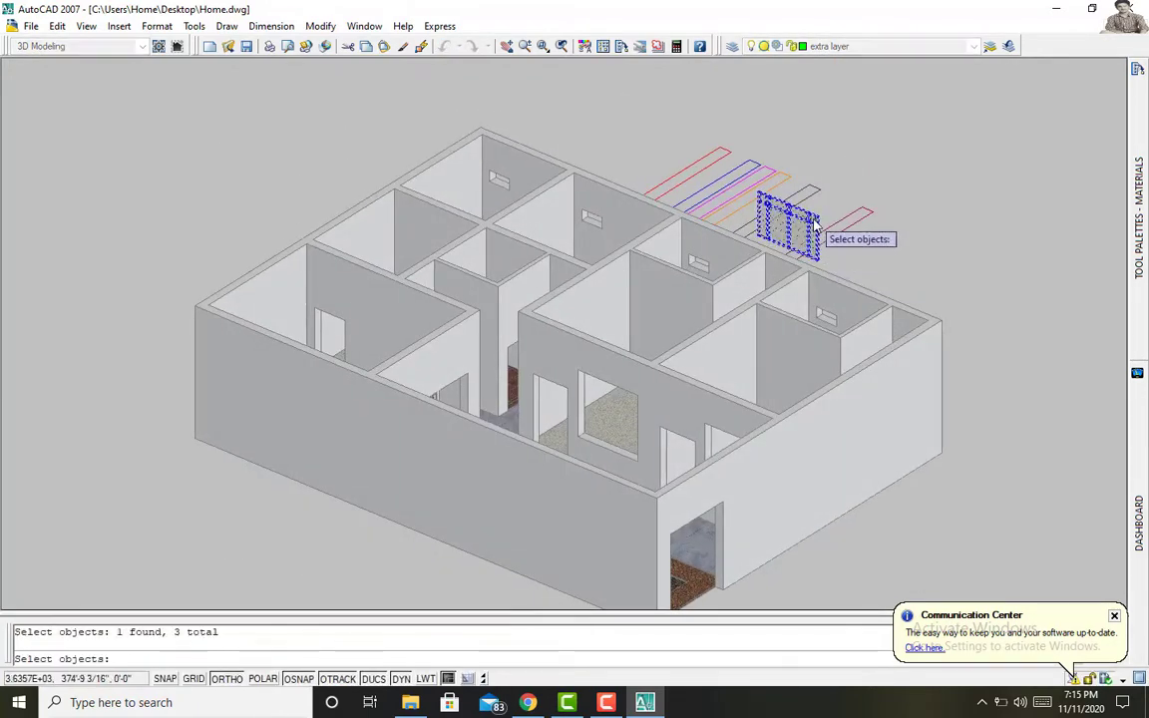
{"action": "middle_click_drag", "start_coordinate": [893, 204], "coordinate": [920, 310], "text": "shift"}
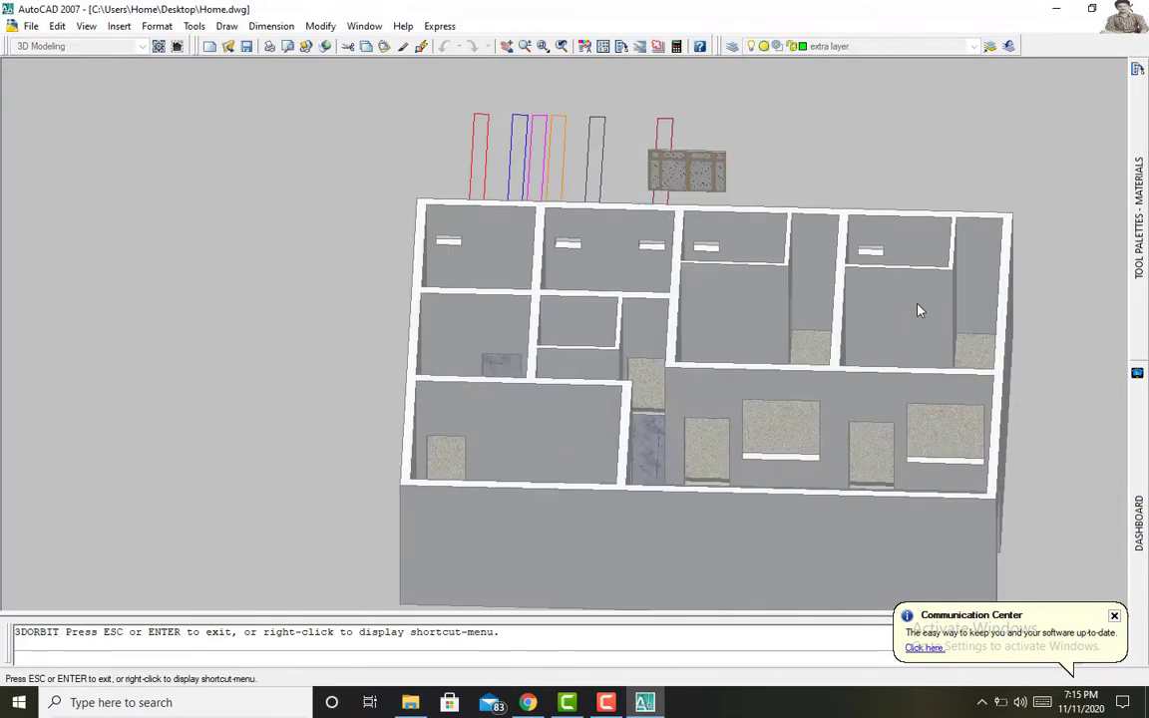
{"action": "left_click", "coordinate": [762, 166]}
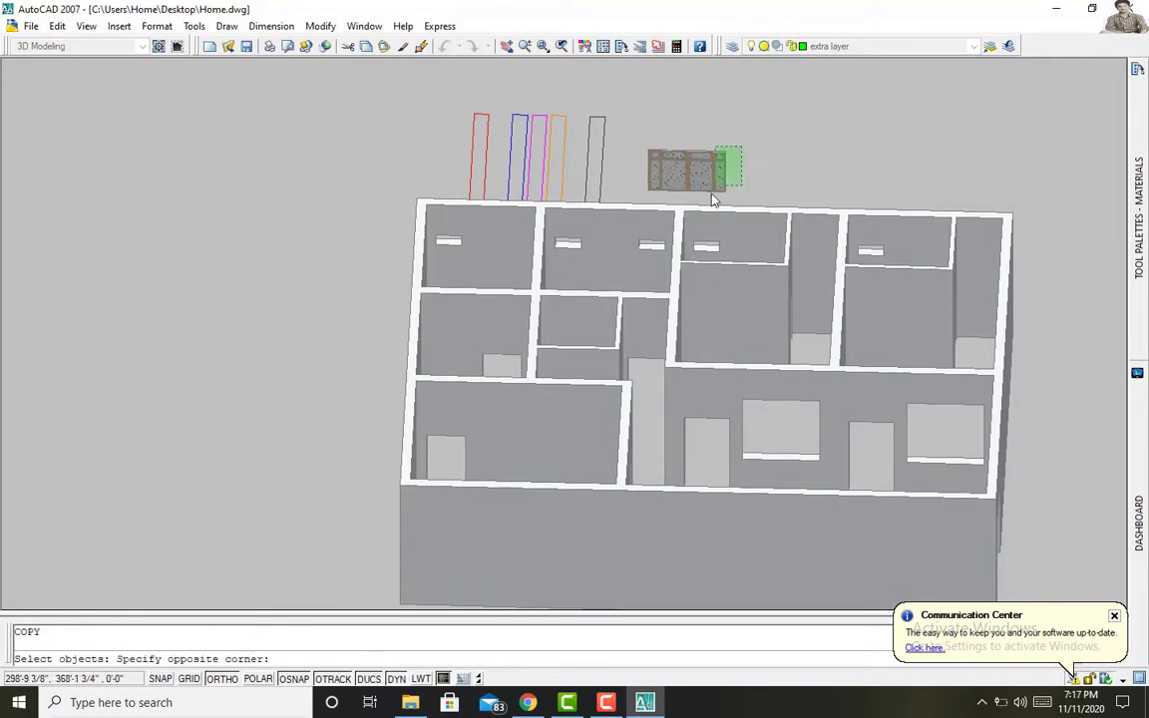
{"action": "middle_click_drag", "start_coordinate": [642, 206], "coordinate": [845, 413], "text": "shift"}
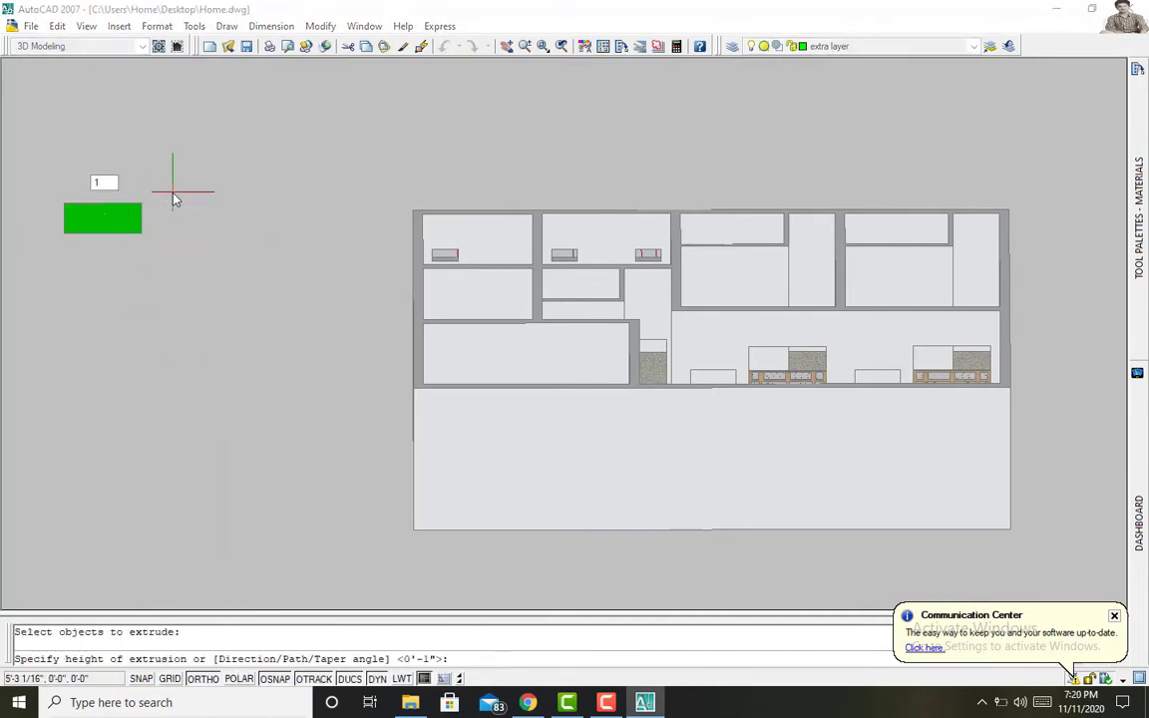
Step: Erase the leftover green rectangles
{"action": "key", "text": "Escape"}
{"action": "key", "text": "Delete"}
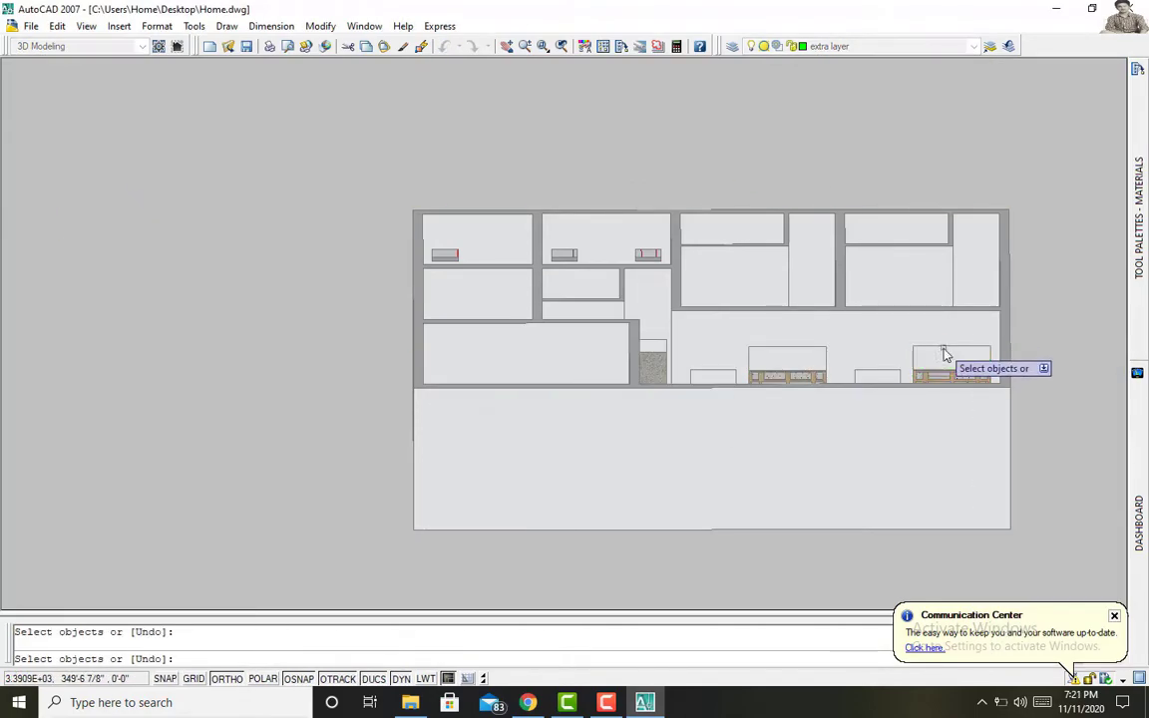
{"action": "mouse_move", "coordinate": [936, 351]}
{"action": "middle_mouse_down", "text": "shift"}
{"action": "mouse_move", "coordinate": [778, 401]}
{"action": "mouse_move", "coordinate": [549, 327]}
{"action": "mouse_move", "coordinate": [616, 337]}
{"action": "mouse_move", "coordinate": [1008, 317]}
{"action": "mouse_move", "coordinate": [805, 398]}
{"action": "middle_mouse_up", "text": "shift"}
{"action": "scroll", "coordinate": [804, 364], "scroll_direction": "up", "scroll_amount": 5}
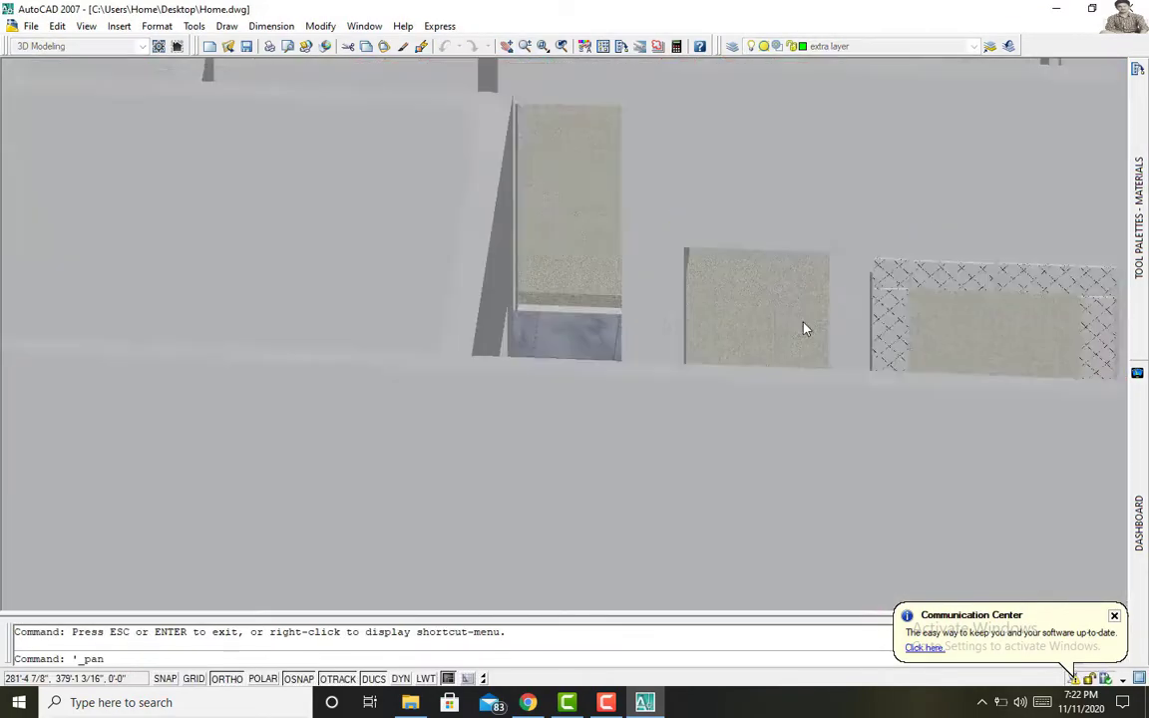
{"action": "scroll", "coordinate": [813, 294], "scroll_direction": "down", "scroll_amount": 2}
{"action": "scroll", "coordinate": [898, 299], "scroll_direction": "up", "scroll_amount": 1}
Step: Select the window pieces and MOVE them from a picked base point
{"action": "key", "text": "Escape"}
{"action": "left_click", "coordinate": [616, 379]}
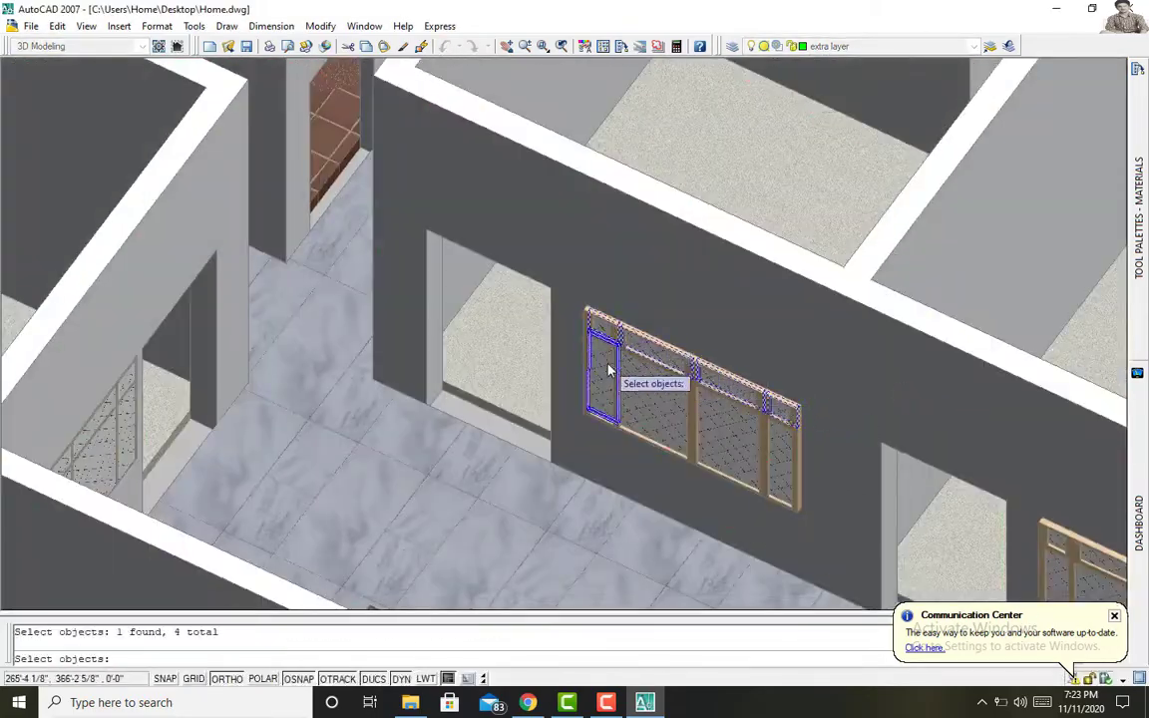
{"action": "left_click", "coordinate": [692, 415]}
{"action": "mouse_move", "coordinate": [703, 414]}
{"action": "middle_mouse_down", "text": "shift"}
{"action": "mouse_move", "coordinate": [611, 371]}
{"action": "mouse_move", "coordinate": [629, 424]}
{"action": "middle_mouse_up", "text": "shift"}
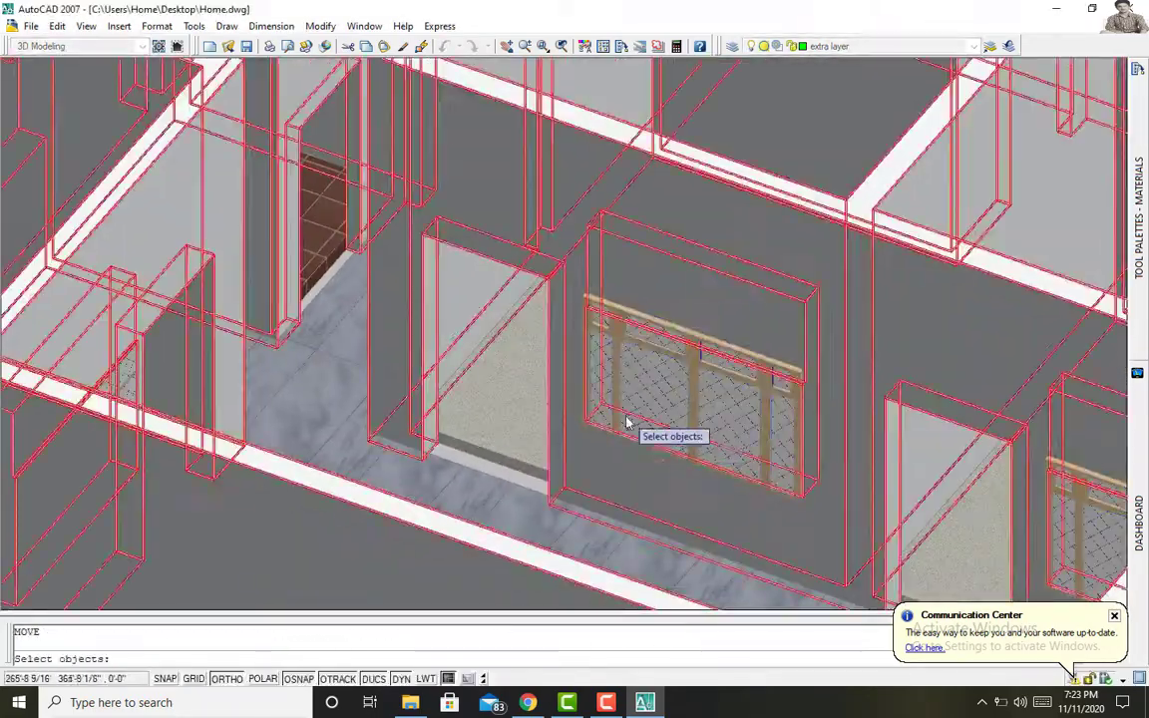
{"action": "left_click", "coordinate": [643, 417]}
{"action": "key", "text": "Return"}
{"action": "left_click", "coordinate": [798, 387]}
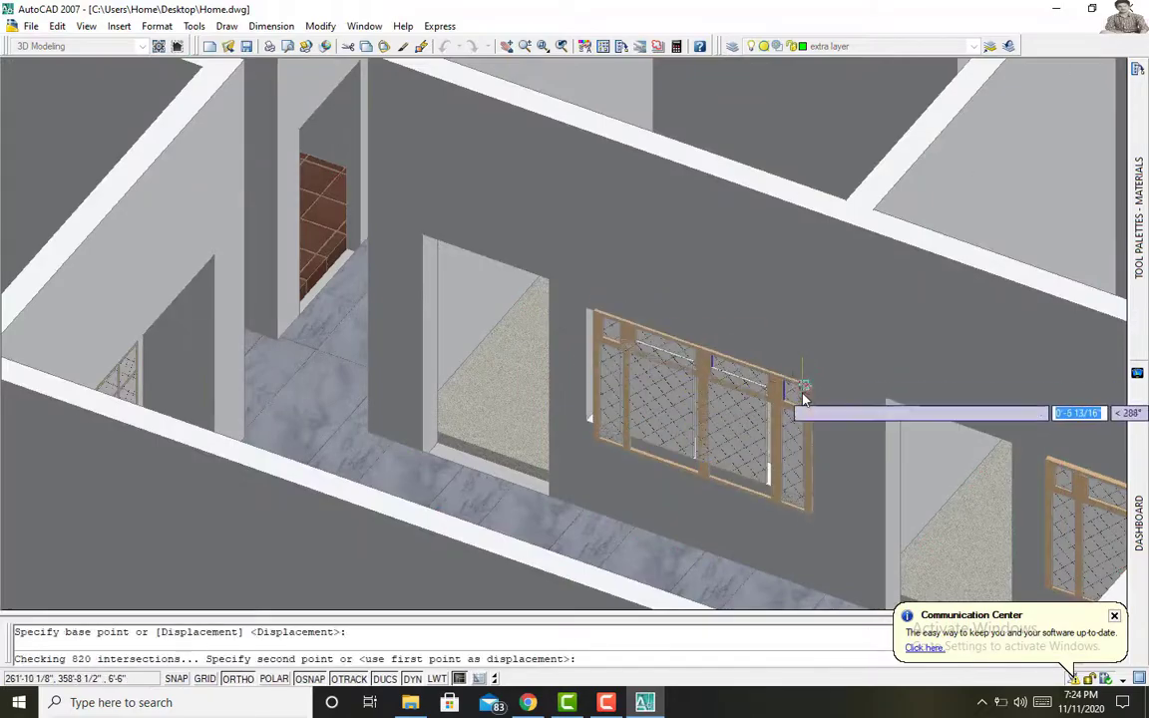
Step: Orbit around the house interior to check the window in its opening
{"action": "mouse_move", "coordinate": [805, 393]}
{"action": "middle_mouse_down", "text": "shift"}
{"action": "mouse_move", "coordinate": [821, 403]}
{"action": "mouse_move", "coordinate": [617, 330]}
{"action": "middle_mouse_up", "text": "shift"}
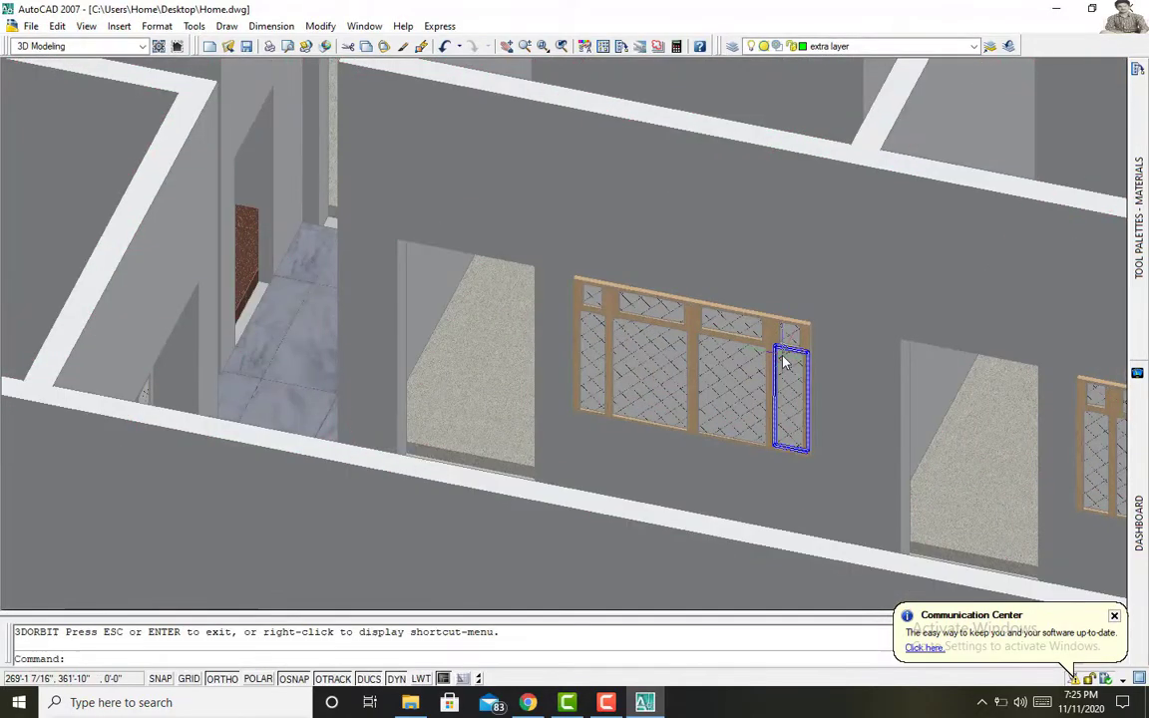
{"action": "mouse_move", "coordinate": [785, 363]}
{"action": "middle_mouse_down", "text": "shift"}
{"action": "mouse_move", "coordinate": [754, 395]}
{"action": "mouse_move", "coordinate": [683, 419]}
{"action": "mouse_move", "coordinate": [584, 257]}
{"action": "middle_mouse_up", "text": "shift"}
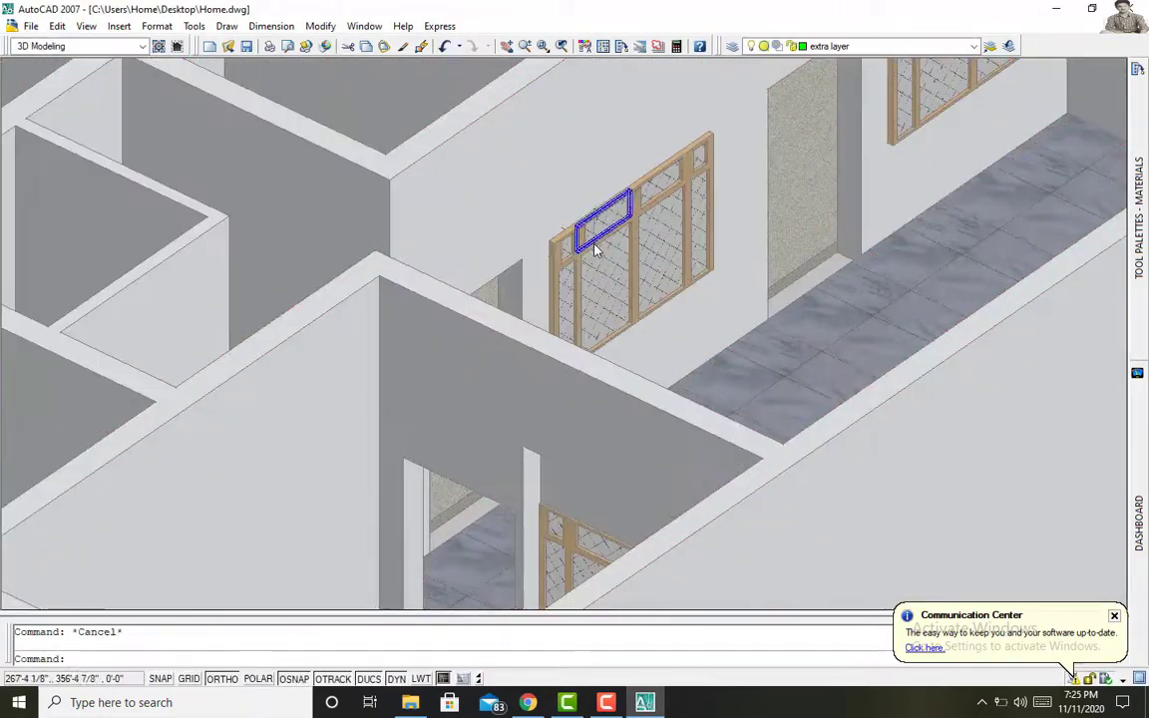
{"action": "left_click", "coordinate": [684, 244]}
{"action": "key", "text": "Escape"}
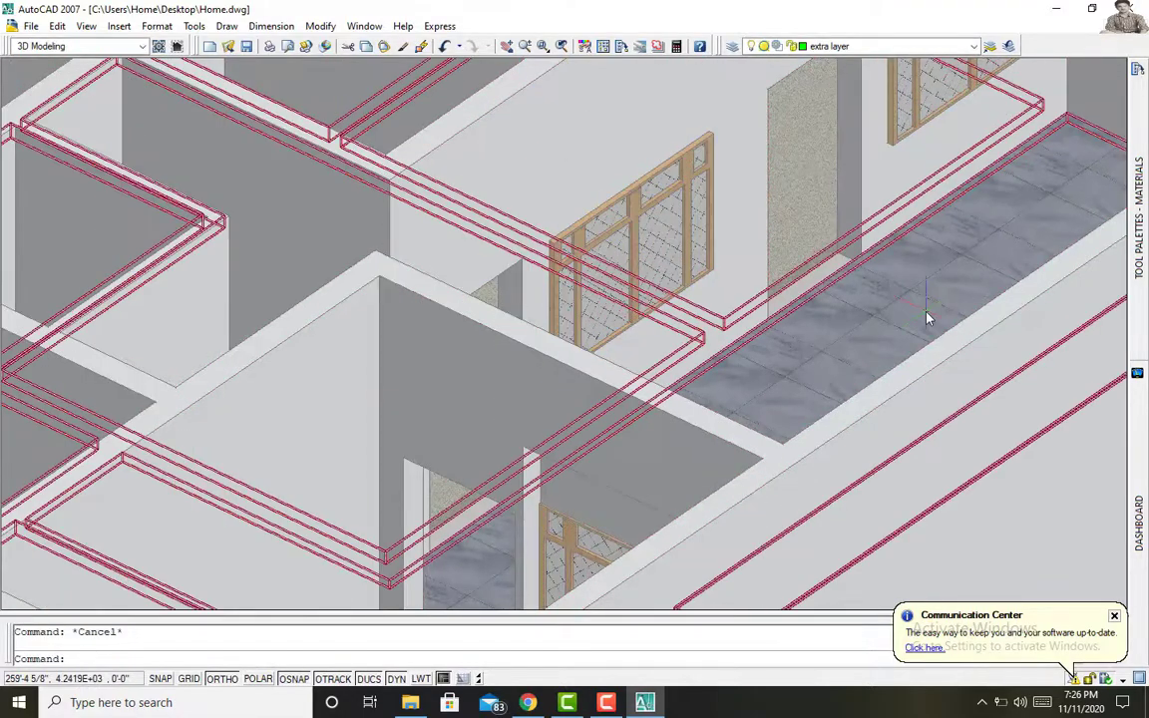
{"action": "mouse_move", "coordinate": [928, 318]}
{"action": "middle_mouse_down", "text": "shift"}
{"action": "mouse_move", "coordinate": [726, 334]}
{"action": "mouse_move", "coordinate": [721, 356]}
{"action": "middle_mouse_up", "text": "shift"}
Step: Undo the layer visibility change and set Wall as the current layer
{"action": "left_click", "coordinate": [878, 46]}
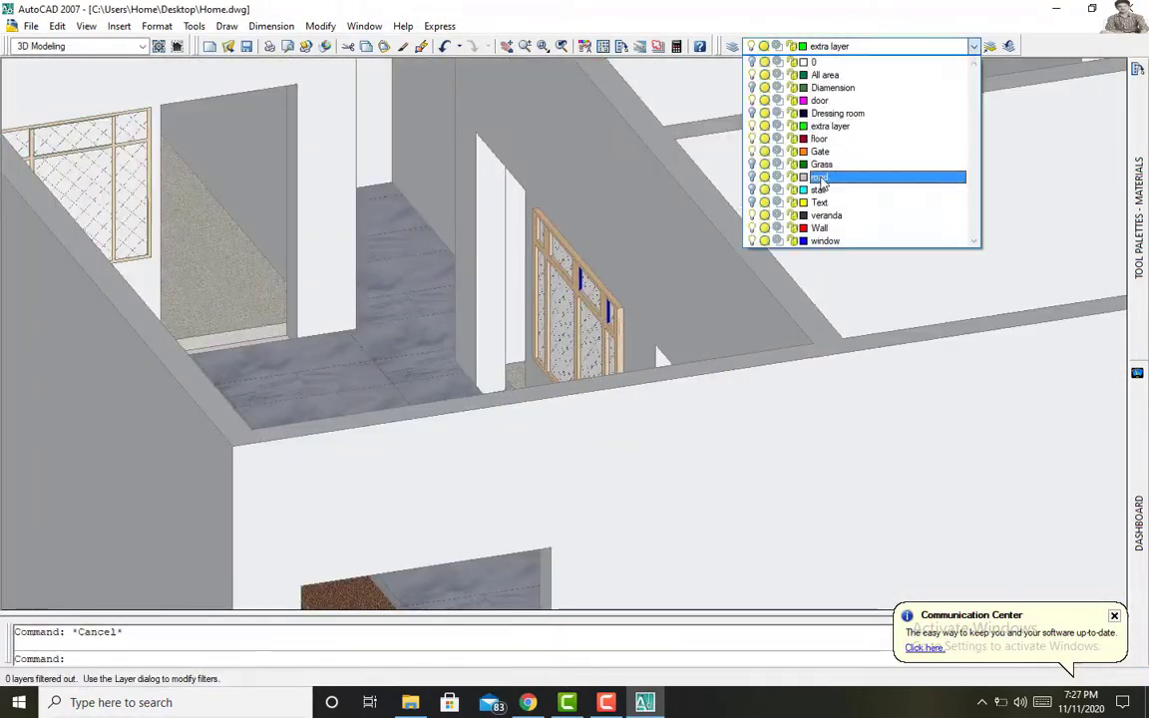
{"action": "mouse_move", "coordinate": [823, 113]}
{"action": "middle_mouse_down", "text": "shift"}
{"action": "mouse_move", "coordinate": [679, 364]}
{"action": "mouse_move", "coordinate": [591, 340]}
{"action": "middle_mouse_up", "text": "shift"}
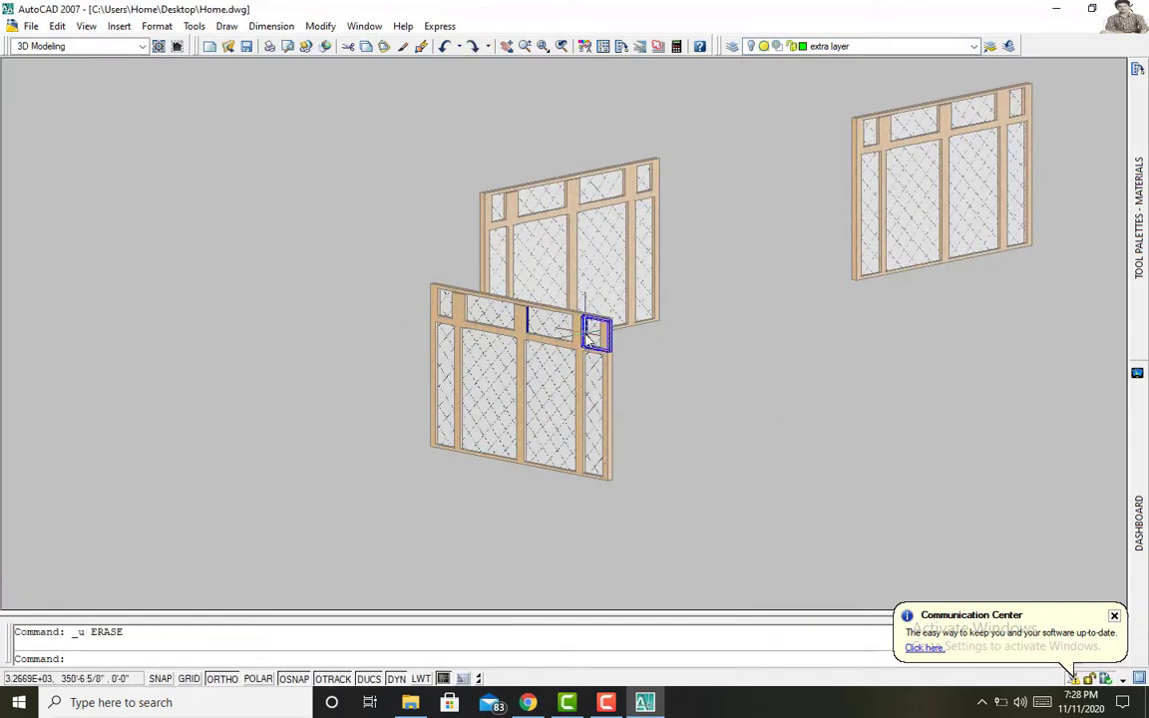
{"action": "left_click", "coordinate": [658, 213]}
{"action": "left_click", "coordinate": [878, 46]}
{"action": "key", "text": "ctrl+z"}
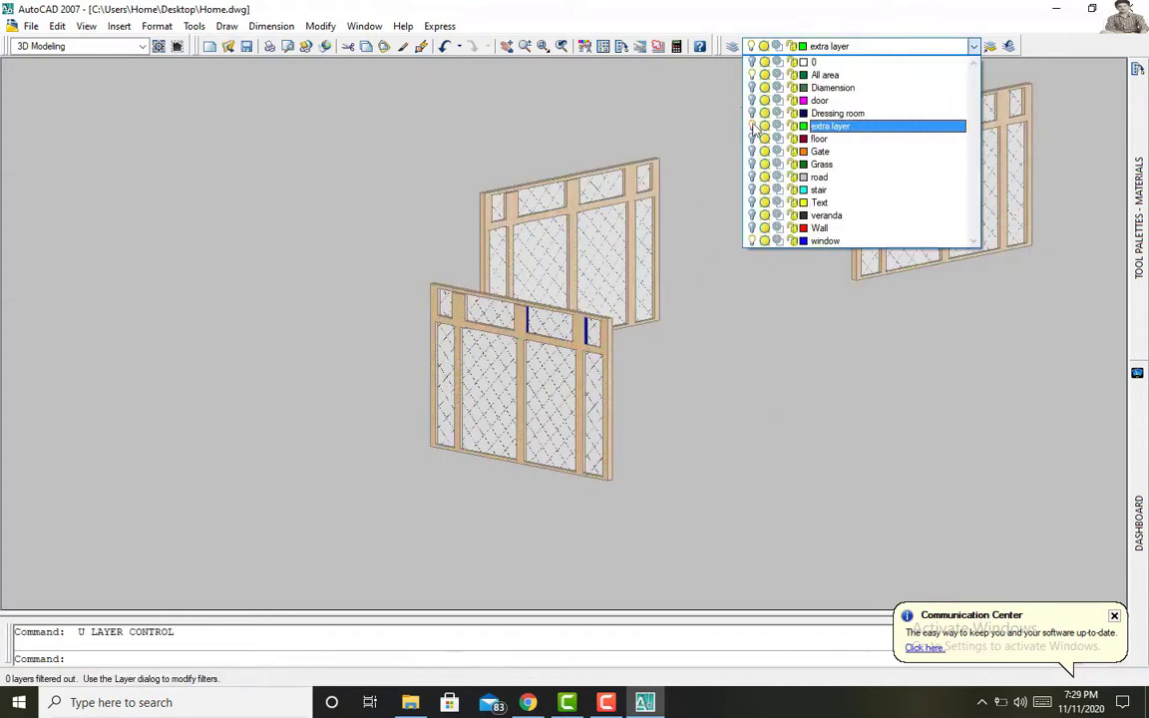
{"action": "left_click", "coordinate": [953, 52]}
{"action": "left_click", "coordinate": [953, 47]}
{"action": "left_click", "coordinate": [591, 334]}
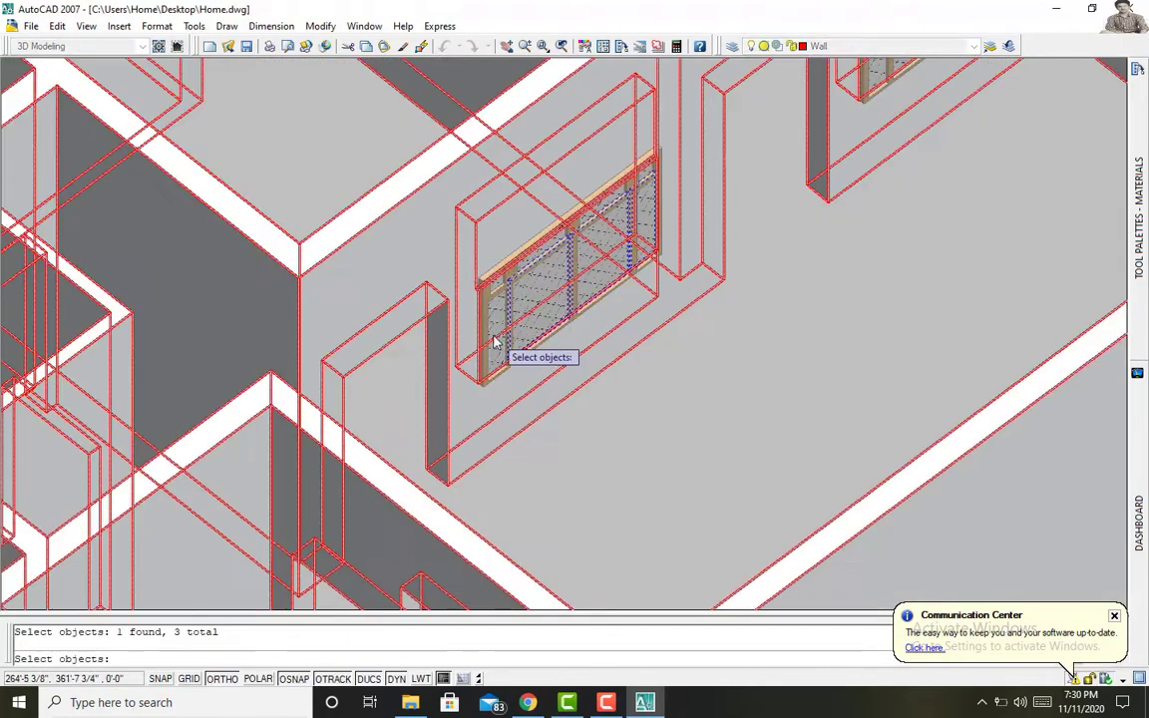
Step: Select the window parts and orbit to a front-on close-up of the window
{"action": "left_click", "coordinate": [504, 272]}
{"action": "left_click", "coordinate": [639, 195]}
{"action": "key", "text": "Return"}
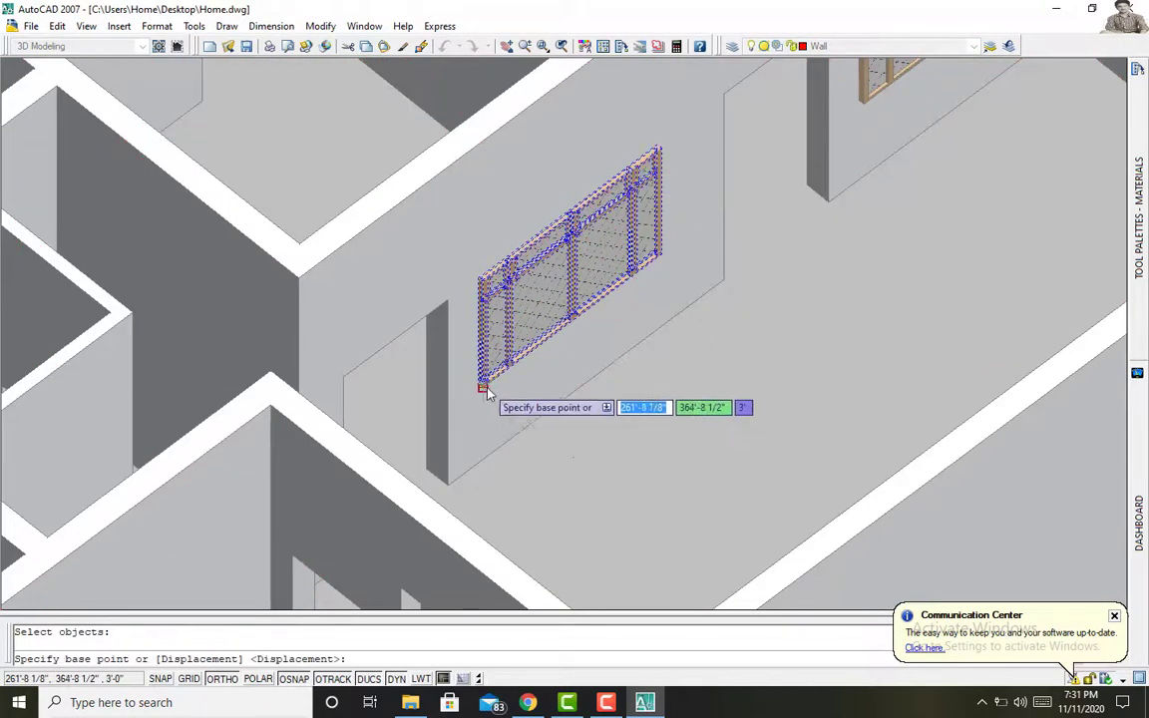
{"action": "middle_click_drag", "start_coordinate": [616, 180], "coordinate": [328, 260], "text": "shift"}
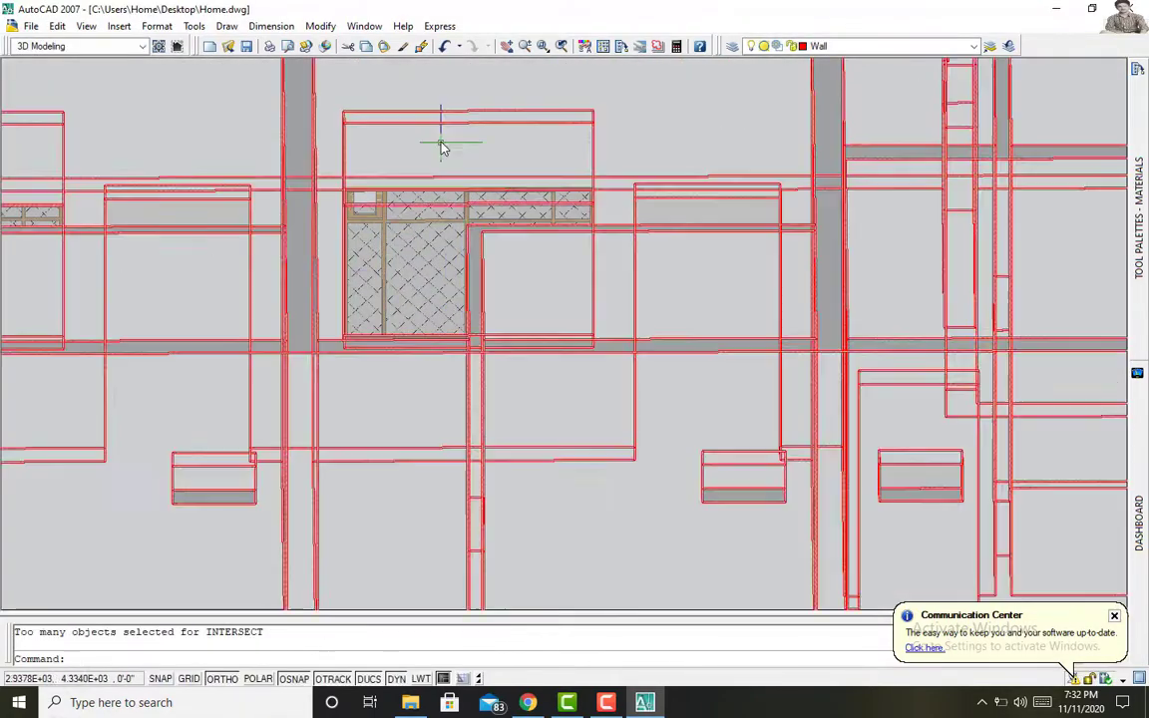
{"action": "middle_click_drag", "start_coordinate": [444, 147], "coordinate": [175, 140], "text": "shift"}
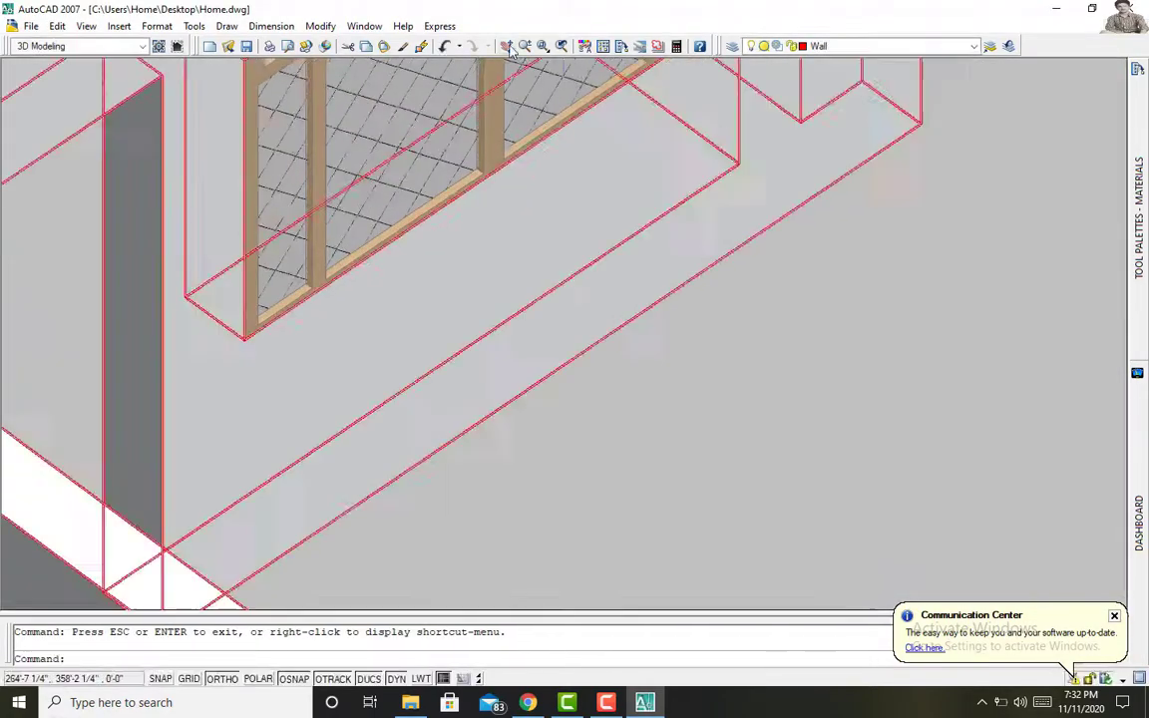
{"action": "middle_click_drag", "start_coordinate": [399, 299], "coordinate": [626, 543]}
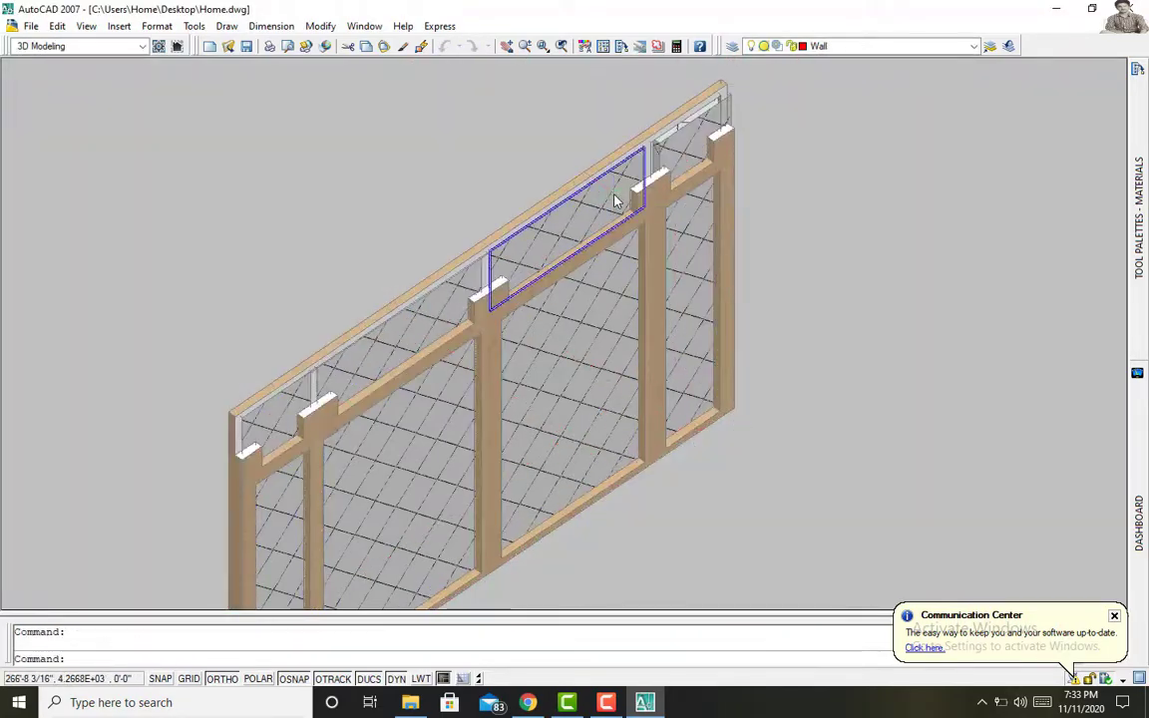
{"action": "mouse_move", "coordinate": [615, 193]}
{"action": "middle_mouse_down", "text": "shift"}
{"action": "mouse_move", "coordinate": [841, 385]}
{"action": "mouse_move", "coordinate": [283, 342]}
{"action": "middle_mouse_up", "text": "shift"}
Step: Undo the recent window move and orbits with Ctrl+Z
{"action": "key", "text": "ctrl+z"}
{"action": "key", "text": "ctrl+z"}
{"action": "key", "text": "ctrl+z"}
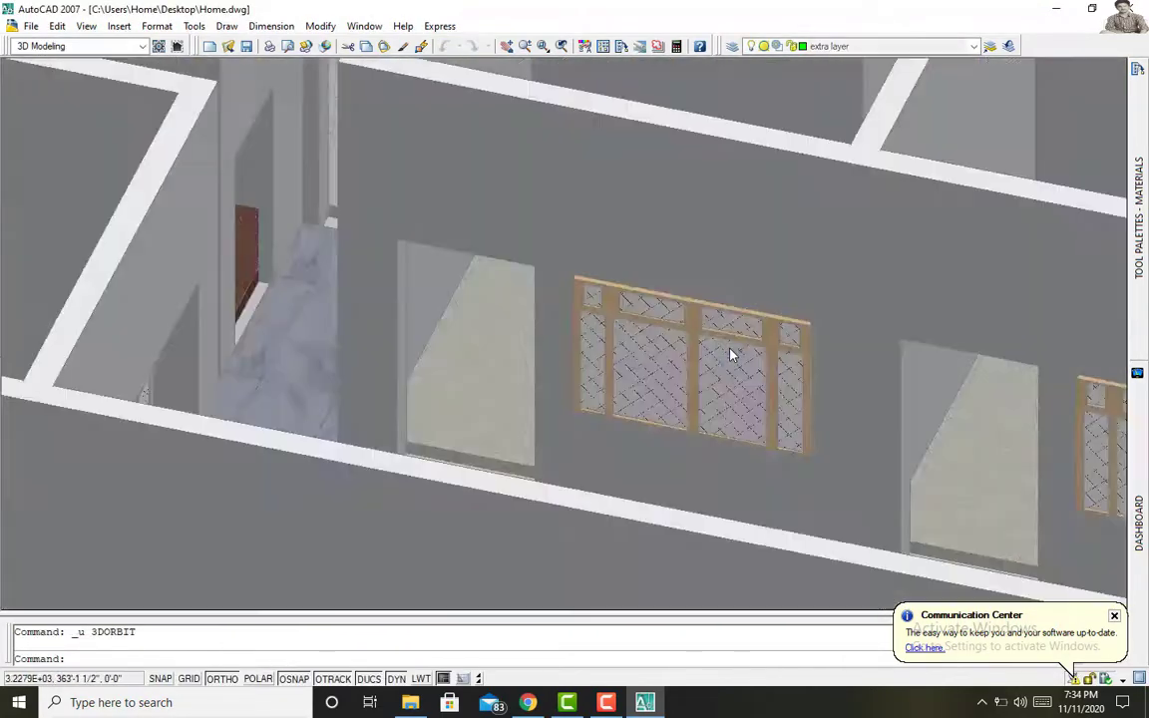
{"action": "key", "text": "ctrl+z"}
{"action": "key", "text": "ctrl+z"}
{"action": "type", "text": "3do"}
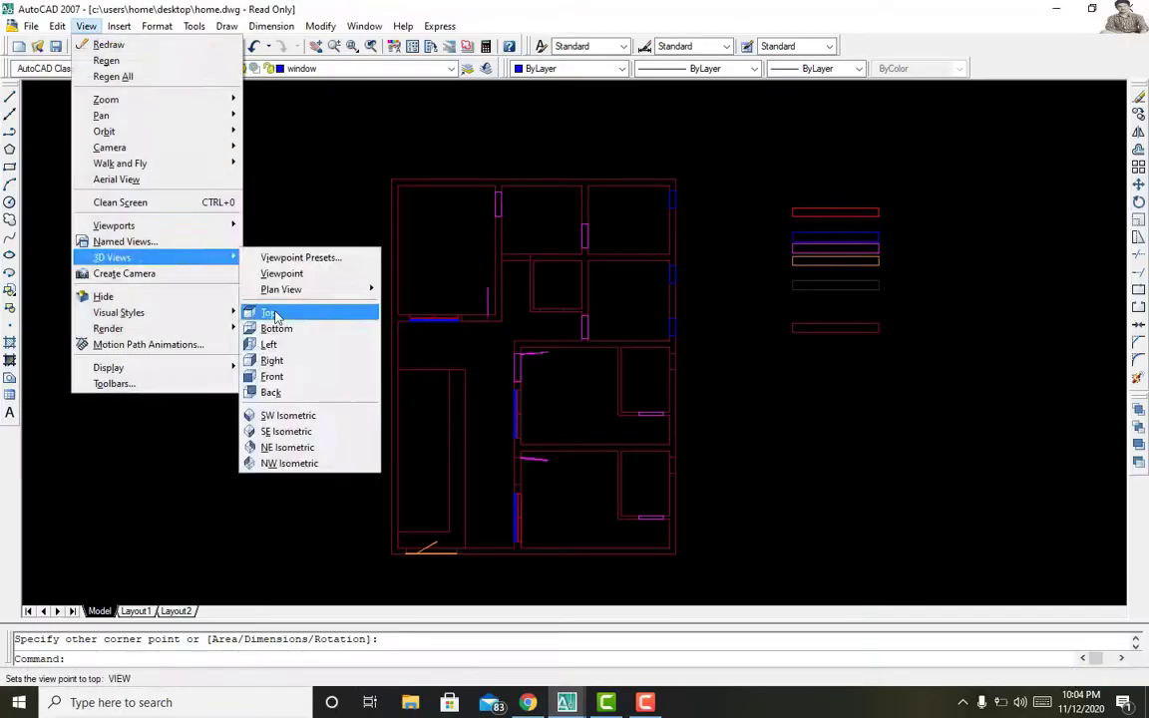
Step: Zoom into the plan, move the ventilator into the wall and start extruding it
{"action": "left_click", "coordinate": [678, 235]}
{"action": "left_click", "coordinate": [733, 299]}
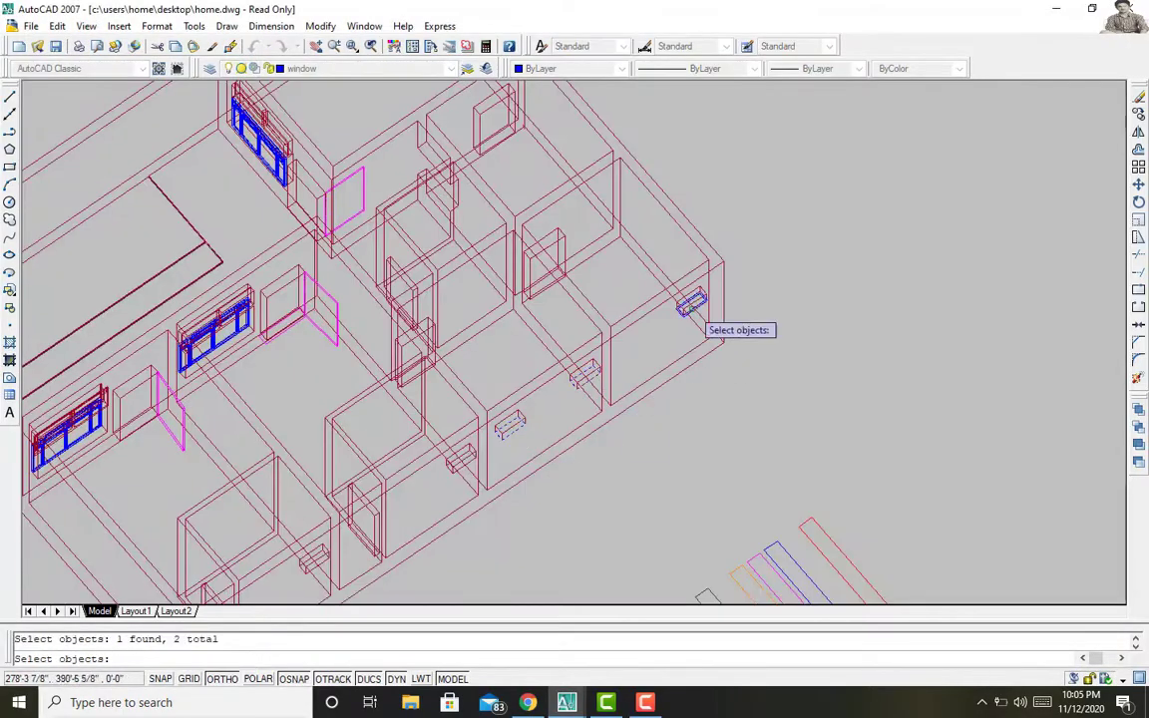
{"action": "key", "text": "Escape"}
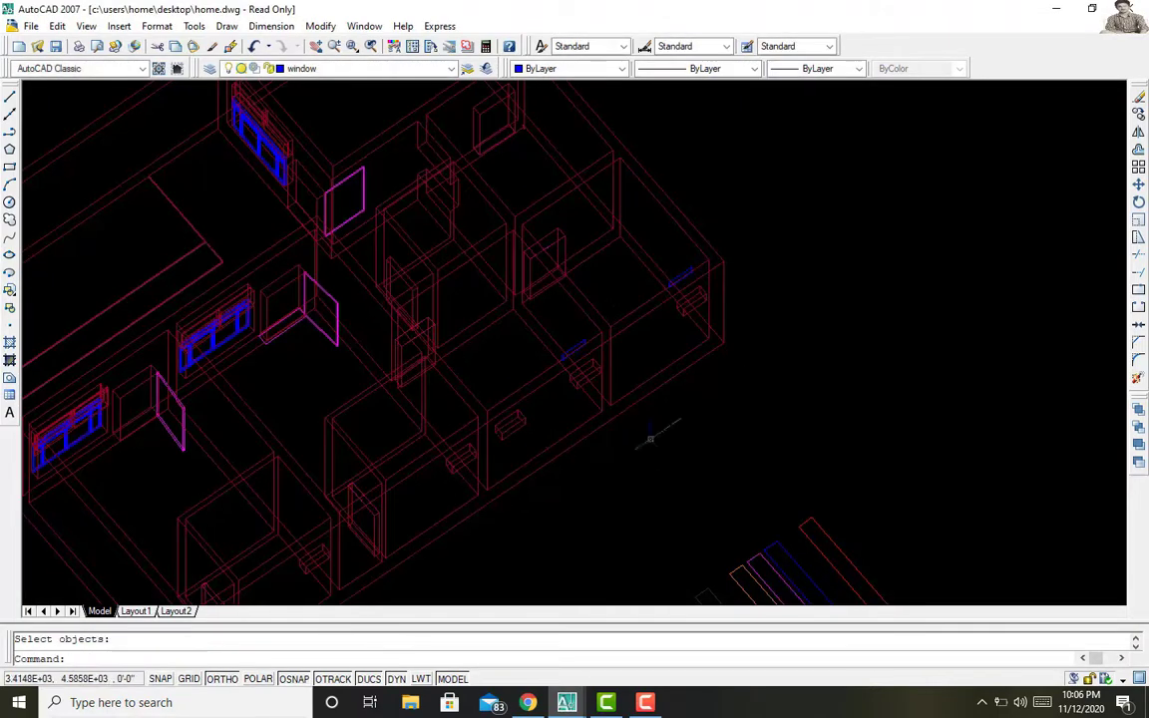
{"action": "key", "text": "Return"}
{"action": "left_click", "coordinate": [564, 354]}
{"action": "left_click", "coordinate": [500, 431]}
{"action": "key", "text": "Return"}
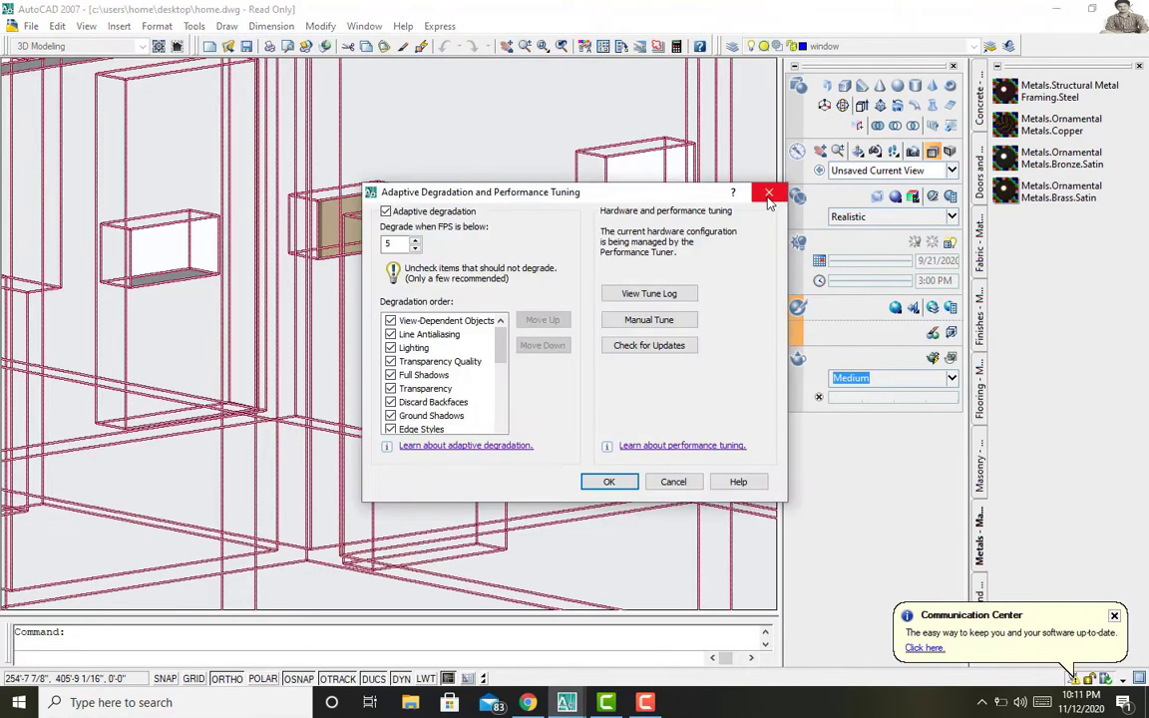
Step: Give Material 2 the Metals.Checker Plate.Parquet.jpg diffuse map for the ventilators
{"action": "left_click", "coordinate": [143, 391]}
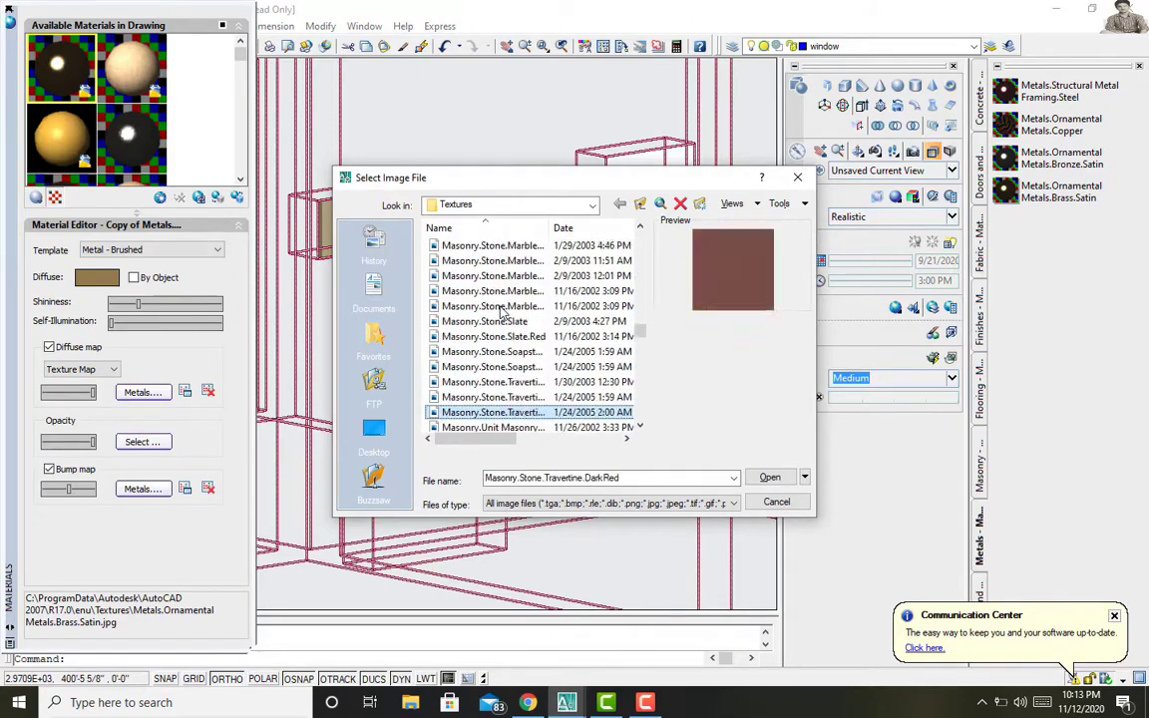
{"action": "left_click", "coordinate": [770, 477]}
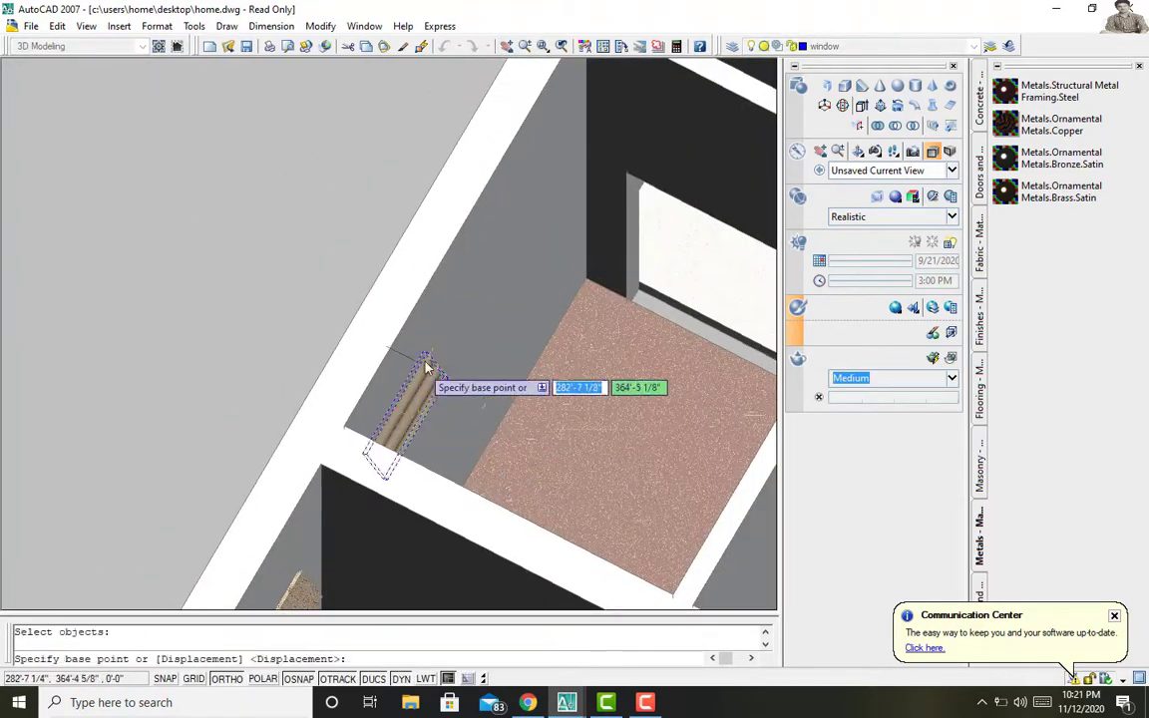
{"action": "left_click", "coordinate": [455, 318]}
{"action": "middle_click_drag", "start_coordinate": [455, 317], "coordinate": [547, 60], "text": "shift"}
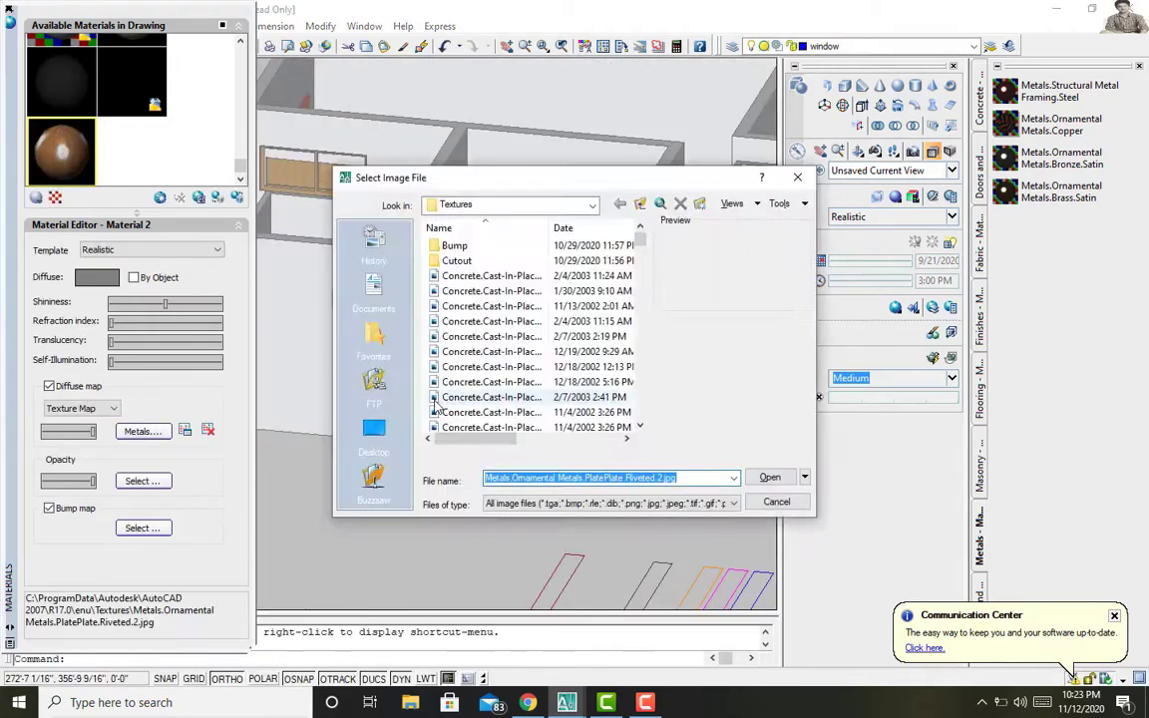
{"action": "left_click", "coordinate": [487, 412]}
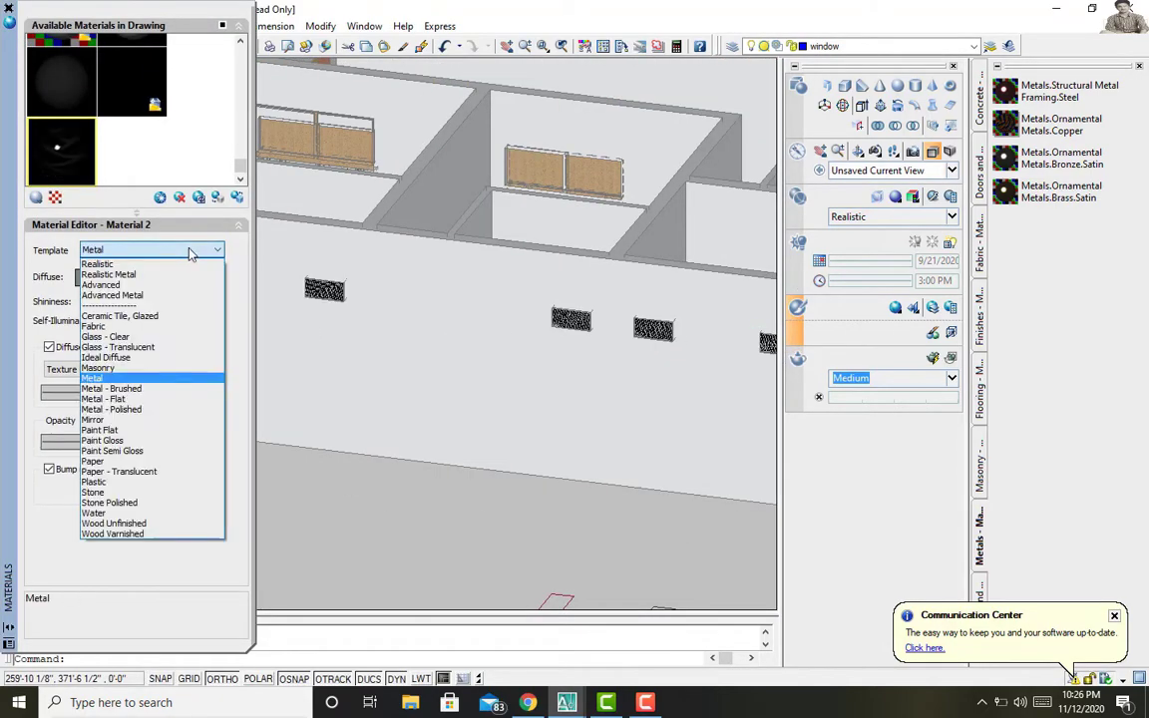
{"action": "left_click", "coordinate": [94, 512]}
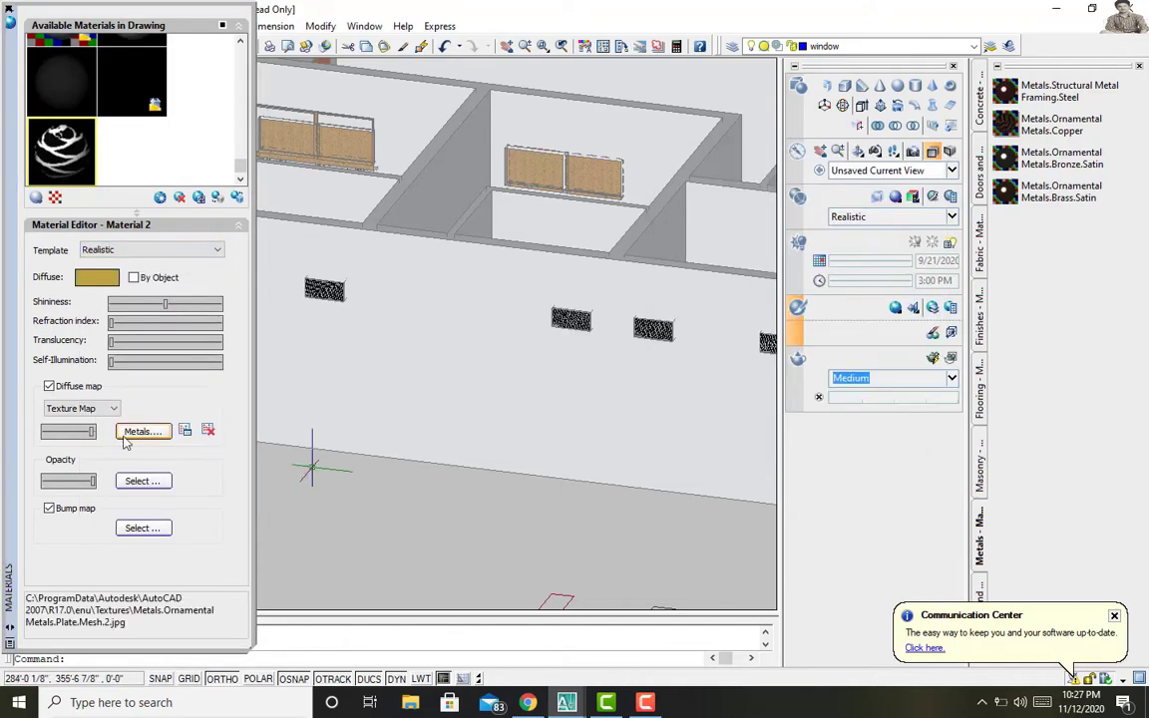
{"action": "left_click", "coordinate": [142, 431]}
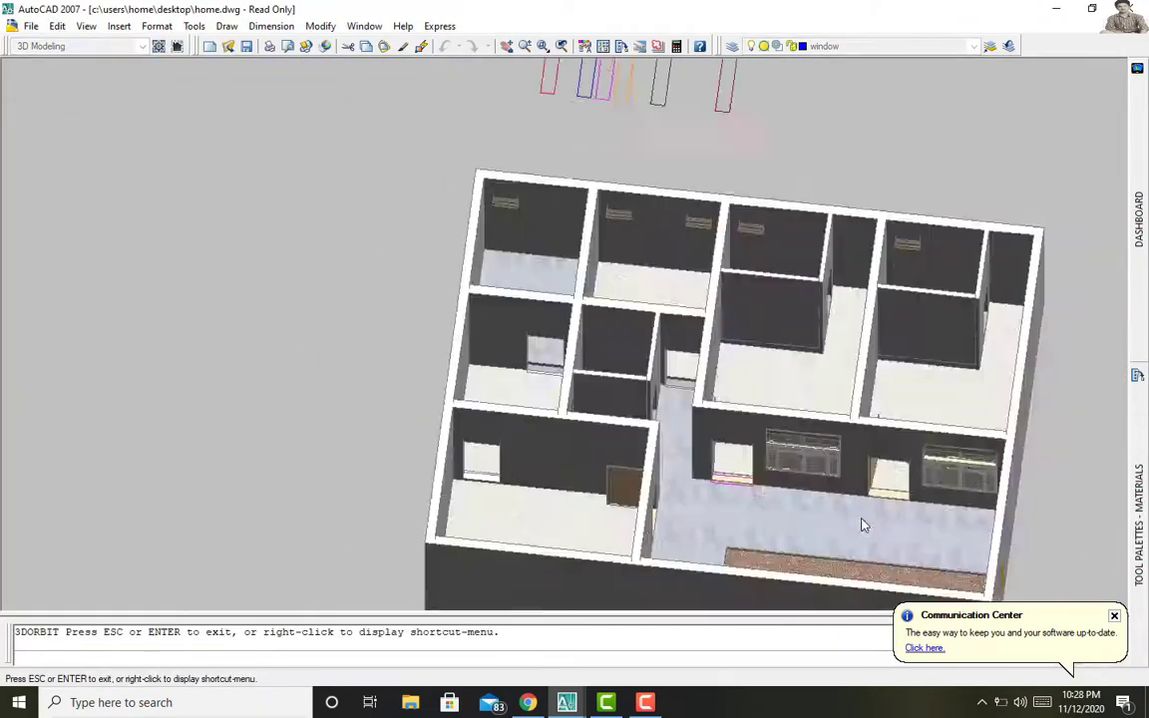
Step: Save the drawing as D:\Home.3.dwg via File > Save As
{"action": "left_click_drag", "start_coordinate": [864, 526], "coordinate": [714, 520]}
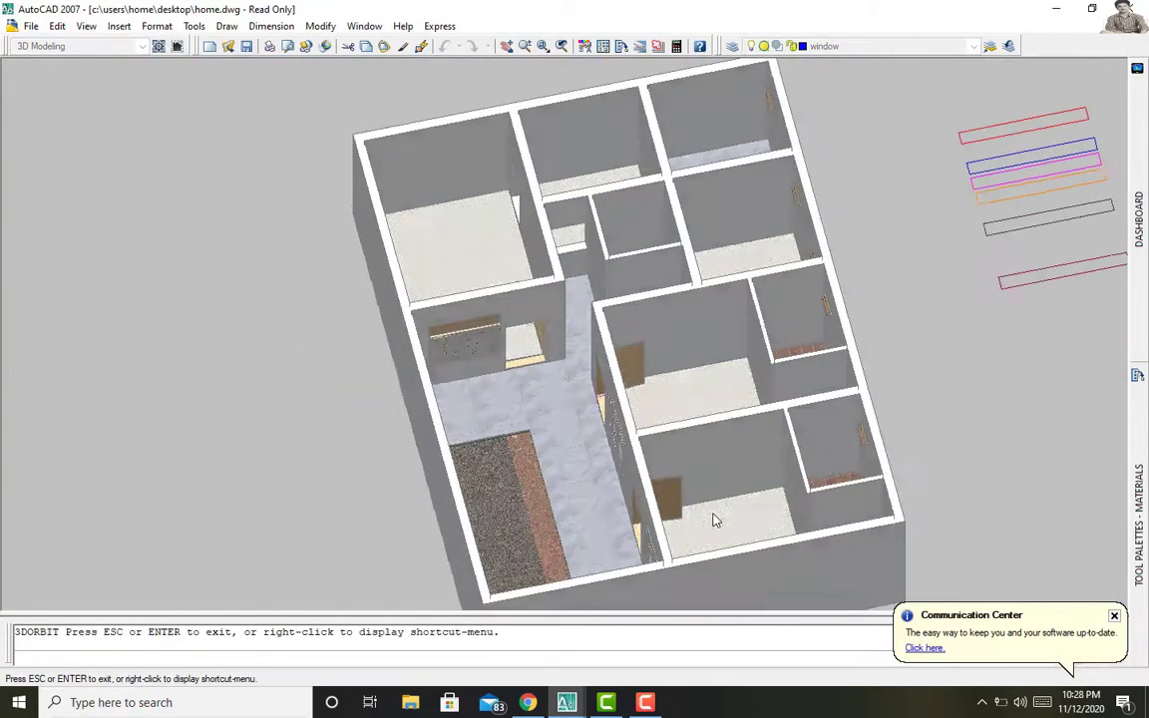
{"action": "left_click", "coordinate": [31, 26]}
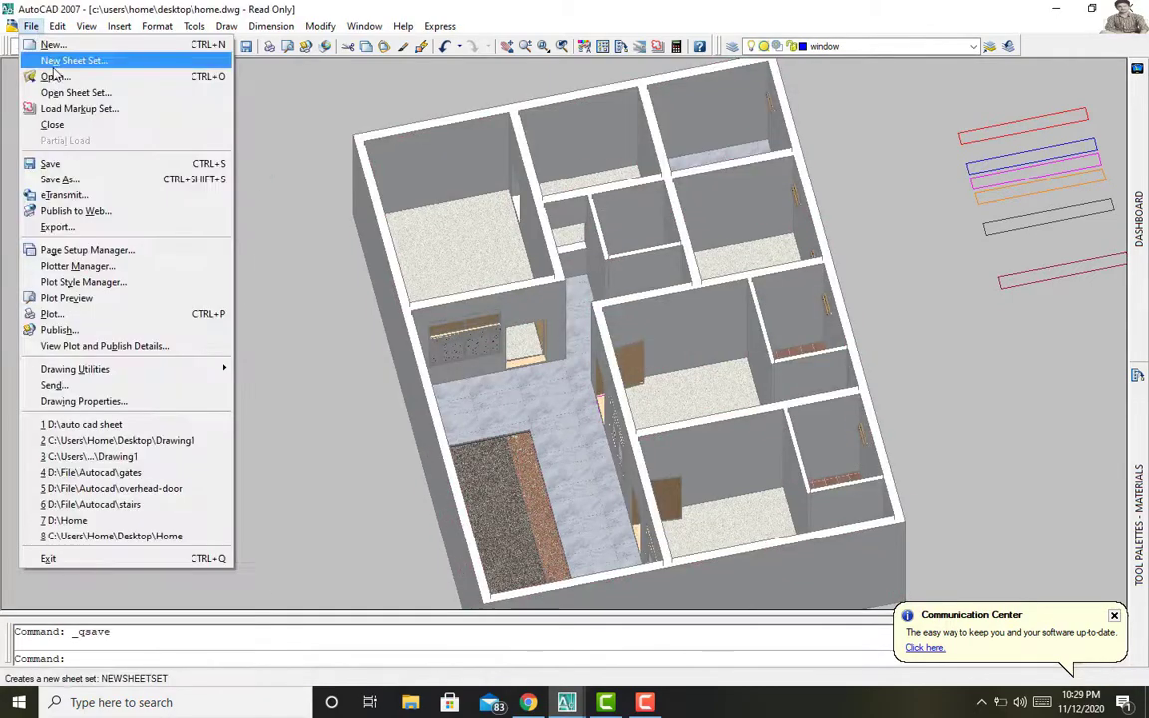
{"action": "left_click", "coordinate": [51, 176]}
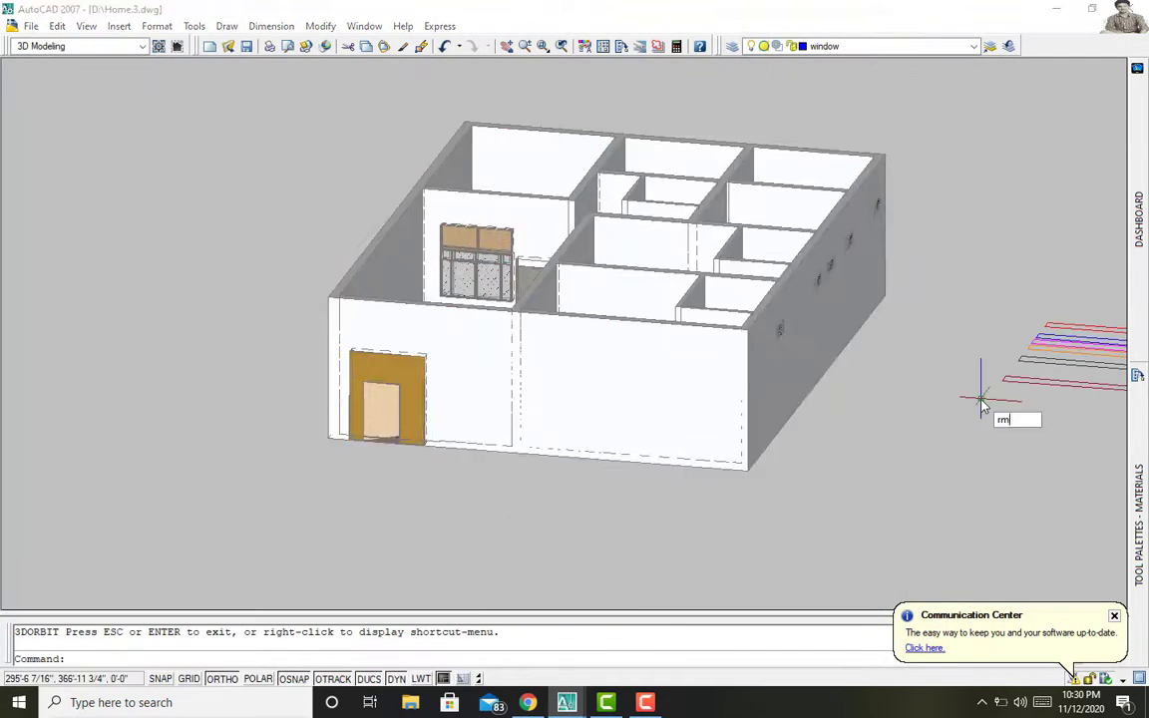
{"action": "key", "text": "Escape"}
{"action": "left_click", "coordinate": [1017, 187]}
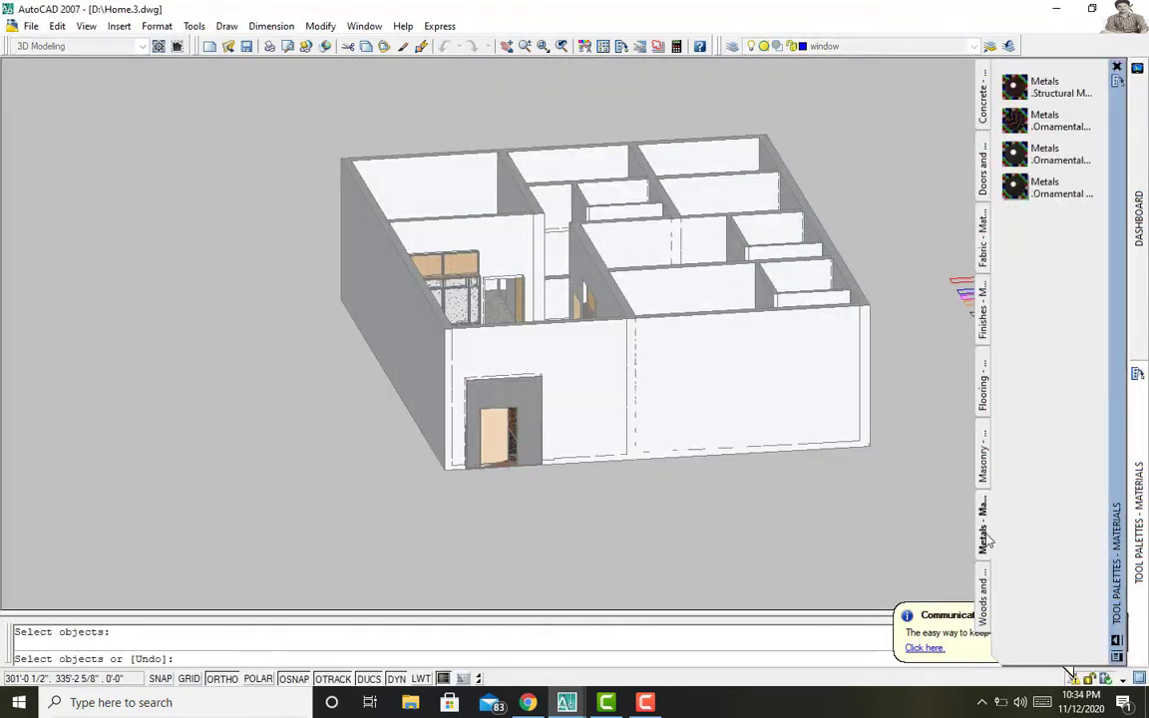
Step: In the RMAT Material Editor, give Material 2 a wood texture diffuse map with reduced shininess
{"action": "type", "text": "rmat"}
{"action": "key", "text": "Return"}
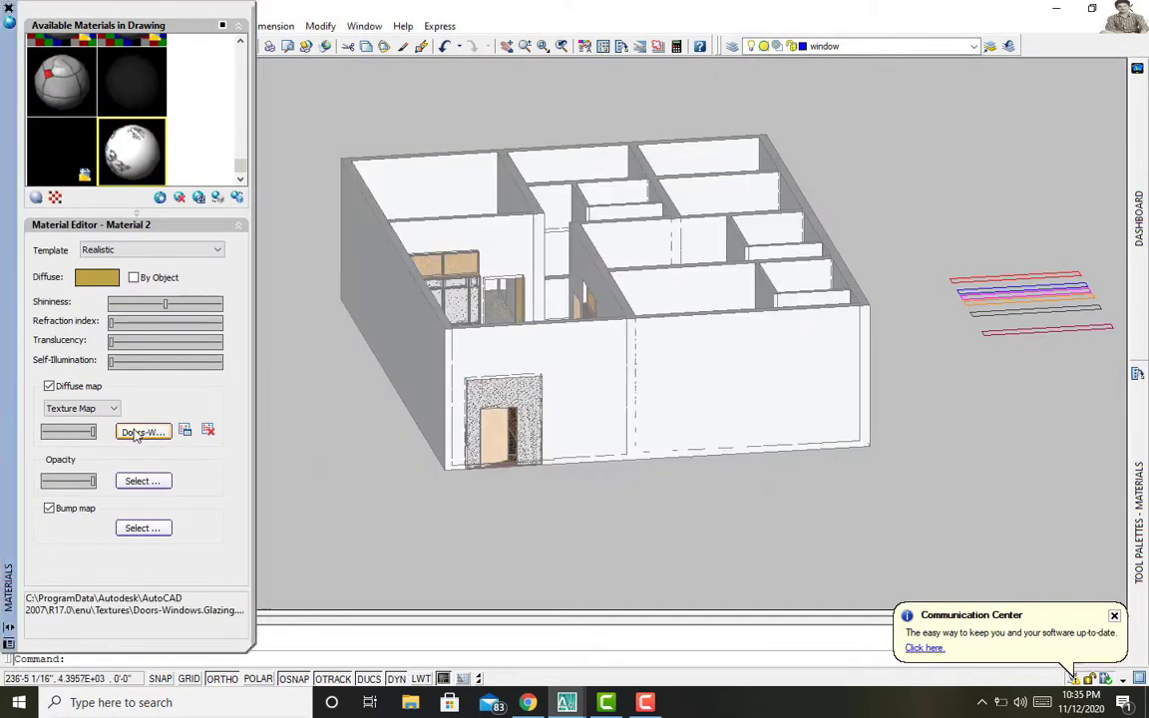
{"action": "left_click_drag", "start_coordinate": [93, 481], "coordinate": [50, 483]}
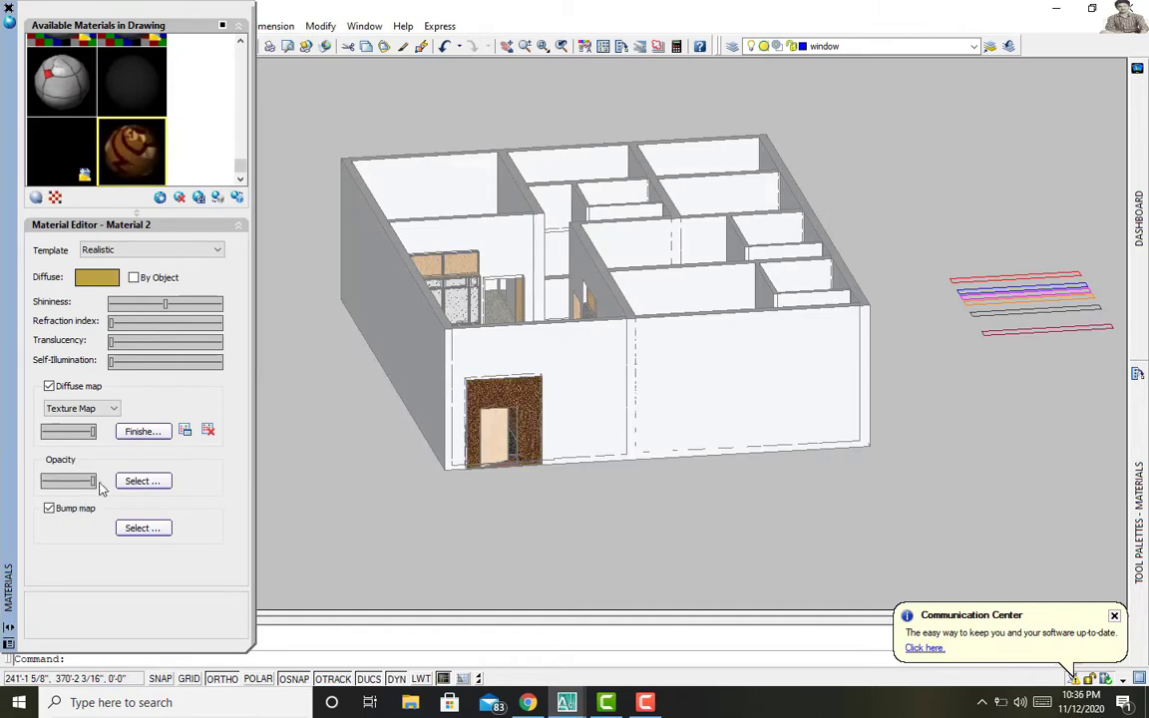
{"action": "left_click", "coordinate": [143, 481]}
{"action": "left_click", "coordinate": [462, 412]}
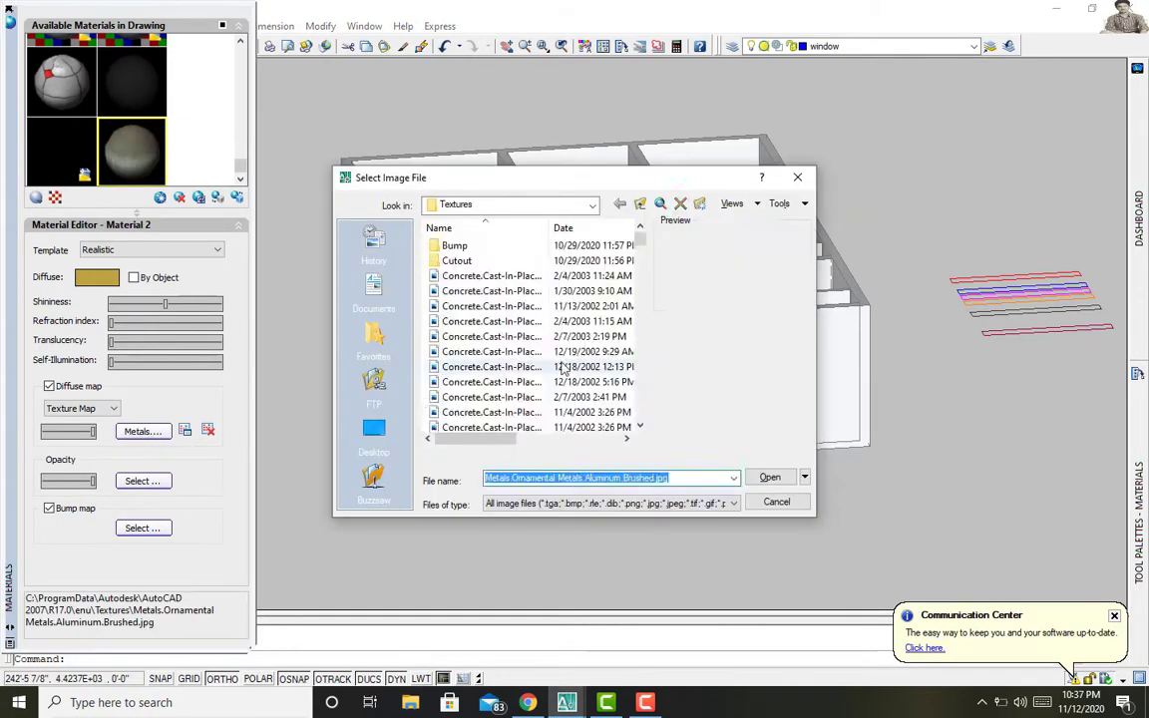
{"action": "double_click", "coordinate": [535, 382]}
{"action": "left_click_drag", "start_coordinate": [166, 303], "coordinate": [131, 305]}
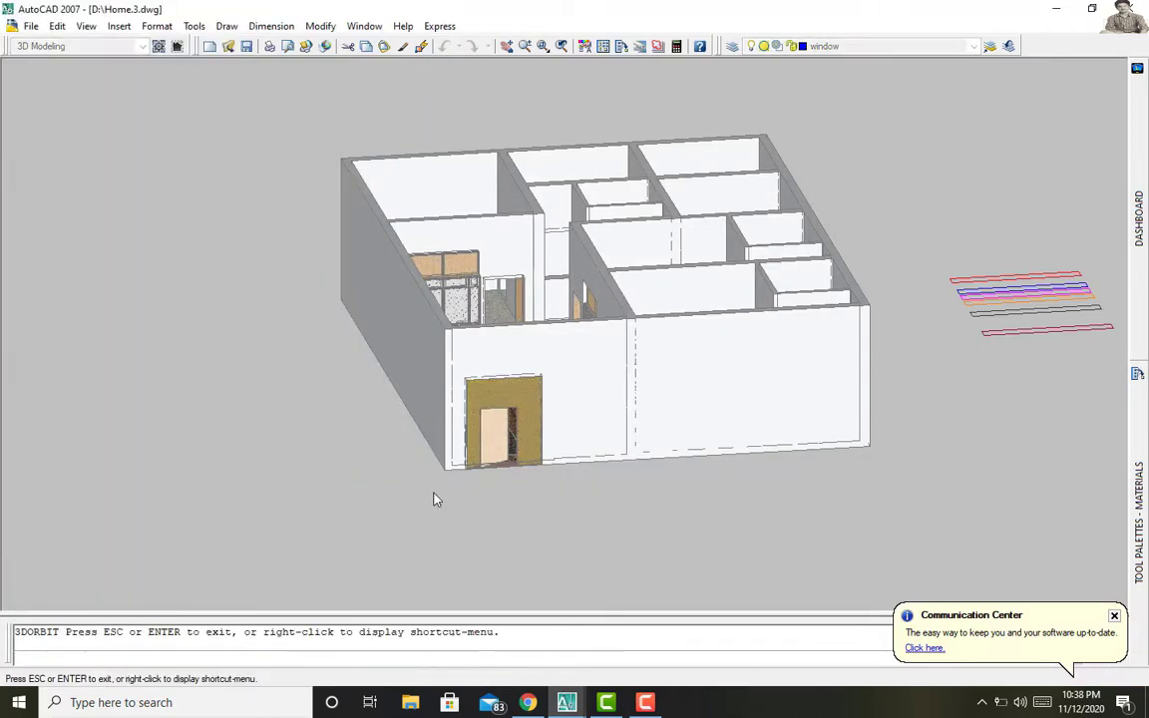
{"action": "mouse_move", "coordinate": [436, 500]}
{"action": "middle_mouse_down", "text": "shift"}
{"action": "mouse_move", "coordinate": [464, 410]}
{"action": "mouse_move", "coordinate": [654, 547]}
{"action": "mouse_move", "coordinate": [384, 517]}
{"action": "mouse_move", "coordinate": [499, 346]}
{"action": "middle_mouse_up", "text": "shift"}
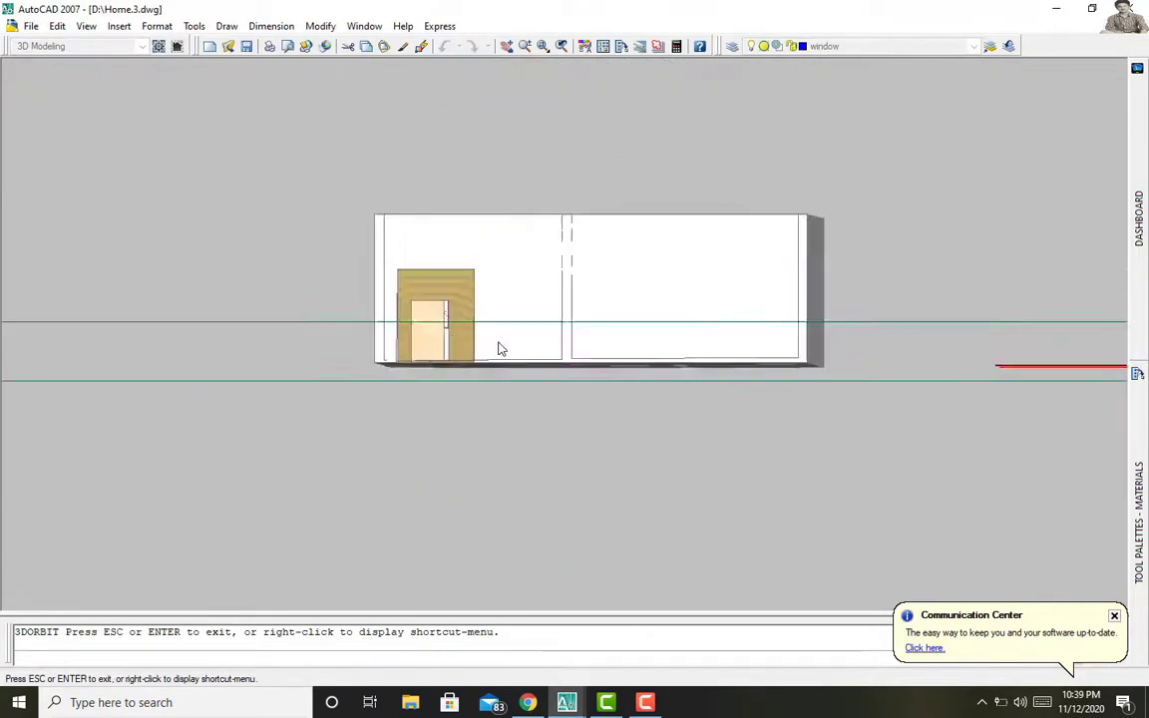
Step: Create Material 3 with a dark mesh texture diffuse map and apply it to the ventilator blocks
{"action": "scroll", "coordinate": [538, 220], "scroll_direction": "up", "scroll_amount": 5}
{"action": "scroll", "coordinate": [290, 413], "scroll_direction": "up", "scroll_amount": 3}
{"action": "scroll", "coordinate": [423, 423], "scroll_direction": "down", "scroll_amount": 3}
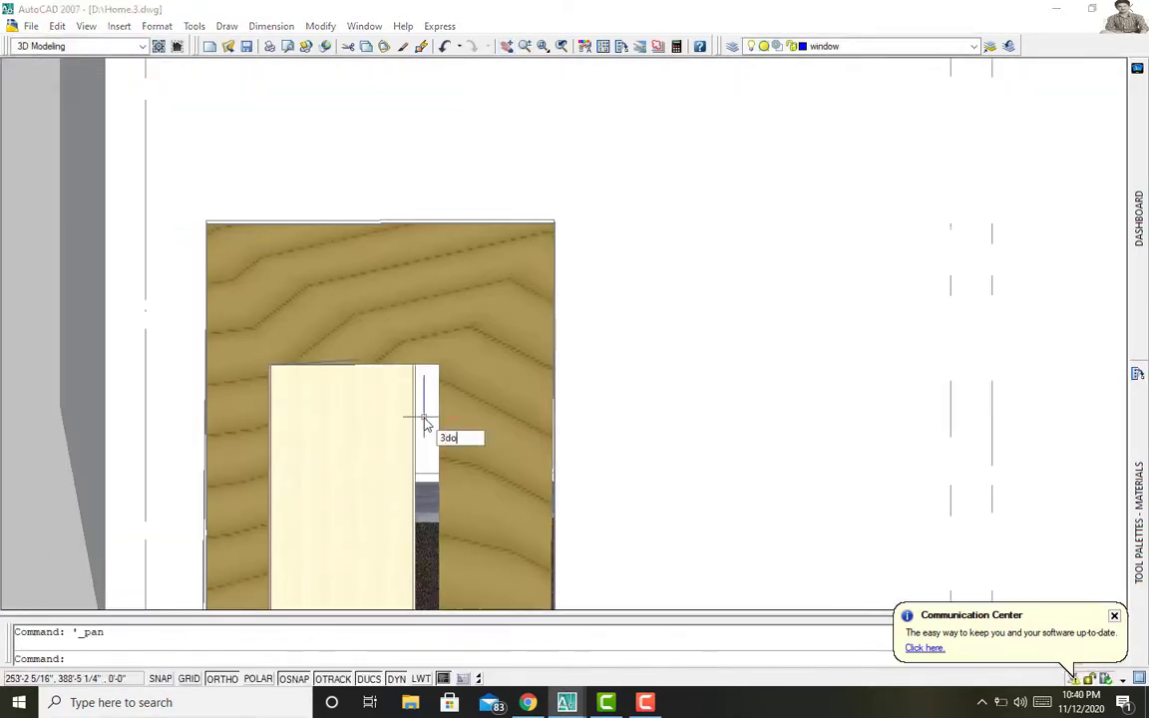
{"action": "left_click", "coordinate": [525, 46]}
{"action": "scroll", "coordinate": [593, 436], "scroll_direction": "up", "scroll_amount": 5}
{"action": "mouse_move", "coordinate": [592, 436]}
{"action": "middle_mouse_down", "text": "shift"}
{"action": "mouse_move", "coordinate": [594, 476]}
{"action": "mouse_move", "coordinate": [511, 313]}
{"action": "mouse_move", "coordinate": [296, 423]}
{"action": "mouse_move", "coordinate": [849, 274]}
{"action": "middle_mouse_up", "text": "shift"}
{"action": "type", "text": "3c"}
{"action": "key", "text": "Return"}
{"action": "left_click_drag", "start_coordinate": [849, 274], "coordinate": [728, 385]}
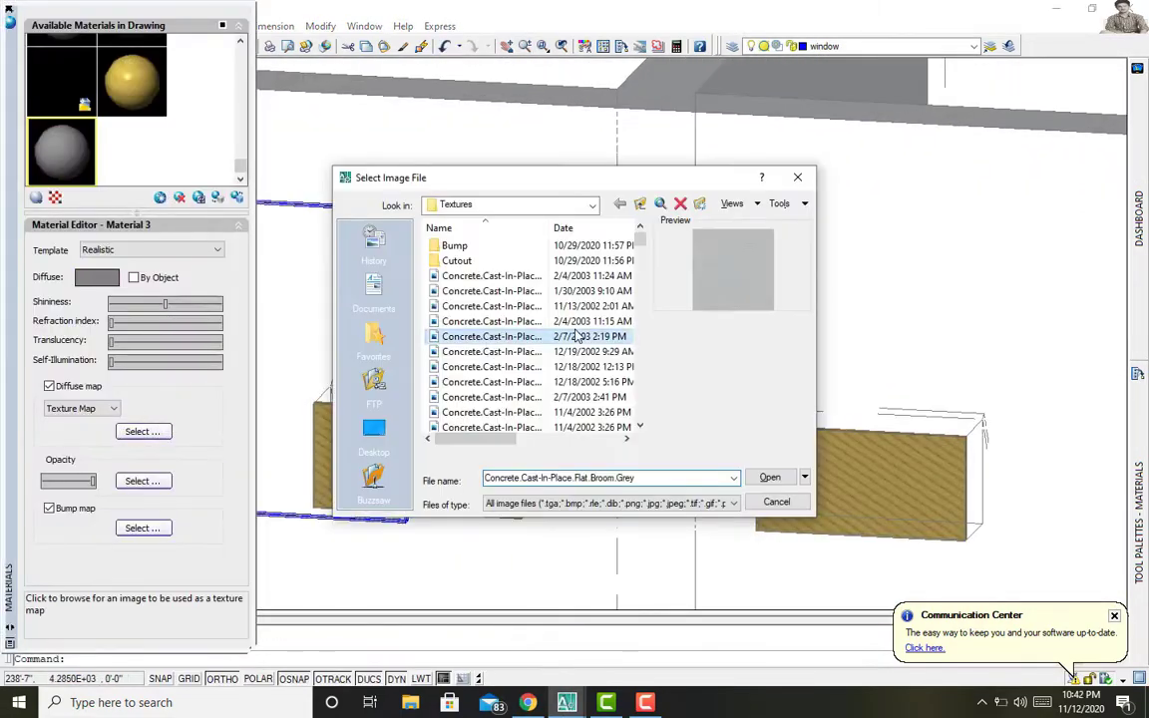
{"action": "left_click", "coordinate": [769, 479]}
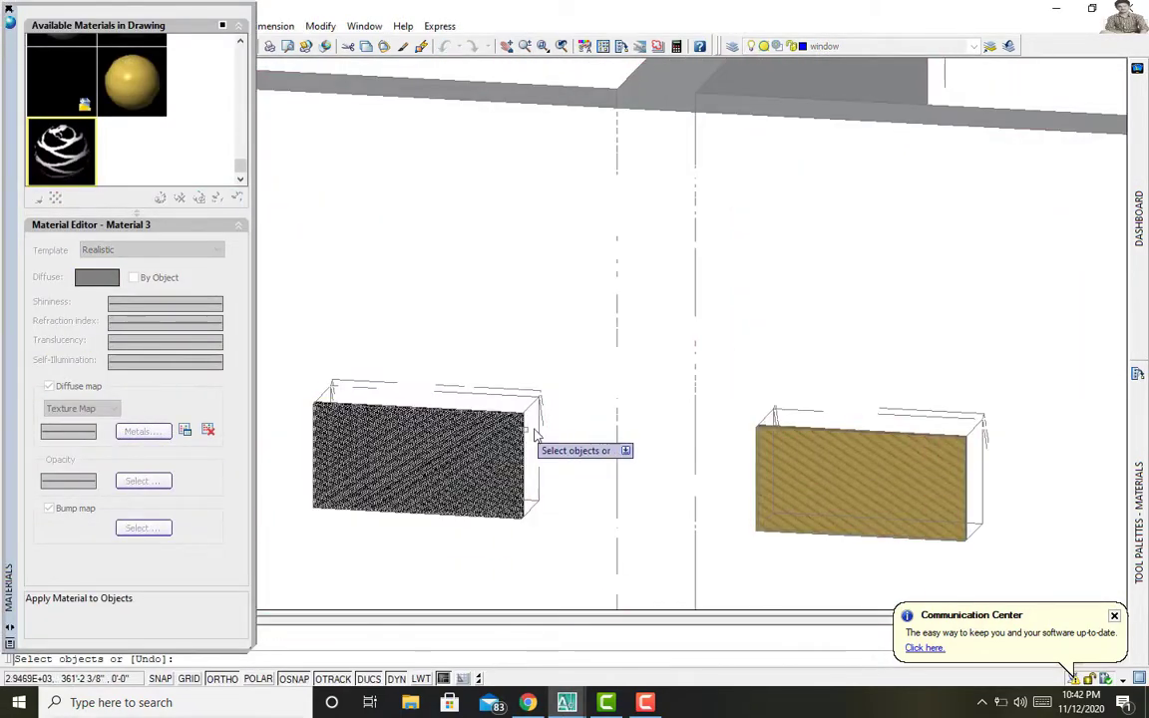
{"action": "key", "text": "Return"}
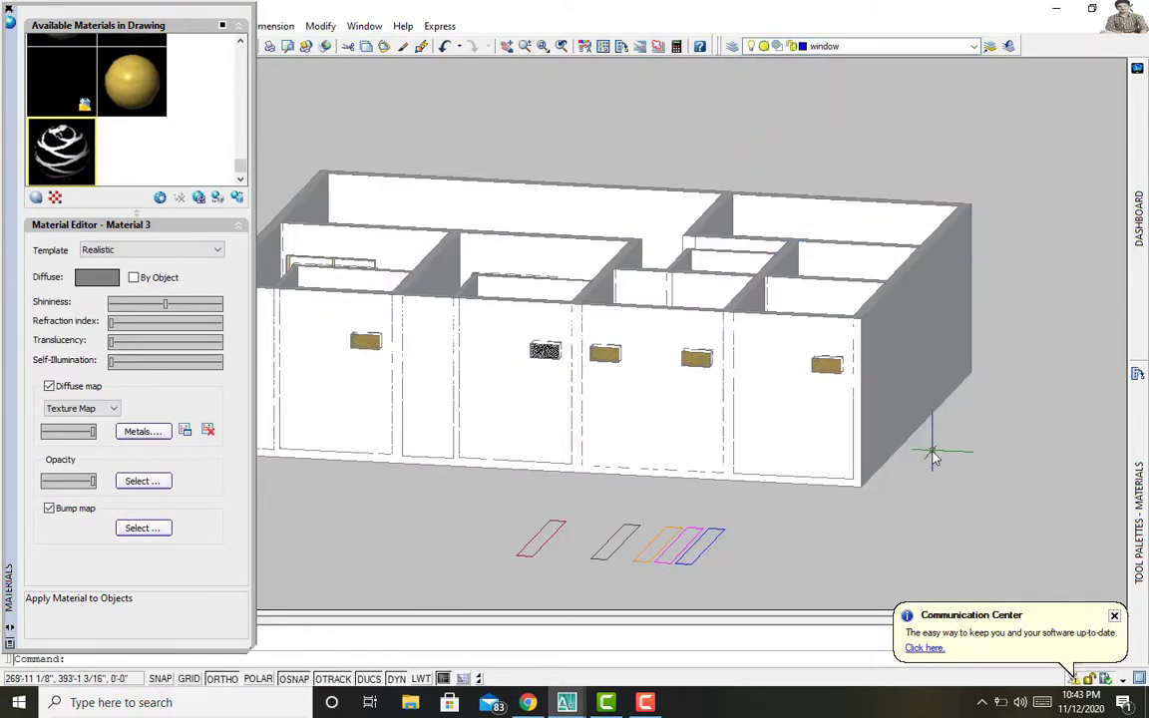
Step: Turn off the Wall layer and the other layers, leaving the windows visible
{"action": "left_click", "coordinate": [973, 46]}
{"action": "left_click", "coordinate": [760, 206]}
{"action": "left_click", "coordinate": [412, 235]}
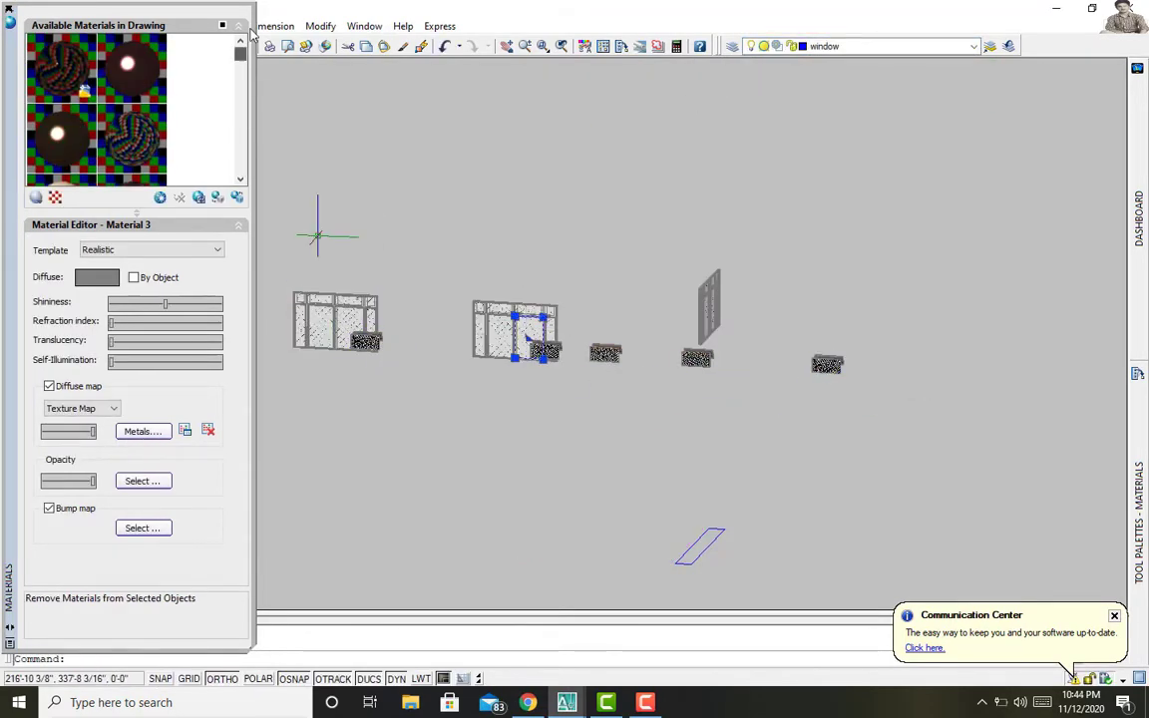
{"action": "left_click", "coordinate": [762, 45]}
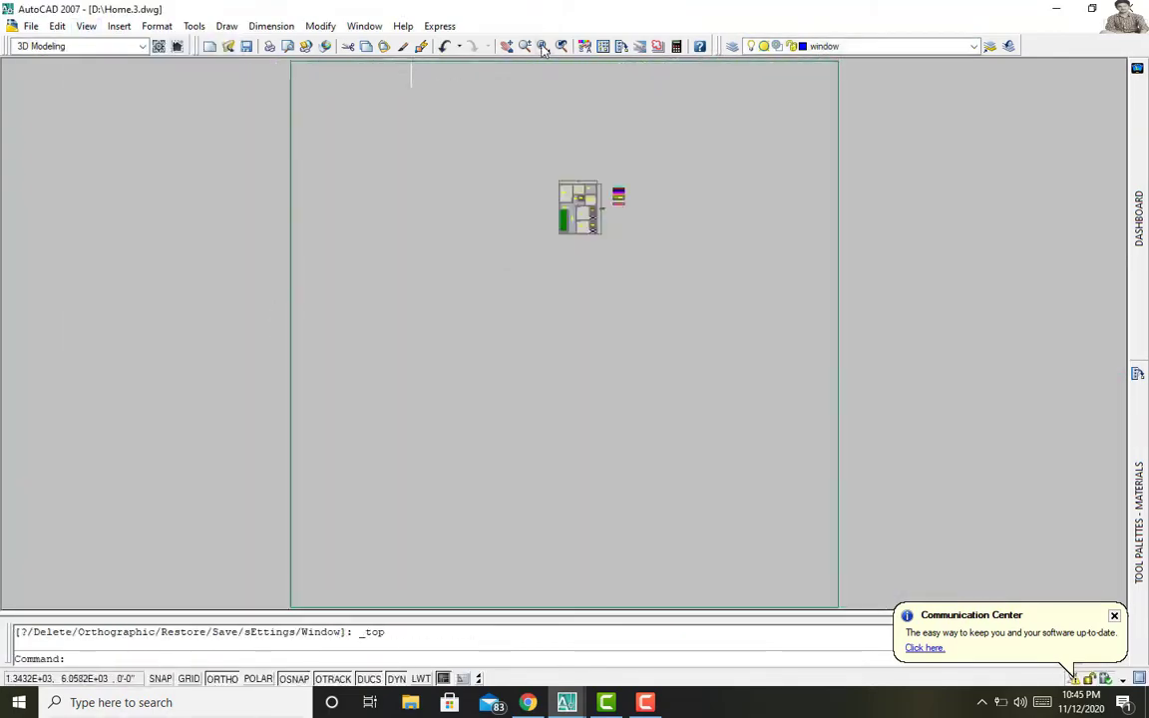
Step: Zoom into the floor plan, select the window and grip-stretch its corner
{"action": "left_click", "coordinate": [543, 46]}
{"action": "left_click", "coordinate": [549, 178]}
{"action": "left_click", "coordinate": [631, 245]}
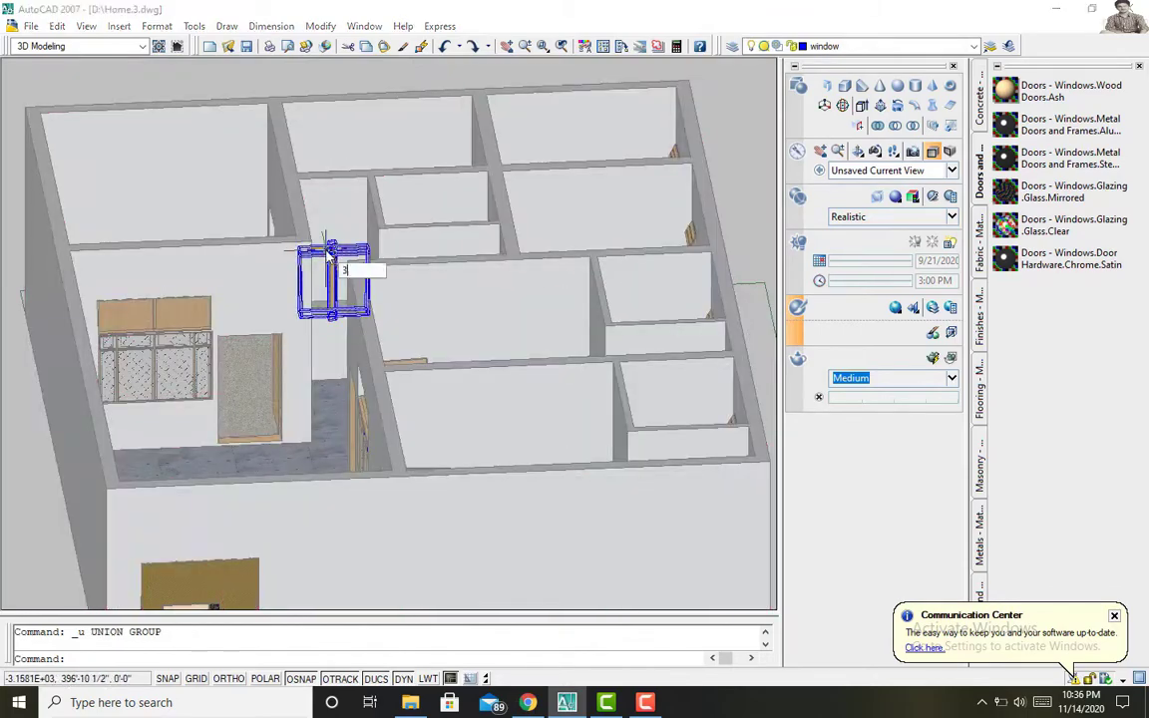
{"action": "mouse_move", "coordinate": [329, 255]}
{"action": "middle_mouse_down", "text": "shift"}
{"action": "mouse_move", "coordinate": [397, 551]}
{"action": "mouse_move", "coordinate": [431, 531]}
{"action": "mouse_move", "coordinate": [767, 519]}
{"action": "middle_mouse_up", "text": "shift"}
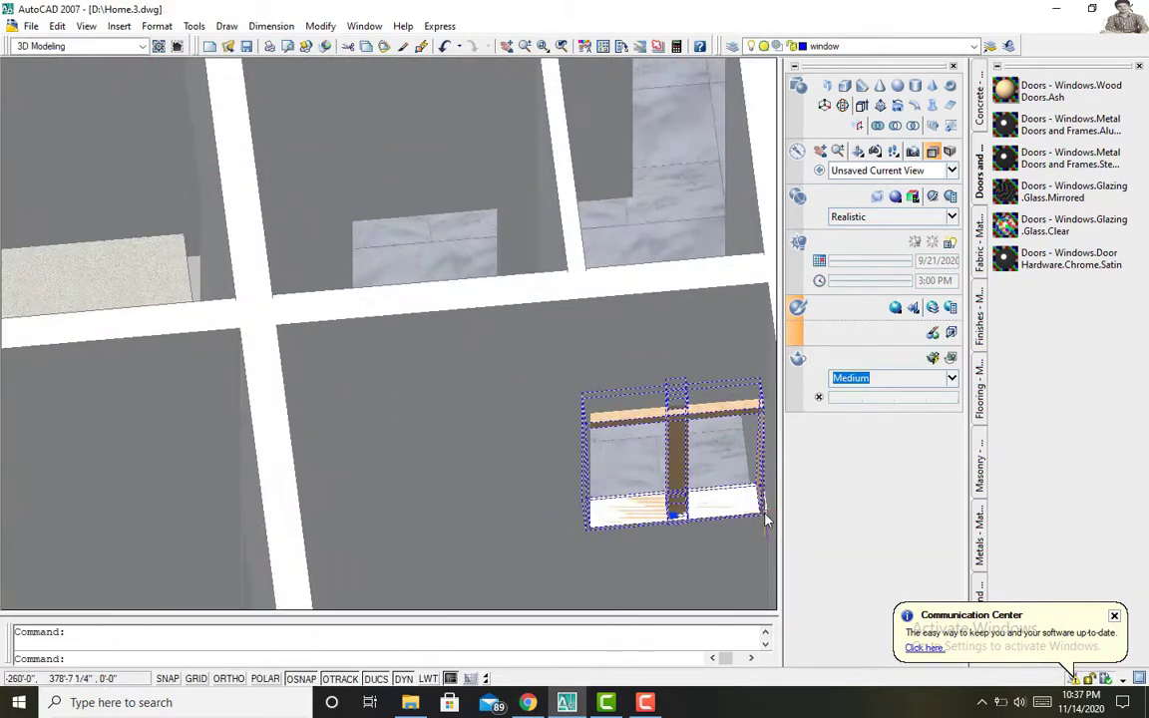
{"action": "left_click", "coordinate": [675, 516]}
{"action": "left_click", "coordinate": [599, 469]}
Step: Move the window into place and switch to AutoCAD Classic with the side panels closed
{"action": "type", "text": "m"}
{"action": "key", "text": "Return"}
{"action": "left_click", "coordinate": [511, 544]}
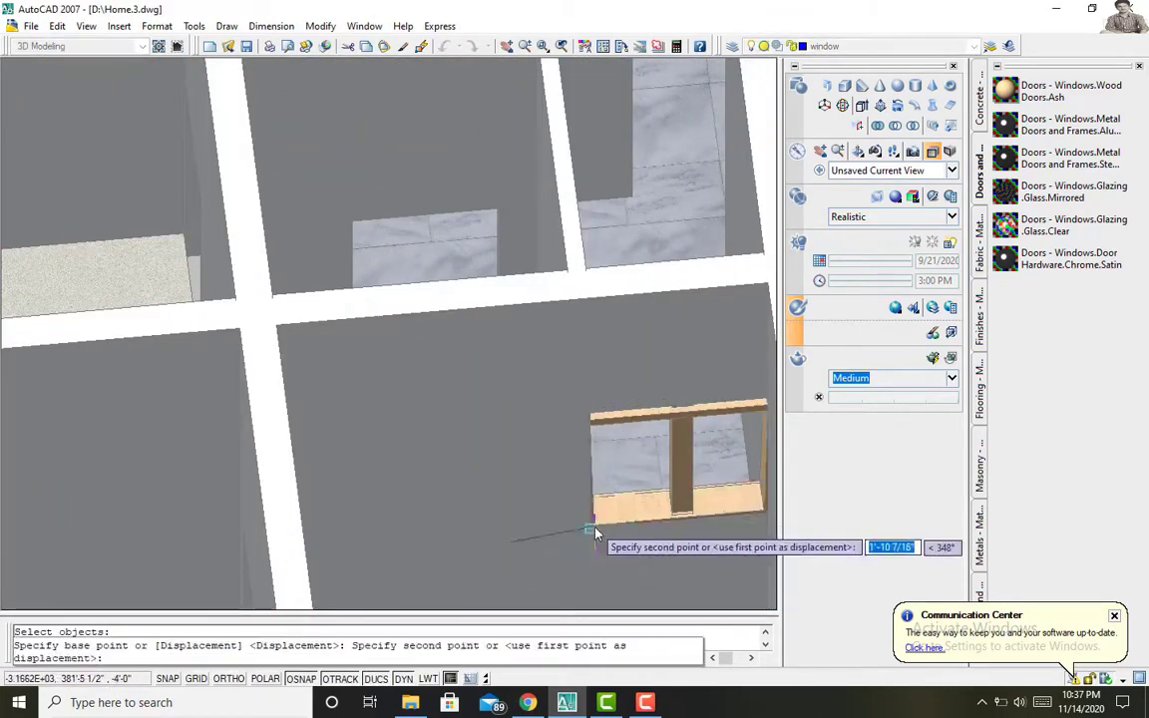
{"action": "mouse_move", "coordinate": [596, 534]}
{"action": "middle_mouse_down", "text": "shift"}
{"action": "mouse_move", "coordinate": [720, 554]}
{"action": "mouse_move", "coordinate": [279, 538]}
{"action": "mouse_move", "coordinate": [688, 398]}
{"action": "mouse_move", "coordinate": [471, 204]}
{"action": "mouse_move", "coordinate": [571, 226]}
{"action": "middle_mouse_up", "text": "shift"}
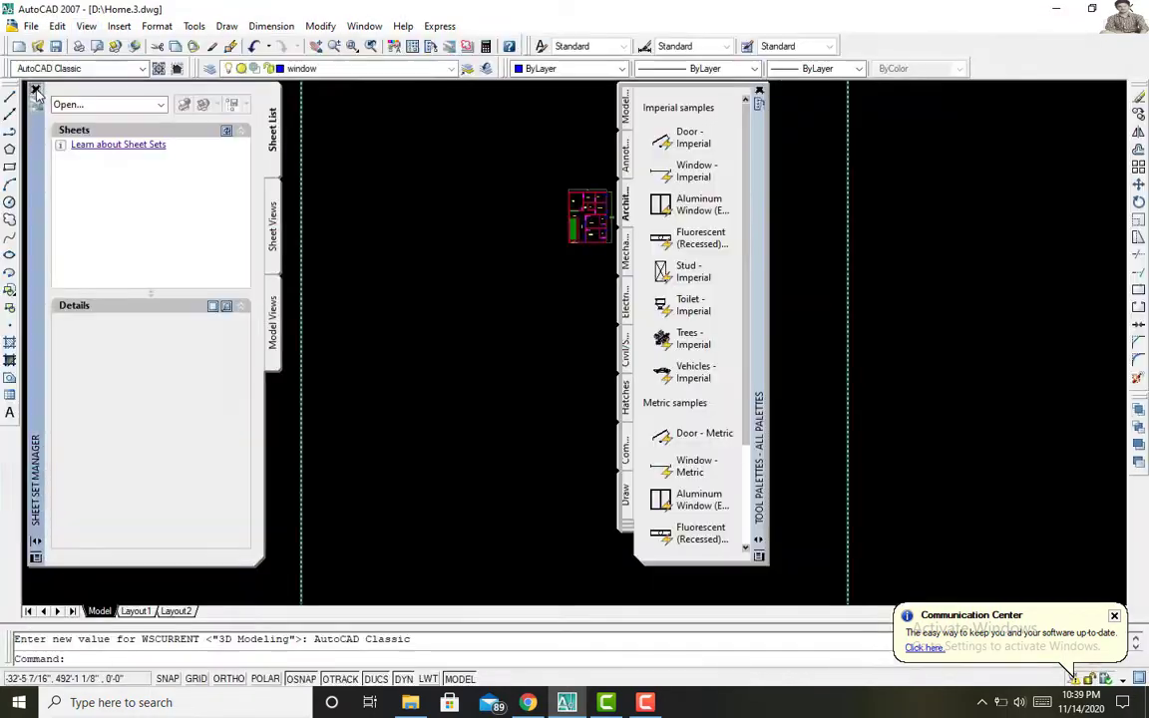
{"action": "left_click", "coordinate": [35, 90]}
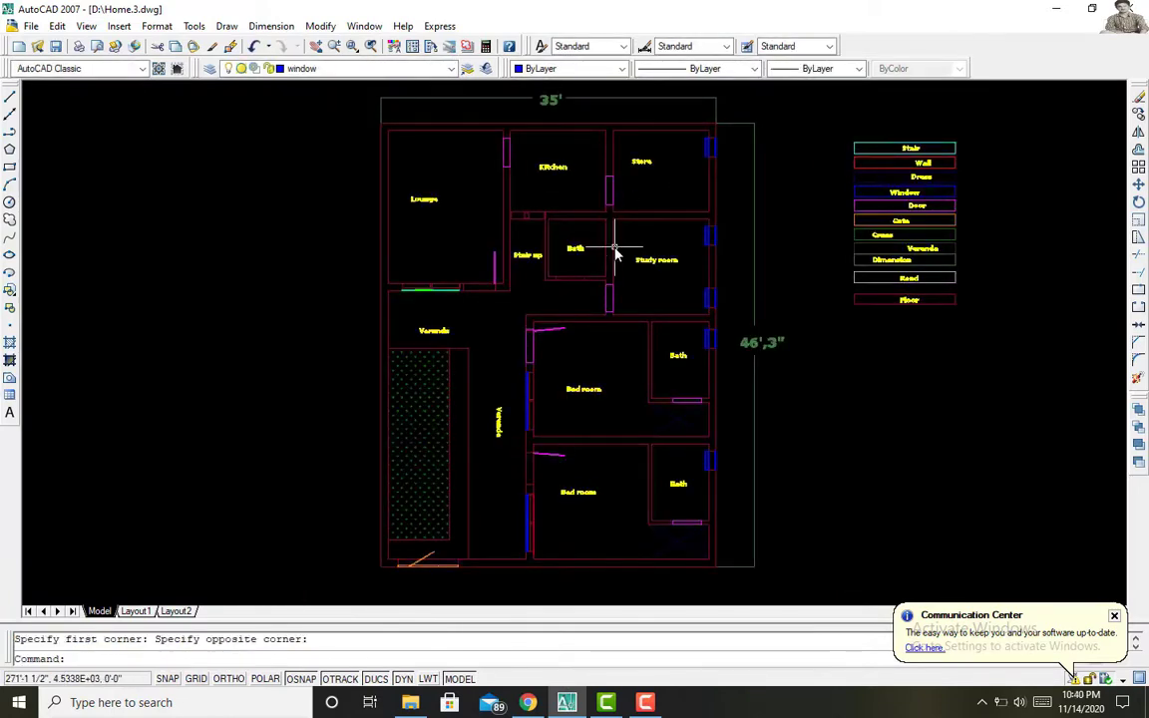
Step: On the stair layer, draw the step rectangle with RECTANG using a 2.5 dimension
{"action": "left_click", "coordinate": [119, 25]}
{"action": "type", "text": "rec"}
{"action": "key", "text": "Return"}
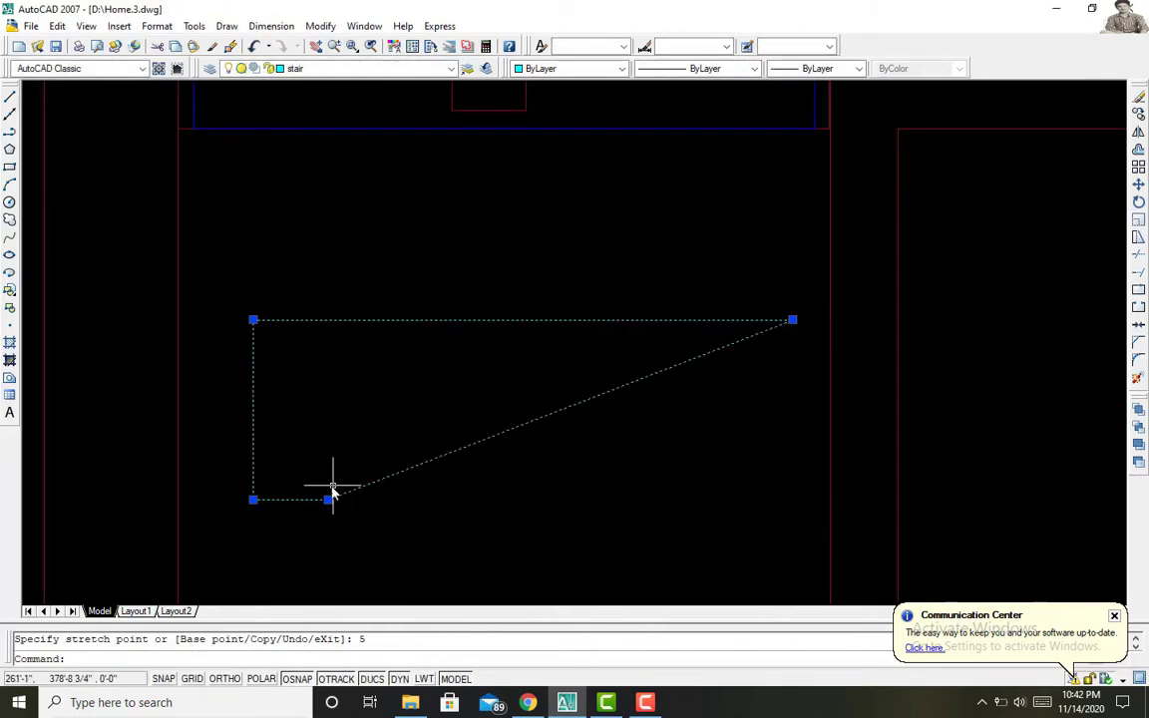
{"action": "type", "text": "2.5"}
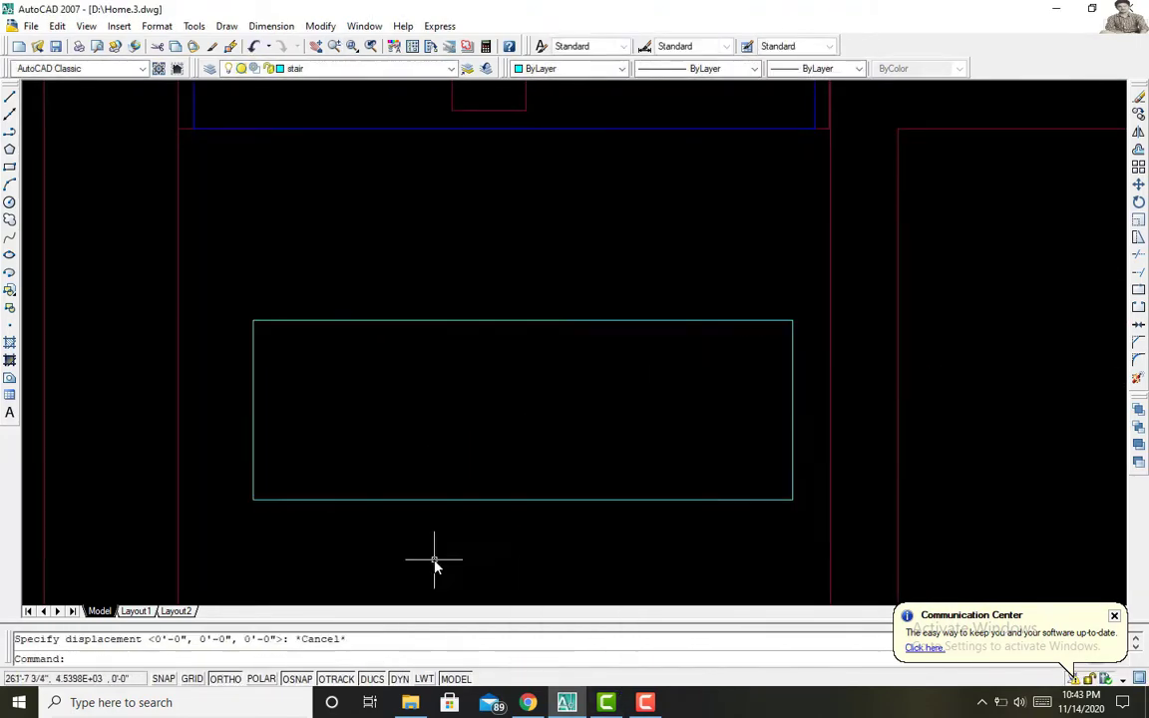
{"action": "left_click", "coordinate": [486, 497]}
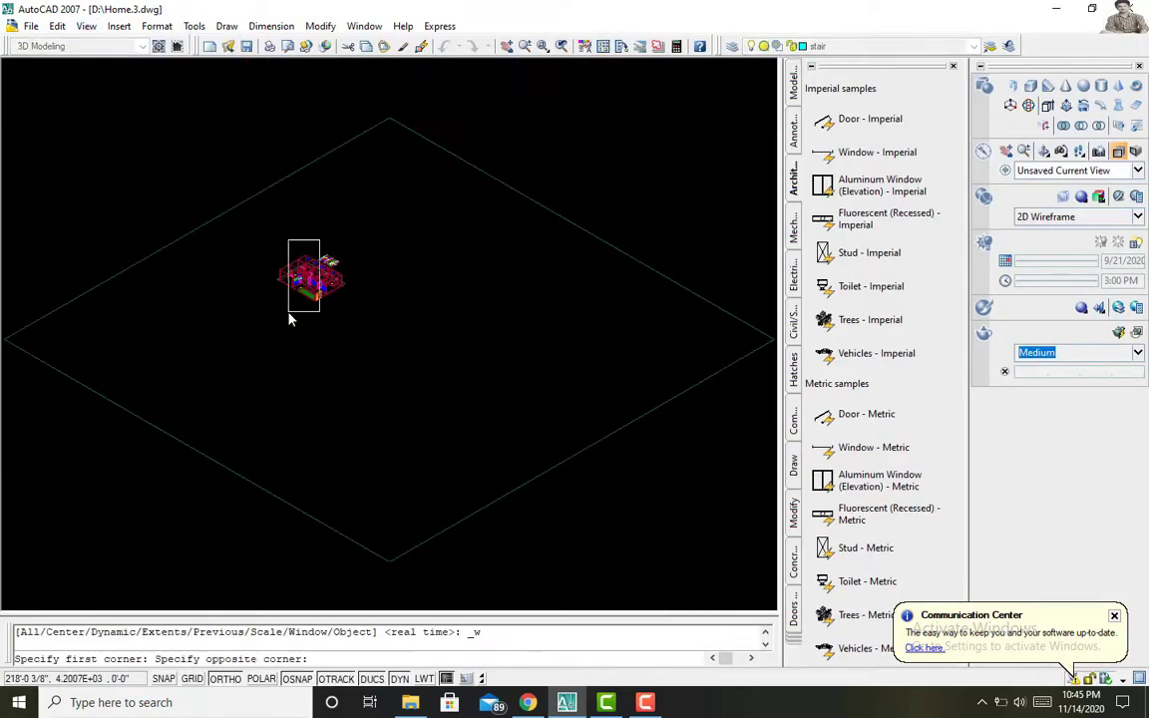
Step: Zoom in on the stair area and grip-stretch the cyan landing block longer
{"action": "left_click", "coordinate": [341, 407]}
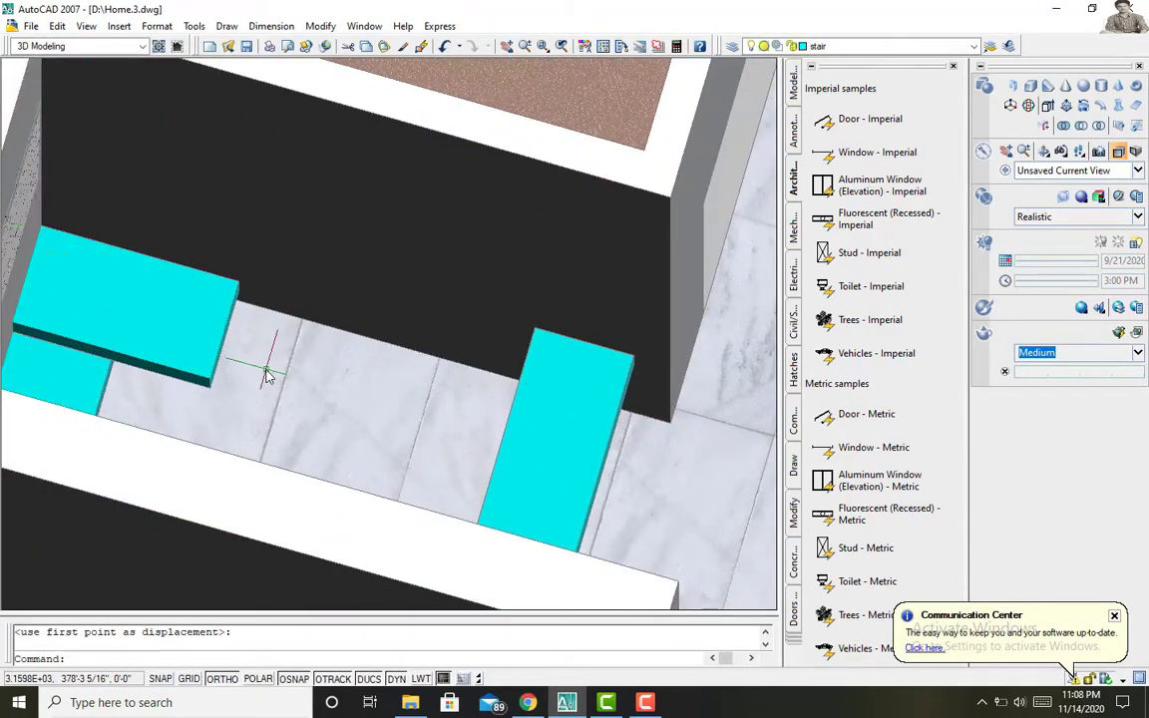
{"action": "left_click", "coordinate": [154, 390]}
{"action": "left_click", "coordinate": [140, 272]}
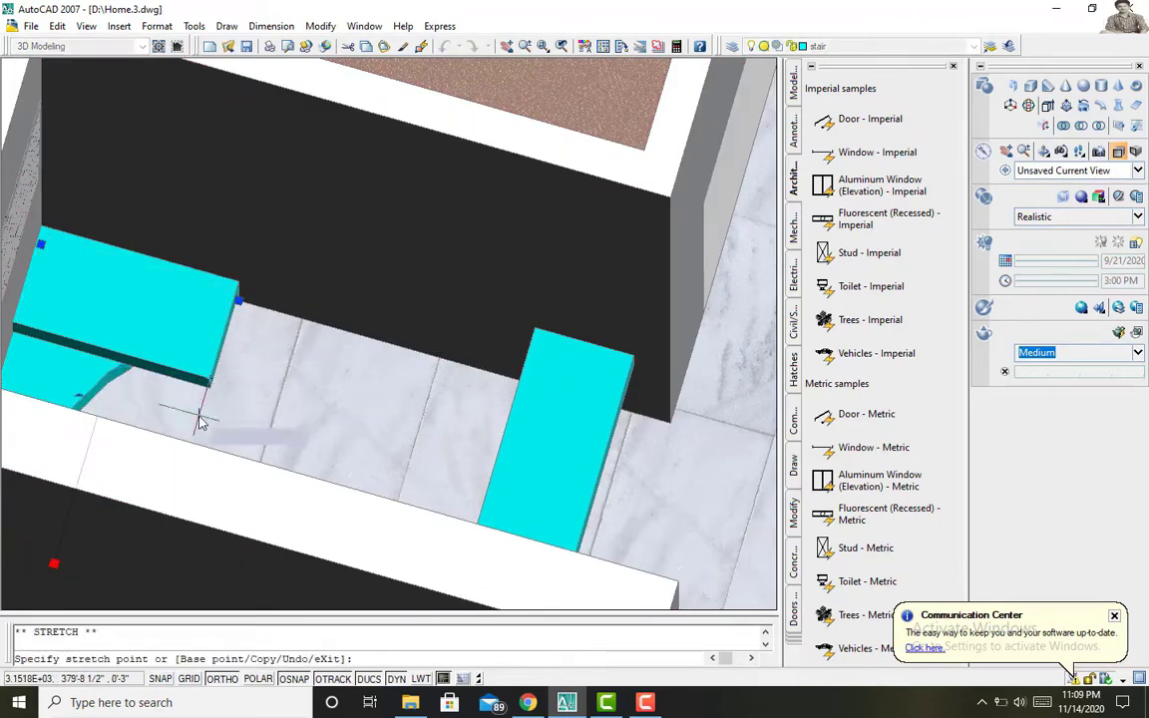
{"action": "scroll", "coordinate": [200, 421], "scroll_direction": "down", "scroll_amount": 3}
{"action": "scroll", "coordinate": [392, 403], "scroll_direction": "up", "scroll_amount": 5}
{"action": "middle_click_drag", "start_coordinate": [426, 278], "coordinate": [226, 346]}
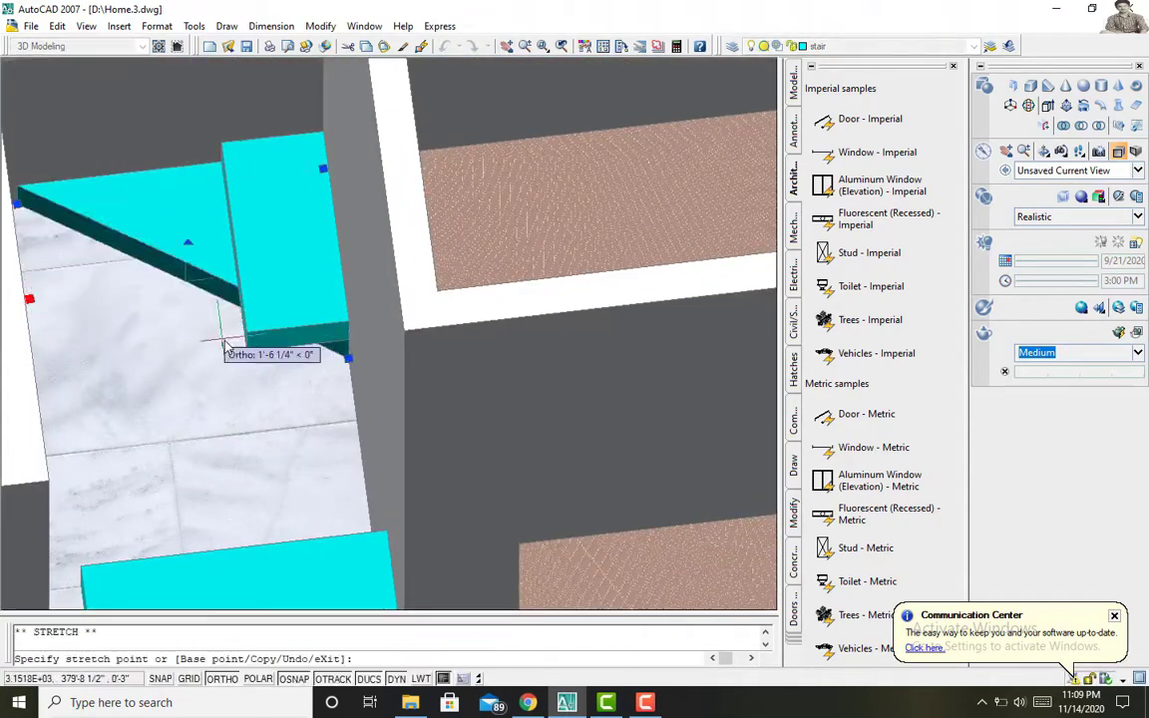
{"action": "left_click", "coordinate": [218, 402]}
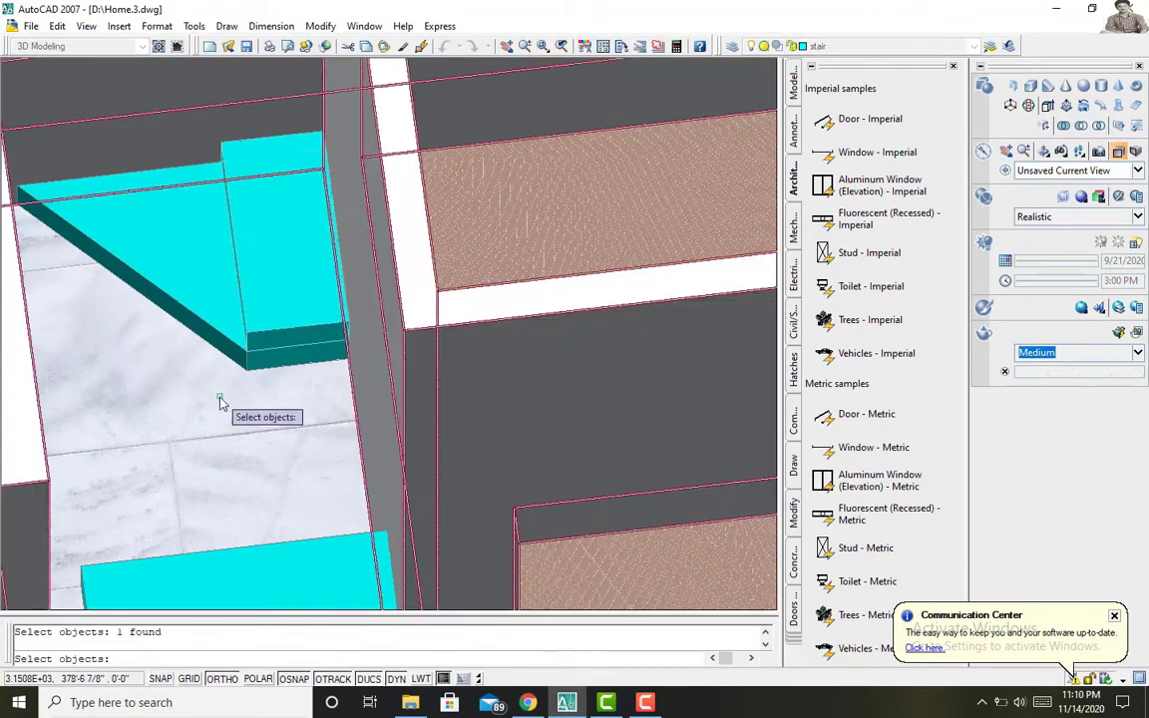
Step: Rotate the cyan block in 3D about an axis picked on the block
{"action": "left_click", "coordinate": [346, 326]}
{"action": "left_click", "coordinate": [226, 525]}
{"action": "left_click", "coordinate": [347, 300]}
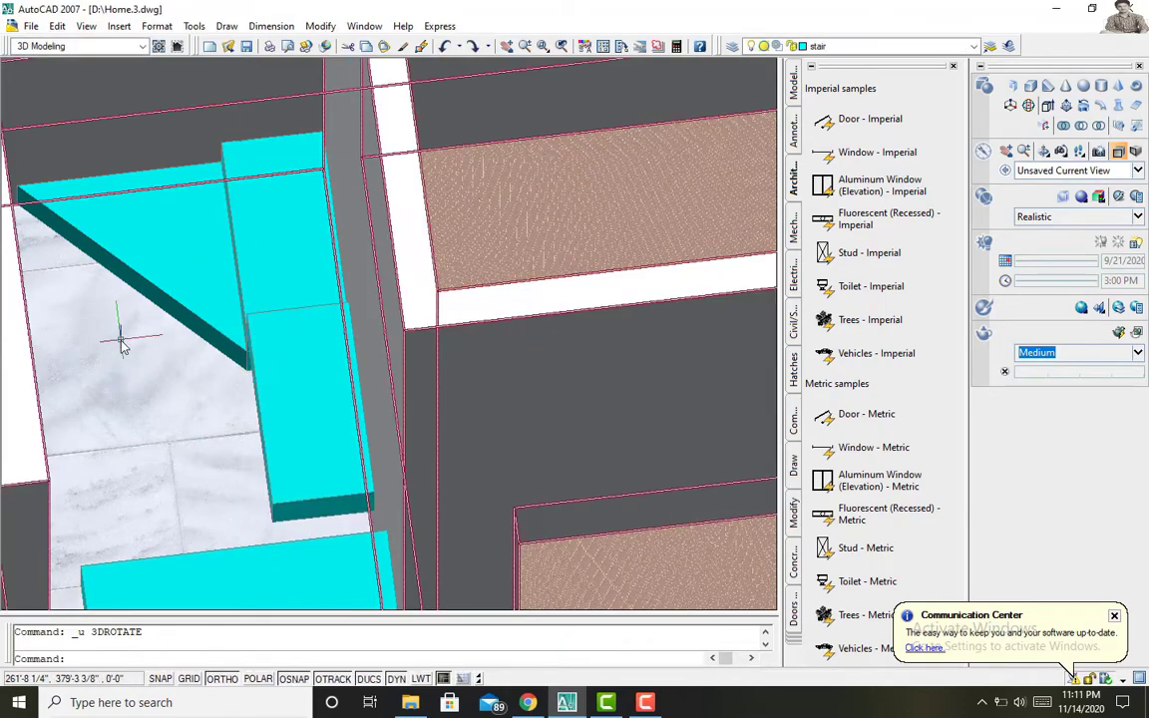
{"action": "mouse_move", "coordinate": [196, 256]}
{"action": "middle_mouse_down", "text": "shift"}
{"action": "mouse_move", "coordinate": [353, 350]}
{"action": "mouse_move", "coordinate": [238, 293]}
{"action": "middle_mouse_up", "text": "shift"}
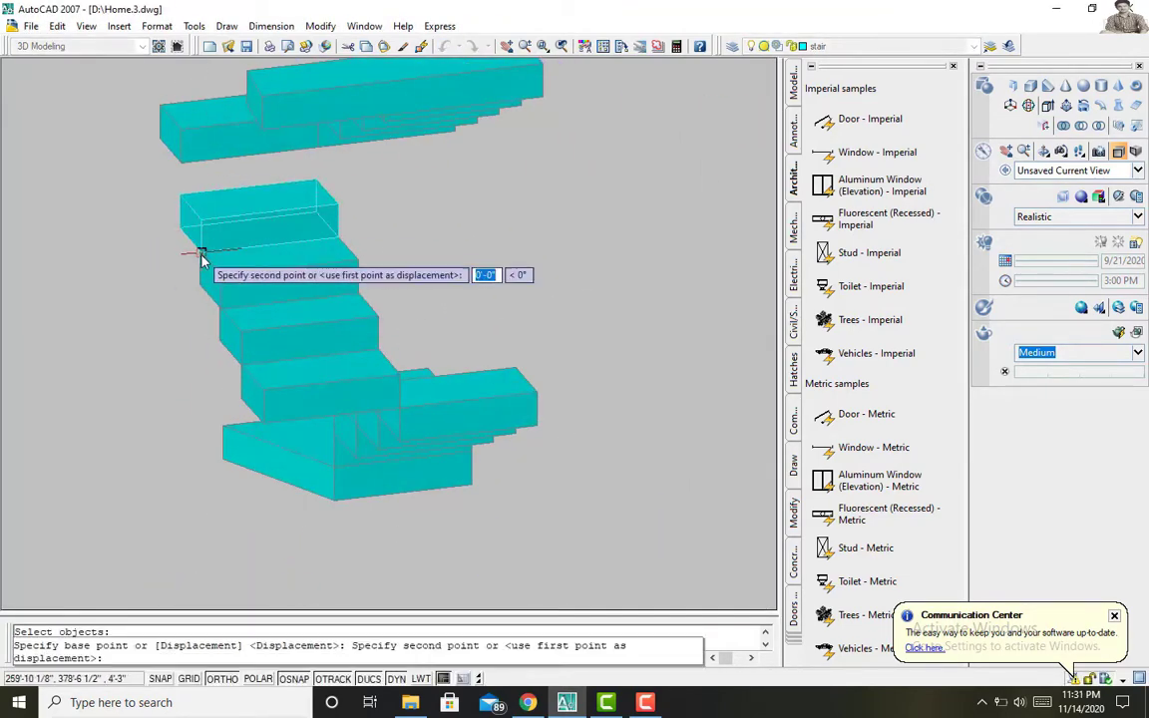
Step: Copy the step upward and move the steps to their new position
{"action": "left_click", "coordinate": [177, 169]}
{"action": "key", "text": "Return"}
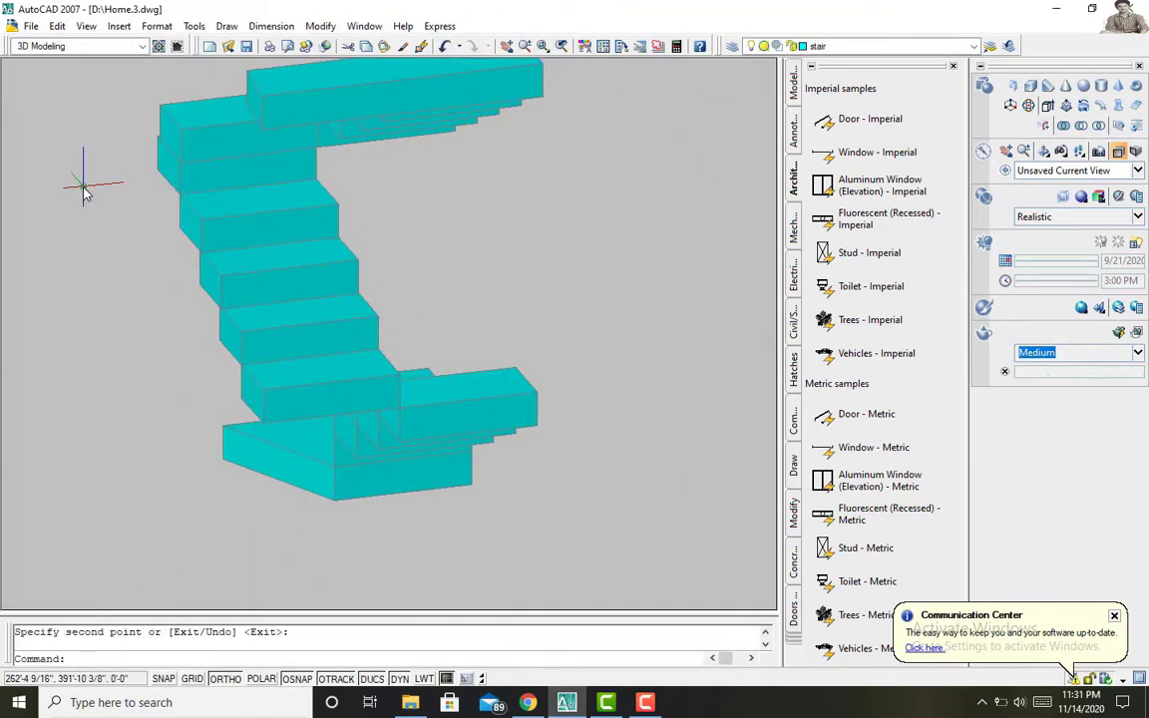
{"action": "middle_click_drag", "start_coordinate": [167, 170], "coordinate": [462, 200], "text": "shift"}
{"action": "left_click", "coordinate": [402, 377]}
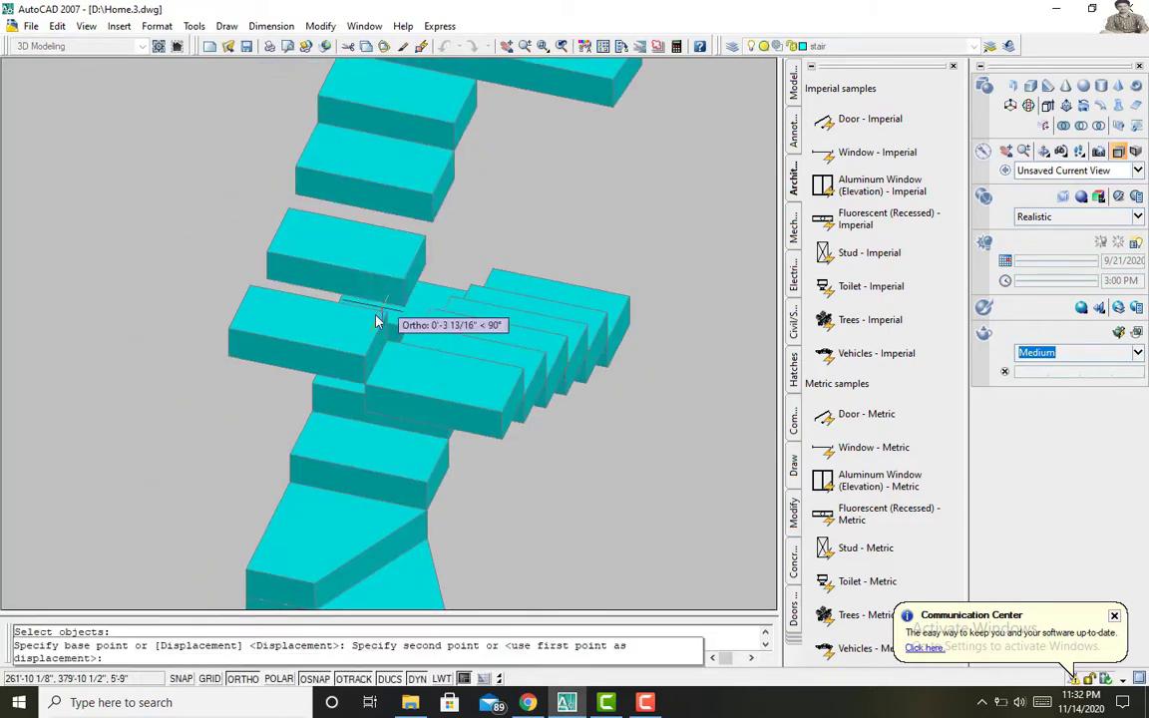
{"action": "left_click", "coordinate": [459, 135]}
{"action": "key", "text": "Return"}
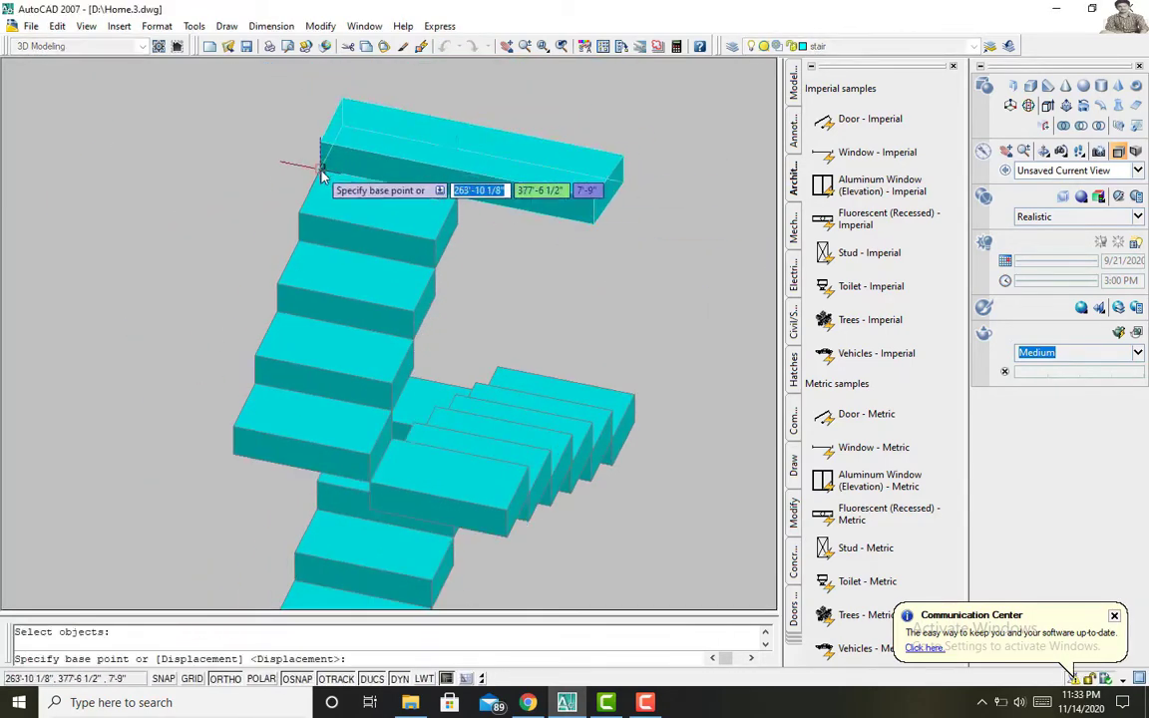
Step: Select the top step and move it from its corner, checking the stair from several angles
{"action": "mouse_move", "coordinate": [699, 290]}
{"action": "middle_mouse_down", "text": "shift"}
{"action": "mouse_move", "coordinate": [180, 341]}
{"action": "mouse_move", "coordinate": [464, 359]}
{"action": "middle_mouse_up", "text": "shift"}
{"action": "left_click", "coordinate": [320, 330]}
{"action": "key", "text": "Return"}
{"action": "left_click", "coordinate": [344, 349]}
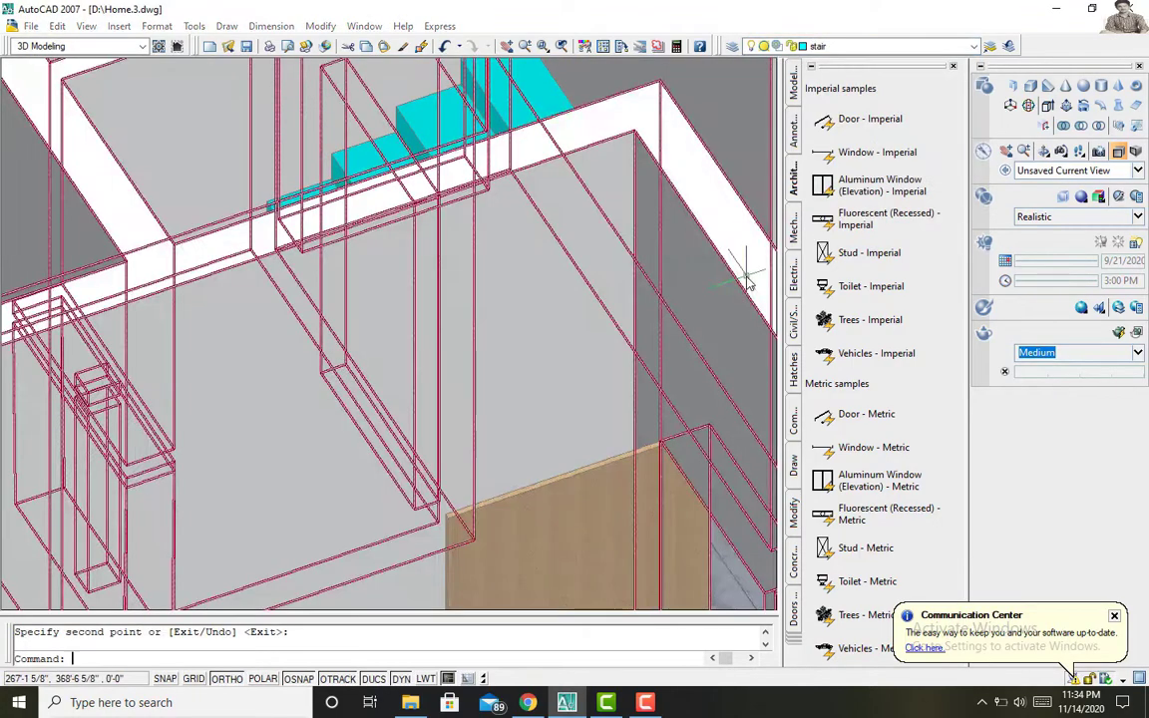
{"action": "mouse_move", "coordinate": [399, 299]}
{"action": "middle_mouse_down", "text": "shift"}
{"action": "mouse_move", "coordinate": [319, 242]}
{"action": "mouse_move", "coordinate": [303, 106]}
{"action": "mouse_move", "coordinate": [379, 322]}
{"action": "middle_mouse_up", "text": "shift"}
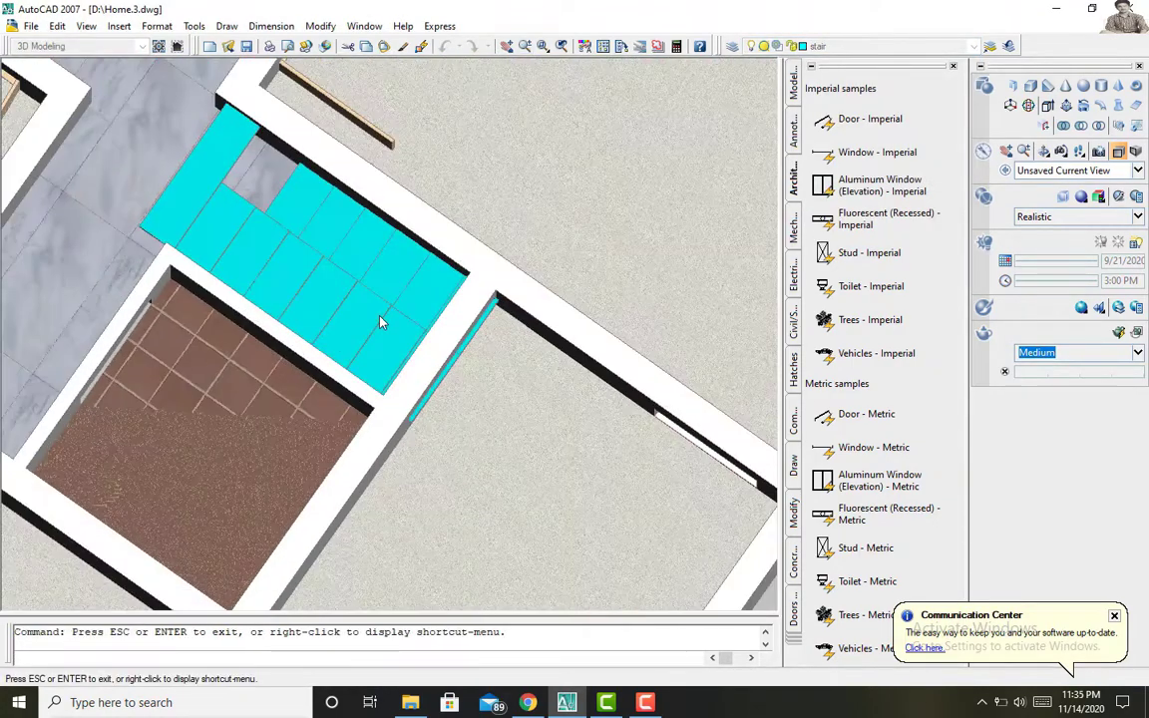
{"action": "middle_click_drag", "start_coordinate": [487, 377], "coordinate": [344, 351], "text": "shift"}
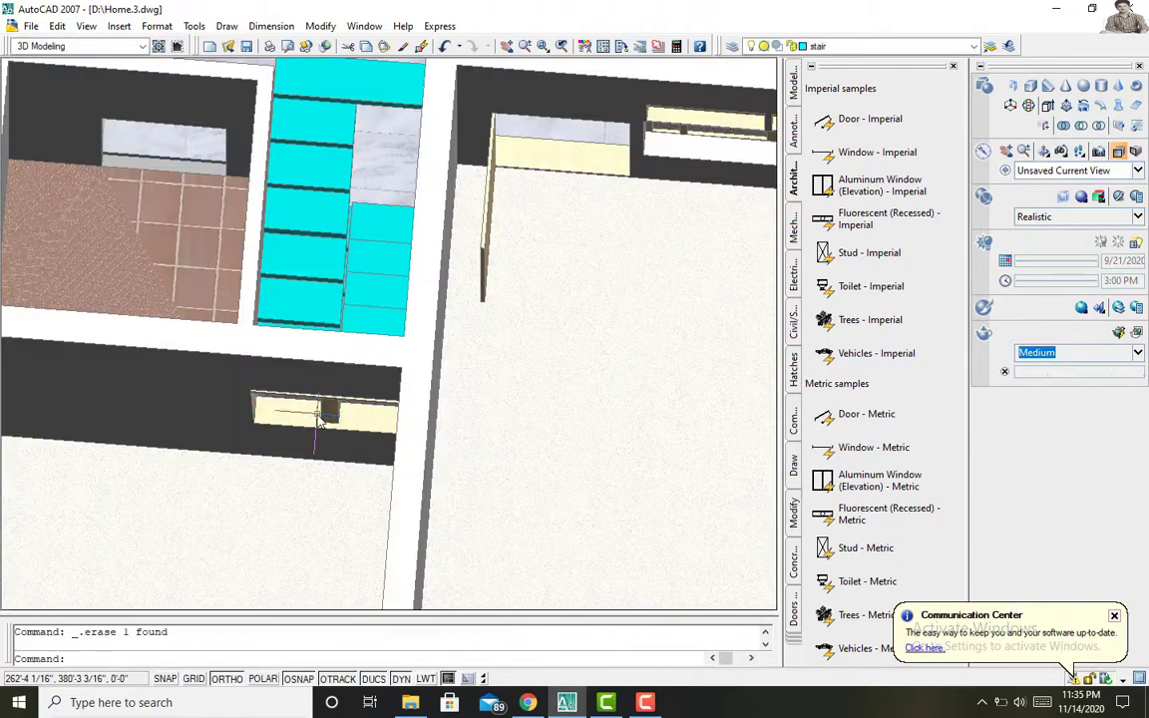
{"action": "middle_click_drag", "start_coordinate": [667, 218], "coordinate": [355, 390], "text": "shift"}
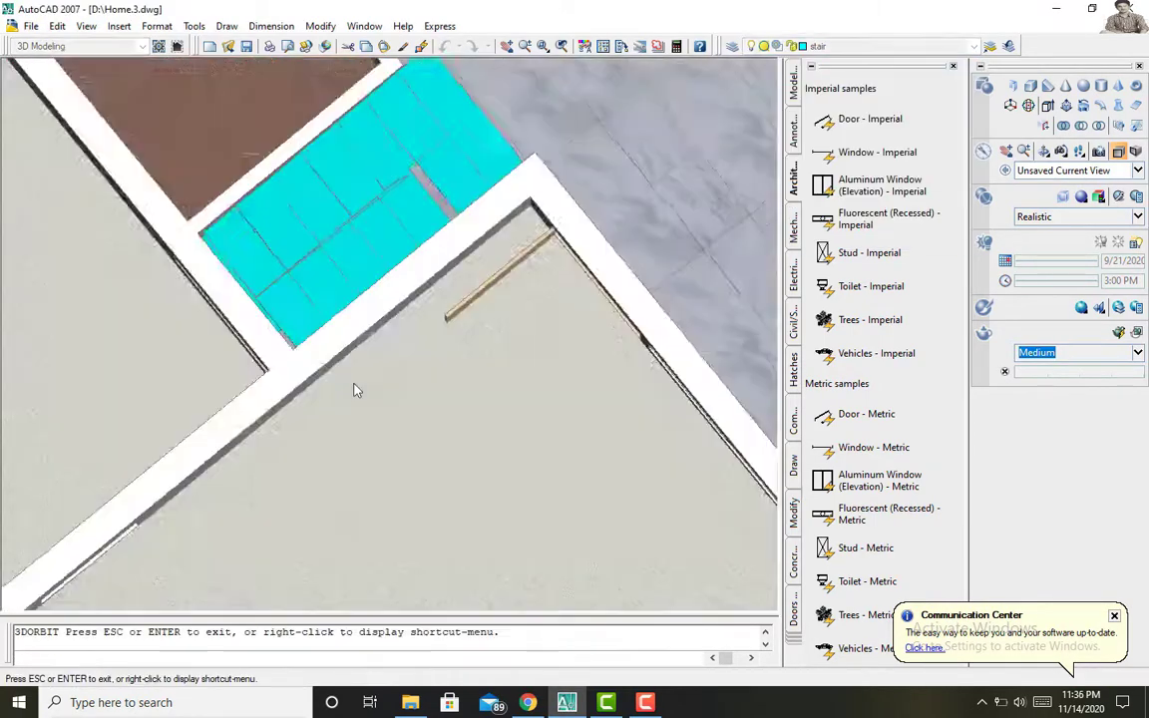
{"action": "key", "text": "Escape"}
Step: Show the stair on its own via the layer list and inspect it, cancelling the move
{"action": "left_click", "coordinate": [756, 46]}
{"action": "mouse_move", "coordinate": [758, 200]}
{"action": "middle_mouse_down", "text": "shift"}
{"action": "mouse_move", "coordinate": [731, 243]}
{"action": "mouse_move", "coordinate": [488, 290]}
{"action": "mouse_move", "coordinate": [429, 196]}
{"action": "middle_mouse_up", "text": "shift"}
{"action": "key", "text": "Return"}
{"action": "mouse_move", "coordinate": [351, 104]}
{"action": "middle_mouse_down", "text": "shift"}
{"action": "mouse_move", "coordinate": [531, 253]}
{"action": "mouse_move", "coordinate": [547, 288]}
{"action": "middle_mouse_up", "text": "shift"}
{"action": "key", "text": "Escape"}
Step: Turn the hidden layers back on to view the stair inside the house
{"action": "left_click", "coordinate": [888, 46]}
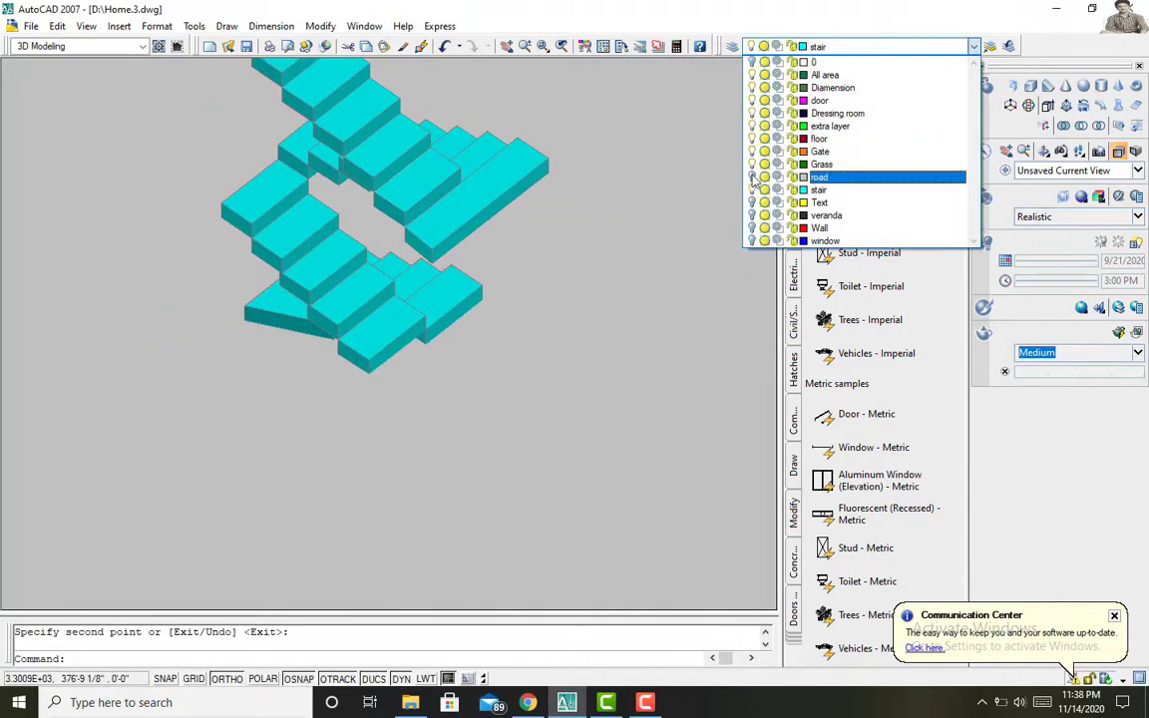
{"action": "left_click", "coordinate": [898, 217]}
{"action": "mouse_move", "coordinate": [898, 217]}
{"action": "middle_mouse_down", "text": "shift"}
{"action": "mouse_move", "coordinate": [496, 120]}
{"action": "mouse_move", "coordinate": [513, 256]}
{"action": "mouse_move", "coordinate": [267, 163]}
{"action": "mouse_move", "coordinate": [517, 218]}
{"action": "mouse_move", "coordinate": [561, 186]}
{"action": "mouse_move", "coordinate": [390, 169]}
{"action": "middle_mouse_up", "text": "shift"}
{"action": "left_click", "coordinate": [1007, 150]}
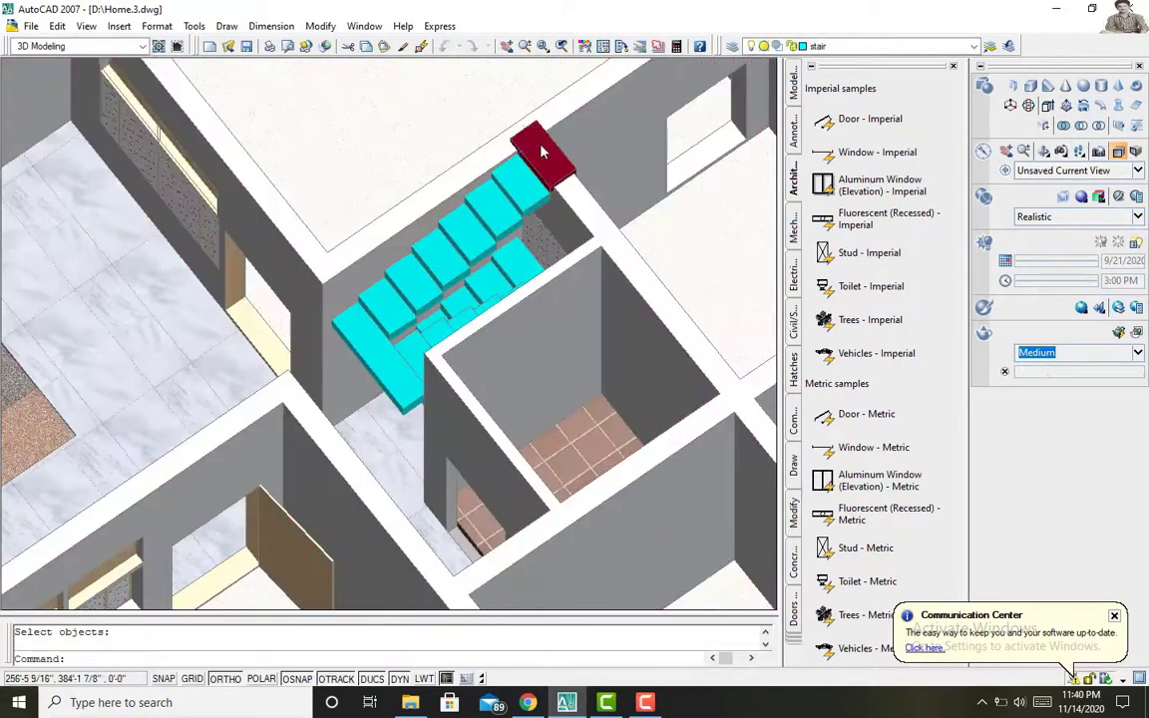
Step: Undo the union and apply a Flooring tile material to the top and lower landings
{"action": "key", "text": "ctrl+z"}
{"action": "left_click", "coordinate": [795, 598]}
{"action": "left_click", "coordinate": [794, 319]}
{"action": "left_click", "coordinate": [794, 469]}
{"action": "left_click", "coordinate": [796, 597]}
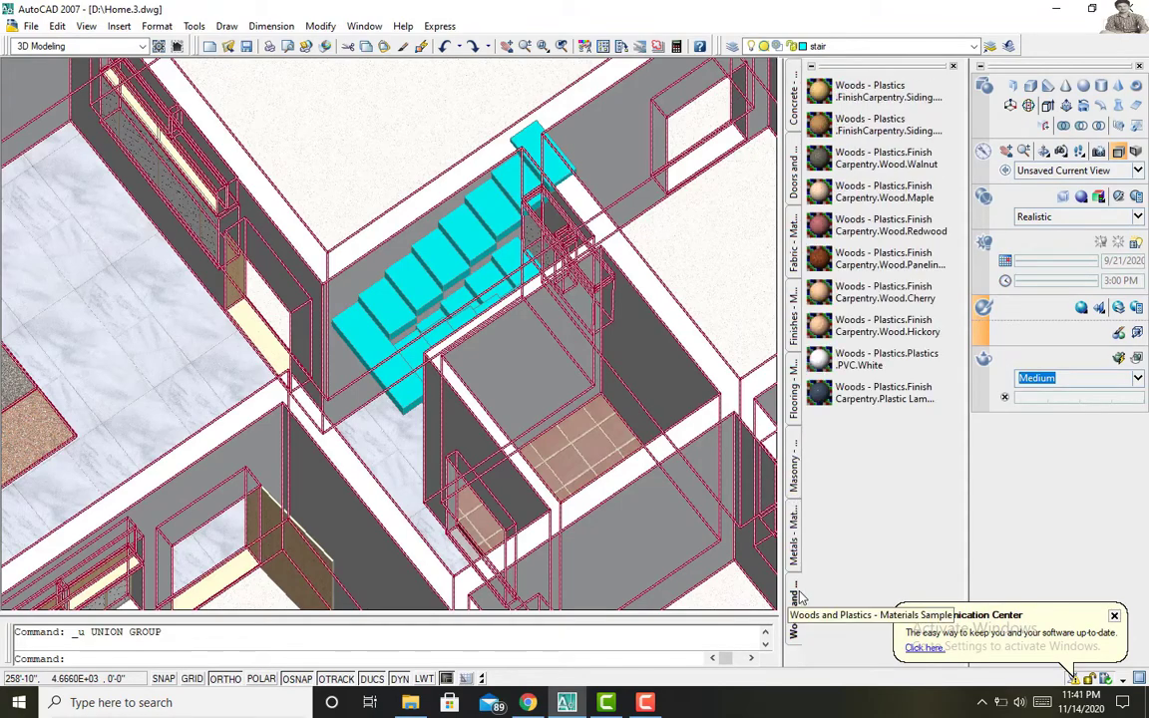
{"action": "left_click", "coordinate": [795, 389]}
{"action": "left_click", "coordinate": [819, 125]}
{"action": "left_click", "coordinate": [549, 168]}
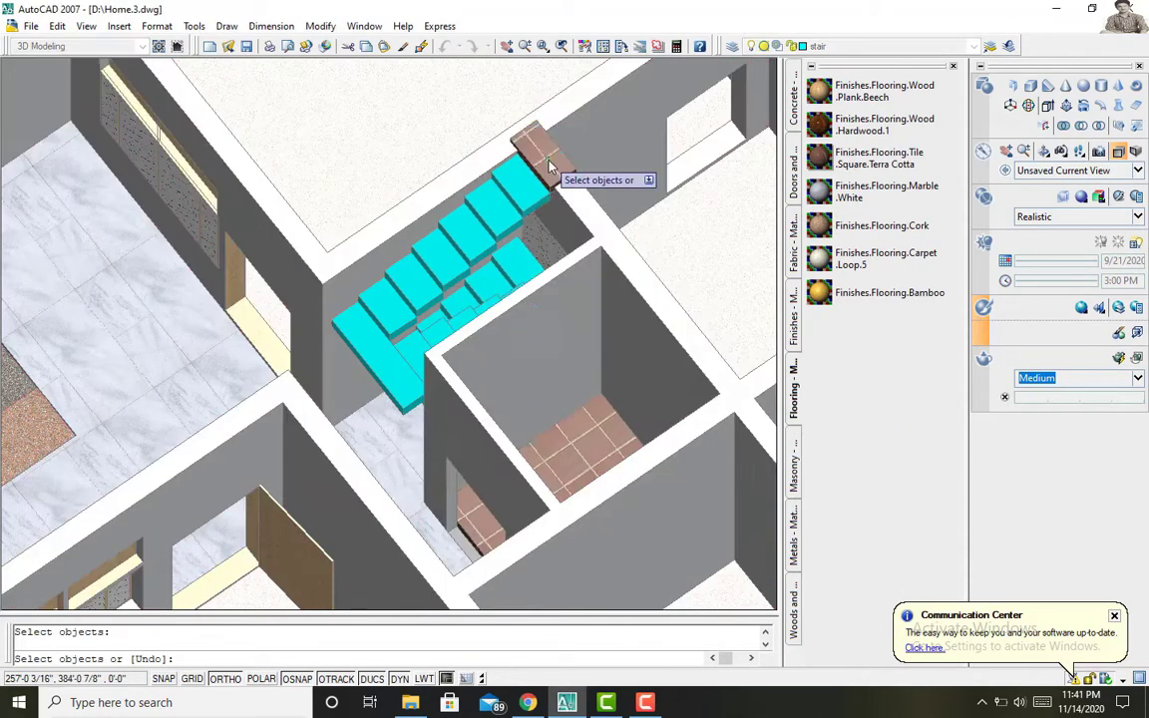
{"action": "left_click", "coordinate": [382, 349]}
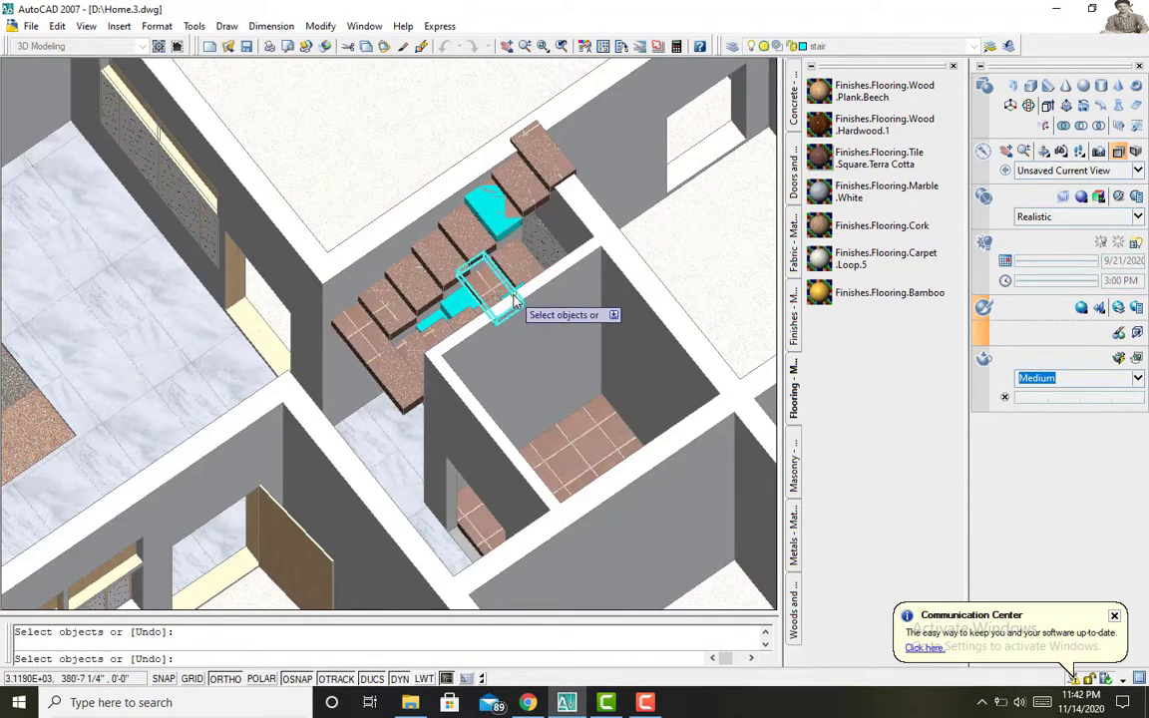
Step: Isolate the stair layer and apply the tile material to the remaining stair faces
{"action": "left_click", "coordinate": [818, 46]}
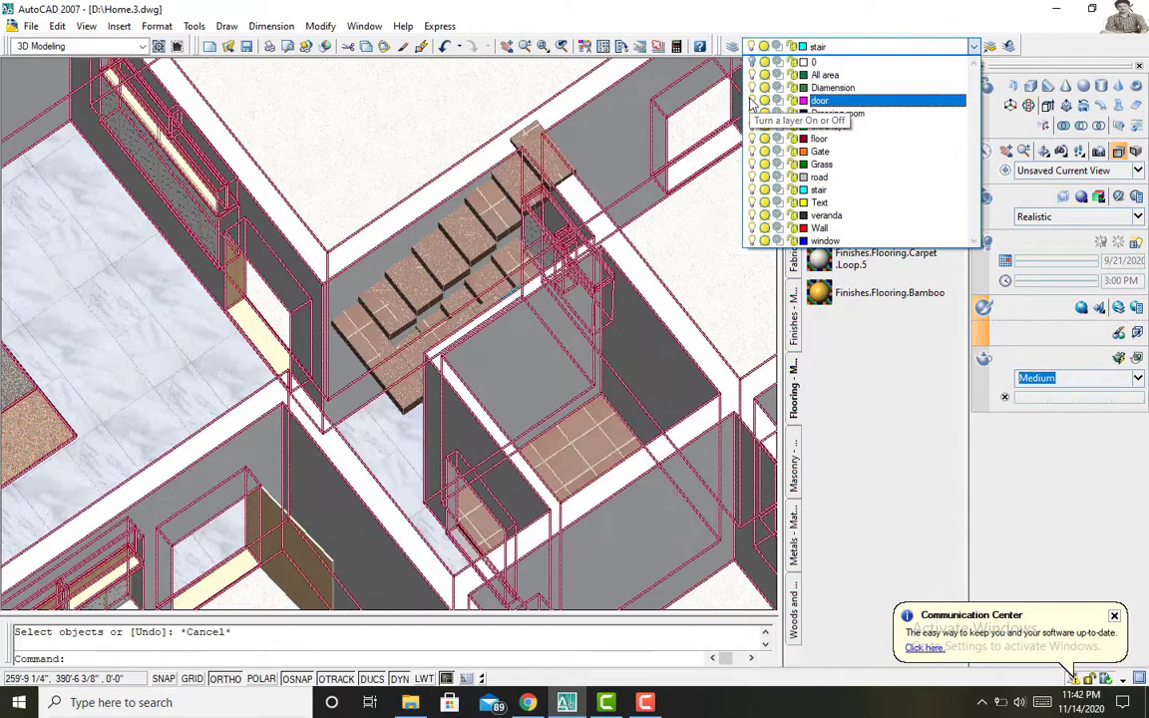
{"action": "left_click", "coordinate": [755, 212]}
{"action": "left_click", "coordinate": [754, 241]}
{"action": "left_click", "coordinate": [500, 237]}
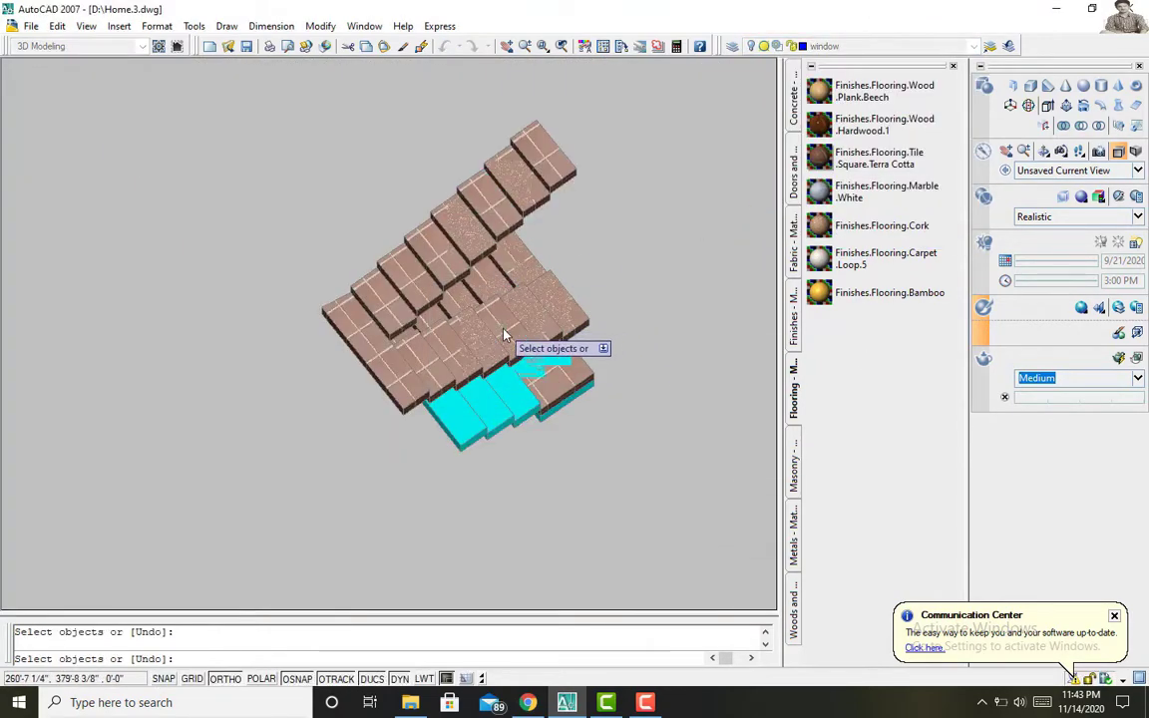
{"action": "mouse_move", "coordinate": [547, 376]}
{"action": "middle_mouse_down", "text": "shift"}
{"action": "mouse_move", "coordinate": [620, 229]}
{"action": "mouse_move", "coordinate": [335, 145]}
{"action": "middle_mouse_up", "text": "shift"}
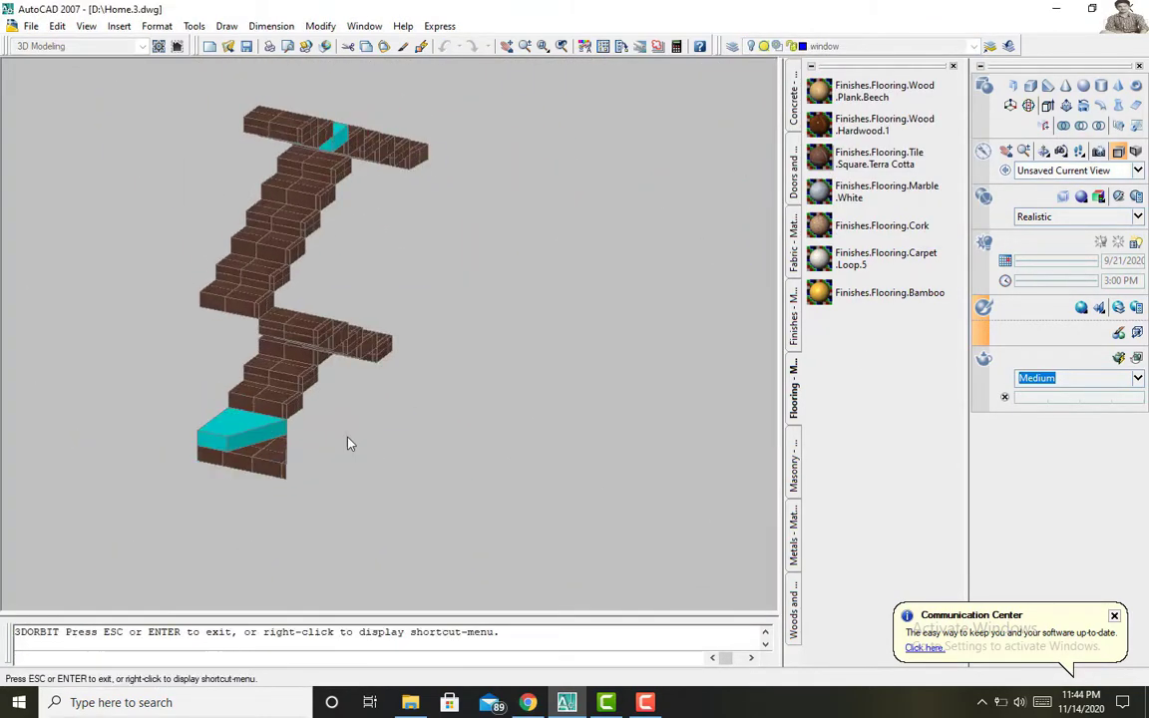
{"action": "left_click", "coordinate": [526, 387]}
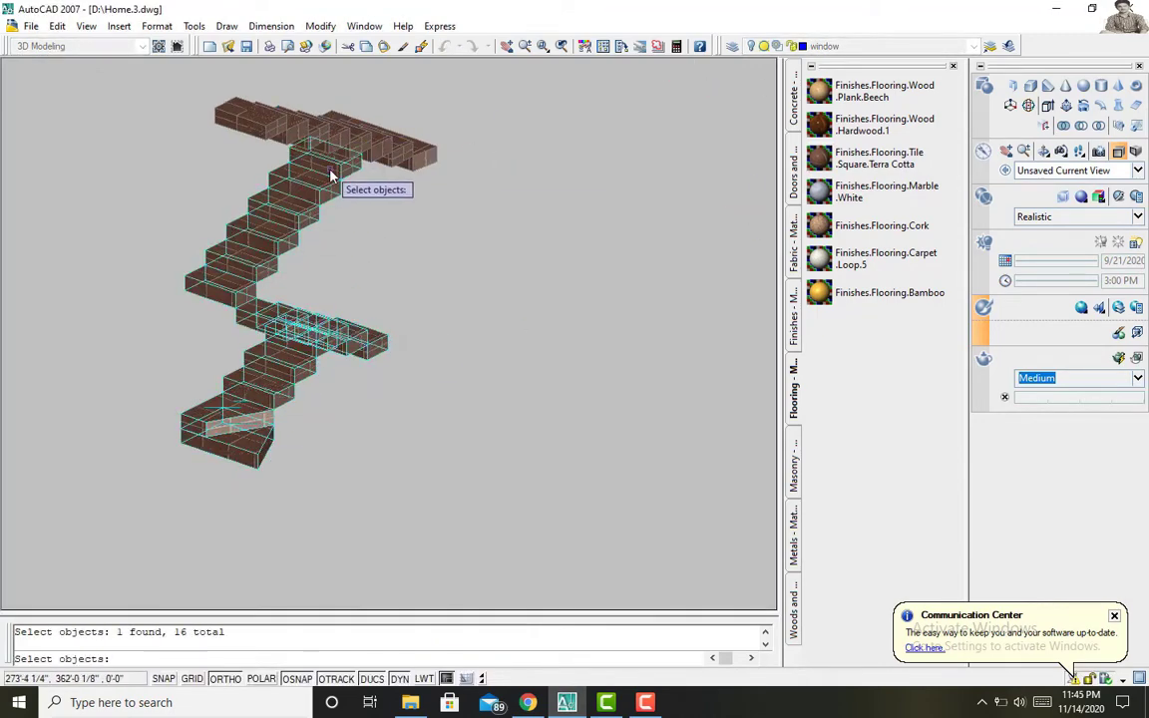
{"action": "key", "text": "Return"}
{"action": "middle_click_drag", "start_coordinate": [473, 302], "coordinate": [698, 150], "text": "shift"}
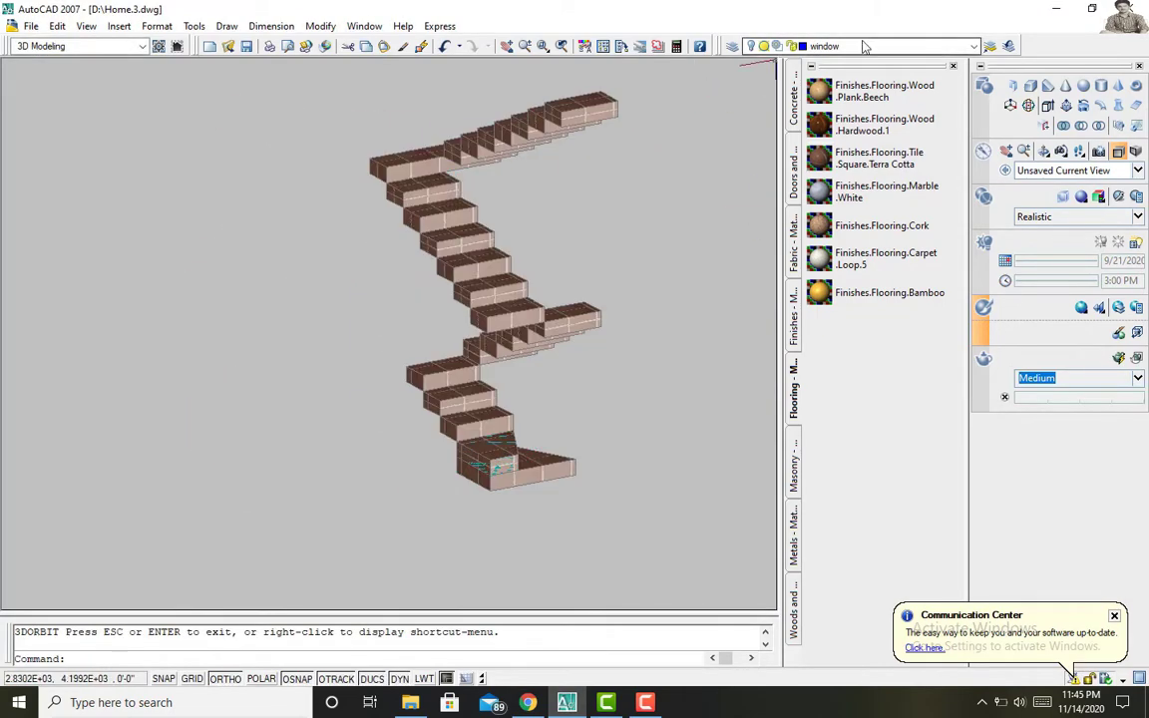
Step: Turn the layers back on and apply a darker tile to a landing and the stair group
{"action": "left_click", "coordinate": [864, 46]}
{"action": "left_click", "coordinate": [755, 218]}
{"action": "left_click", "coordinate": [510, 195]}
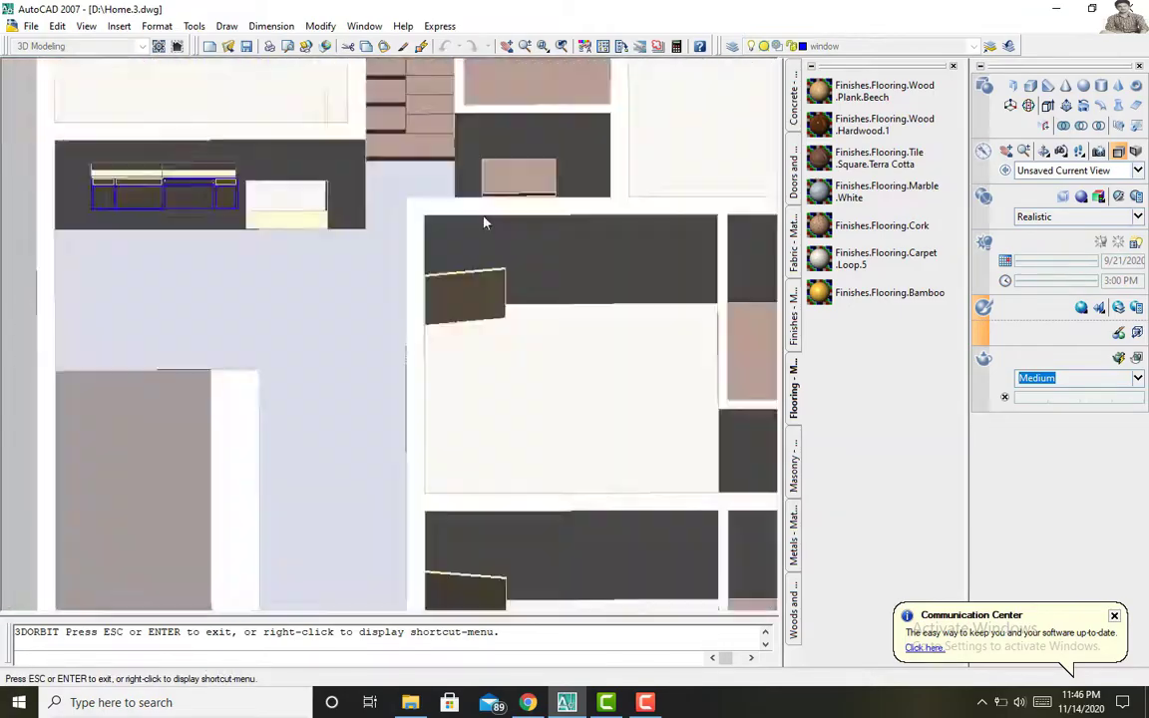
{"action": "key", "text": "Escape"}
{"action": "left_click", "coordinate": [819, 221]}
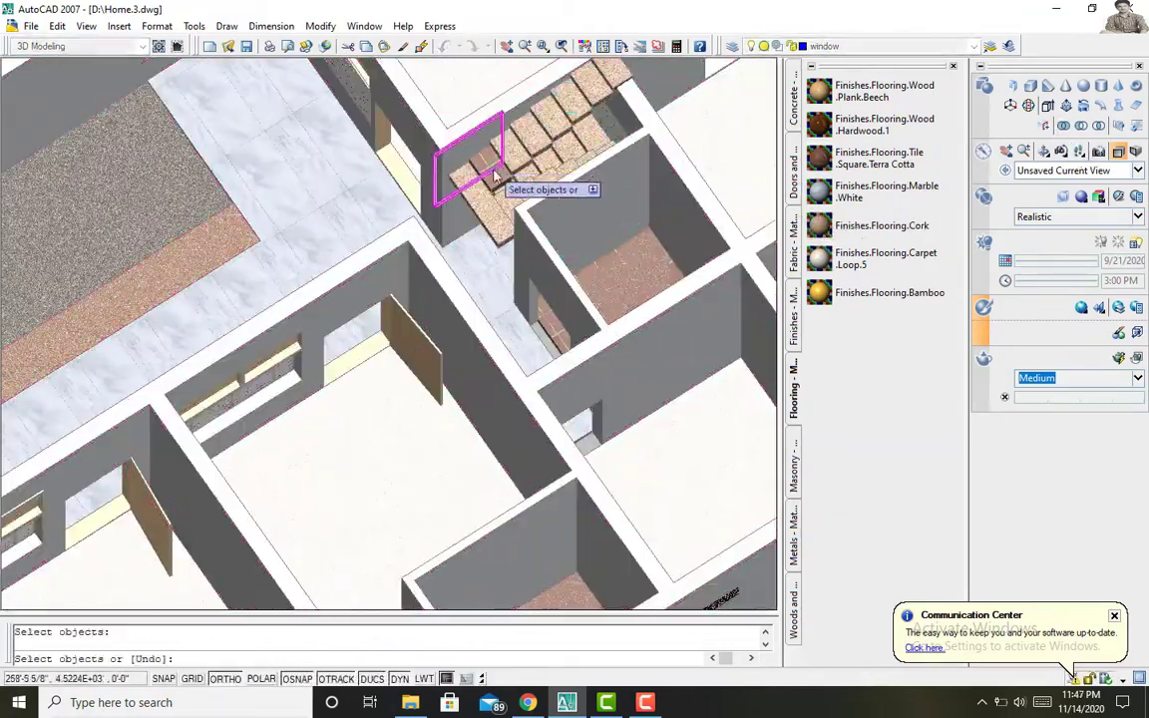
{"action": "left_click", "coordinate": [494, 167]}
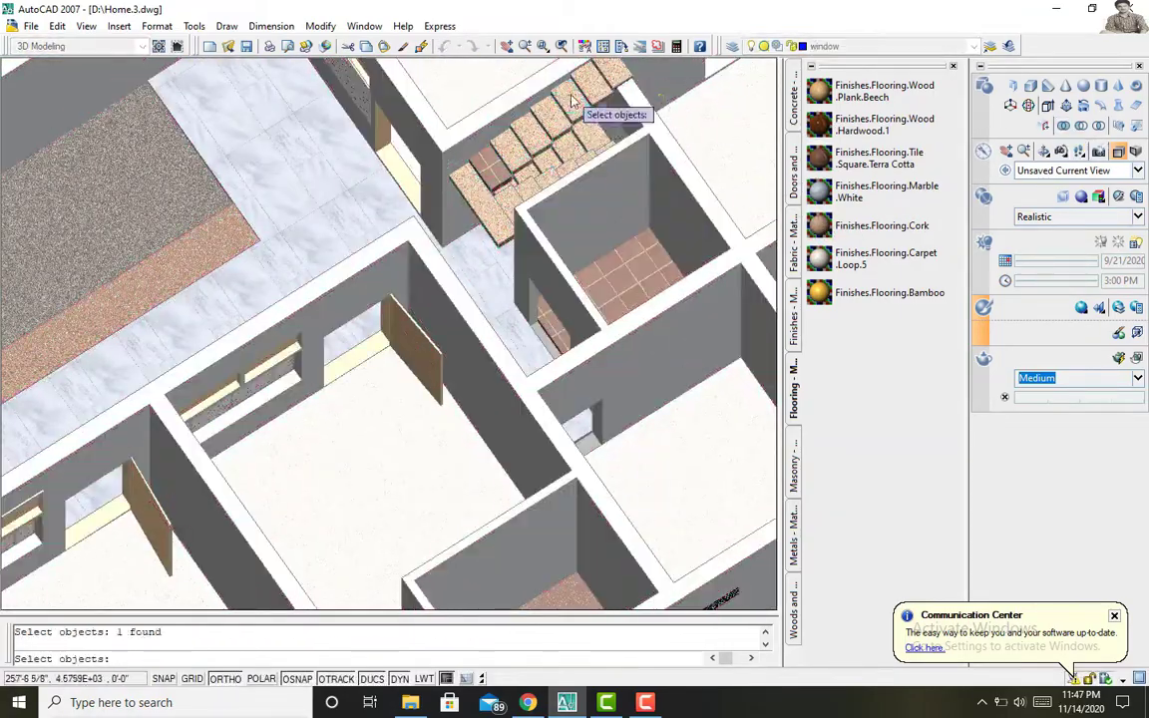
{"action": "left_click", "coordinate": [499, 121]}
Step: Apply the brown tile flooring material to the wall around the front door
{"action": "mouse_move", "coordinate": [499, 120]}
{"action": "middle_mouse_down", "text": "shift"}
{"action": "mouse_move", "coordinate": [501, 179]}
{"action": "mouse_move", "coordinate": [274, 326]}
{"action": "mouse_move", "coordinate": [328, 400]}
{"action": "mouse_move", "coordinate": [59, 290]}
{"action": "mouse_move", "coordinate": [227, 427]}
{"action": "middle_mouse_up", "text": "shift"}
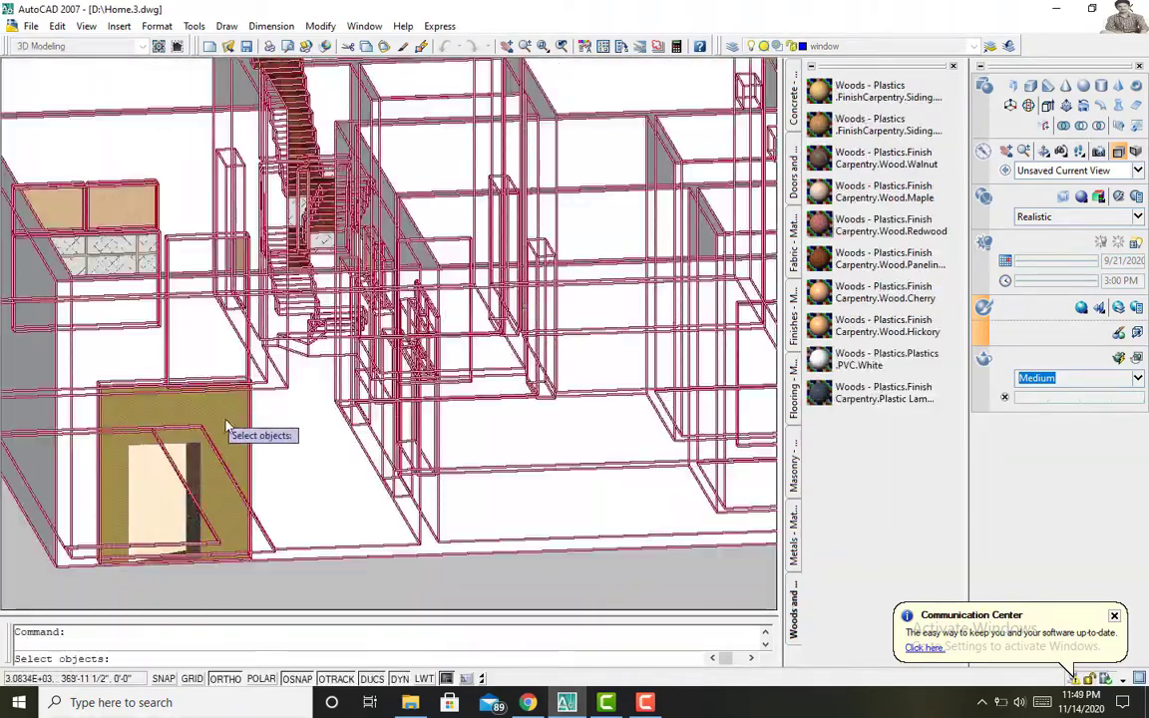
{"action": "left_click", "coordinate": [205, 399]}
{"action": "left_click", "coordinate": [794, 379]}
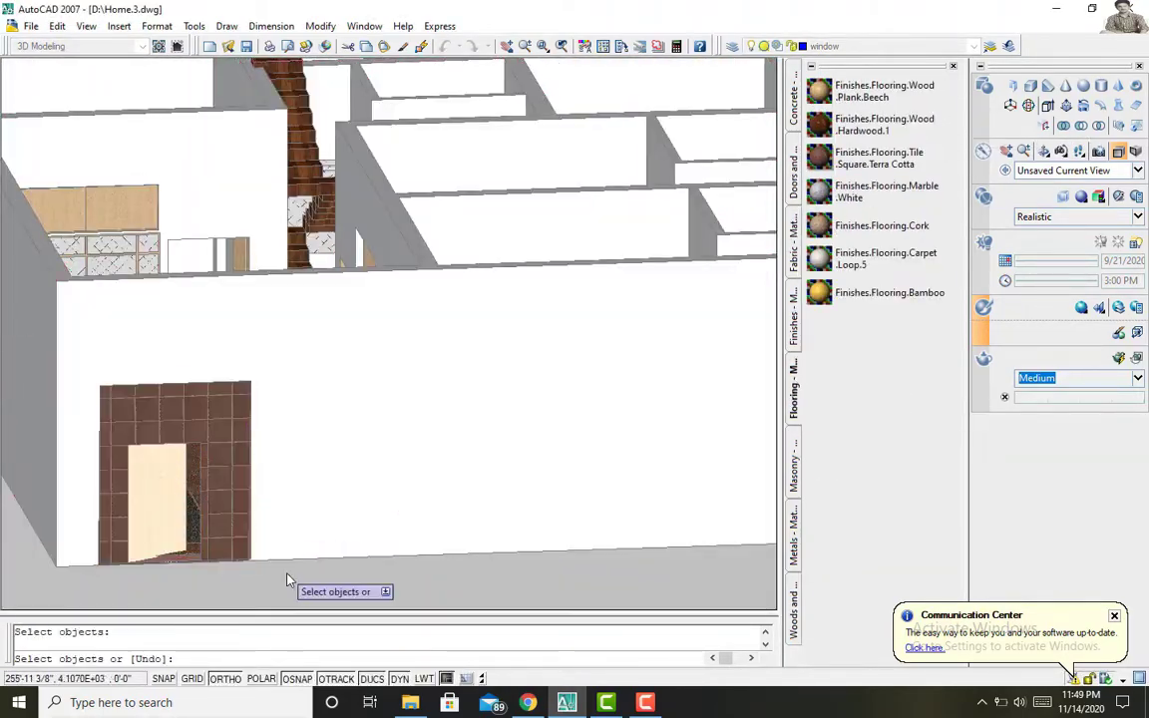
{"action": "middle_click_drag", "start_coordinate": [286, 579], "coordinate": [529, 312], "text": "shift"}
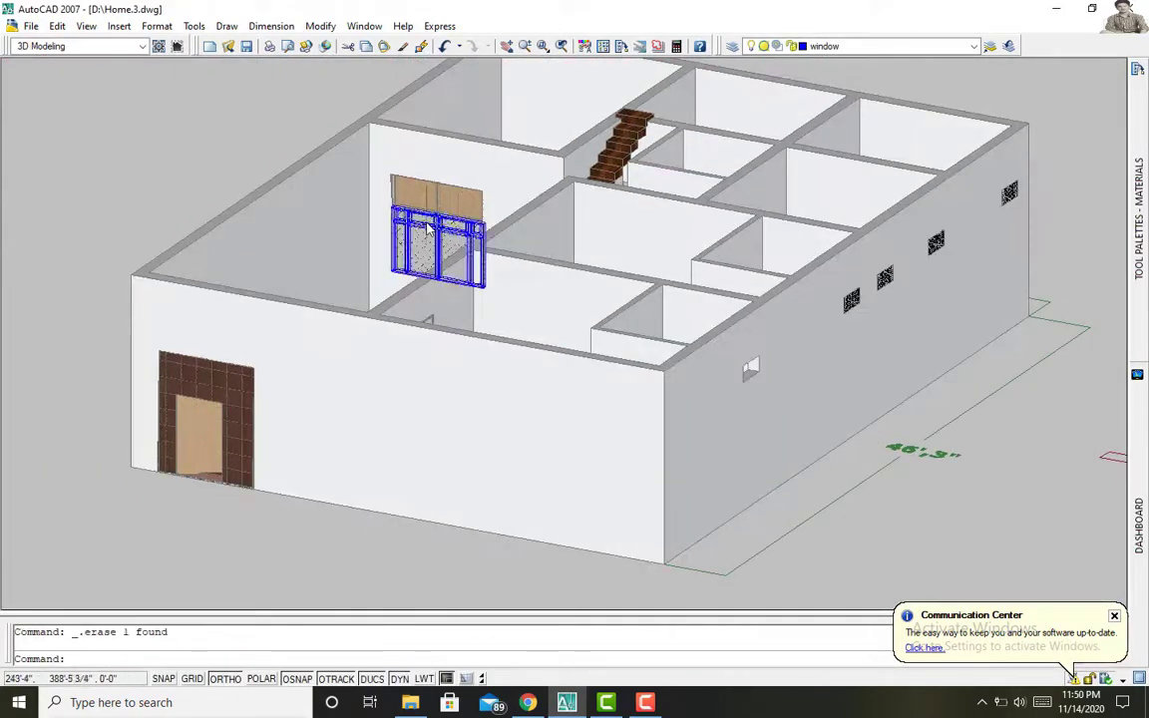
Step: Copy the small ventilator, selecting it and setting the copy base point
{"action": "type", "text": "co"}
{"action": "key", "text": "Return"}
{"action": "left_click", "coordinate": [750, 369]}
{"action": "key", "text": "Return"}
{"action": "left_click", "coordinate": [777, 374]}
{"action": "left_click", "coordinate": [760, 371]}
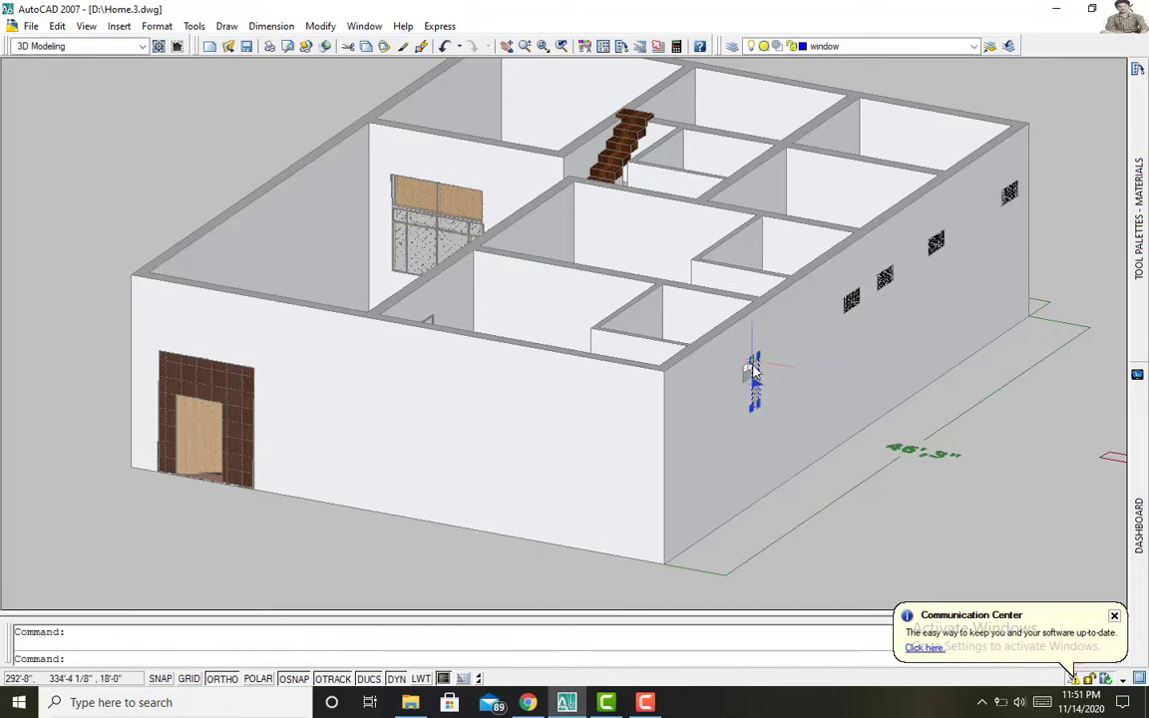
Step: Close the materials palette and draw two small rectangles at the stair foot, offsetting by 2
{"action": "mouse_move", "coordinate": [754, 369]}
{"action": "middle_mouse_down", "text": "shift"}
{"action": "mouse_move", "coordinate": [712, 483]}
{"action": "mouse_move", "coordinate": [700, 445]}
{"action": "middle_mouse_up", "text": "shift"}
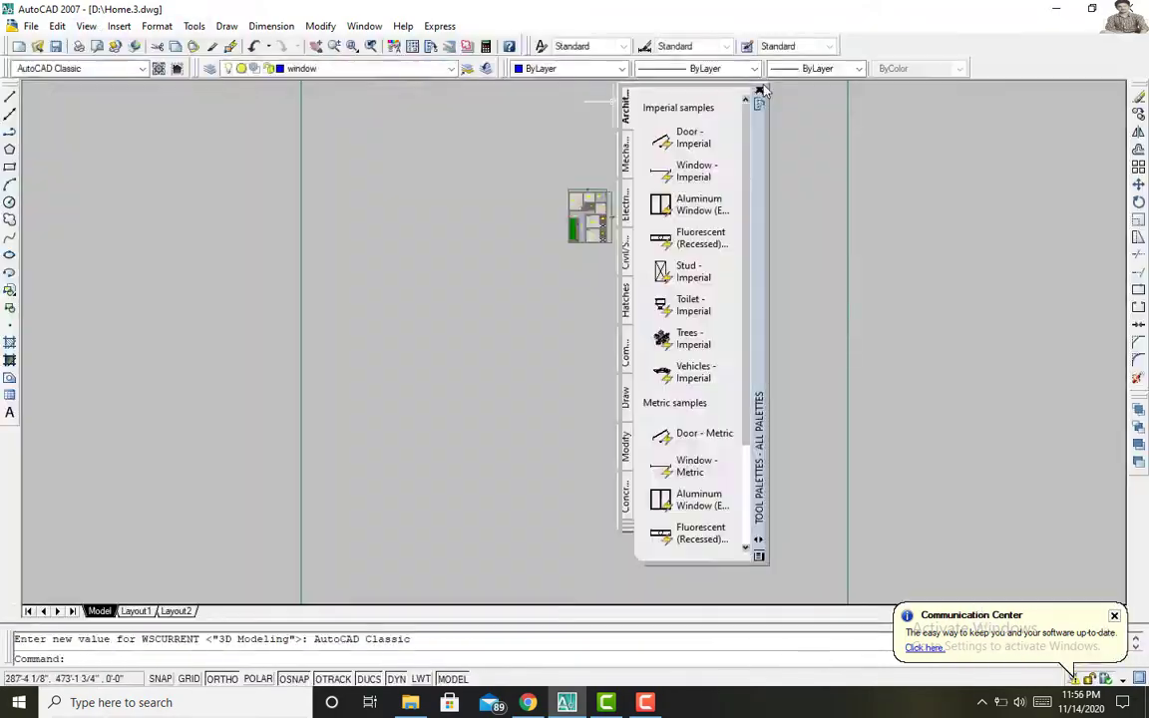
{"action": "left_click", "coordinate": [760, 92]}
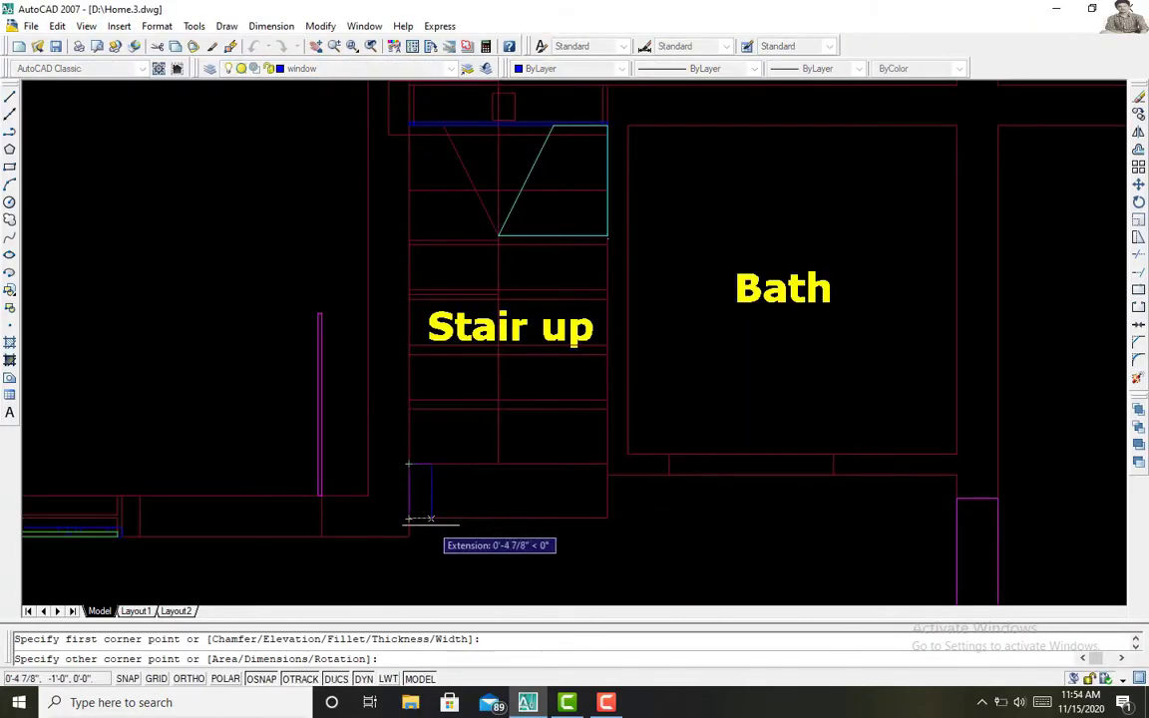
{"action": "left_click", "coordinate": [433, 517]}
{"action": "key", "text": "Return"}
{"action": "left_click", "coordinate": [579, 465]}
{"action": "left_click", "coordinate": [606, 517]}
{"action": "key", "text": "o"}
{"action": "key", "text": "Return"}
{"action": "type", "text": "2"}
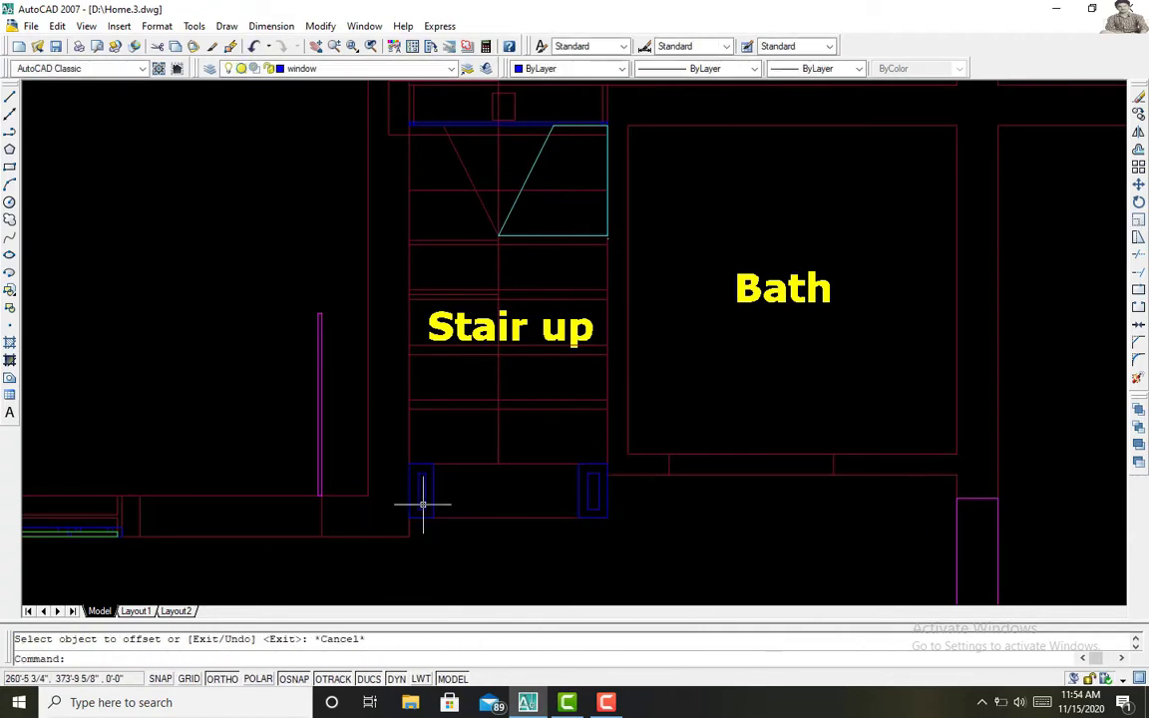
Step: Switch to SW Isometric view, the 3D Modeling workspace and Realistic visual style
{"action": "key", "text": "alt+v"}
{"action": "key", "text": "3"}
{"action": "key", "text": "s"}
{"action": "middle_click_drag", "start_coordinate": [436, 390], "coordinate": [439, 333], "text": "shift"}
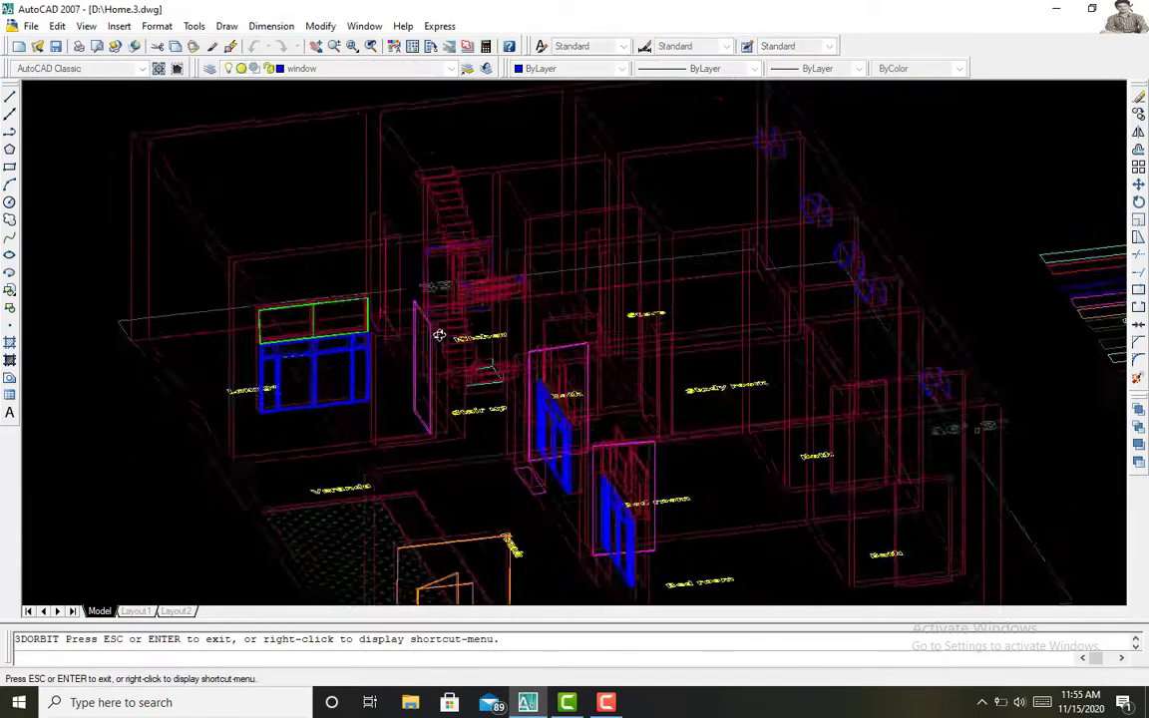
{"action": "left_click", "coordinate": [86, 25]}
{"action": "left_click", "coordinate": [299, 382]}
{"action": "middle_click_drag", "start_coordinate": [504, 307], "coordinate": [475, 360], "text": "shift"}
{"action": "left_click", "coordinate": [80, 68]}
{"action": "left_click", "coordinate": [118, 93]}
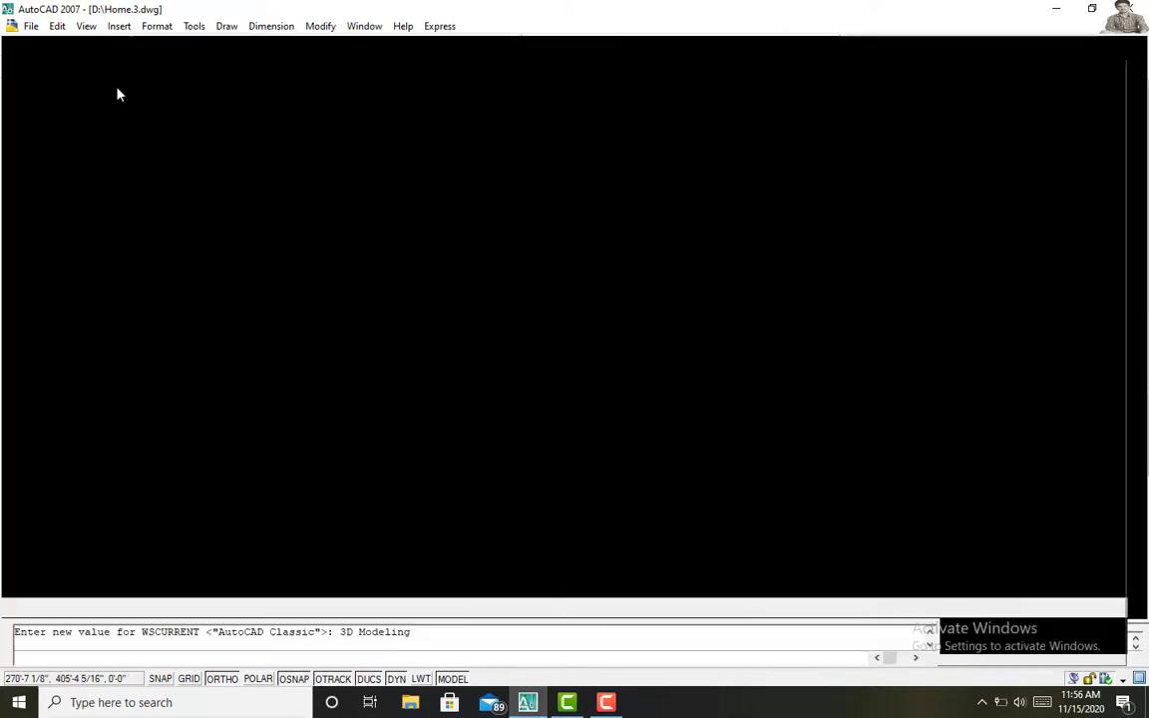
{"action": "left_click", "coordinate": [85, 26]}
{"action": "left_click", "coordinate": [278, 367]}
{"action": "middle_click_drag", "start_coordinate": [289, 325], "coordinate": [162, 348], "text": "shift"}
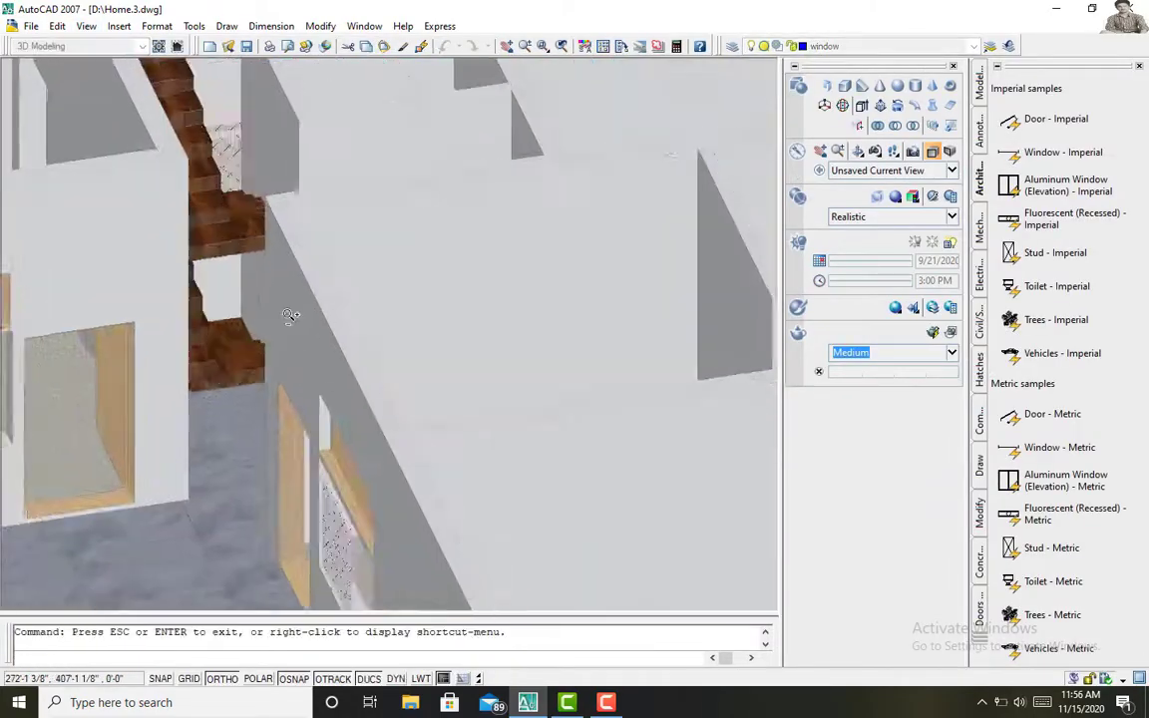
Step: Extrude the two rectangles into solid blocks and move them up 6'
{"action": "key", "text": "Escape"}
{"action": "type", "text": "ext"}
{"action": "key", "text": "Return"}
{"action": "type", "text": "1"}
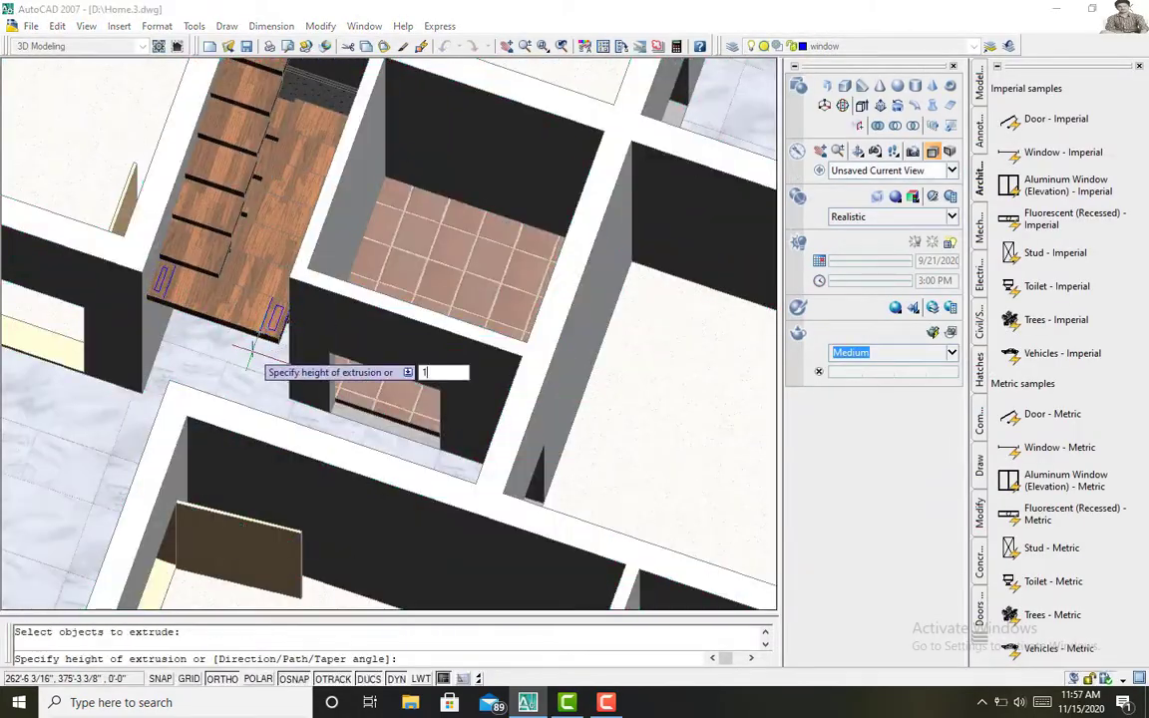
{"action": "key", "text": "Return"}
{"action": "type", "text": "m"}
{"action": "key", "text": "Return"}
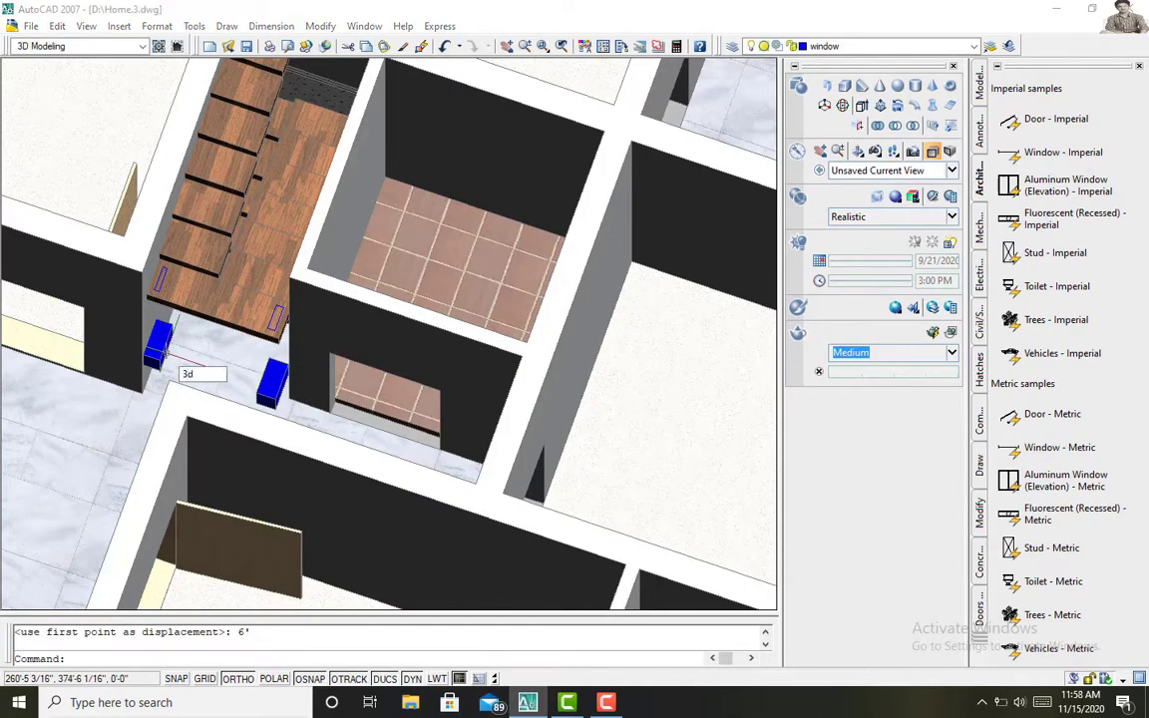
{"action": "type", "text": "o"}
{"action": "key", "text": "Return"}
{"action": "left_click_drag", "start_coordinate": [72, 366], "coordinate": [299, 250]}
{"action": "left_click", "coordinate": [878, 46]}
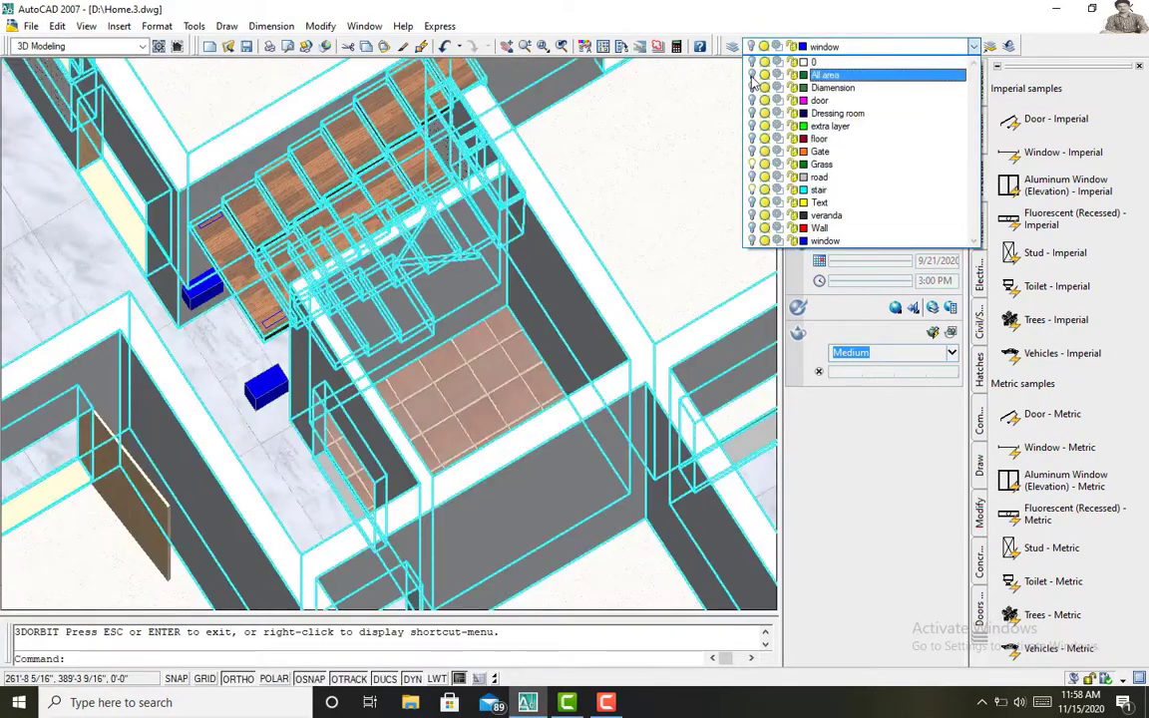
{"action": "key", "text": "ctrl+z"}
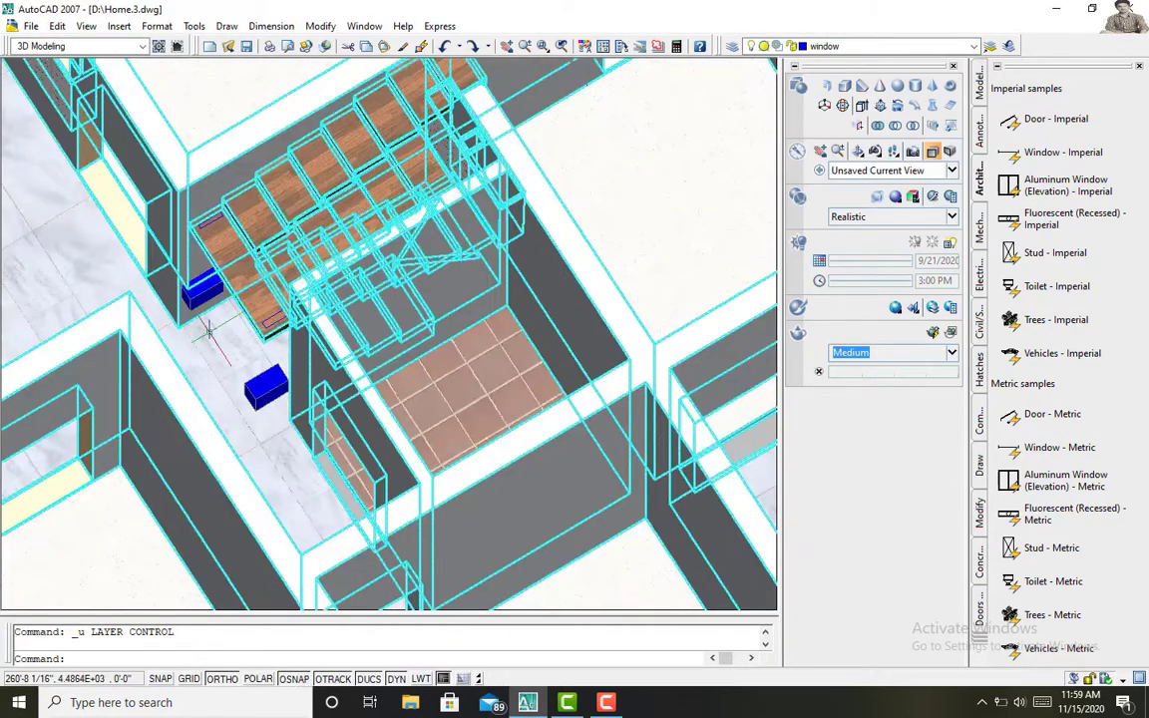
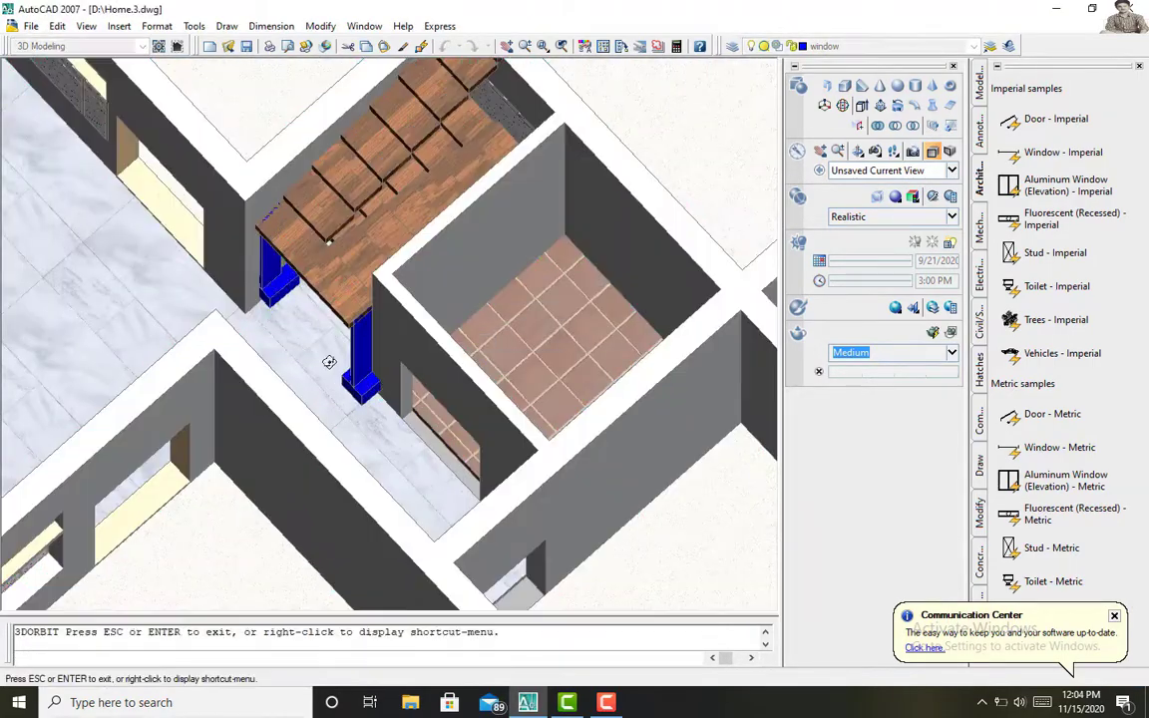
Step: Orbit around the stair posts, measure a distance with DIST, then undo back through views
{"action": "mouse_move", "coordinate": [329, 362]}
{"action": "left_mouse_down"}
{"action": "mouse_move", "coordinate": [469, 367]}
{"action": "mouse_move", "coordinate": [385, 359]}
{"action": "mouse_move", "coordinate": [504, 215]}
{"action": "mouse_move", "coordinate": [376, 337]}
{"action": "left_mouse_up"}
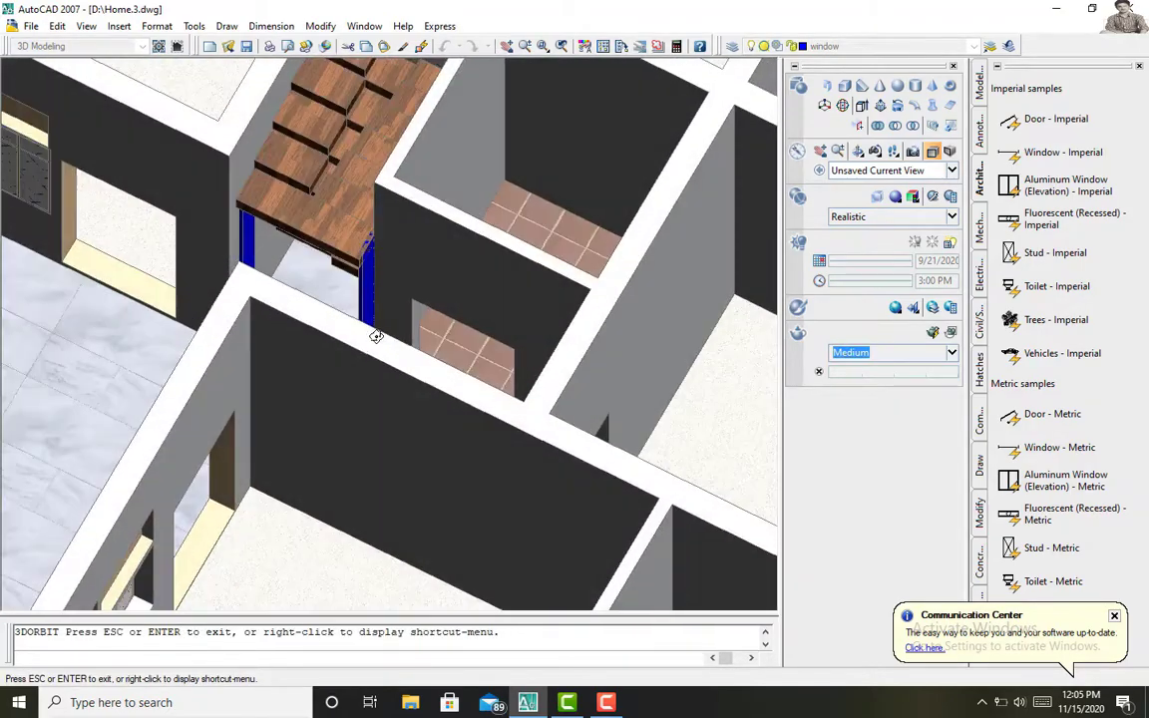
{"action": "mouse_move", "coordinate": [294, 257]}
{"action": "left_mouse_down"}
{"action": "mouse_move", "coordinate": [398, 168]}
{"action": "mouse_move", "coordinate": [431, 177]}
{"action": "left_mouse_up"}
{"action": "key", "text": "Escape"}
{"action": "type", "text": "di"}
{"action": "key", "text": "Return"}
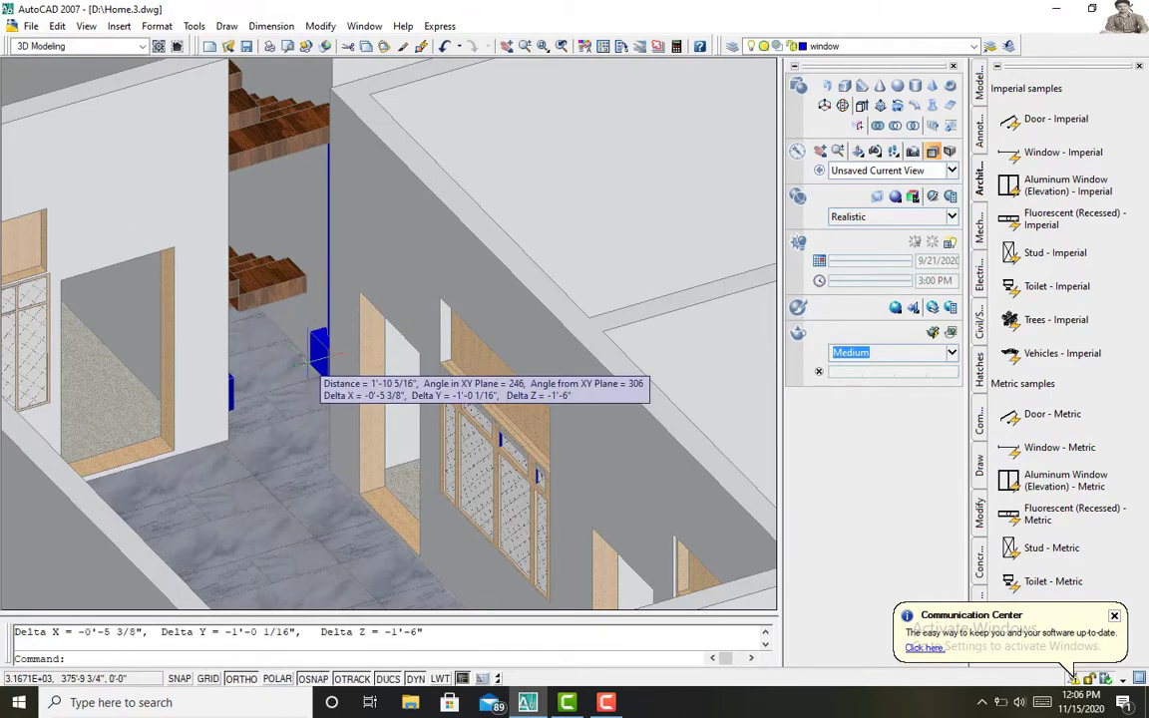
{"action": "key", "text": "ctrl+z"}
{"action": "key", "text": "ctrl+z"}
{"action": "key", "text": "ctrl+z"}
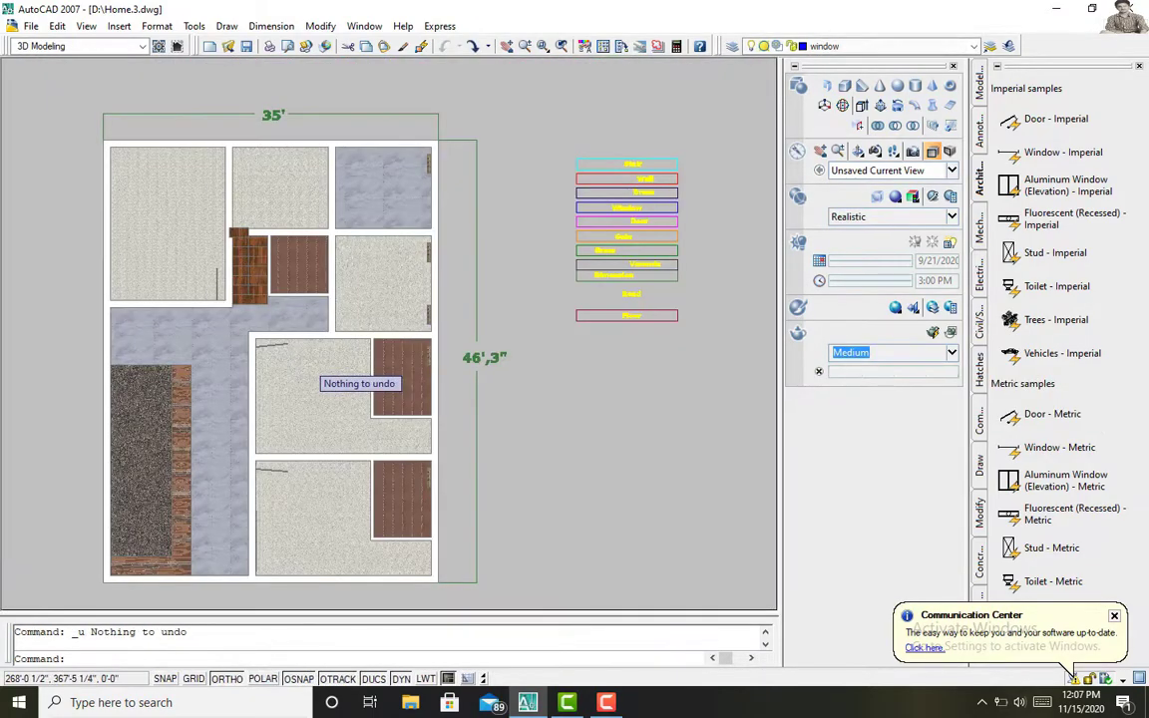
Step: Restore the 3D view, draw a rectangle on the stair step and extrude it into a block
{"action": "left_click", "coordinate": [472, 47]}
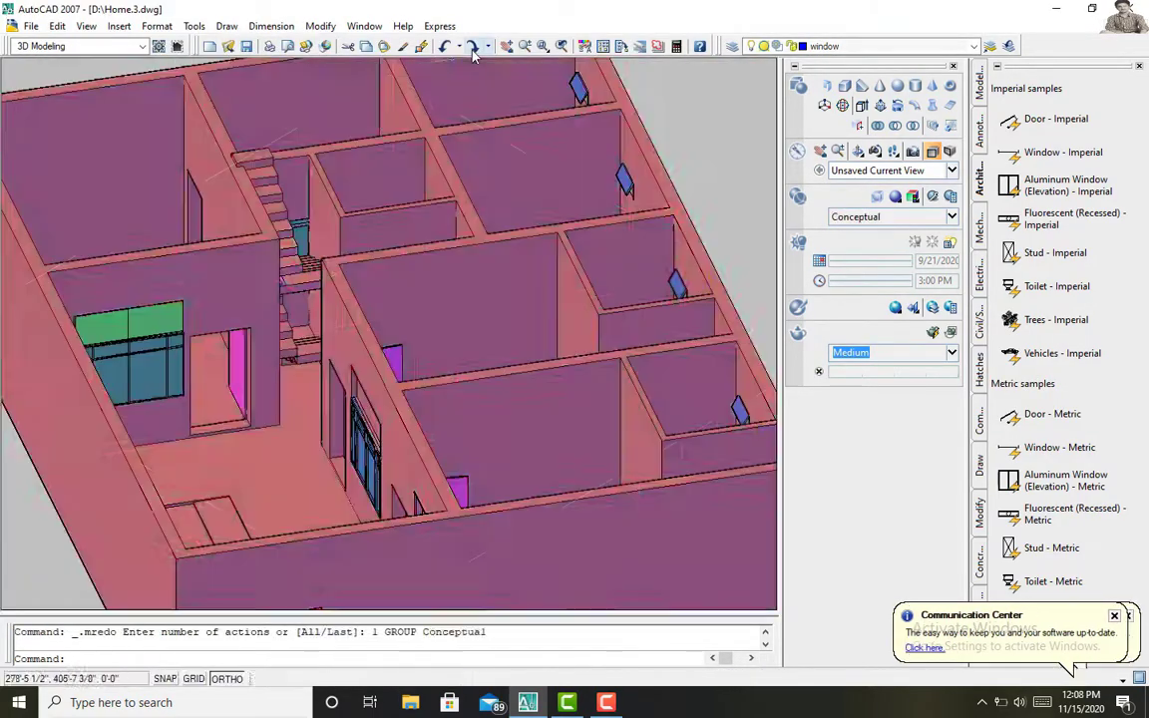
{"action": "left_click", "coordinate": [473, 47]}
{"action": "left_click", "coordinate": [473, 46]}
{"action": "left_click", "coordinate": [473, 47]}
{"action": "left_click", "coordinate": [249, 305]}
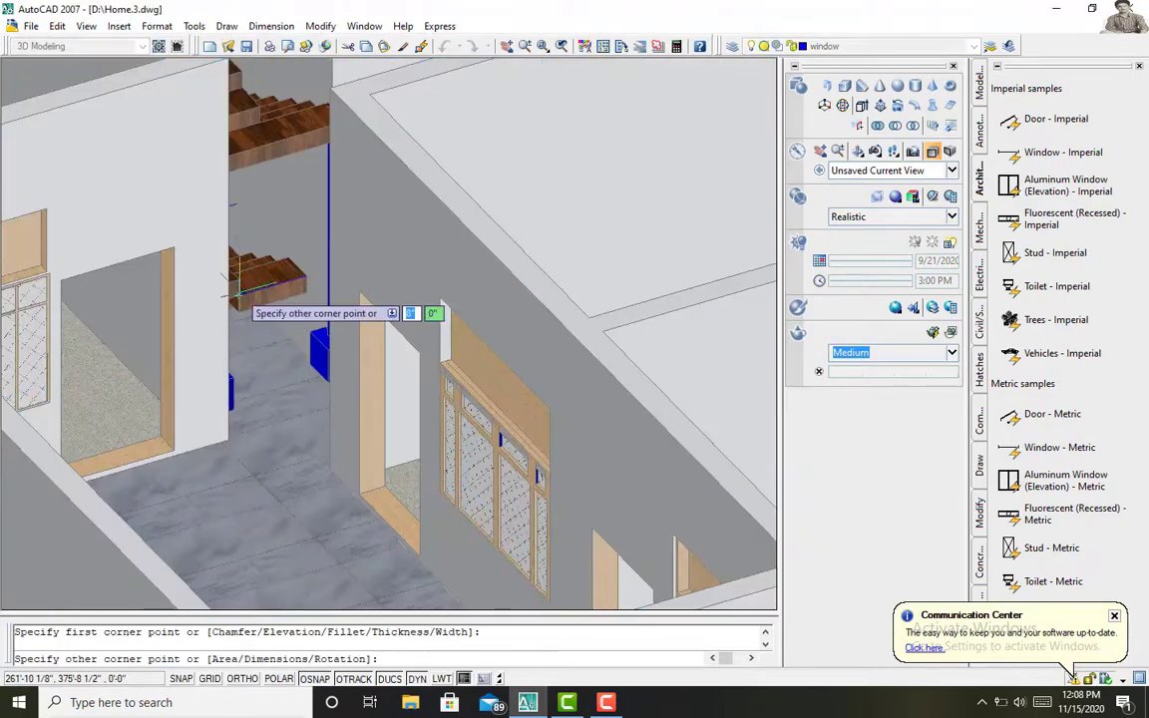
{"action": "left_click", "coordinate": [287, 261]}
{"action": "left_click", "coordinate": [286, 258]}
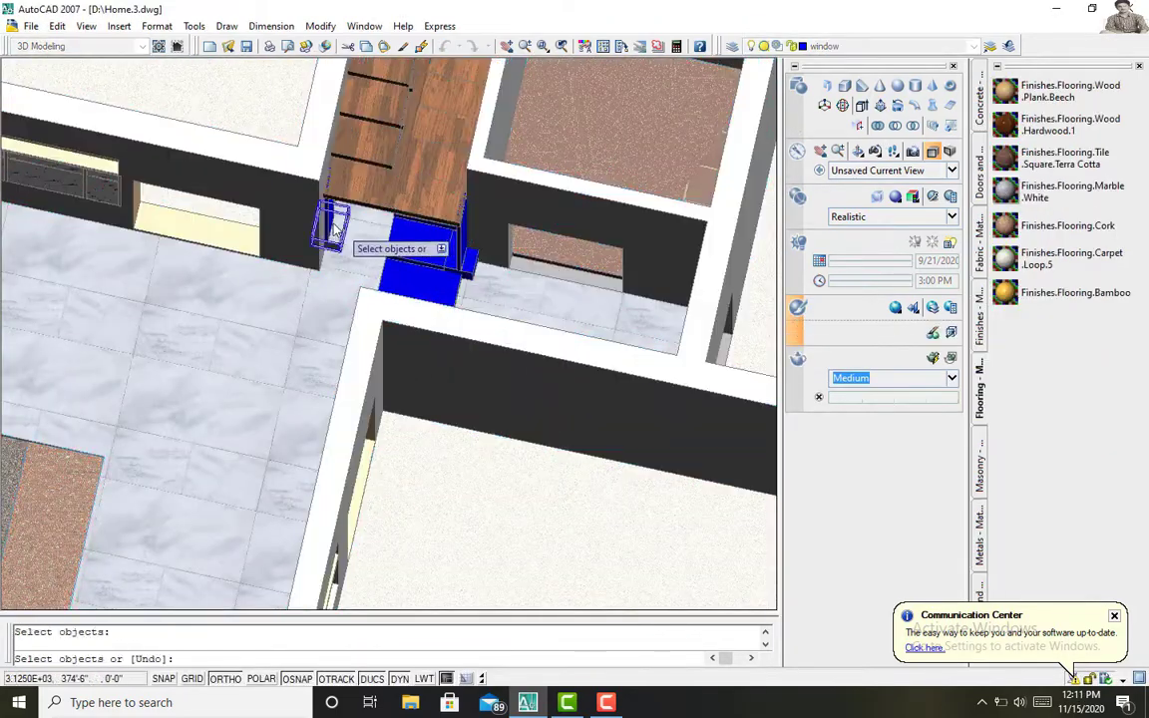
Step: Apply a wood flooring material to the blue stair pieces, keeping a copy of the conflicting material
{"action": "left_click", "coordinate": [462, 232]}
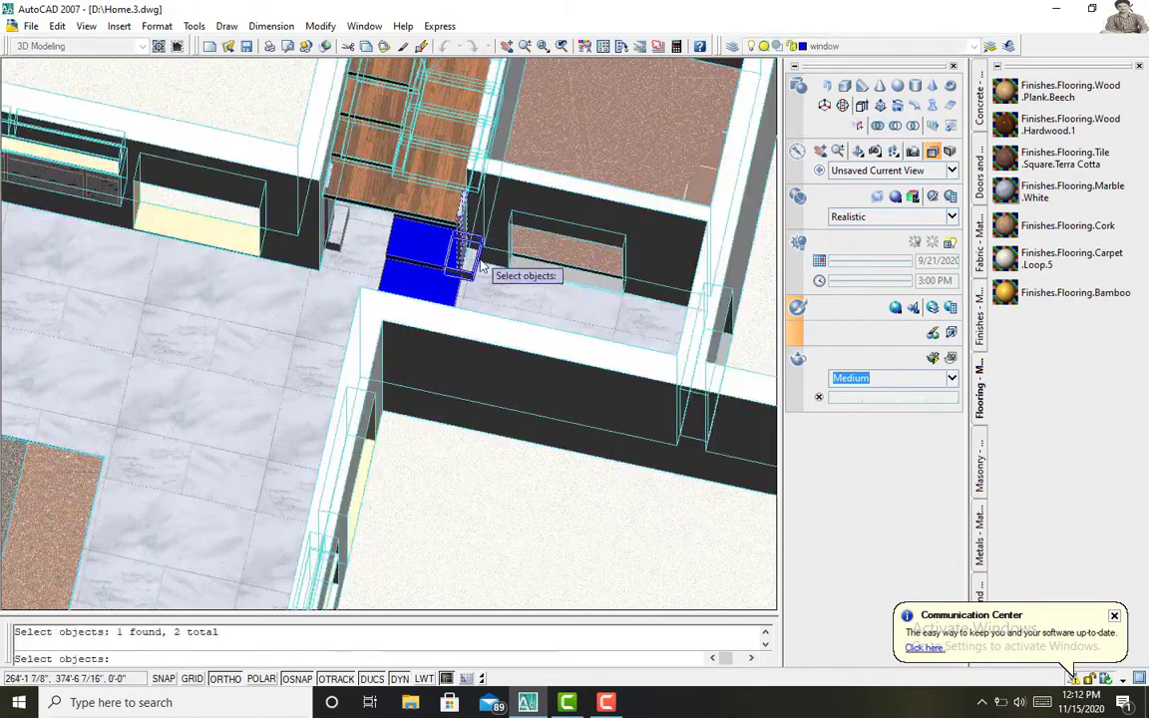
{"action": "middle_click_drag", "start_coordinate": [307, 320], "coordinate": [377, 255], "text": "shift"}
{"action": "key", "text": "Return"}
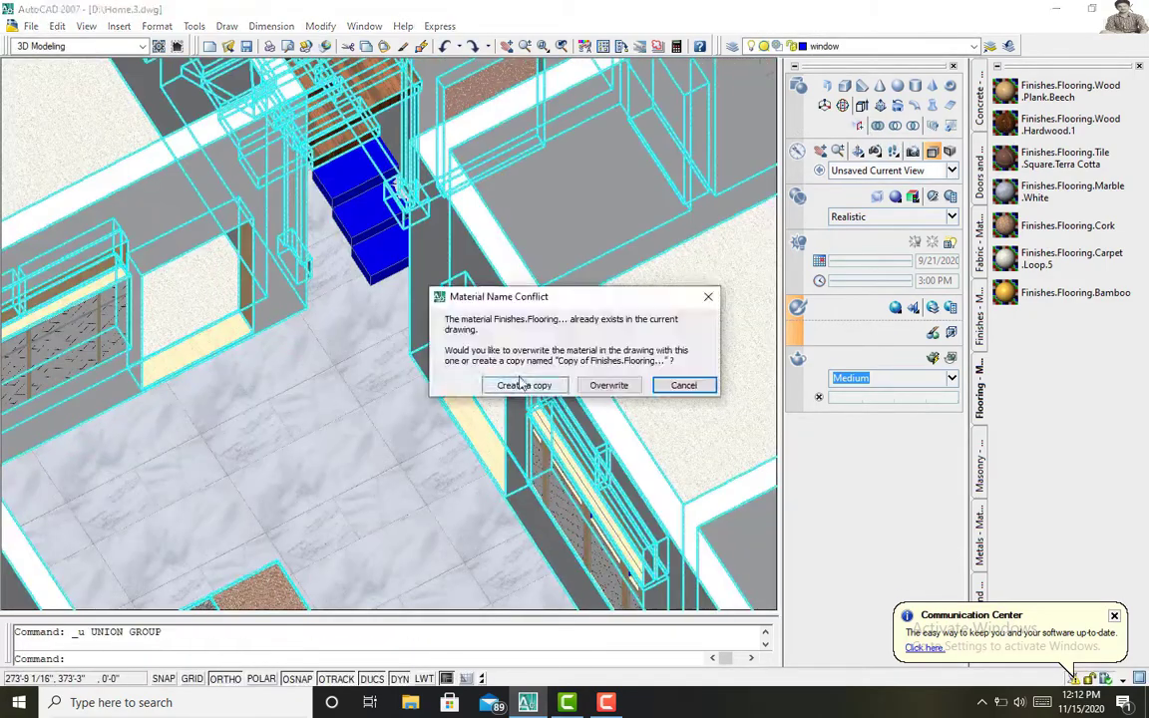
{"action": "key", "text": "Return"}
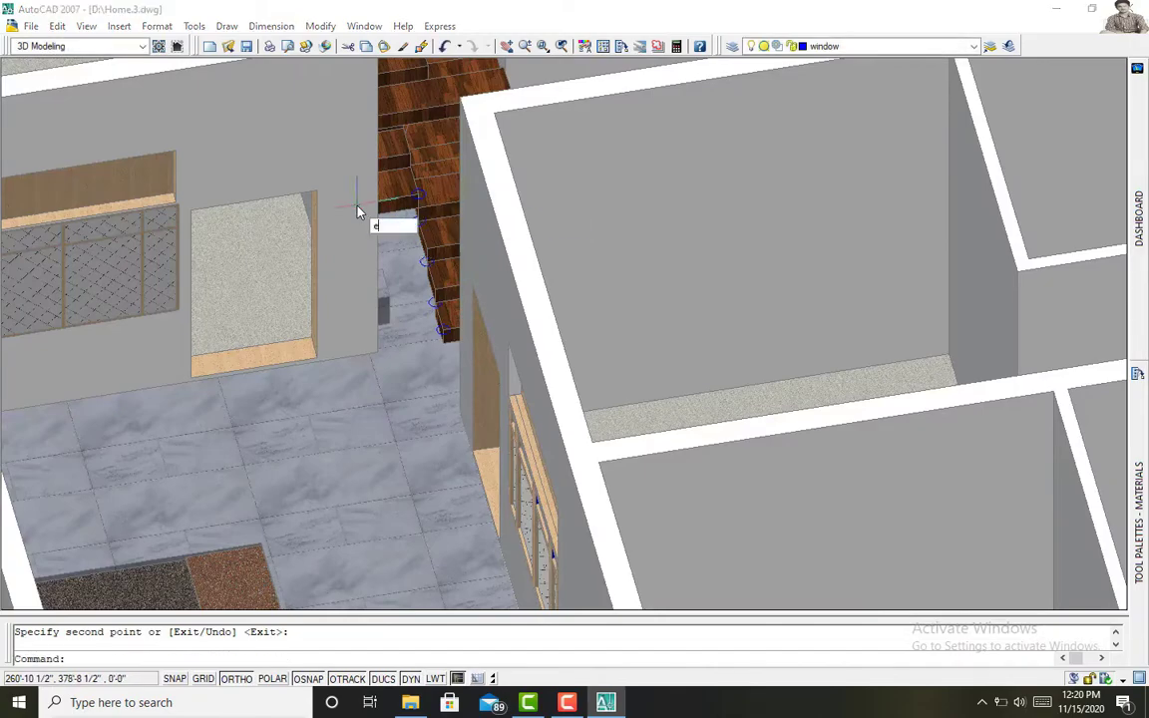
{"action": "key", "text": "Return"}
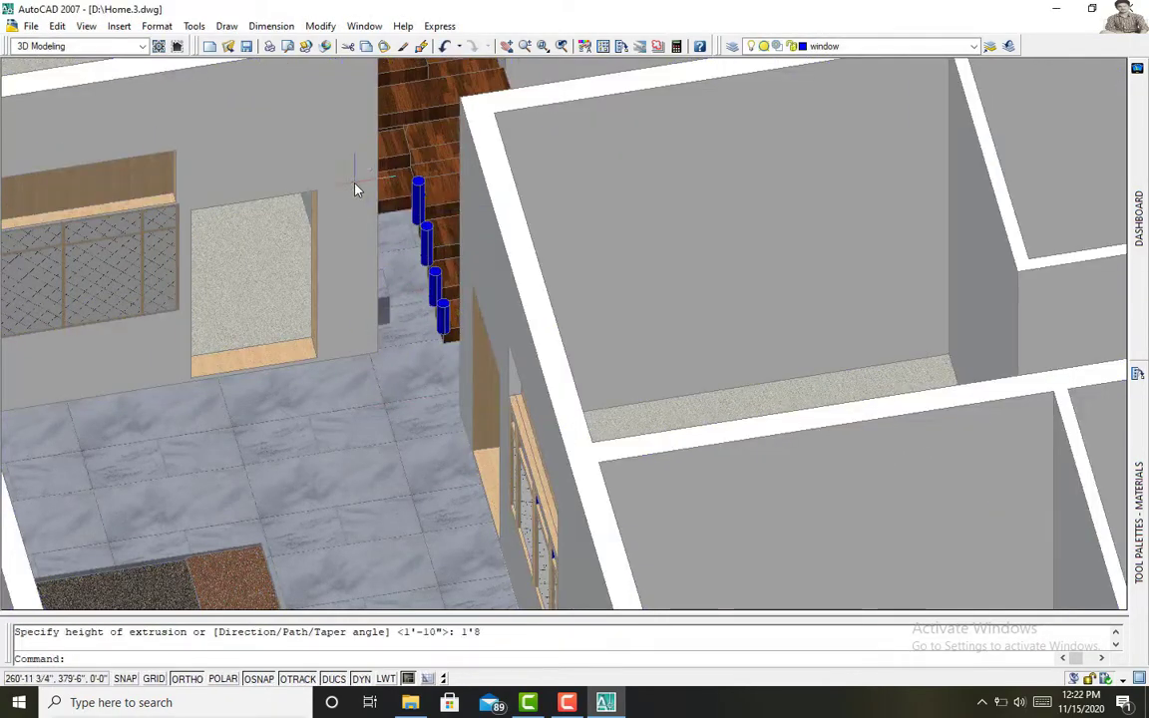
Step: Draw a radius 2 circle on the stair step as the base of a railing post
{"action": "left_click", "coordinate": [446, 311]}
{"action": "type", "text": "2"}
{"action": "key", "text": "Return"}
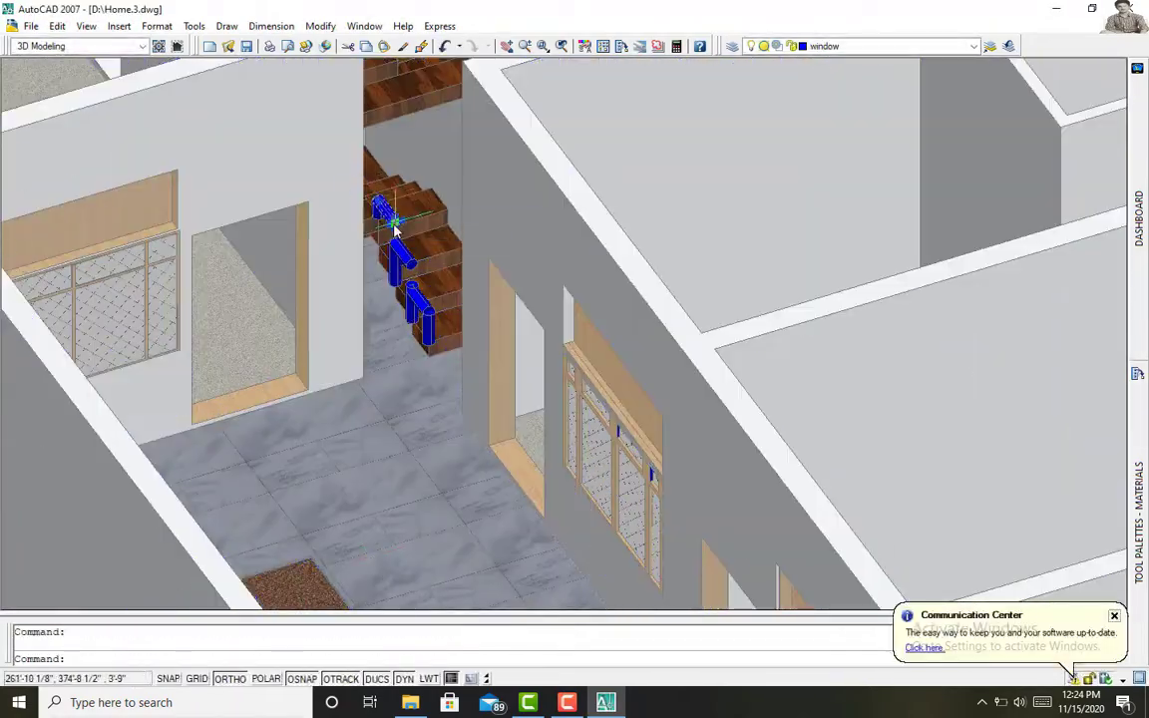
{"action": "left_click", "coordinate": [395, 227]}
{"action": "key", "text": "Escape"}
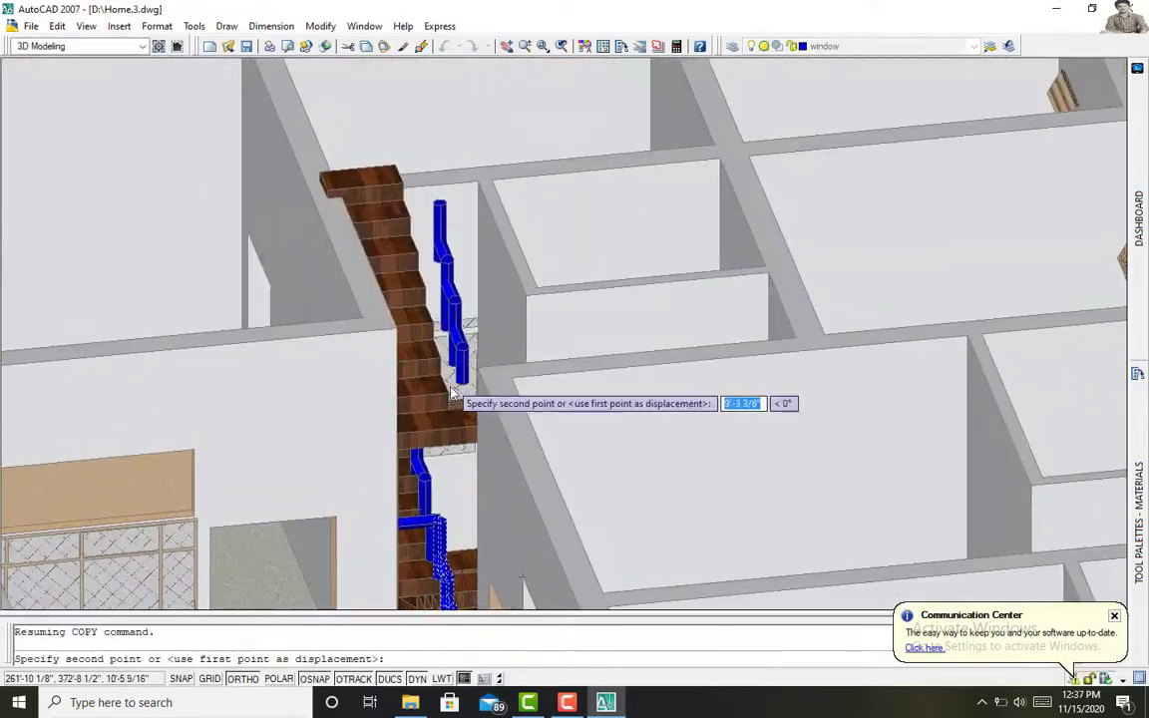
Step: Move a pipe piece onto a post's endpoint and copy another pipe piece into place
{"action": "key", "text": "Escape"}
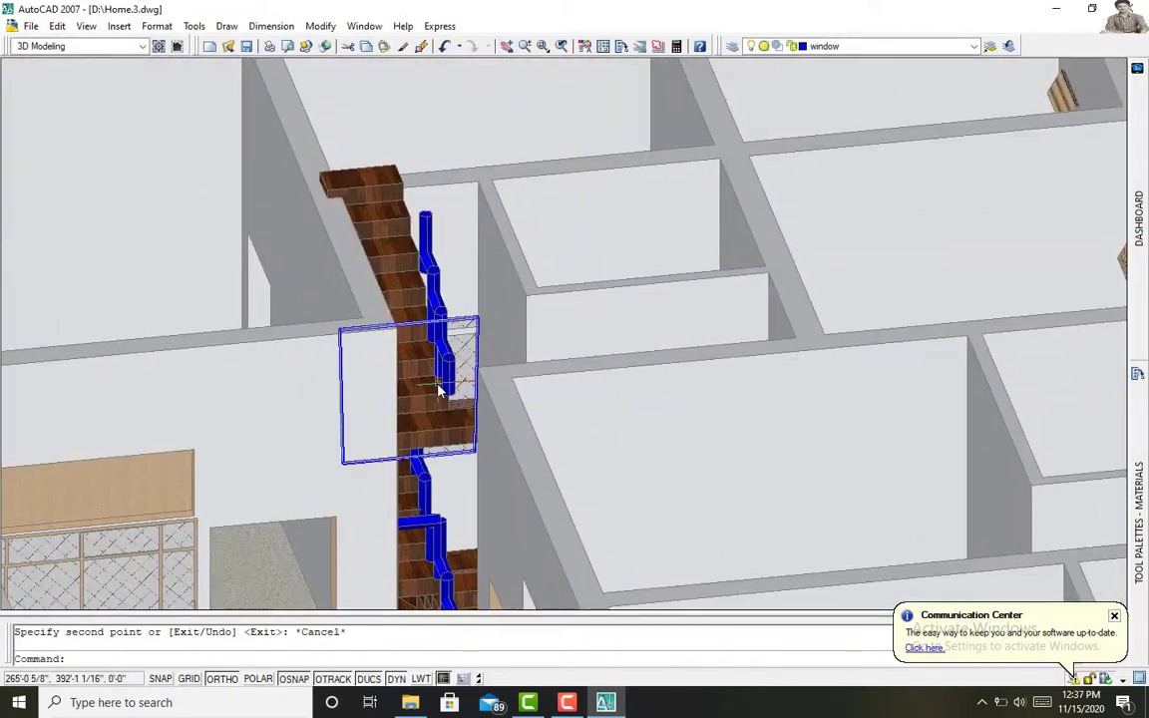
{"action": "middle_click_drag", "start_coordinate": [451, 395], "coordinate": [378, 306], "text": "shift"}
{"action": "key", "text": "Escape"}
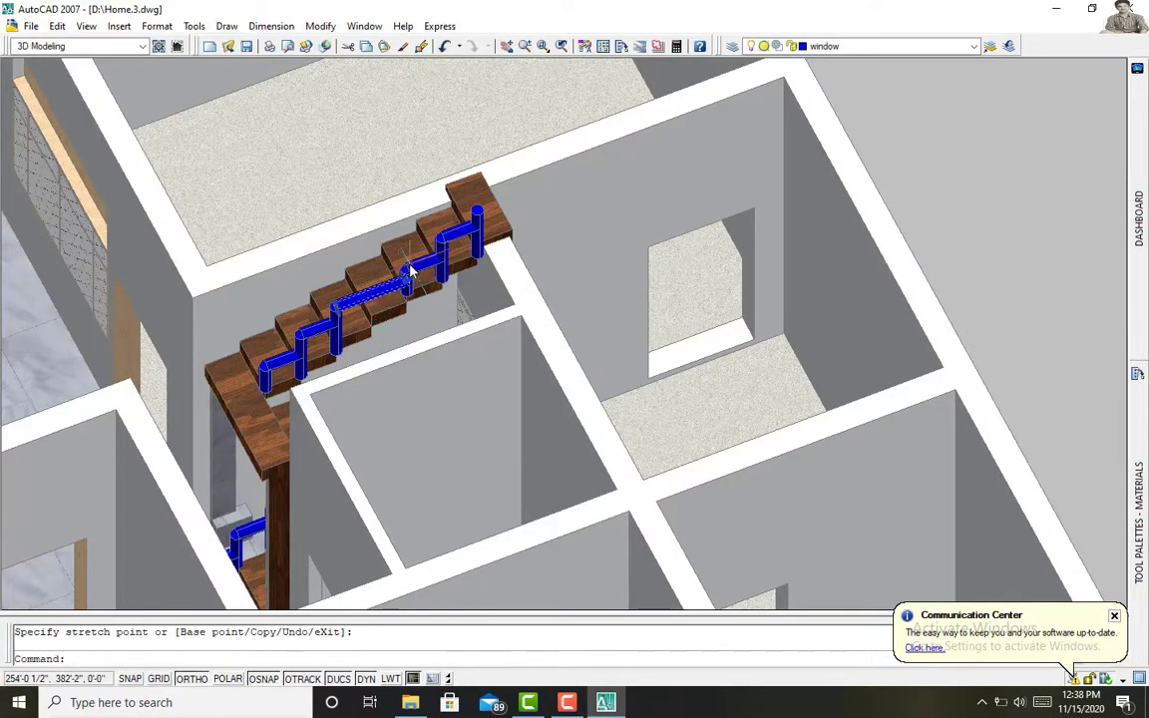
{"action": "left_click", "coordinate": [407, 277]}
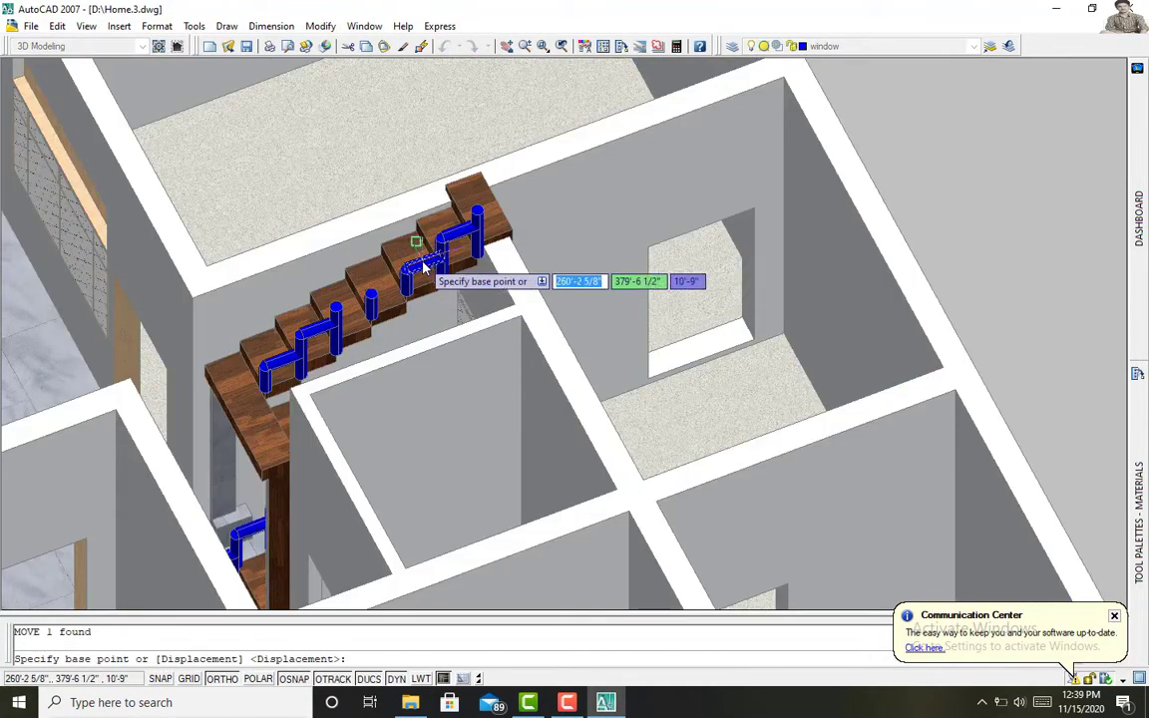
{"action": "left_click", "coordinate": [435, 261]}
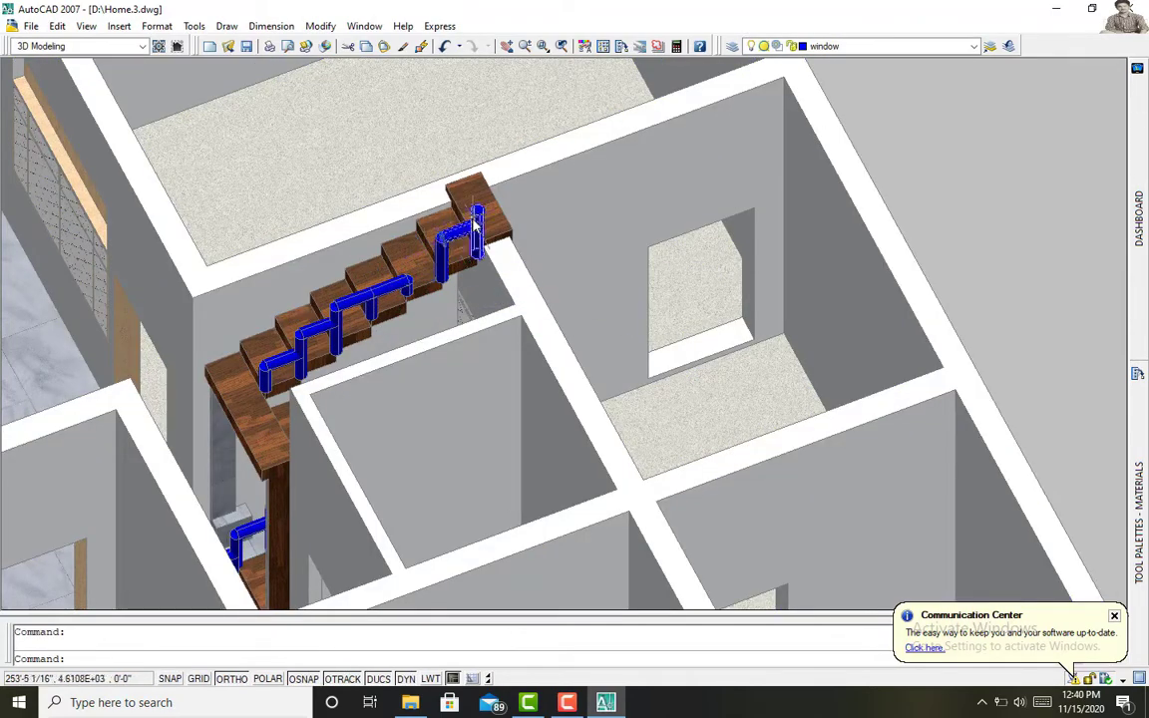
{"action": "key", "text": "Return"}
{"action": "key", "text": "Return"}
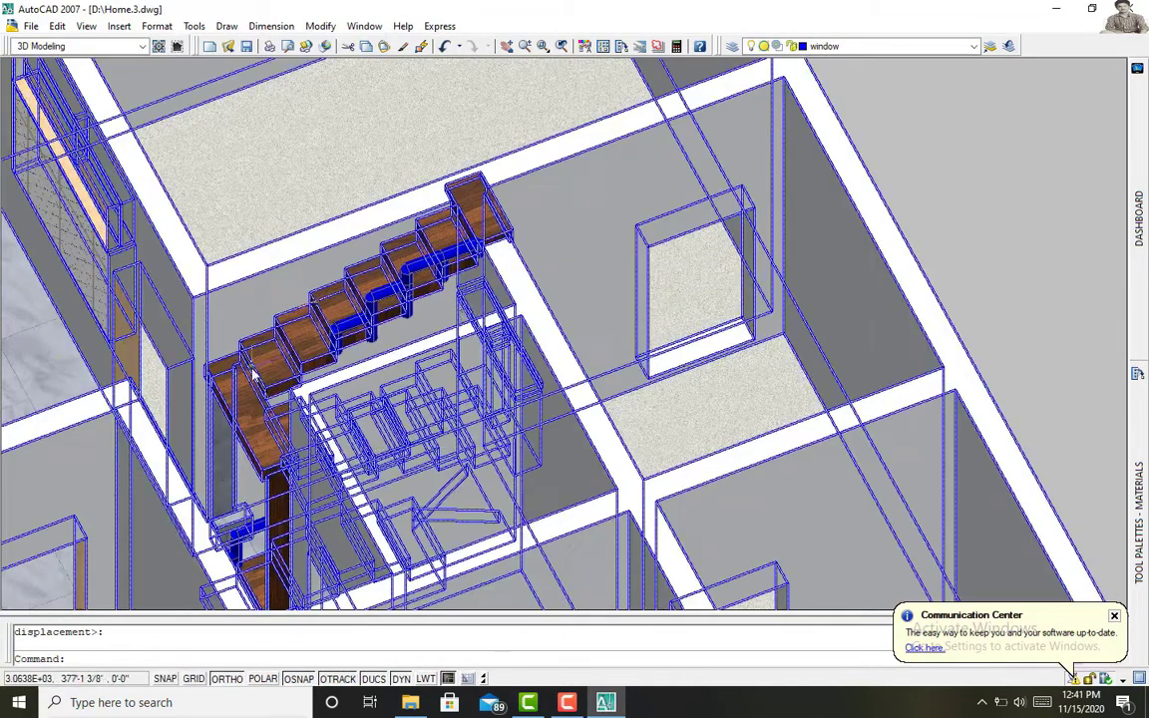
{"action": "key", "text": "Return"}
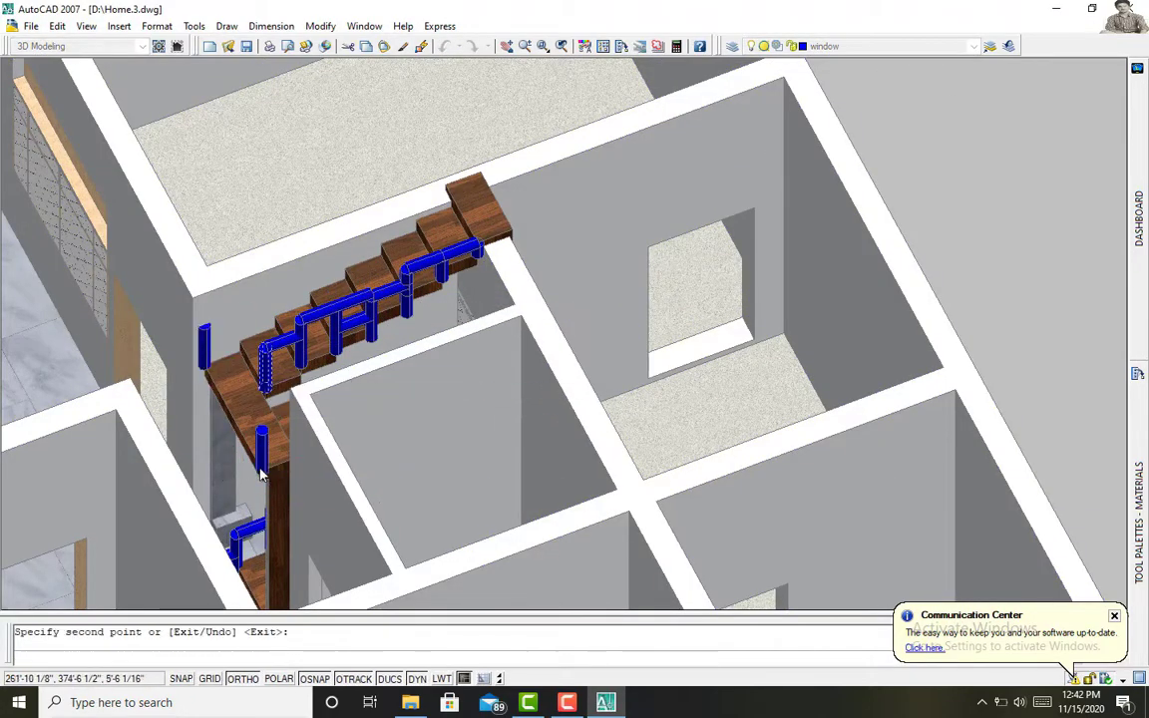
{"action": "left_click", "coordinate": [296, 339]}
Step: Copy a further pipe piece along the railing, then orbit to a near top-down view of the stairs
{"action": "middle_click_drag", "start_coordinate": [259, 377], "coordinate": [404, 429], "text": "shift"}
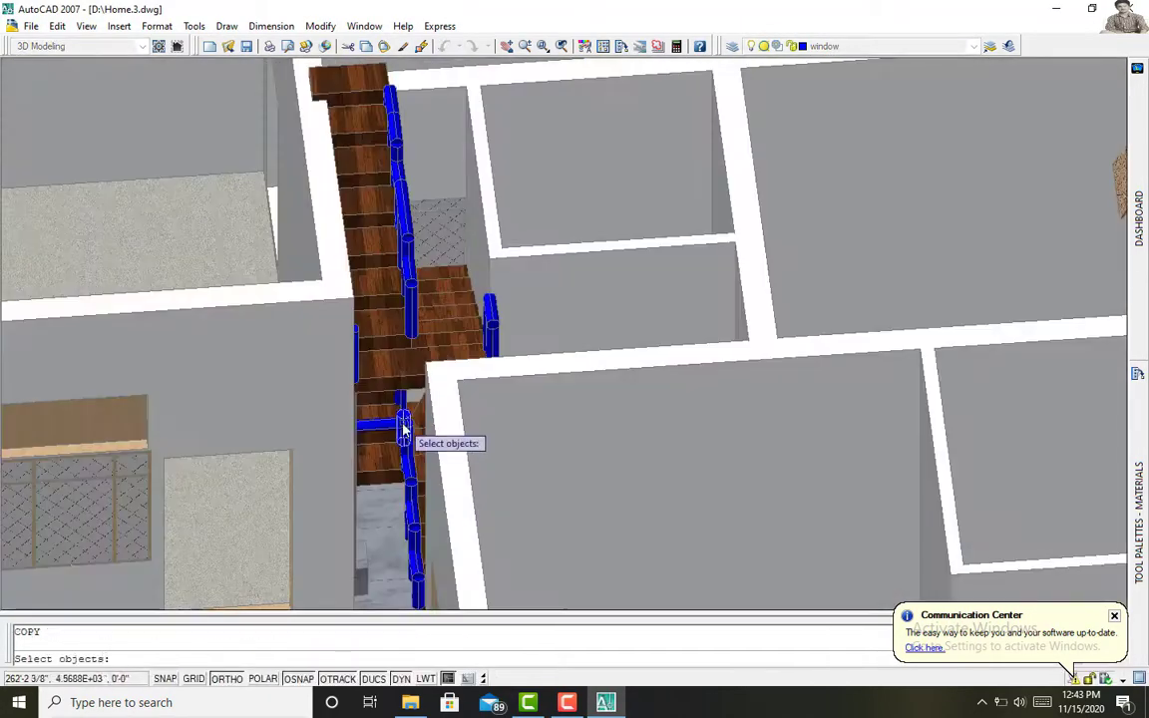
{"action": "key", "text": "Return"}
{"action": "left_click", "coordinate": [394, 330]}
{"action": "key", "text": "Return"}
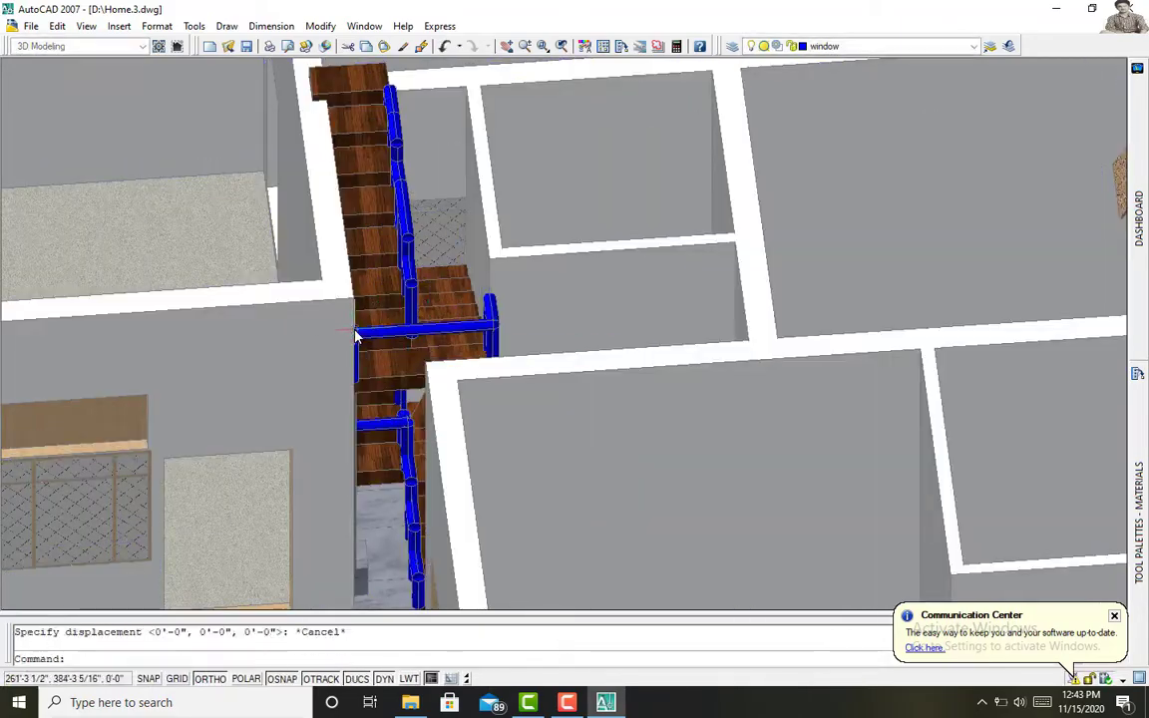
{"action": "mouse_move", "coordinate": [357, 336]}
{"action": "middle_mouse_down", "text": "shift"}
{"action": "mouse_move", "coordinate": [404, 389]}
{"action": "mouse_move", "coordinate": [357, 319]}
{"action": "mouse_move", "coordinate": [132, 286]}
{"action": "middle_mouse_up", "text": "shift"}
{"action": "key", "text": "Escape"}
{"action": "type", "text": "m"}
{"action": "key", "text": "Return"}
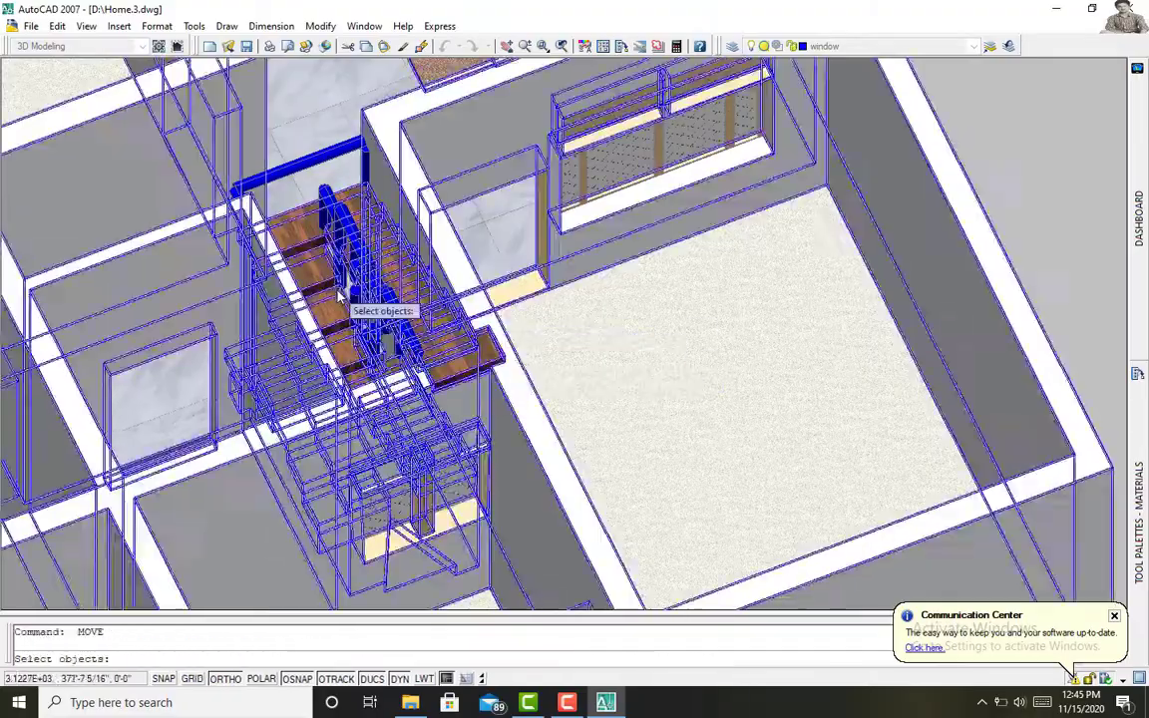
{"action": "scroll", "coordinate": [340, 293], "scroll_direction": "up", "scroll_amount": 3}
{"action": "mouse_move", "coordinate": [339, 293]}
{"action": "middle_mouse_down", "text": "shift"}
{"action": "mouse_move", "coordinate": [553, 409]}
{"action": "mouse_move", "coordinate": [353, 314]}
{"action": "mouse_move", "coordinate": [636, 190]}
{"action": "mouse_move", "coordinate": [476, 380]}
{"action": "mouse_move", "coordinate": [447, 337]}
{"action": "mouse_move", "coordinate": [154, 341]}
{"action": "mouse_move", "coordinate": [261, 349]}
{"action": "middle_mouse_up", "text": "shift"}
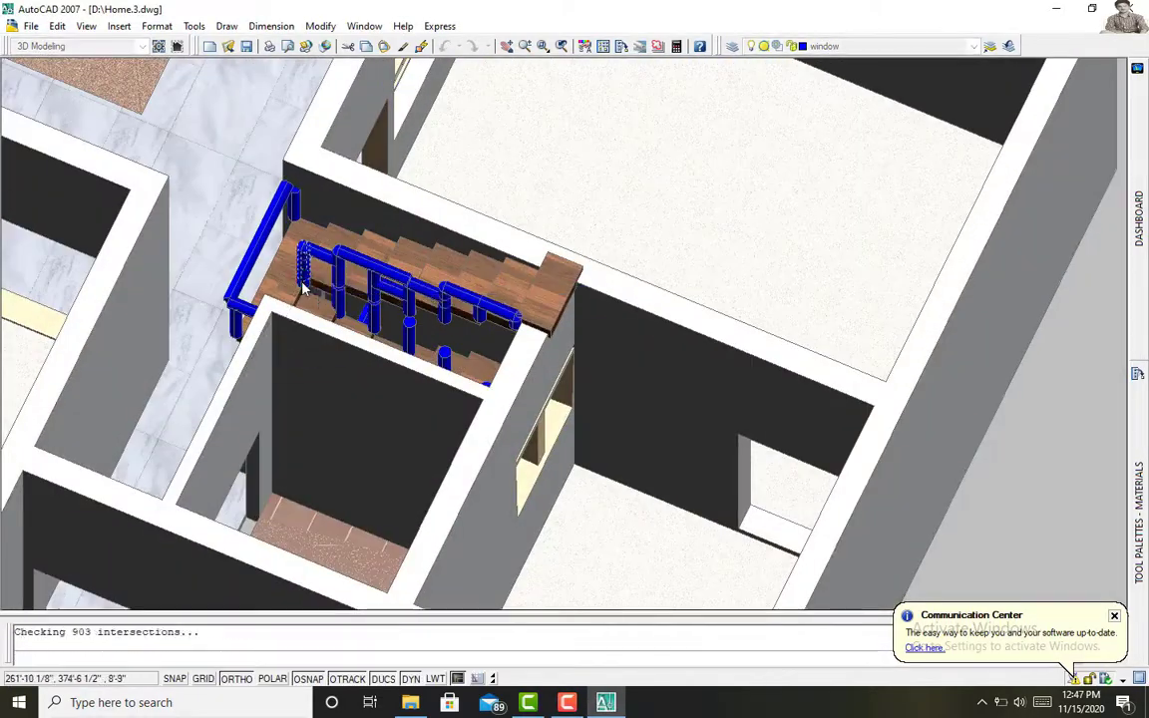
Step: Cancel the move and orbit to review the copper-finished stair railing
{"action": "key", "text": "Escape"}
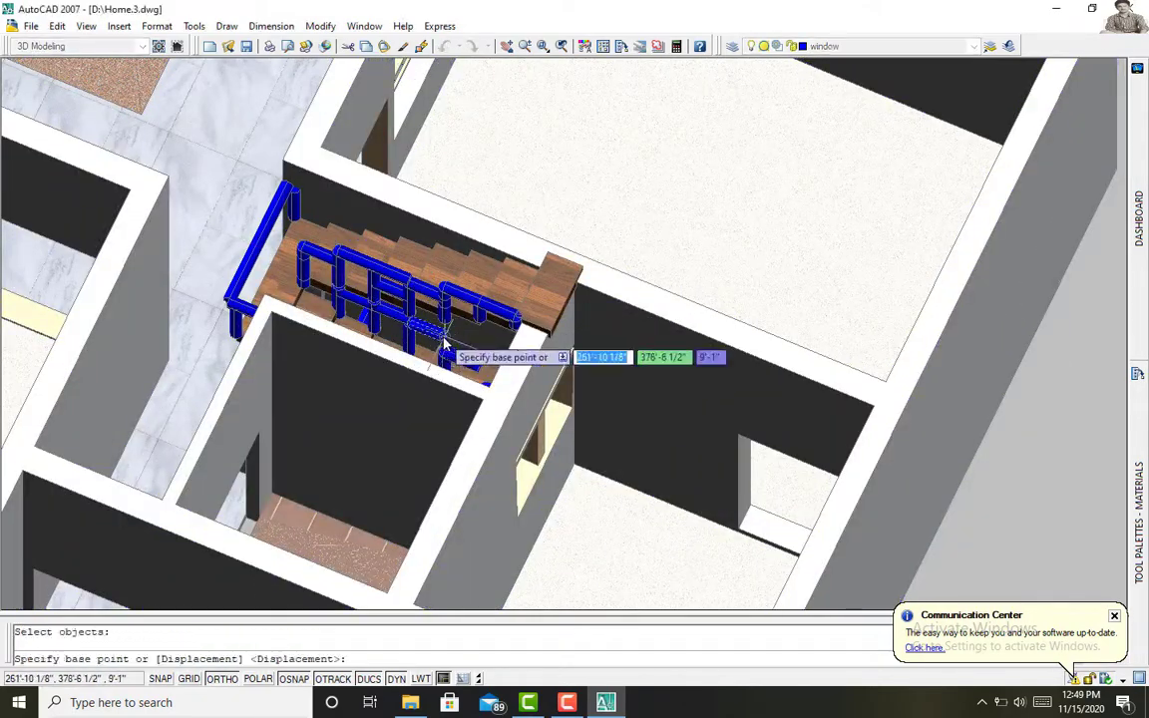
{"action": "middle_click_drag", "start_coordinate": [292, 278], "coordinate": [444, 298], "text": "shift"}
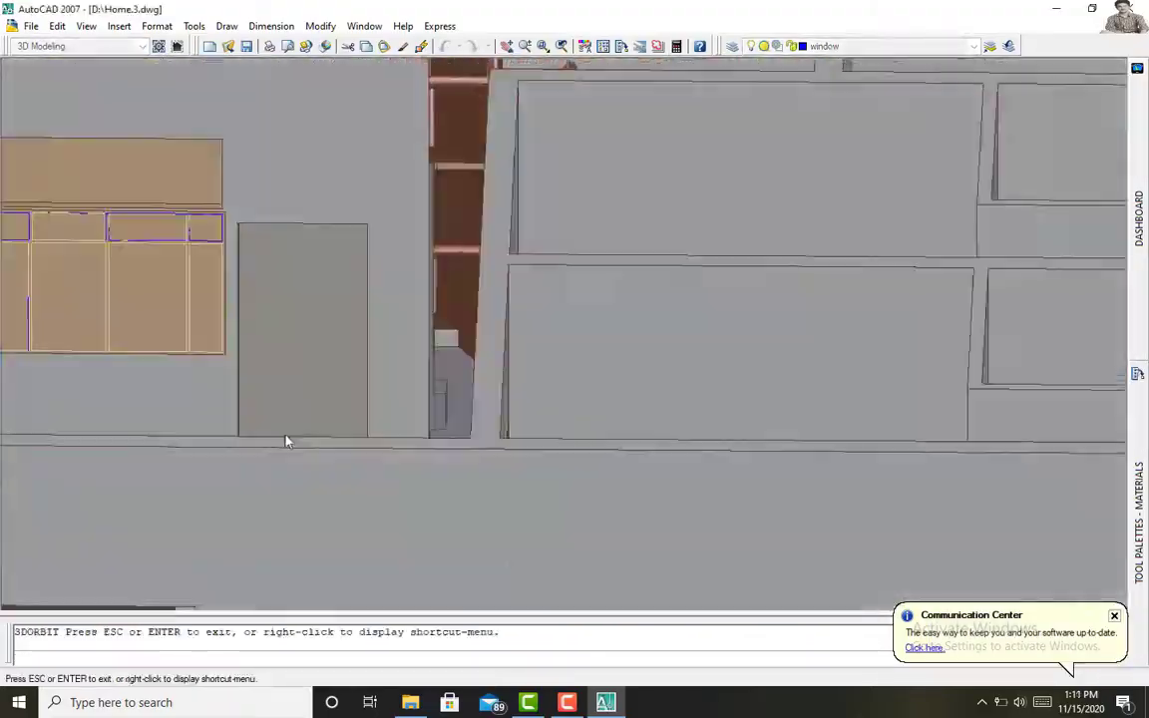
Step: Orbit around the railing, grip-stretch the stair post, then orbit to view the house from above
{"action": "mouse_move", "coordinate": [286, 441]}
{"action": "left_mouse_down"}
{"action": "mouse_move", "coordinate": [448, 372]}
{"action": "mouse_move", "coordinate": [844, 423]}
{"action": "mouse_move", "coordinate": [490, 359]}
{"action": "mouse_move", "coordinate": [515, 326]}
{"action": "left_mouse_up"}
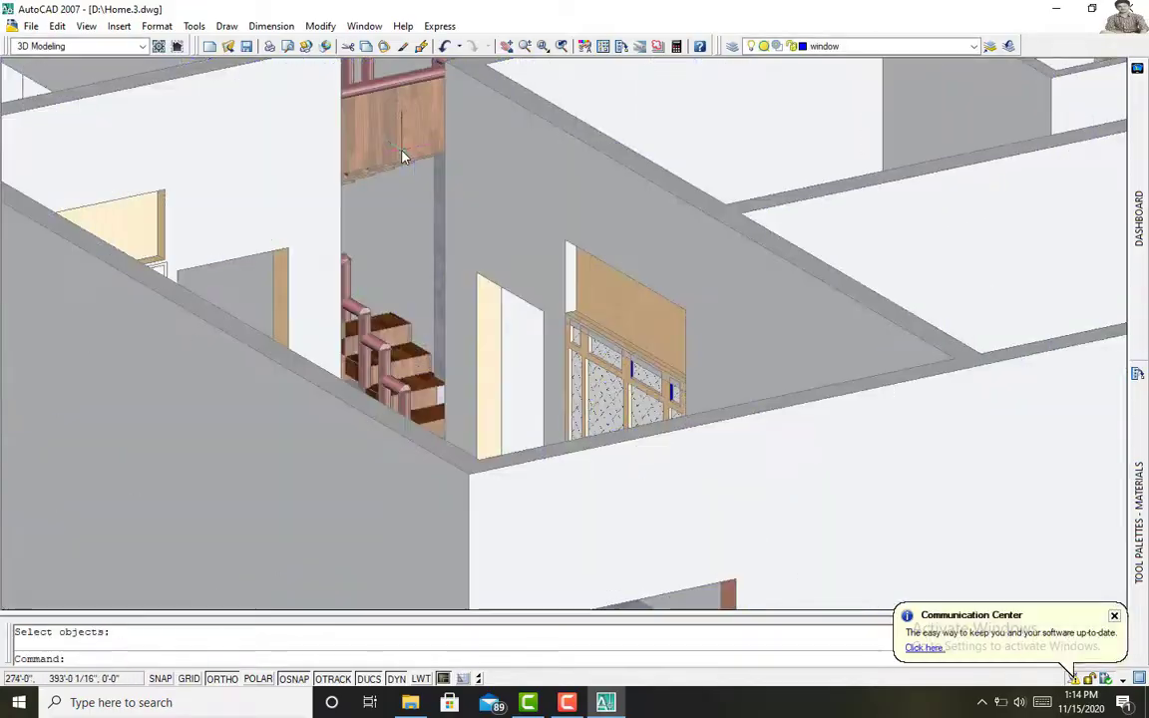
{"action": "mouse_move", "coordinate": [402, 154]}
{"action": "middle_mouse_down", "text": "shift"}
{"action": "mouse_move", "coordinate": [451, 226]}
{"action": "mouse_move", "coordinate": [676, 295]}
{"action": "middle_mouse_up", "text": "shift"}
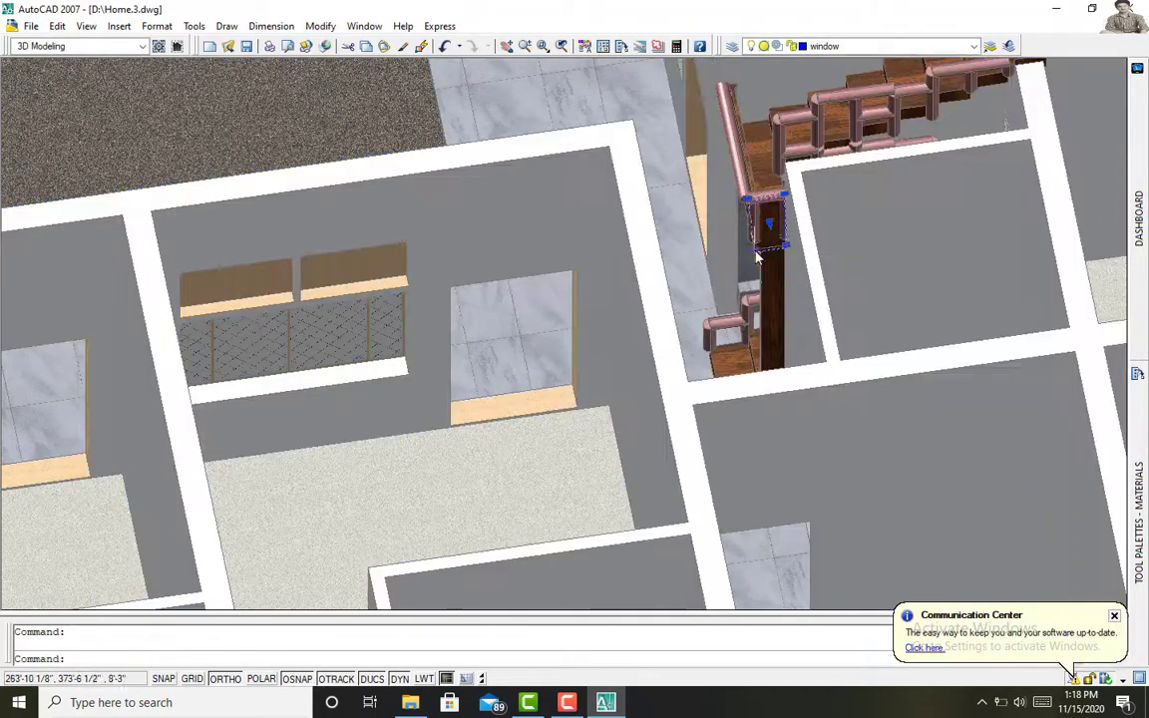
{"action": "left_click", "coordinate": [756, 200]}
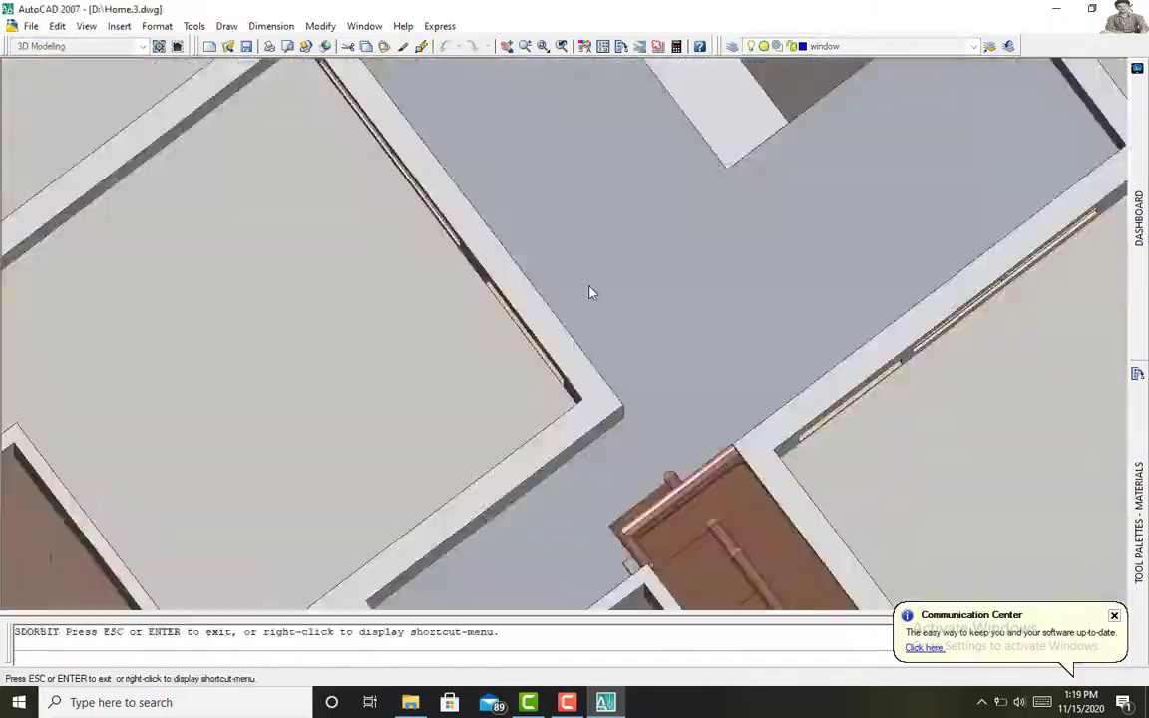
{"action": "mouse_move", "coordinate": [590, 289]}
{"action": "middle_mouse_down", "text": "shift"}
{"action": "mouse_move", "coordinate": [203, 287]}
{"action": "mouse_move", "coordinate": [616, 256]}
{"action": "mouse_move", "coordinate": [615, 237]}
{"action": "mouse_move", "coordinate": [1091, 182]}
{"action": "middle_mouse_up", "text": "shift"}
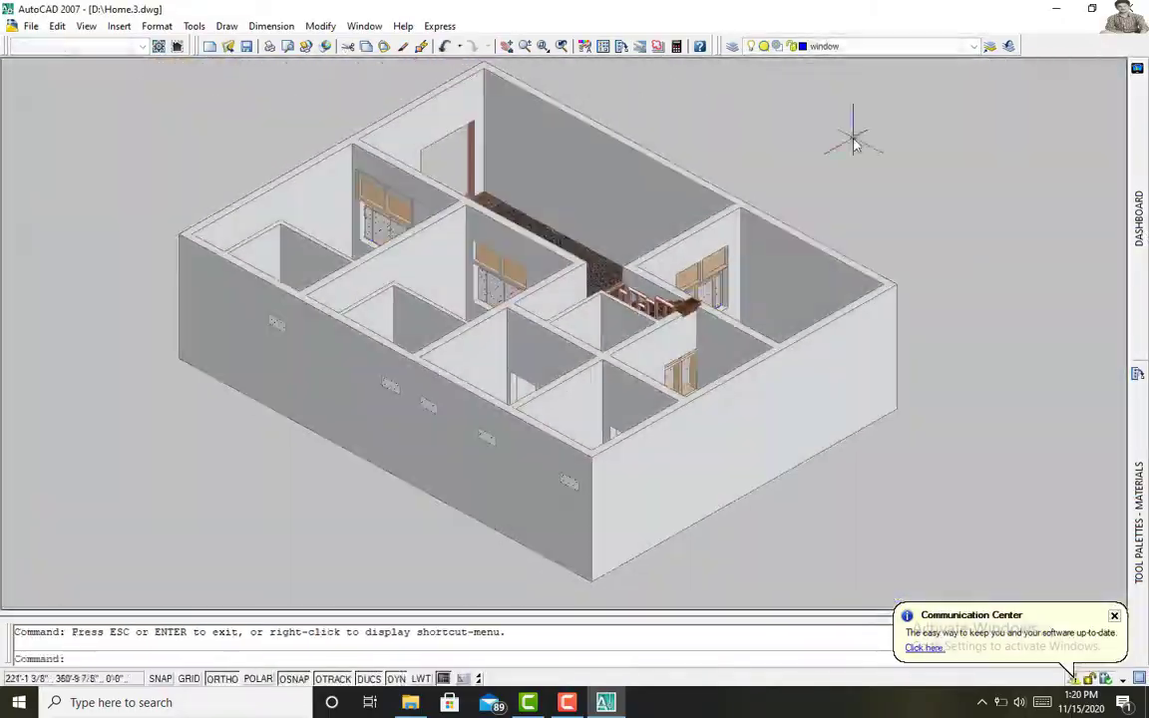
{"action": "left_click", "coordinate": [858, 46]}
{"action": "left_click", "coordinate": [963, 430]}
{"action": "mouse_move", "coordinate": [963, 430]}
{"action": "middle_mouse_down", "text": "shift"}
{"action": "mouse_move", "coordinate": [526, 508]}
{"action": "mouse_move", "coordinate": [547, 400]}
{"action": "mouse_move", "coordinate": [847, 480]}
{"action": "mouse_move", "coordinate": [912, 351]}
{"action": "mouse_move", "coordinate": [803, 436]}
{"action": "mouse_move", "coordinate": [275, 72]}
{"action": "middle_mouse_up", "text": "shift"}
Step: Switch to the AutoCAD Classic workspace, zoom into the plan and draw a small rectangle
{"action": "left_click", "coordinate": [80, 46]}
{"action": "left_click", "coordinate": [55, 72]}
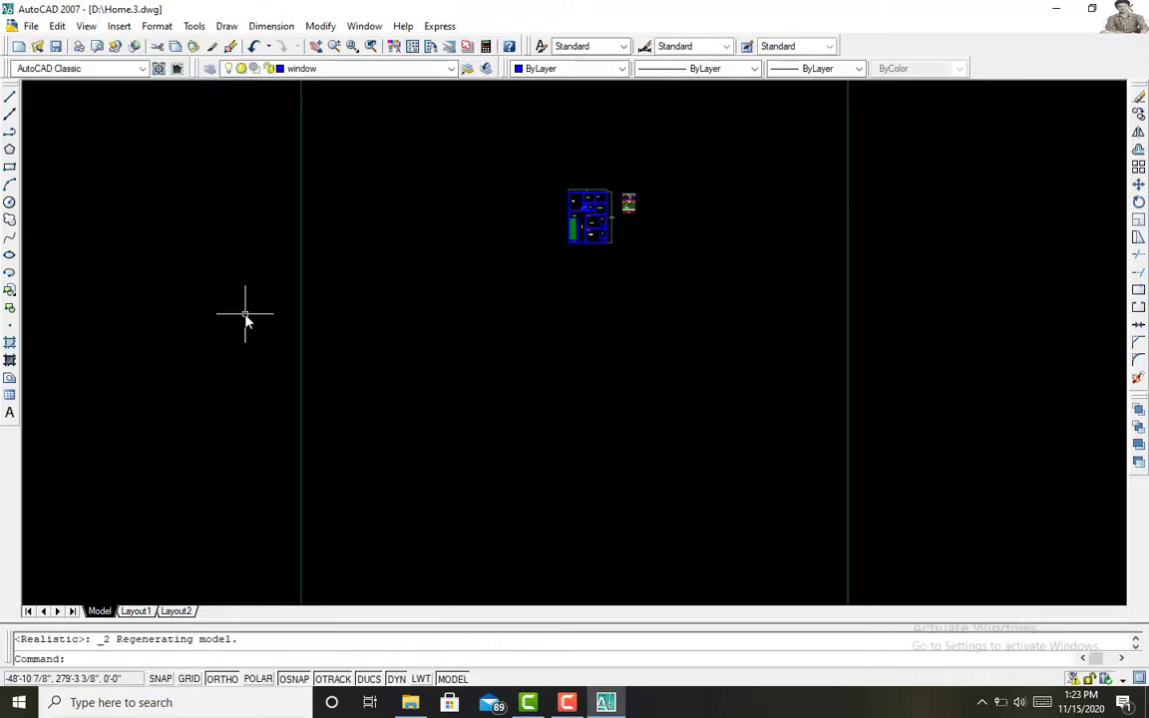
{"action": "left_click", "coordinate": [570, 139]}
{"action": "left_click", "coordinate": [615, 249]}
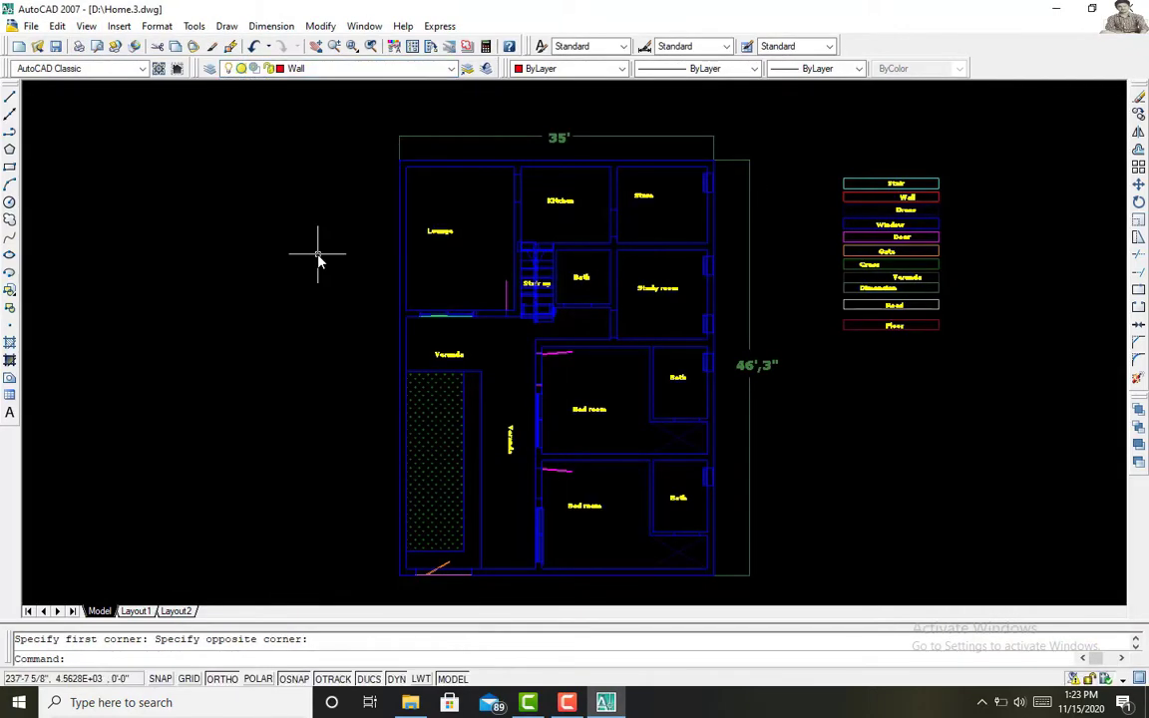
{"action": "type", "text": "rec"}
{"action": "key", "text": "Return"}
{"action": "left_click", "coordinate": [617, 339]}
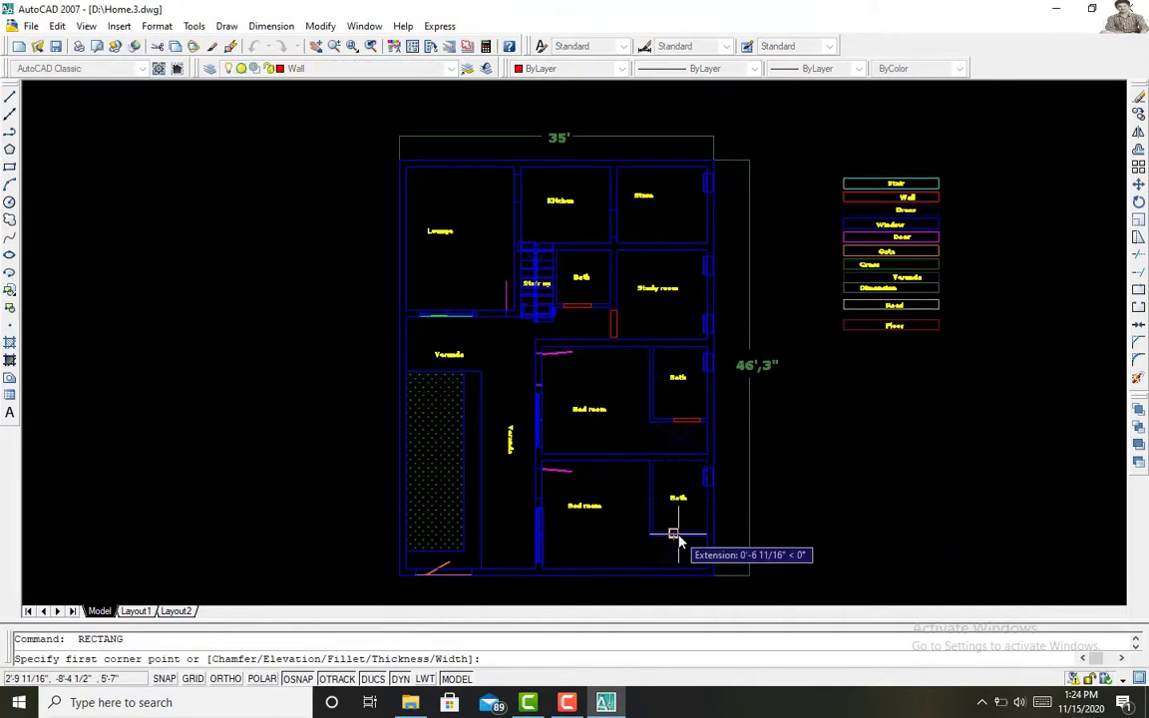
Step: Offset the window rectangle inward to create an inner outline
{"action": "type", "text": "o"}
{"action": "key", "text": "Return"}
{"action": "scroll", "coordinate": [526, 274], "scroll_direction": "up", "scroll_amount": 5}
{"action": "left_click", "coordinate": [452, 207]}
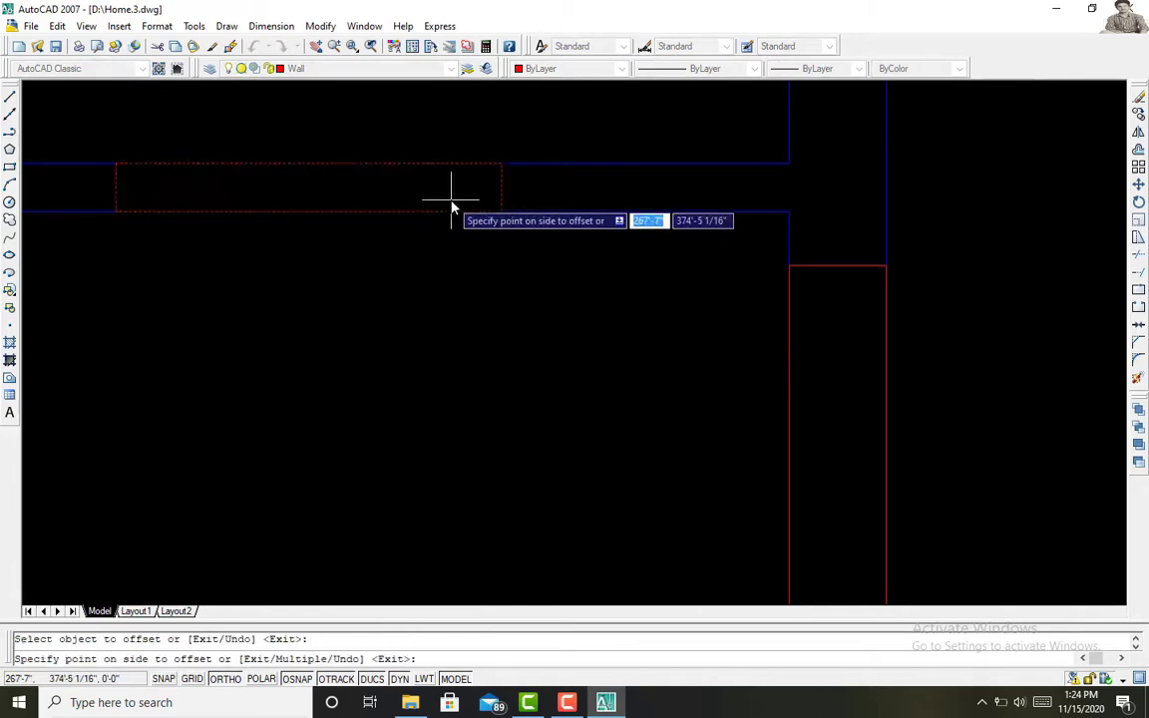
{"action": "left_click", "coordinate": [452, 200]}
{"action": "key", "text": "Escape"}
{"action": "middle_click_drag", "start_coordinate": [569, 339], "coordinate": [513, 162]}
{"action": "key", "text": "Escape"}
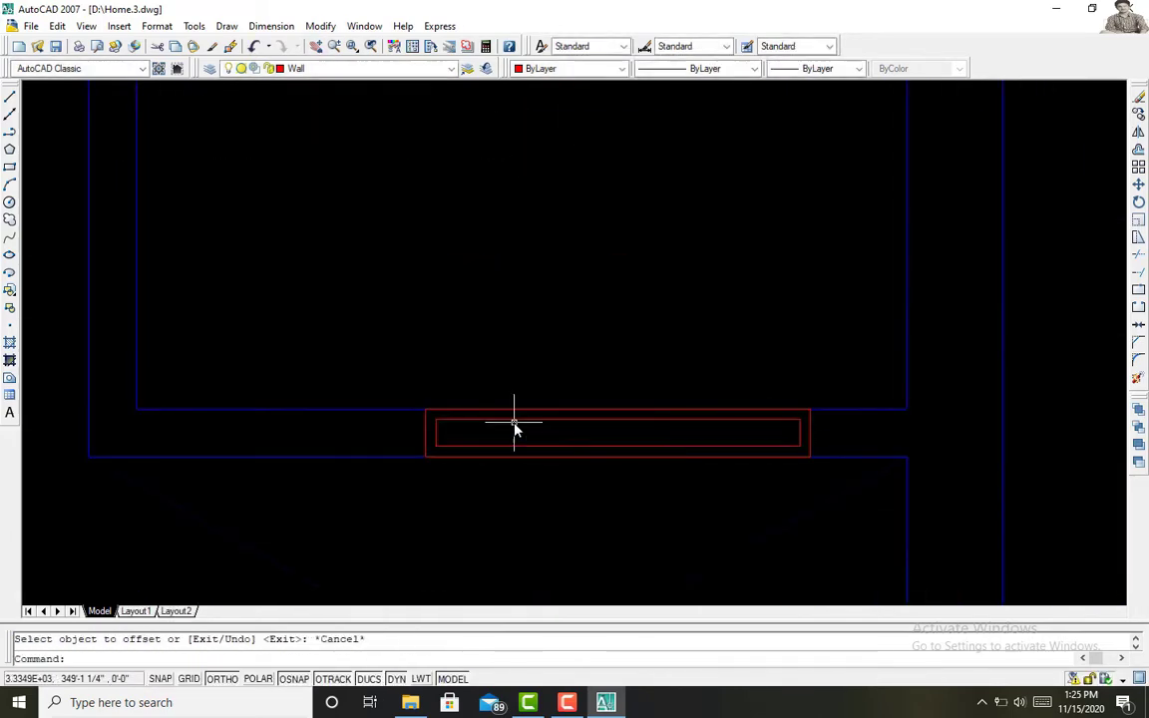
Step: Switch to the SW Isometric view and attempt a 3D rotation of the red outline
{"action": "left_click", "coordinate": [86, 26]}
{"action": "left_click", "coordinate": [289, 415]}
{"action": "scroll", "coordinate": [480, 275], "scroll_direction": "up", "scroll_amount": 5}
{"action": "type", "text": "3r"}
{"action": "key", "text": "Return"}
{"action": "left_click", "coordinate": [385, 479]}
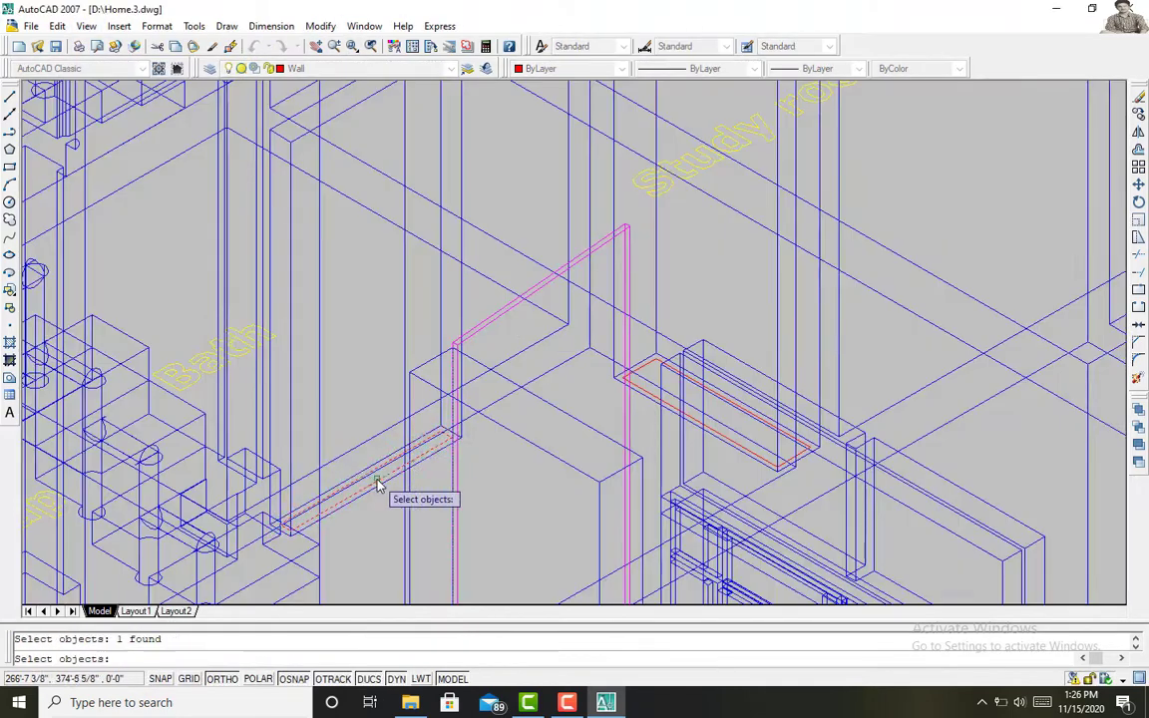
{"action": "key", "text": "Return"}
{"action": "key", "text": "Escape"}
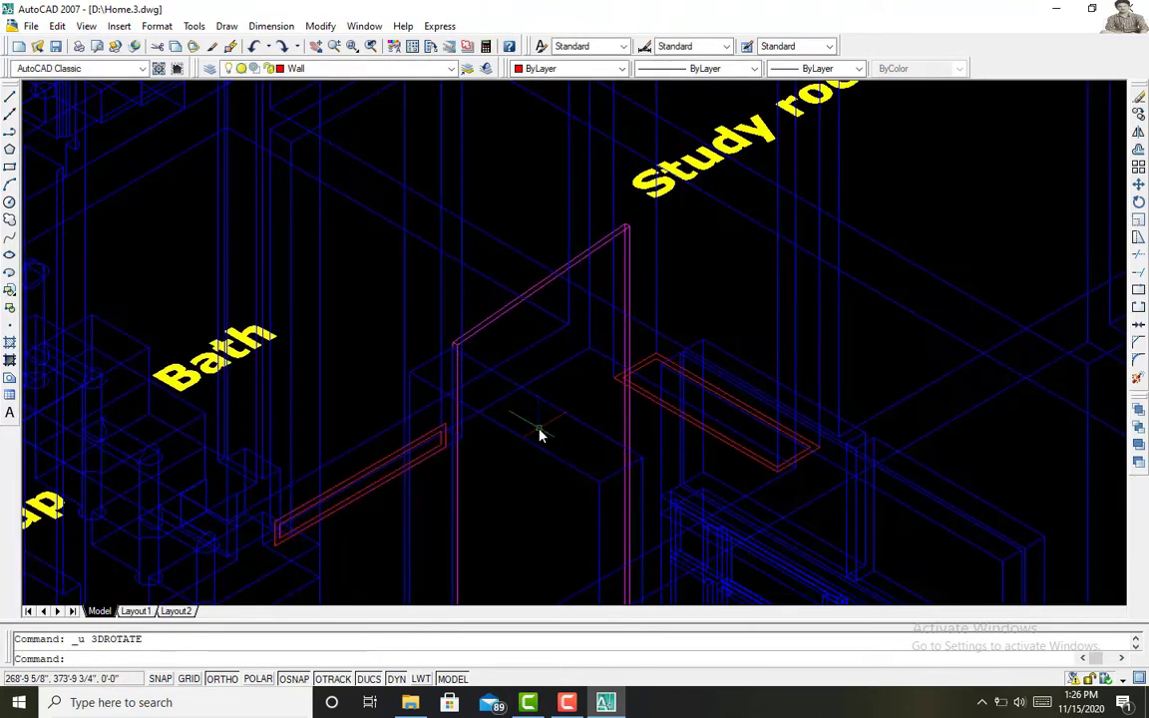
Step: Extrude the left red outline to a height of 4 into a box
{"action": "type", "text": "ext"}
{"action": "key", "text": "Return"}
{"action": "left_click", "coordinate": [403, 457]}
{"action": "key", "text": "Return"}
{"action": "type", "text": "4"}
{"action": "left_click", "coordinate": [329, 444]}
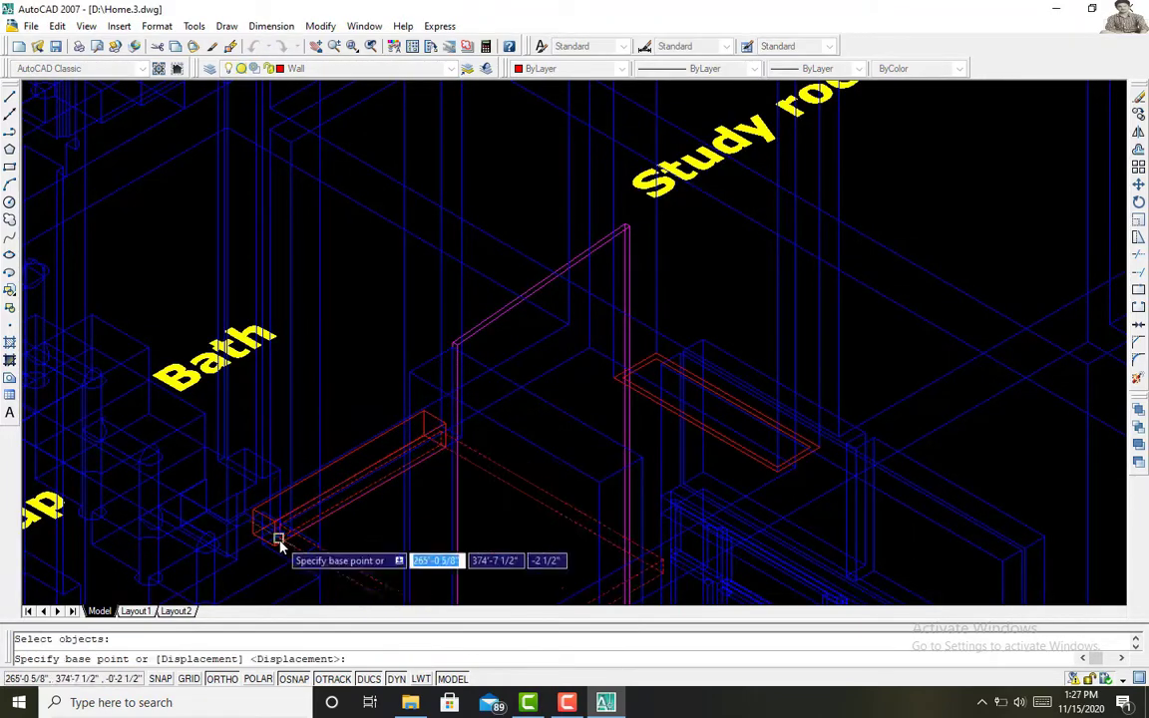
{"action": "left_click", "coordinate": [282, 544]}
{"action": "scroll", "coordinate": [439, 206], "scroll_direction": "up", "scroll_amount": 2}
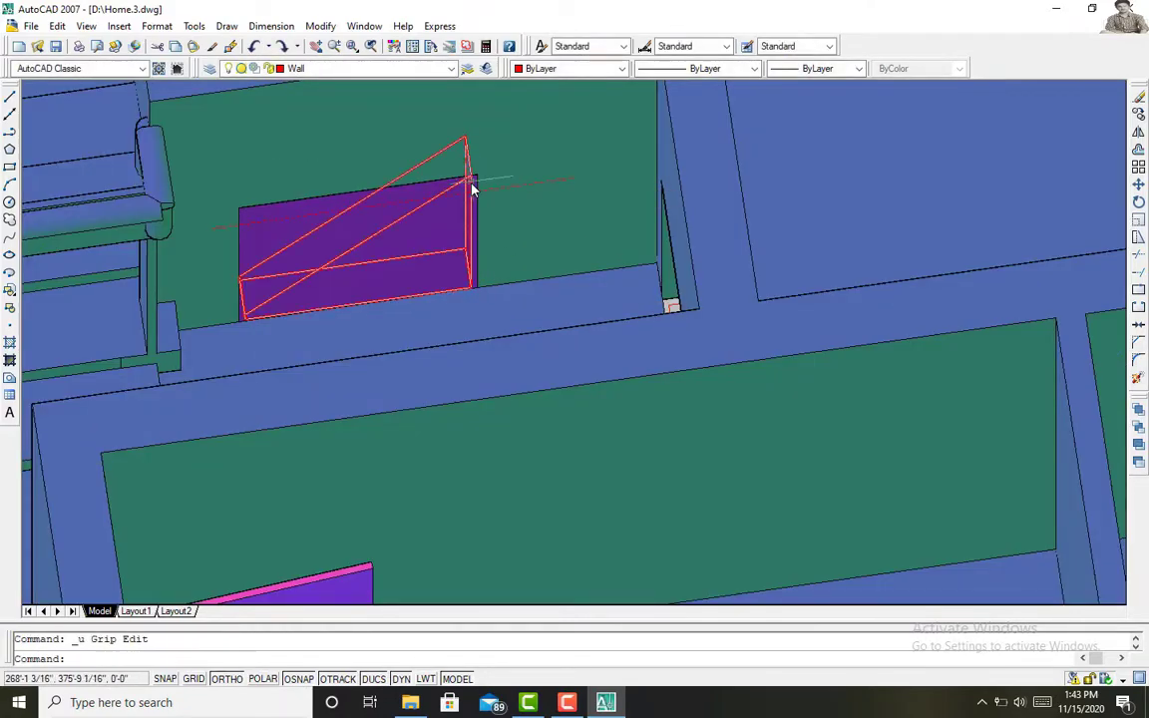
Step: Subtract the box from the wall and move the window piece into the opening
{"action": "key", "text": "Return"}
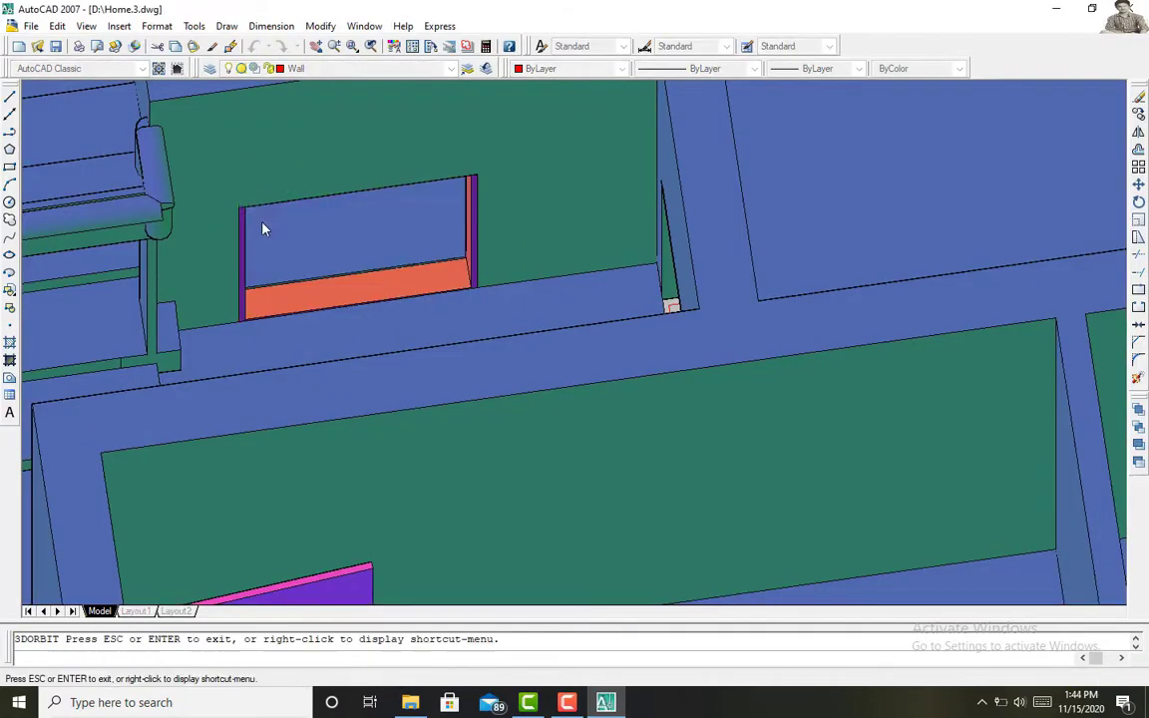
{"action": "middle_click_drag", "start_coordinate": [236, 198], "coordinate": [133, 291], "text": "shift"}
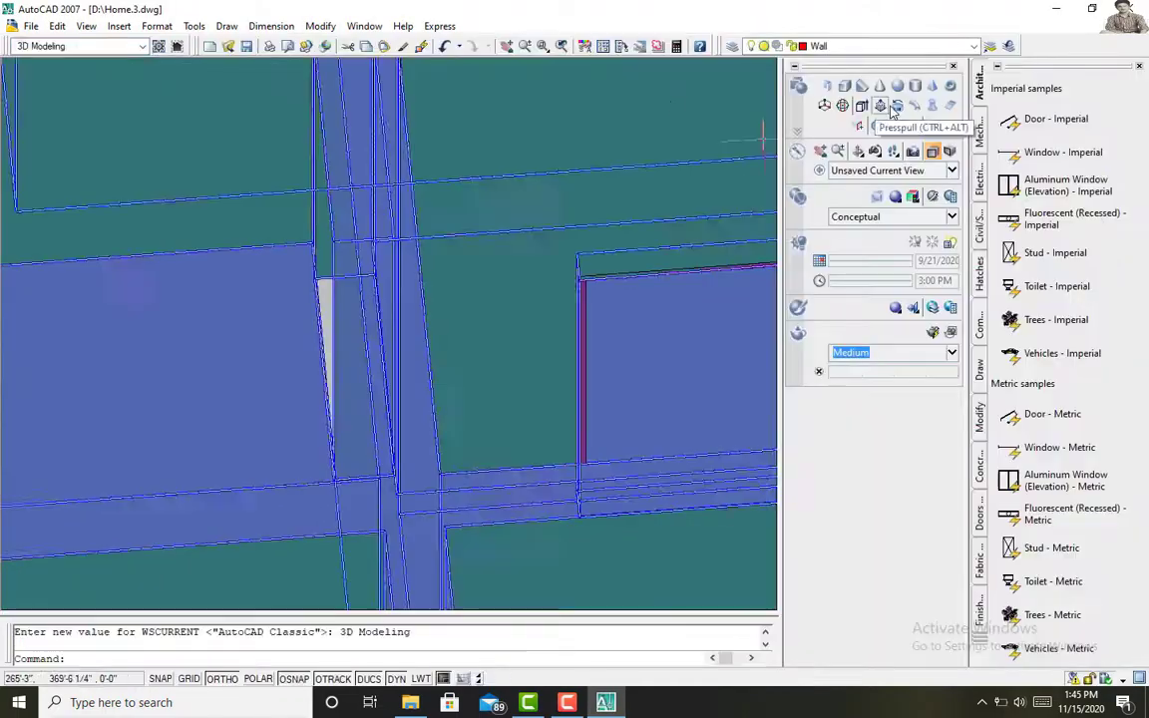
{"action": "left_click", "coordinate": [47, 75]}
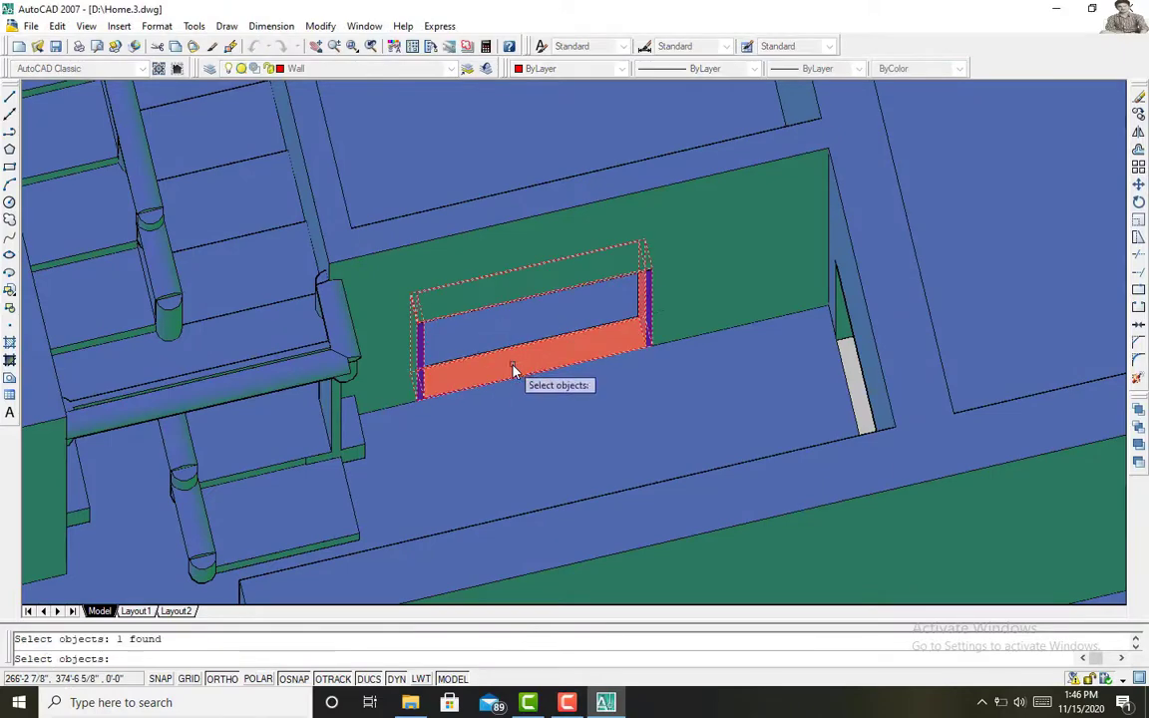
{"action": "key", "text": "Return"}
{"action": "left_click", "coordinate": [514, 371]}
{"action": "left_click", "coordinate": [838, 344]}
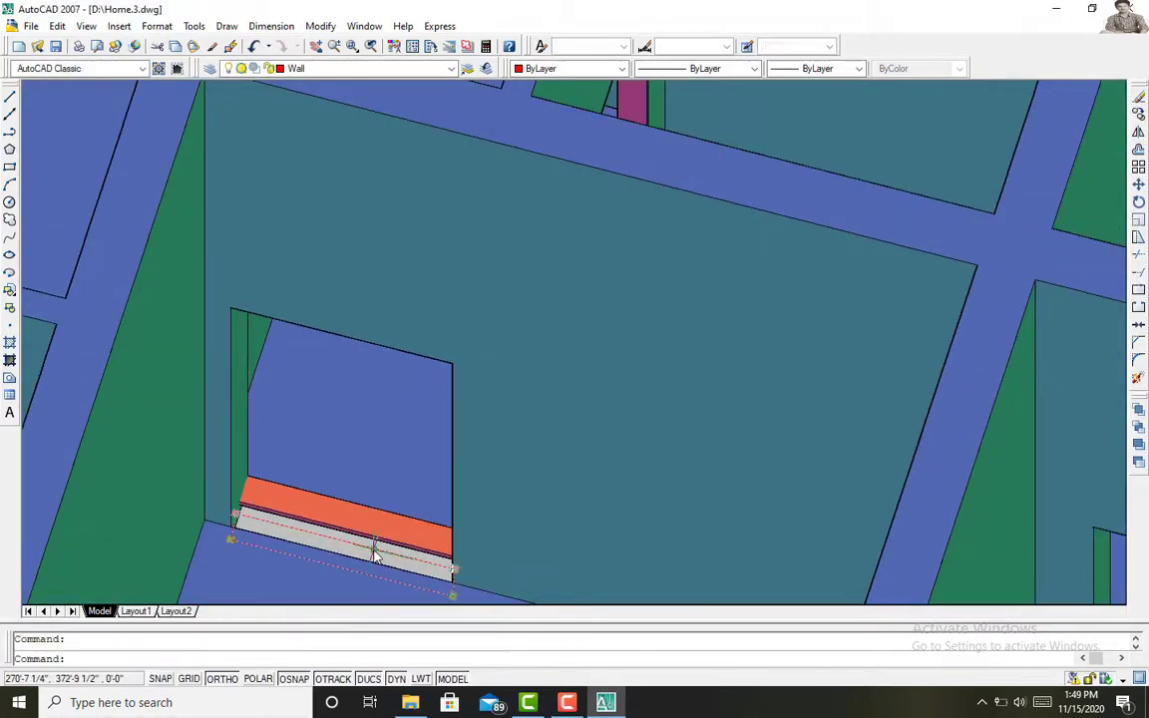
Step: Drop the slab into place below the sill and dismiss the material name conflict
{"action": "key", "text": "Return"}
{"action": "left_click", "coordinate": [332, 538]}
{"action": "left_click", "coordinate": [239, 504]}
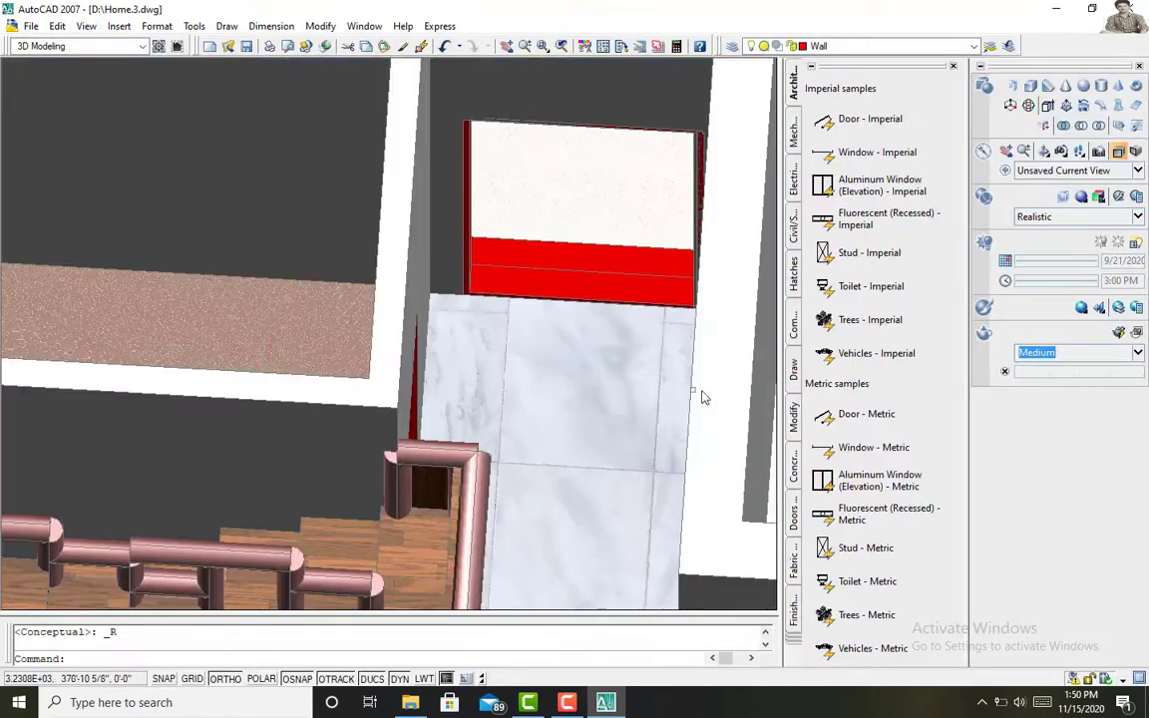
{"action": "left_click", "coordinate": [608, 385]}
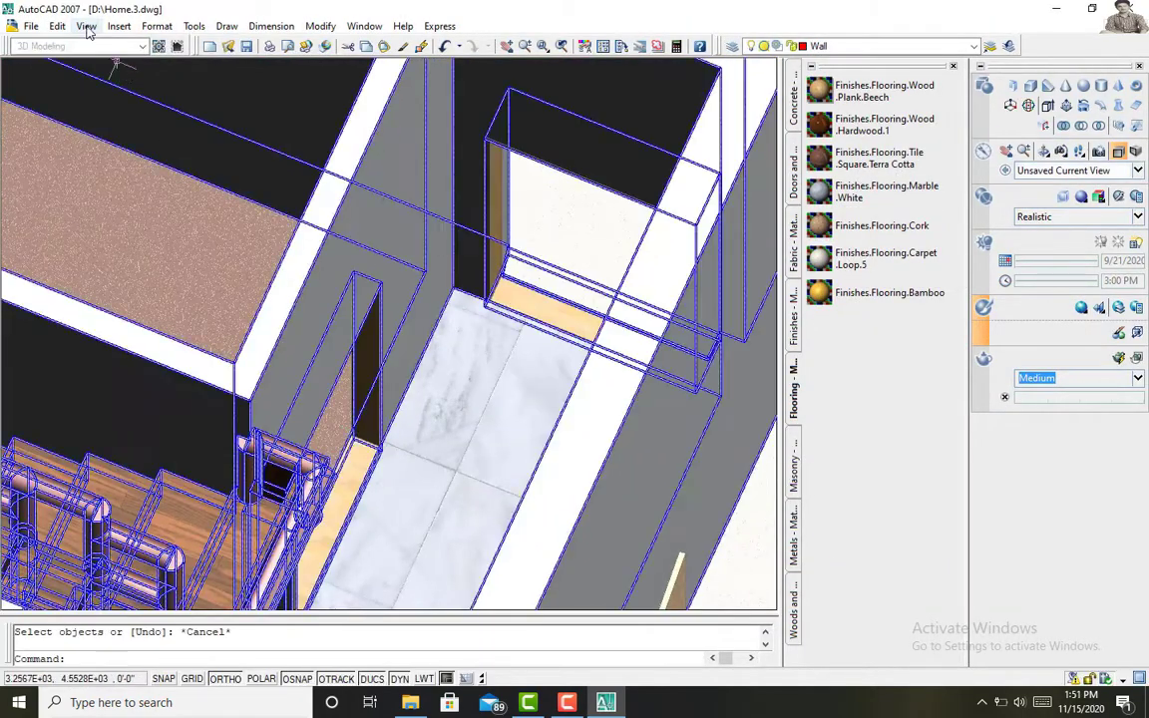
Step: Orbit the textured house to see the stairs and rooms
{"action": "middle_click_drag", "start_coordinate": [472, 351], "coordinate": [599, 241], "text": "shift"}
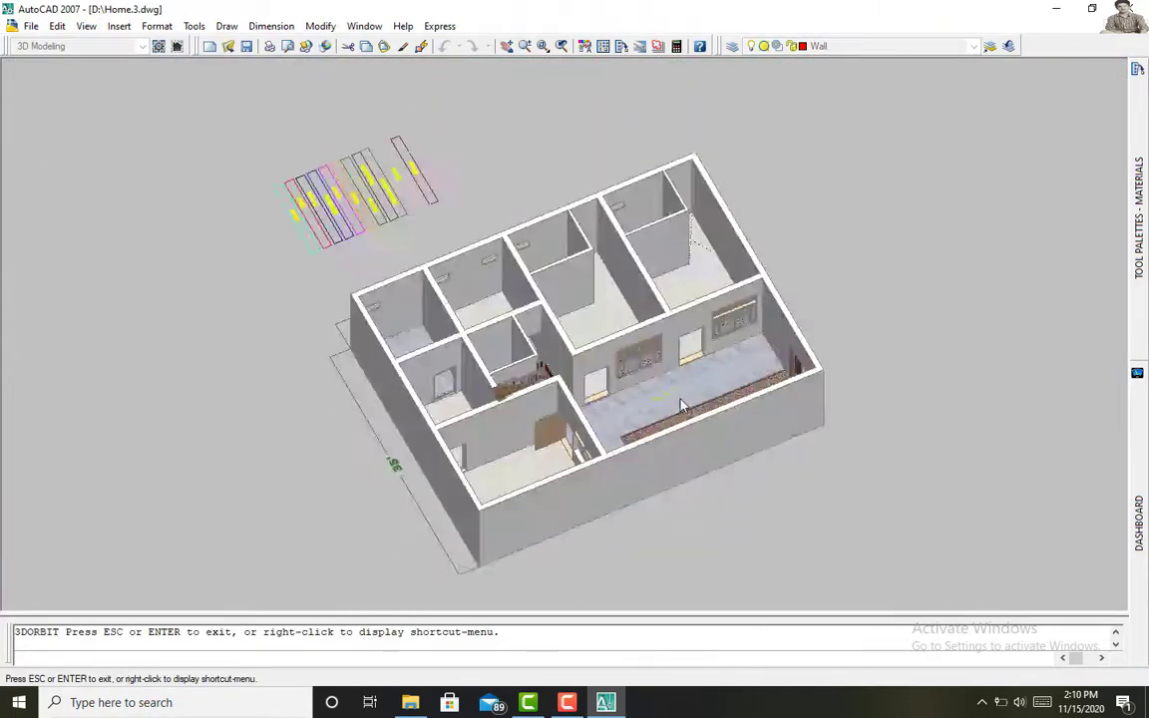
Step: Orbit to a near top-down view, switch to AutoCAD Classic and zoom window onto the plan
{"action": "left_click_drag", "start_coordinate": [682, 404], "coordinate": [592, 492]}
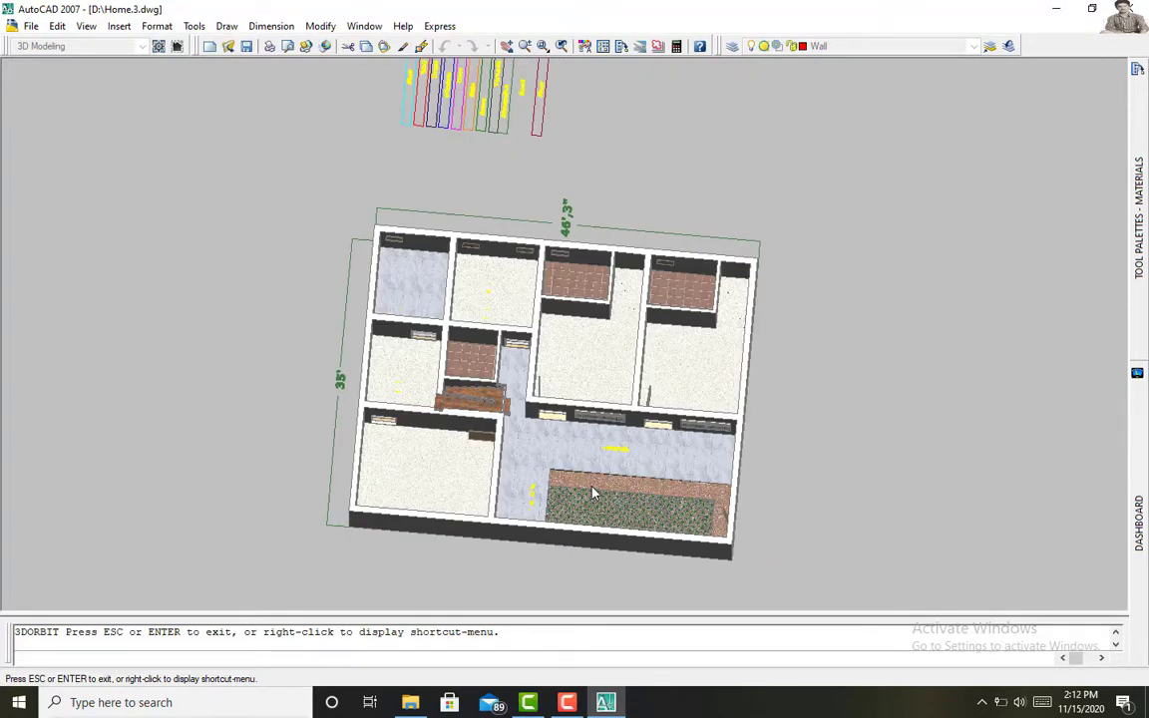
{"action": "key", "text": "Escape"}
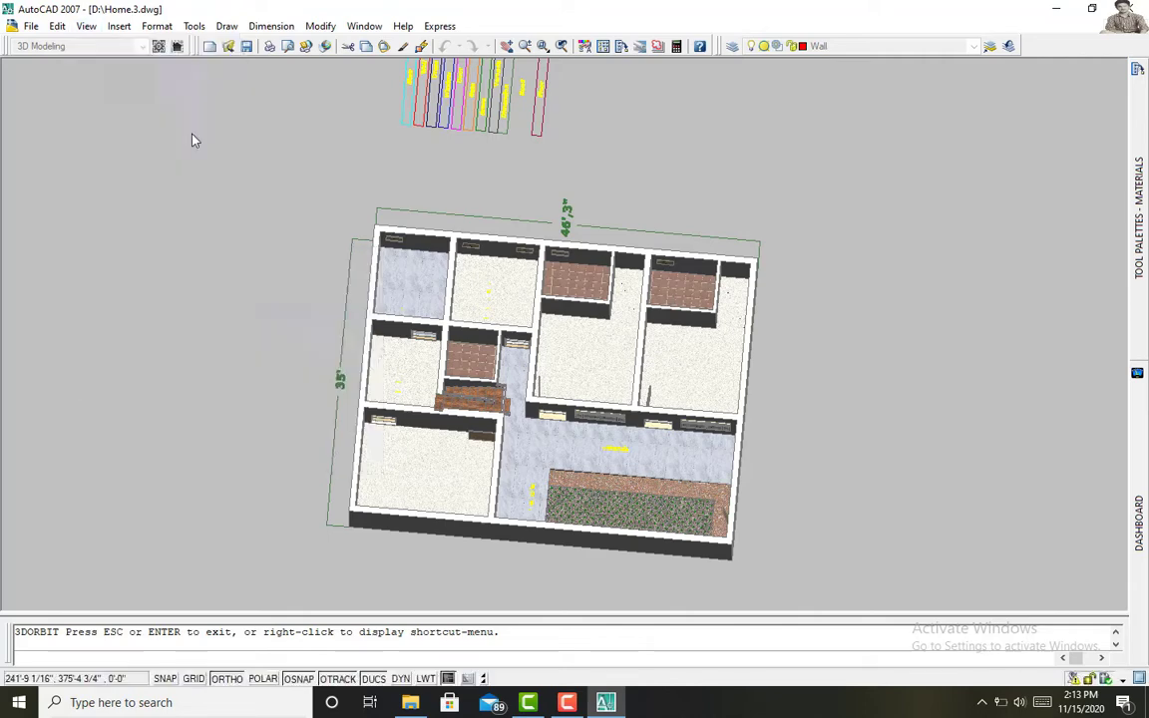
{"action": "left_click", "coordinate": [80, 46]}
{"action": "left_click", "coordinate": [107, 79]}
{"action": "left_click", "coordinate": [352, 46]}
{"action": "left_click", "coordinate": [569, 189]}
{"action": "left_click", "coordinate": [615, 256]}
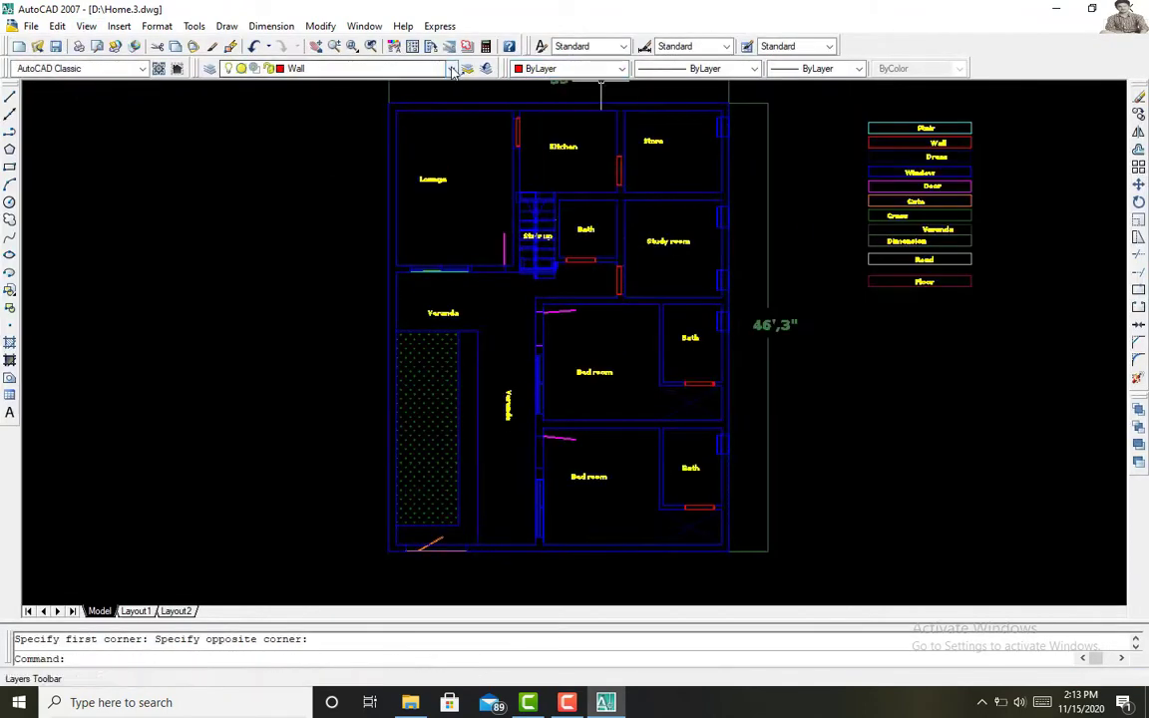
Step: Draw thin 1-unit door-panel rectangles in the kitchen and bath doorways
{"action": "type", "text": "rec"}
{"action": "key", "text": "Return"}
{"action": "left_click", "coordinate": [518, 146]}
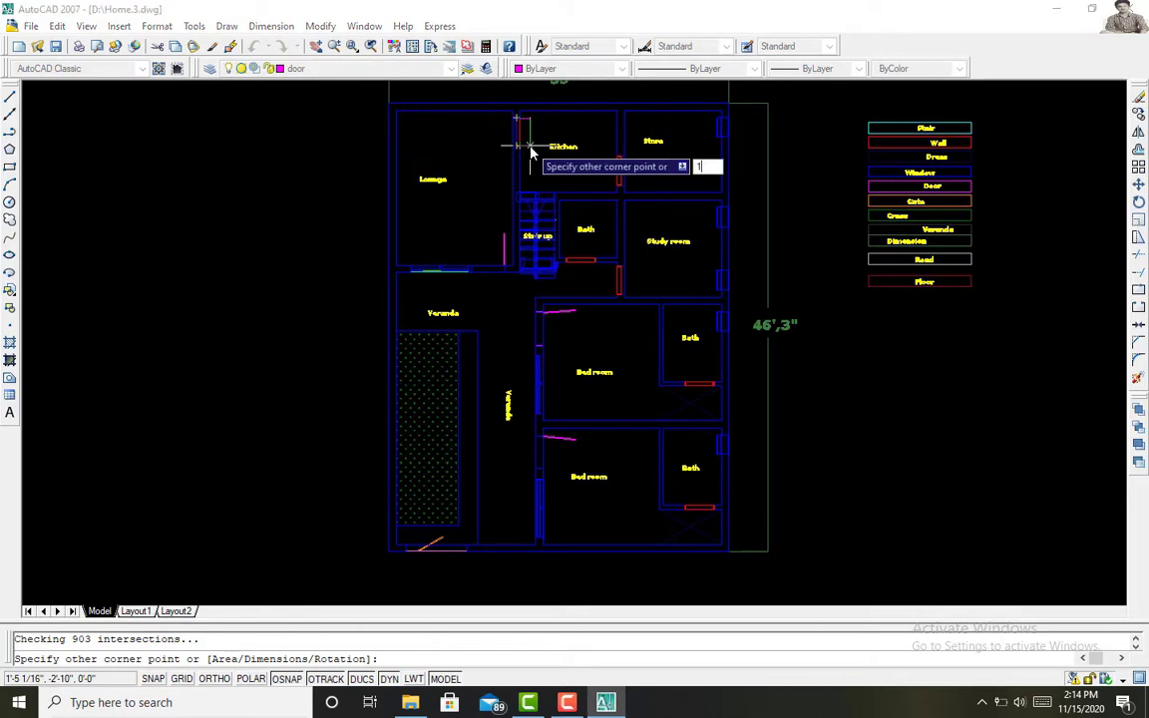
{"action": "left_click", "coordinate": [522, 118]}
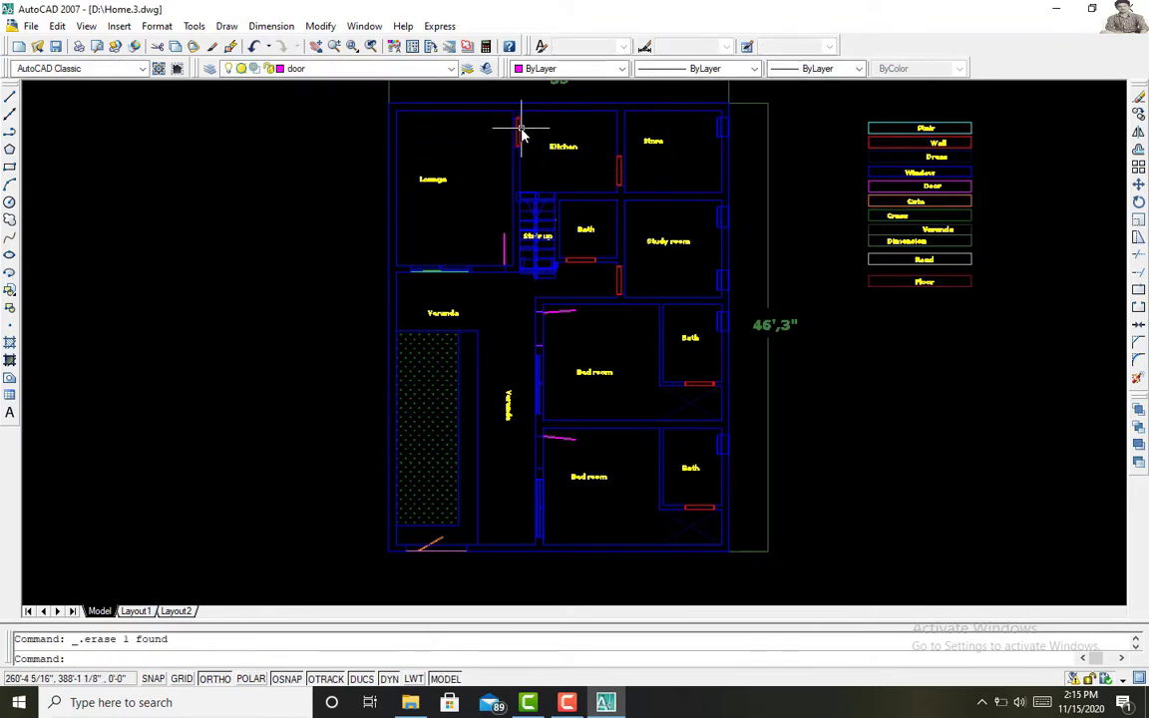
{"action": "type", "text": "rec"}
{"action": "key", "text": "Return"}
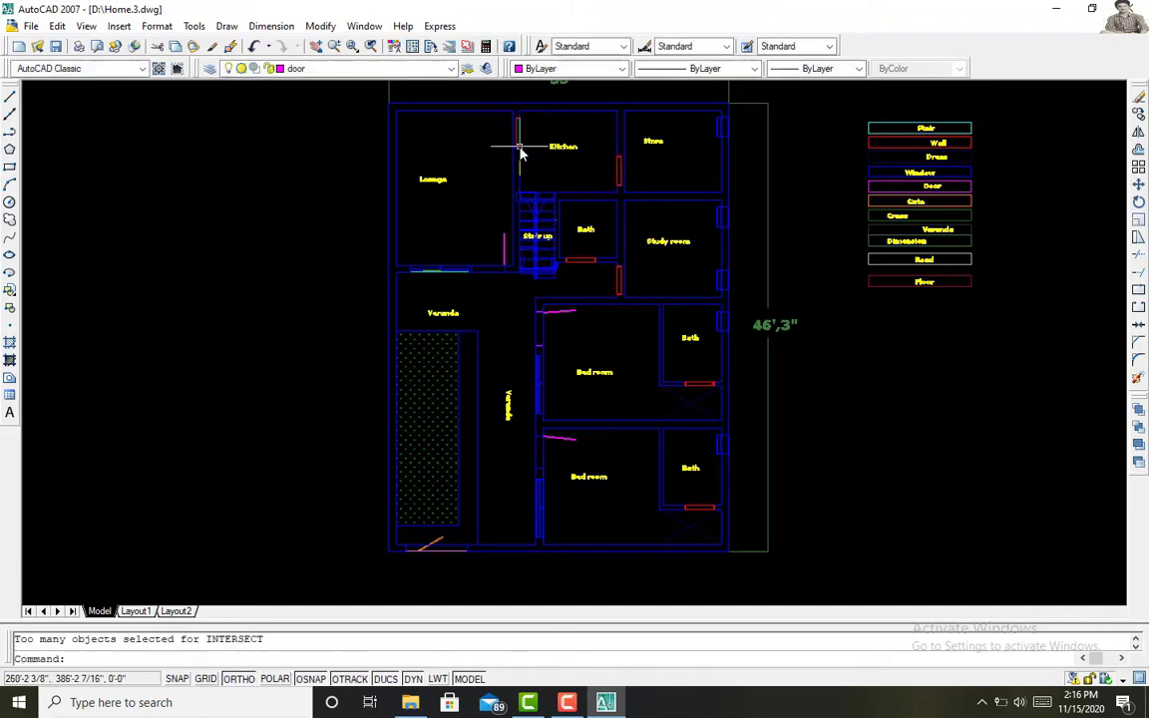
{"action": "left_click", "coordinate": [521, 119]}
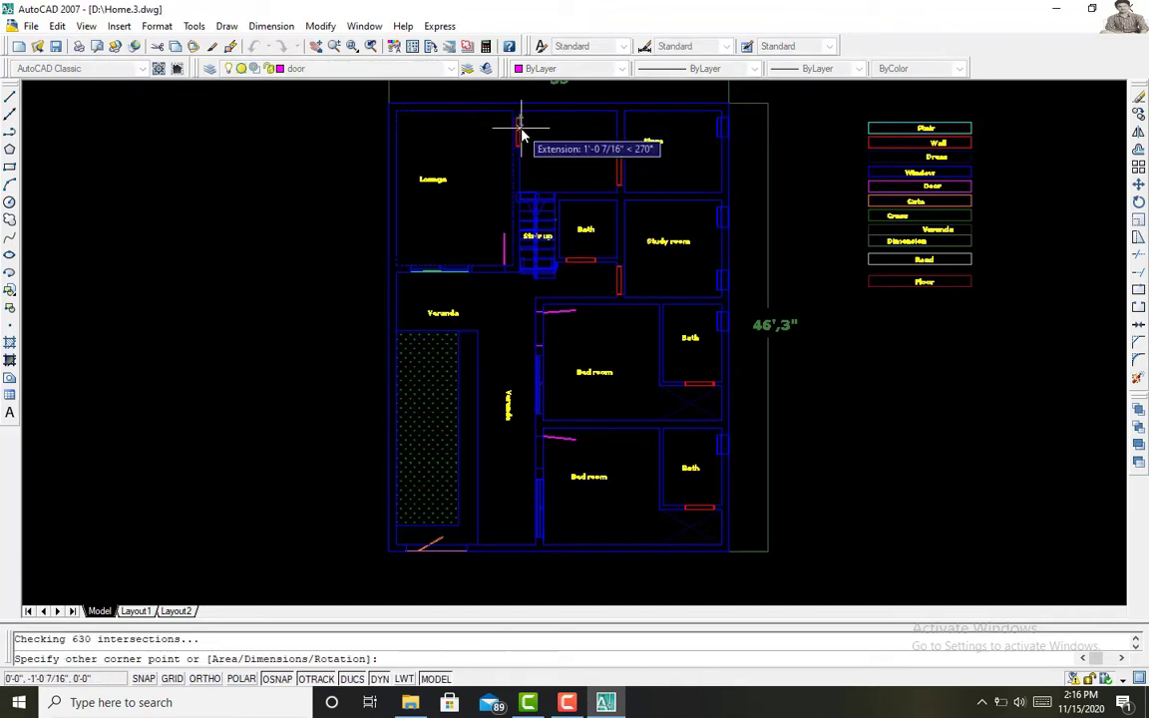
{"action": "left_click", "coordinate": [593, 262]}
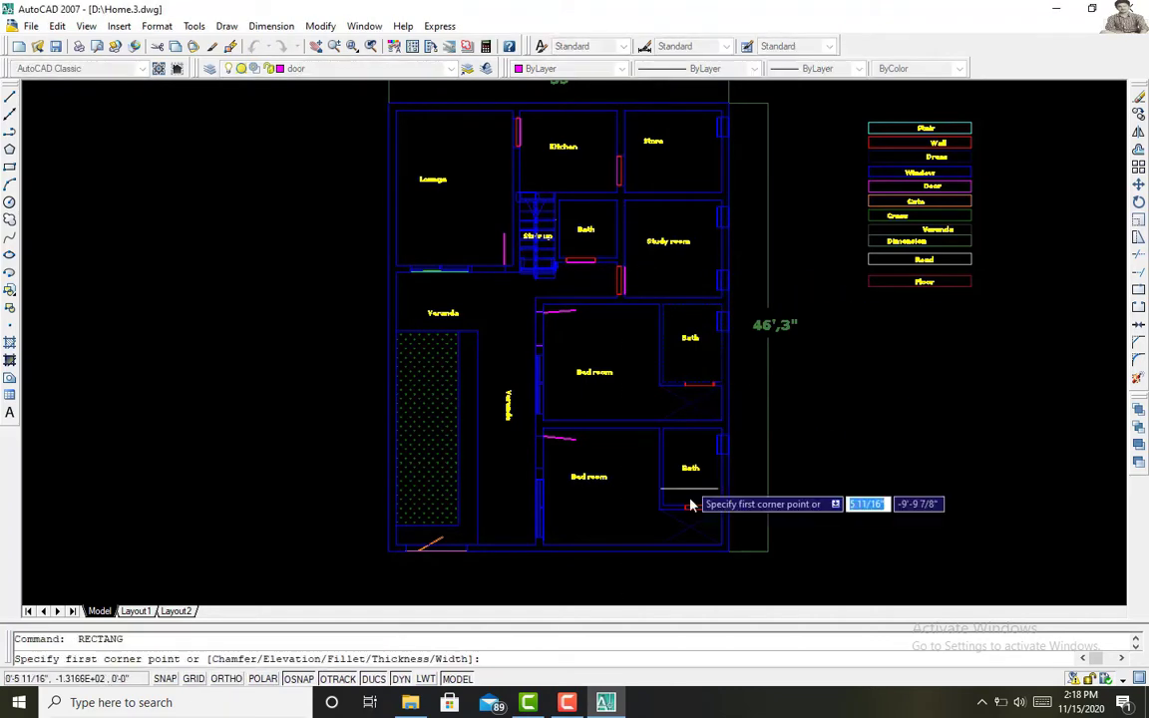
{"action": "type", "text": "1"}
{"action": "key", "text": "Return"}
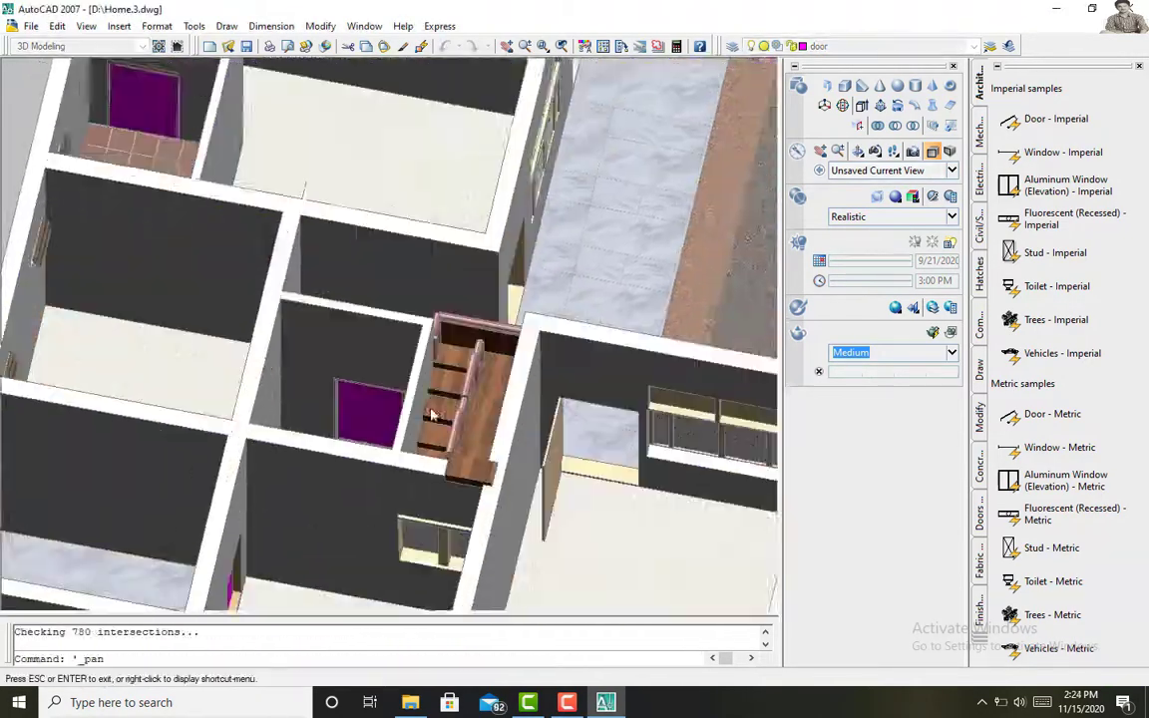
Step: Apply a wood material from the Flooring palette to the magenta door panels, dismissing the name-conflict notice
{"action": "middle_click_drag", "start_coordinate": [391, 257], "coordinate": [417, 377], "text": "shift"}
{"action": "left_click", "coordinate": [798, 313]}
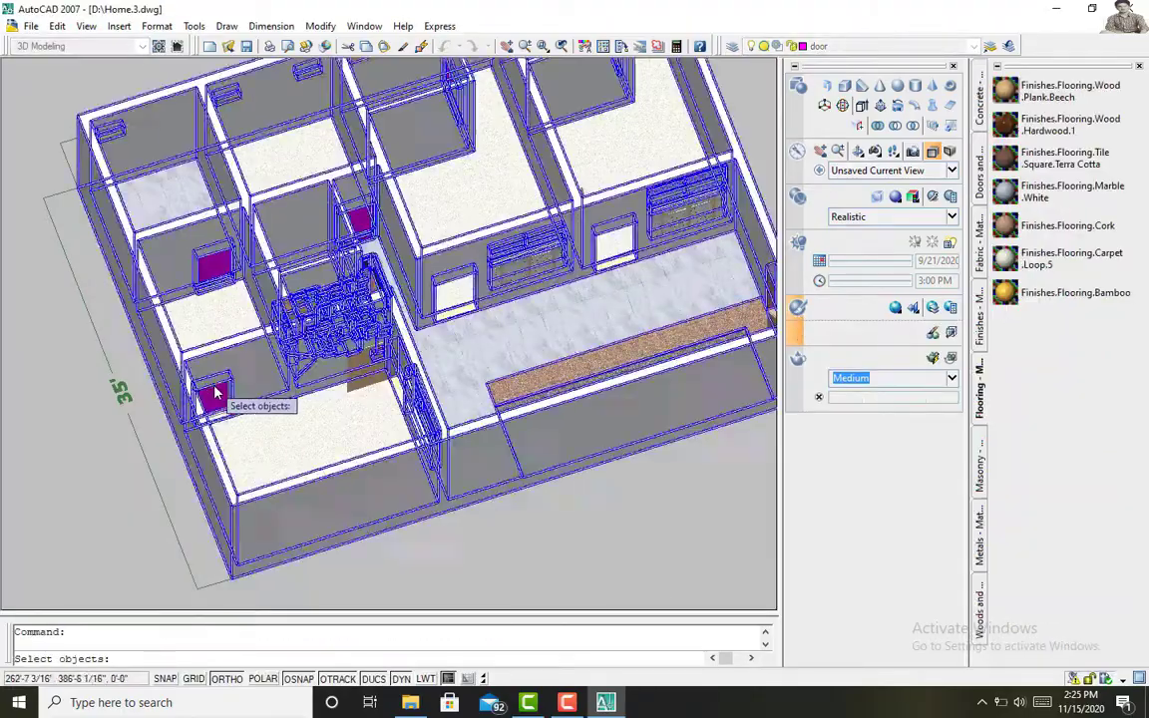
{"action": "mouse_move", "coordinate": [227, 409]}
{"action": "middle_mouse_down"}
{"action": "mouse_move", "coordinate": [467, 193]}
{"action": "mouse_move", "coordinate": [389, 297]}
{"action": "middle_mouse_up"}
{"action": "key", "text": "Escape"}
{"action": "key", "text": "ctrl+z"}
{"action": "key", "text": "Escape"}
{"action": "middle_click_drag", "start_coordinate": [423, 219], "coordinate": [325, 454], "text": "shift"}
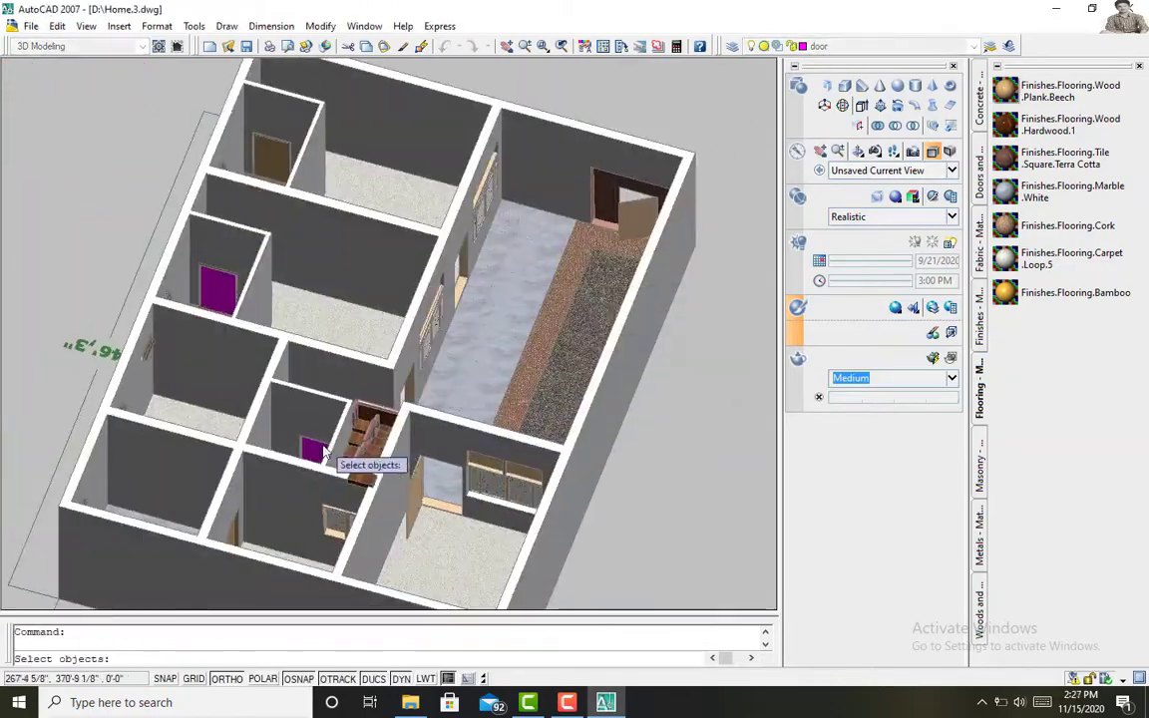
{"action": "middle_click_drag", "start_coordinate": [216, 291], "coordinate": [729, 197], "text": "shift"}
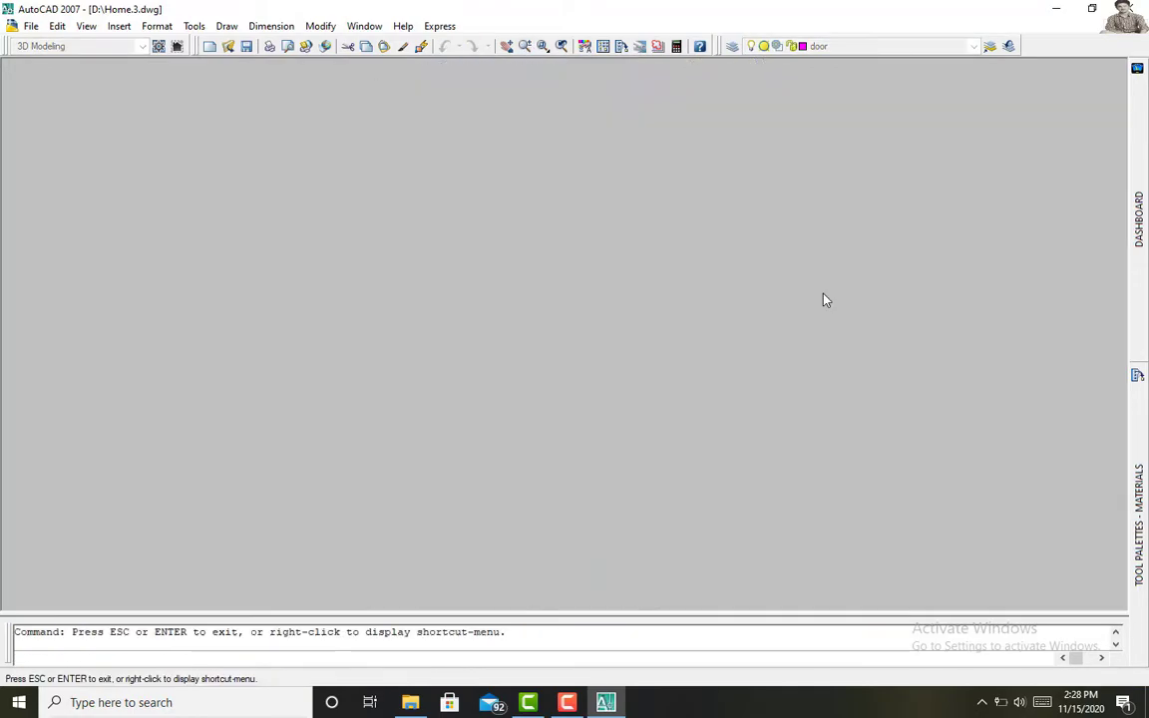
Step: Move a door panel into its doorway
{"action": "scroll", "coordinate": [823, 298], "scroll_direction": "up", "scroll_amount": 3}
{"action": "mouse_move", "coordinate": [854, 293]}
{"action": "middle_mouse_down", "text": "shift"}
{"action": "mouse_move", "coordinate": [938, 337]}
{"action": "mouse_move", "coordinate": [882, 226]}
{"action": "middle_mouse_up", "text": "shift"}
{"action": "left_click", "coordinate": [196, 234]}
{"action": "key", "text": "Return"}
{"action": "left_click", "coordinate": [194, 248]}
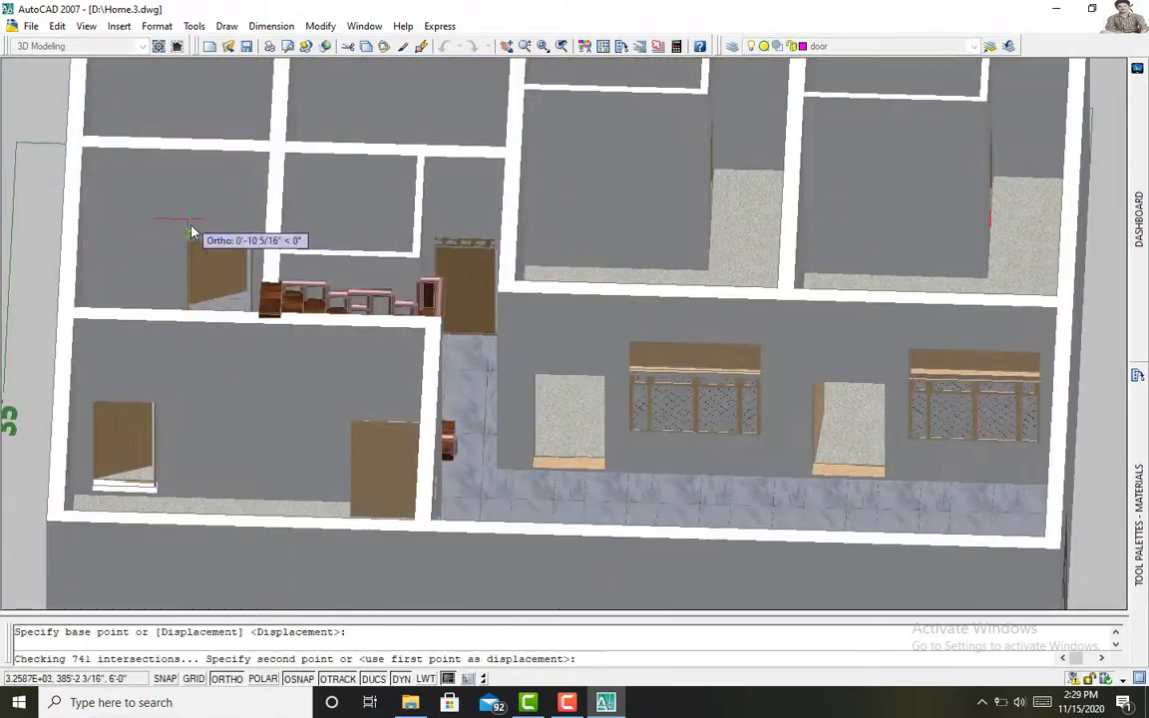
{"action": "left_click", "coordinate": [193, 247]}
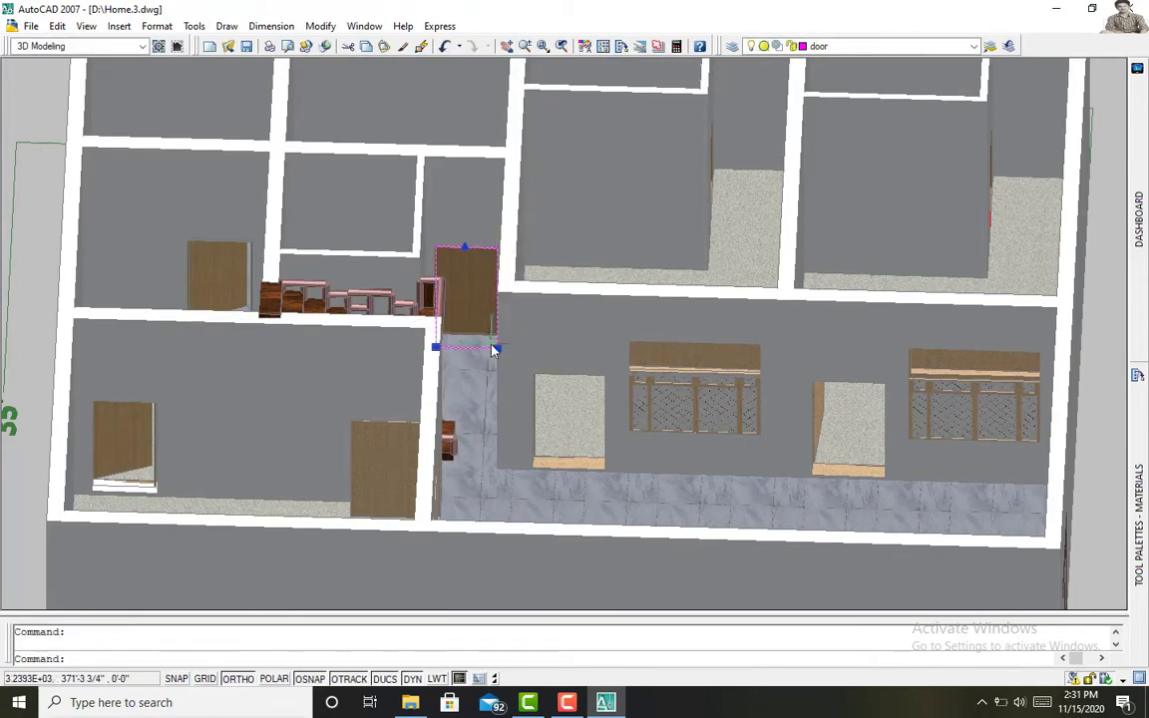
{"action": "key", "text": "Escape"}
{"action": "middle_click_drag", "start_coordinate": [449, 337], "coordinate": [359, 385], "text": "shift"}
Step: Attempt to rotate a door panel about its vertical axis, then cancel
{"action": "type", "text": "ro"}
{"action": "key", "text": "Return"}
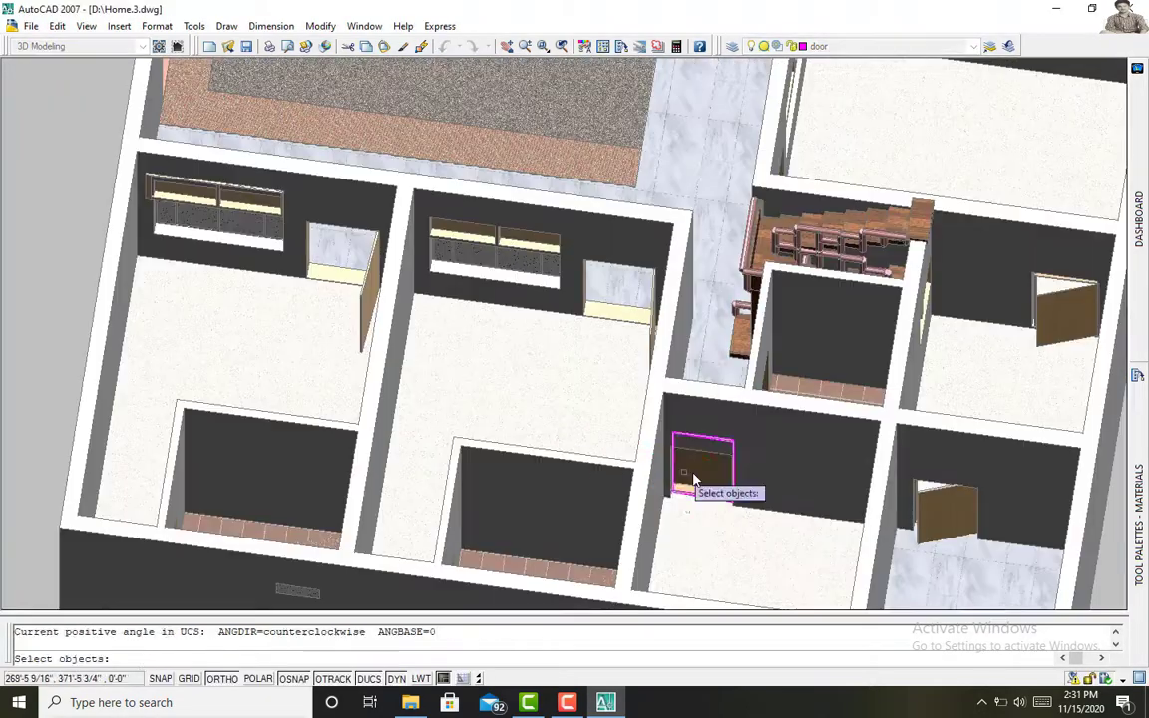
{"action": "key", "text": "Return"}
{"action": "left_click", "coordinate": [741, 487]}
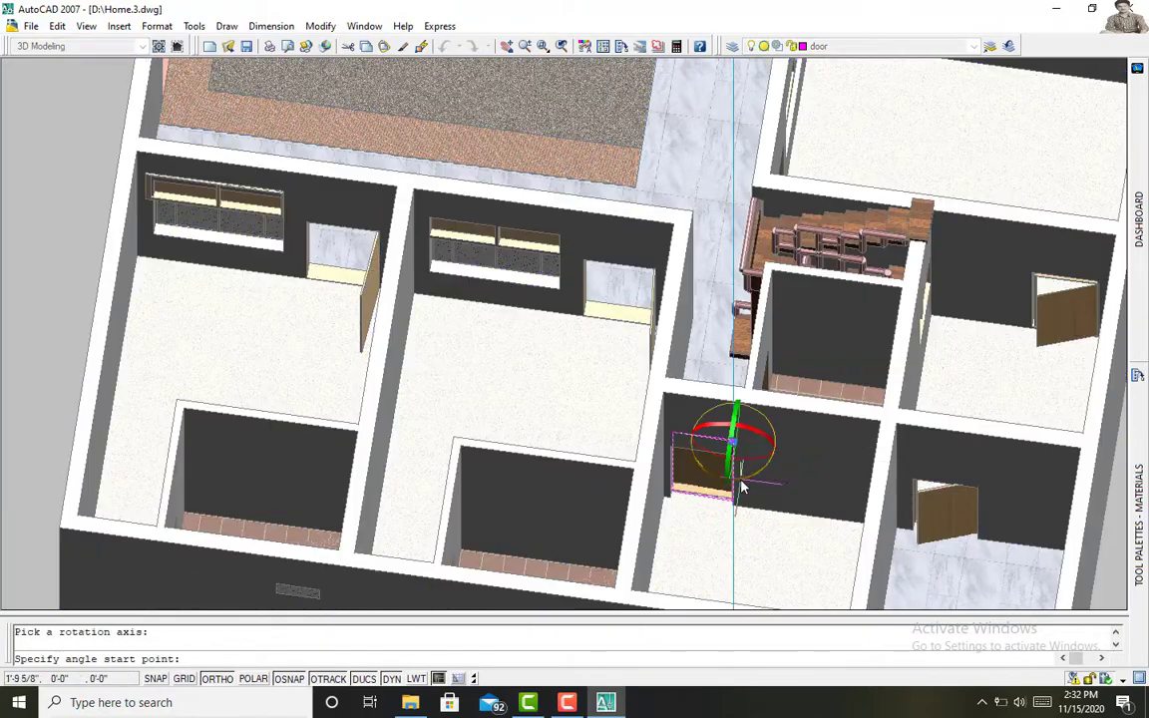
{"action": "key", "text": "Escape"}
{"action": "type", "text": "ro"}
{"action": "key", "text": "Return"}
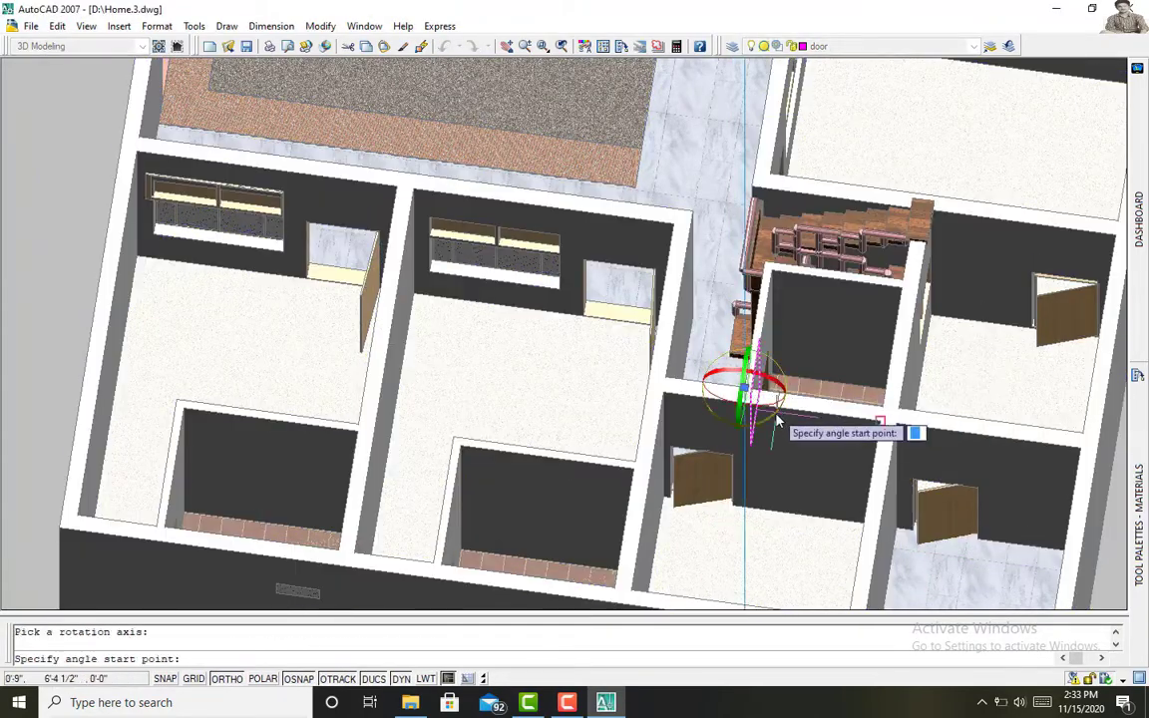
{"action": "key", "text": "Escape"}
{"action": "middle_click_drag", "start_coordinate": [777, 422], "coordinate": [532, 177], "text": "shift"}
Step: Start moving the door panel beside the staircase, then cancel the move
{"action": "type", "text": "m"}
{"action": "key", "text": "Return"}
{"action": "type", "text": "3d"}
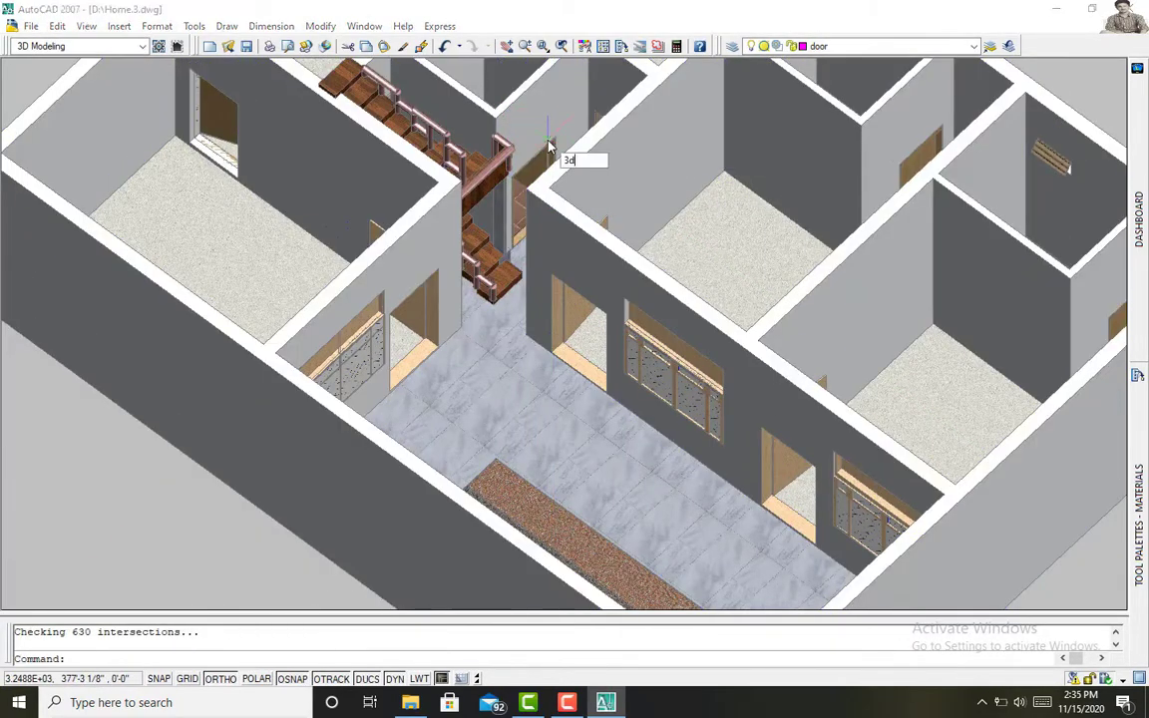
{"action": "middle_click_drag", "start_coordinate": [559, 148], "coordinate": [403, 359], "text": "shift"}
{"action": "left_click", "coordinate": [404, 359]}
{"action": "key", "text": "Escape"}
Step: 3DROTATE the door beside the staircase 90° about its vertical hinge axis
{"action": "type", "text": "3r"}
{"action": "key", "text": "Return"}
{"action": "left_click", "coordinate": [404, 355]}
{"action": "left_click", "coordinate": [382, 369]}
{"action": "type", "text": "90"}
{"action": "key", "text": "Return"}
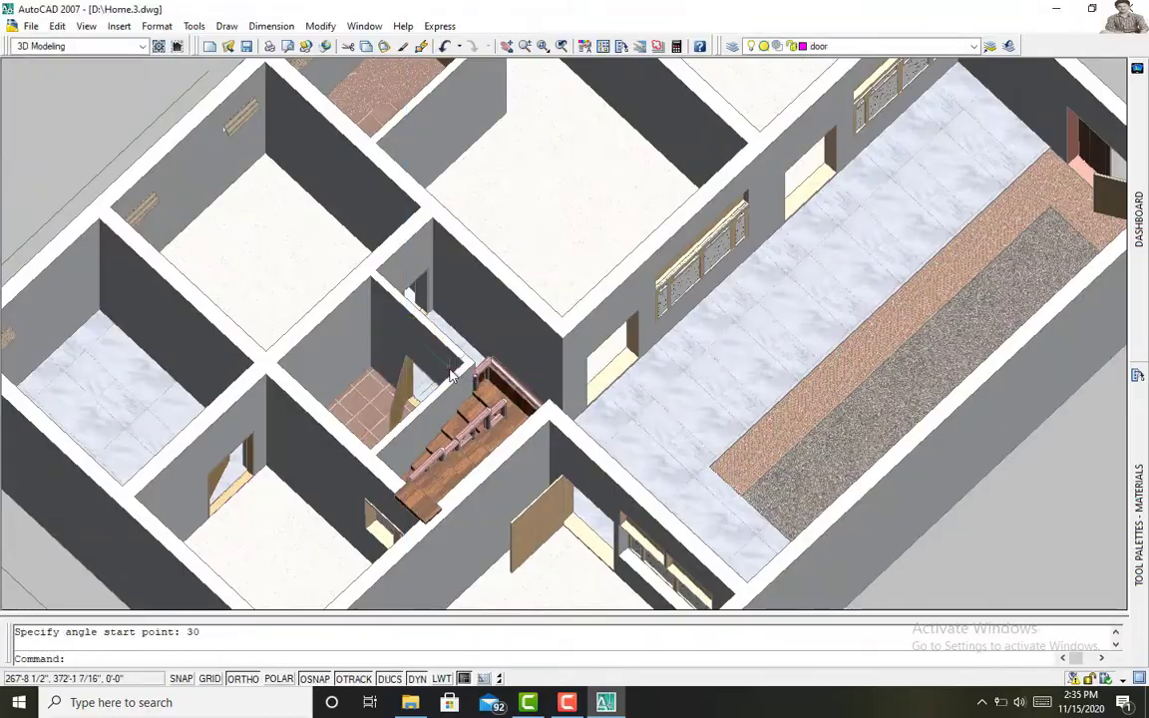
{"action": "type", "text": "ro"}
{"action": "mouse_move", "coordinate": [505, 147]}
{"action": "middle_mouse_down", "text": "shift"}
{"action": "mouse_move", "coordinate": [436, 225]}
{"action": "mouse_move", "coordinate": [487, 183]}
{"action": "mouse_move", "coordinate": [372, 351]}
{"action": "mouse_move", "coordinate": [693, 252]}
{"action": "mouse_move", "coordinate": [575, 222]}
{"action": "mouse_move", "coordinate": [539, 259]}
{"action": "middle_mouse_up", "text": "shift"}
{"action": "key", "text": "Escape"}
{"action": "key", "text": "Escape"}
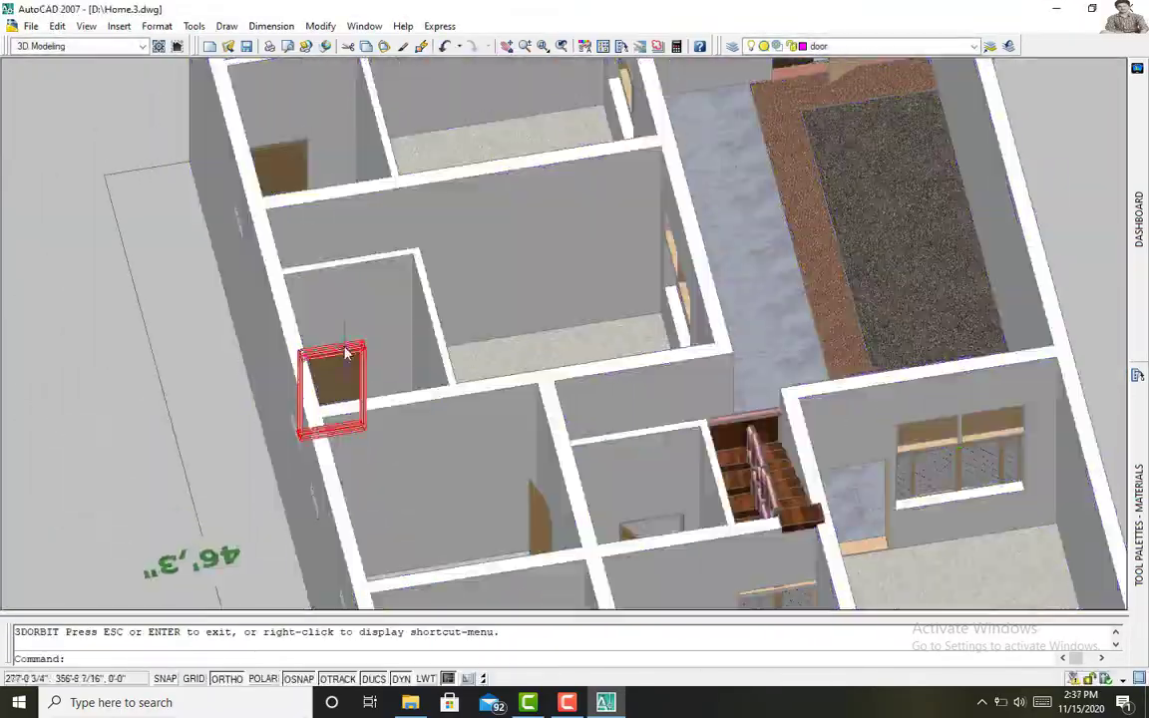
Step: Orbit around the house from several angles, zooming out to show the whole model
{"action": "left_click", "coordinate": [483, 444]}
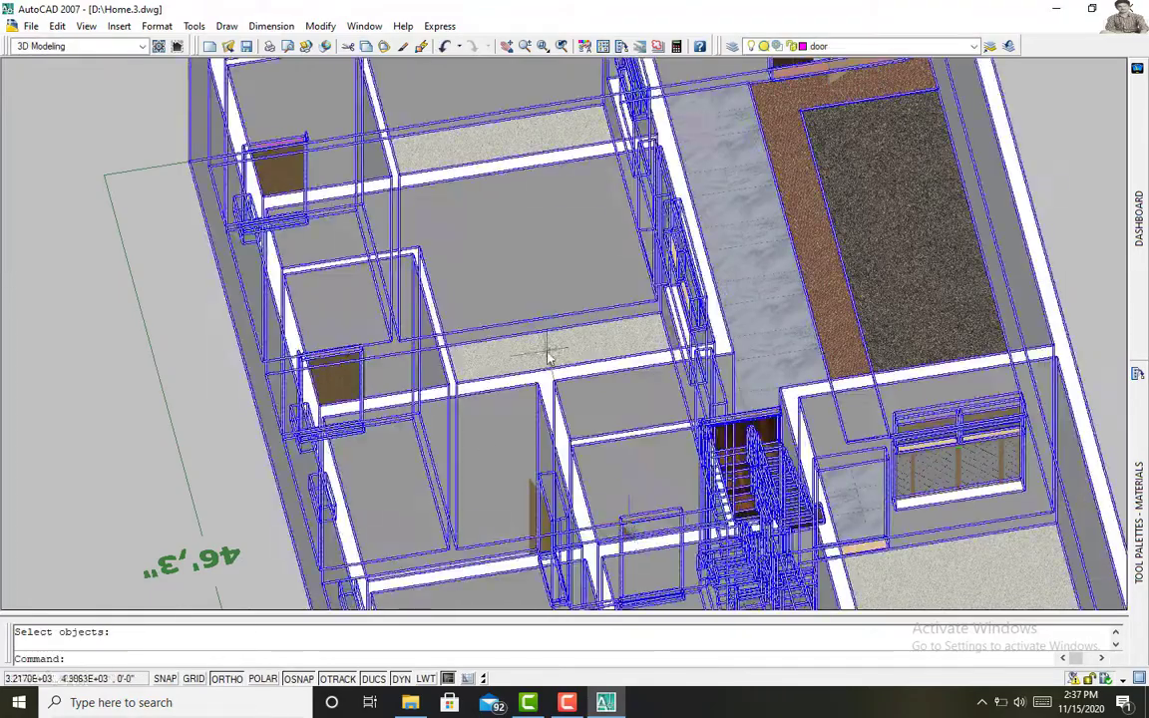
{"action": "key", "text": "Escape"}
{"action": "mouse_move", "coordinate": [287, 140]}
{"action": "middle_mouse_down", "text": "shift"}
{"action": "mouse_move", "coordinate": [512, 289]}
{"action": "mouse_move", "coordinate": [974, 328]}
{"action": "middle_mouse_up", "text": "shift"}
{"action": "mouse_move", "coordinate": [606, 147]}
{"action": "middle_mouse_down", "text": "shift"}
{"action": "mouse_move", "coordinate": [847, 304]}
{"action": "mouse_move", "coordinate": [490, 332]}
{"action": "middle_mouse_up", "text": "shift"}
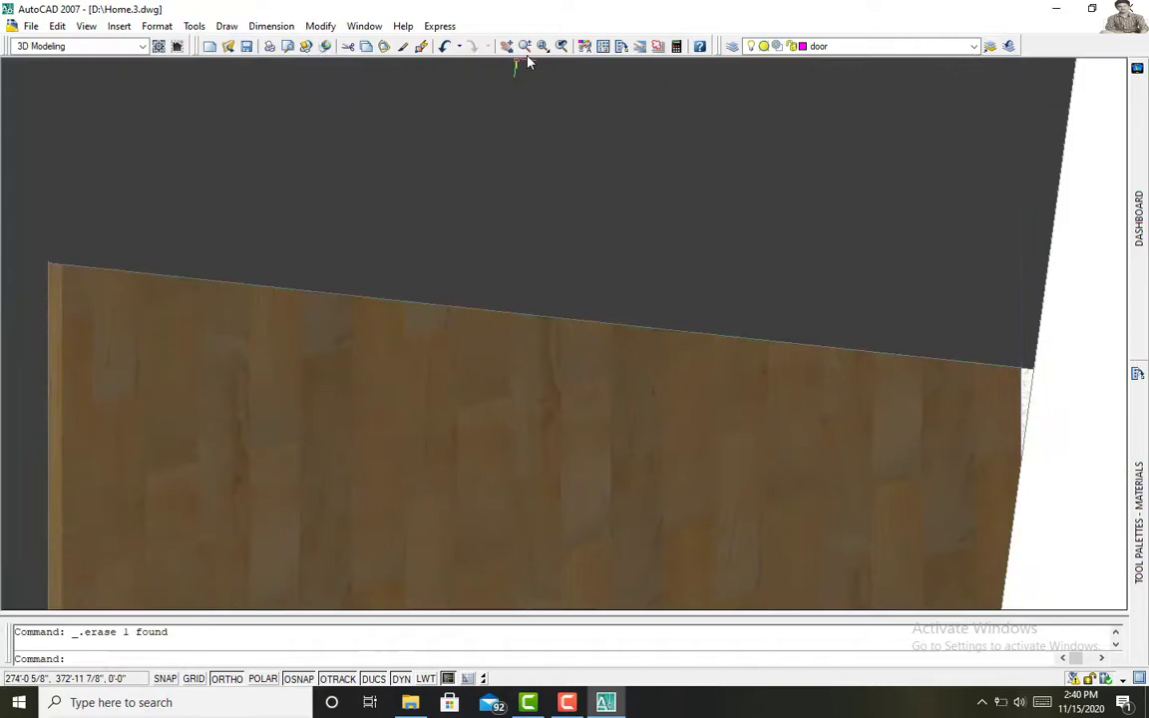
{"action": "middle_click_drag", "start_coordinate": [529, 62], "coordinate": [267, 351], "text": "shift"}
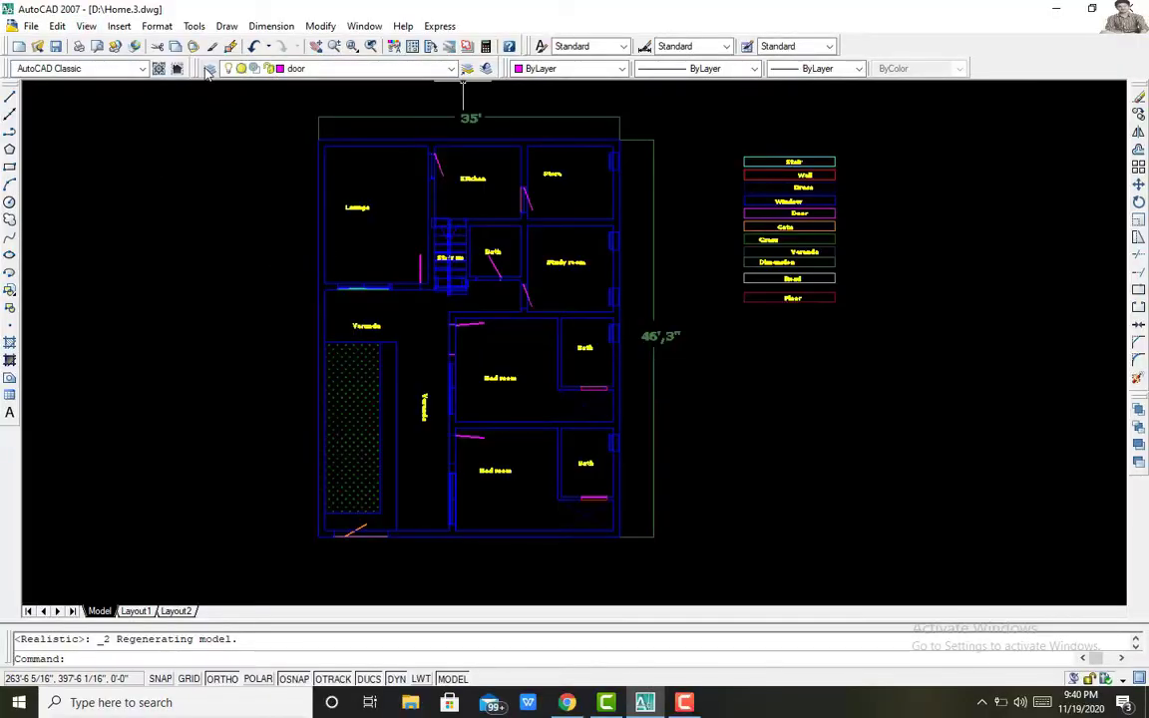
Step: Create a column layer and draw a 1'×1' square column base
{"action": "left_click", "coordinate": [209, 68]}
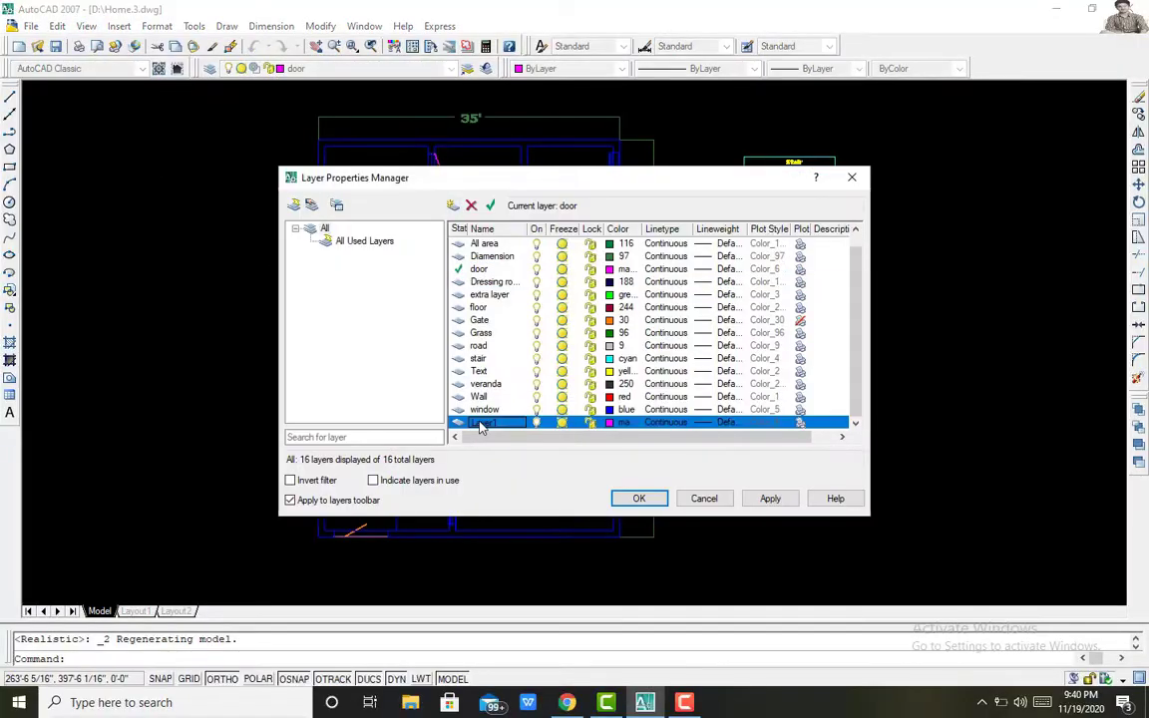
{"action": "left_click", "coordinate": [199, 322]}
{"action": "type", "text": "@1',1'"}
{"action": "key", "text": "Return"}
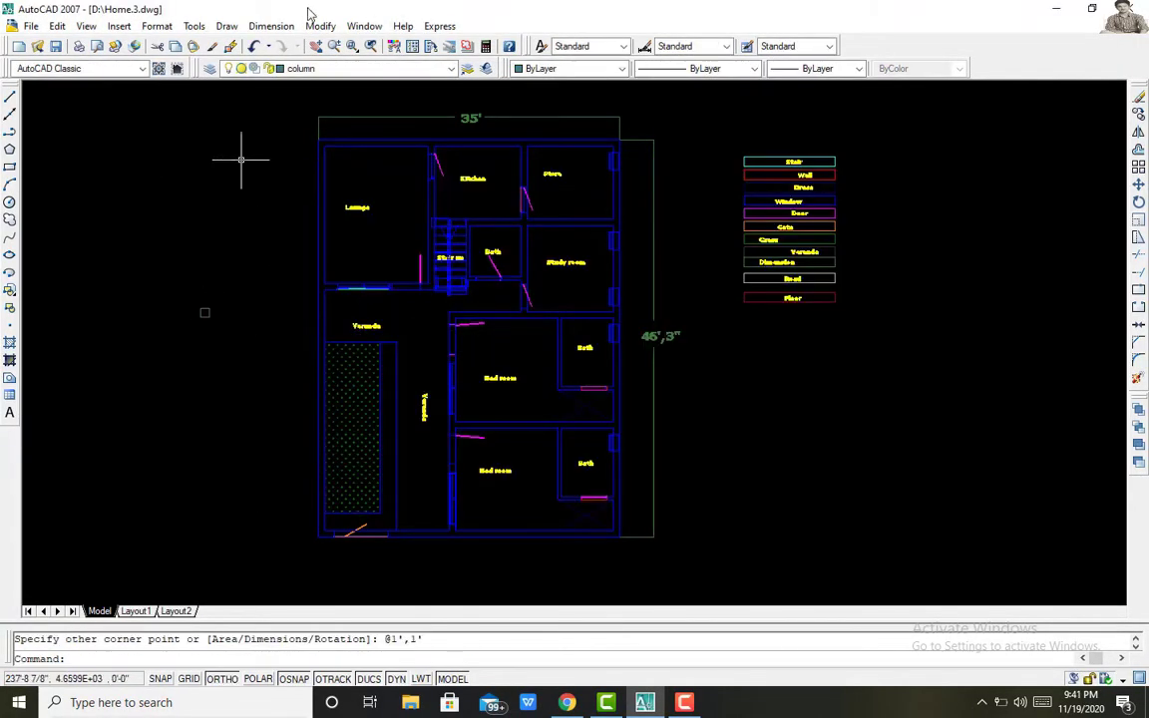
{"action": "scroll", "coordinate": [170, 308], "scroll_direction": "up", "scroll_amount": 10}
Step: Draw the round column circle and centre it in the square using diagonal guide lines
{"action": "left_click", "coordinate": [9, 203]}
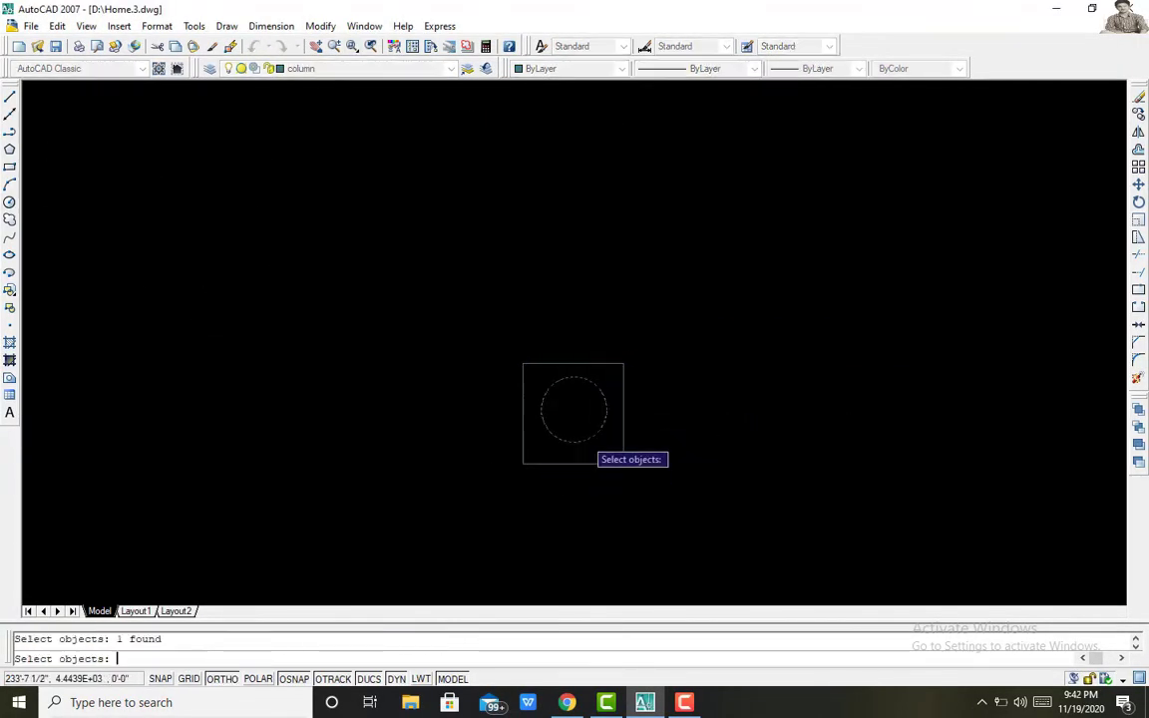
{"action": "left_click", "coordinate": [701, 423]}
{"action": "type", "text": "l"}
{"action": "key", "text": "Return"}
{"action": "left_click", "coordinate": [525, 462]}
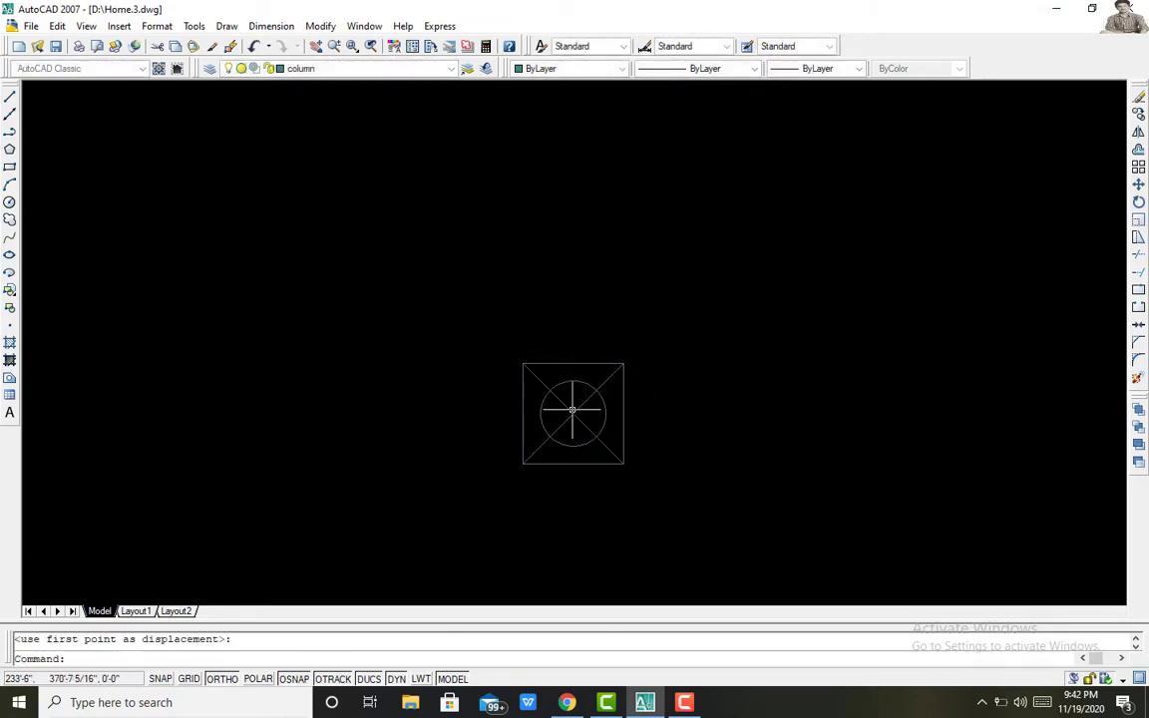
{"action": "left_click", "coordinate": [352, 46]}
{"action": "left_click", "coordinate": [624, 211]}
Step: Copy the column base to the veranda corners and edge, and extrude it 1' high
{"action": "left_click", "coordinate": [359, 236]}
{"action": "type", "text": "co"}
{"action": "key", "text": "Return"}
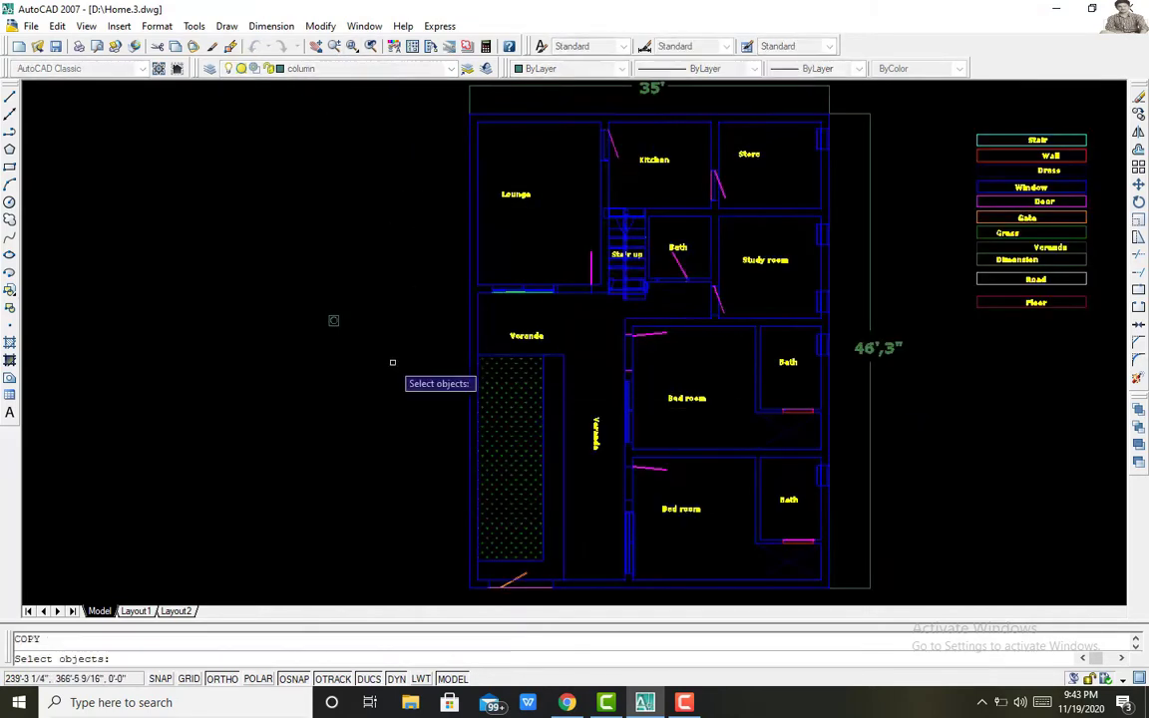
{"action": "left_click", "coordinate": [332, 539]}
{"action": "left_click", "coordinate": [353, 46]}
{"action": "left_click", "coordinate": [519, 552]}
{"action": "left_click", "coordinate": [619, 599]}
{"action": "left_click", "coordinate": [333, 46]}
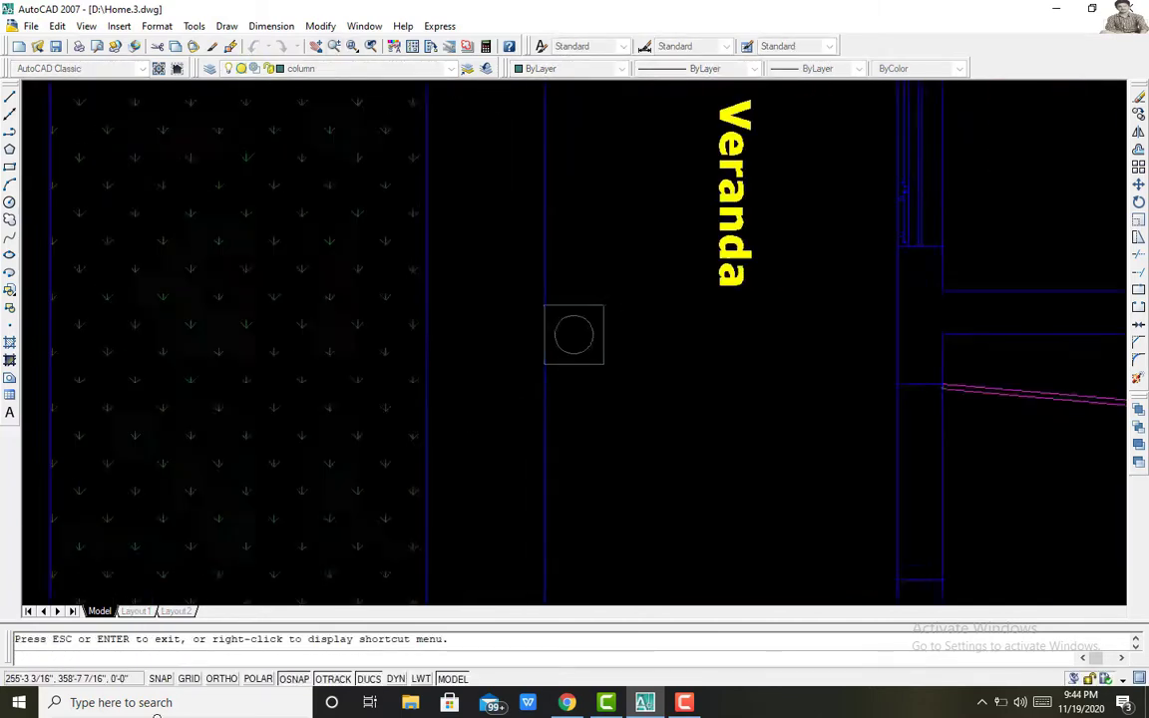
{"action": "left_click_drag", "start_coordinate": [399, 330], "coordinate": [399, 574]}
{"action": "key", "text": "Escape"}
{"action": "key", "text": "Return"}
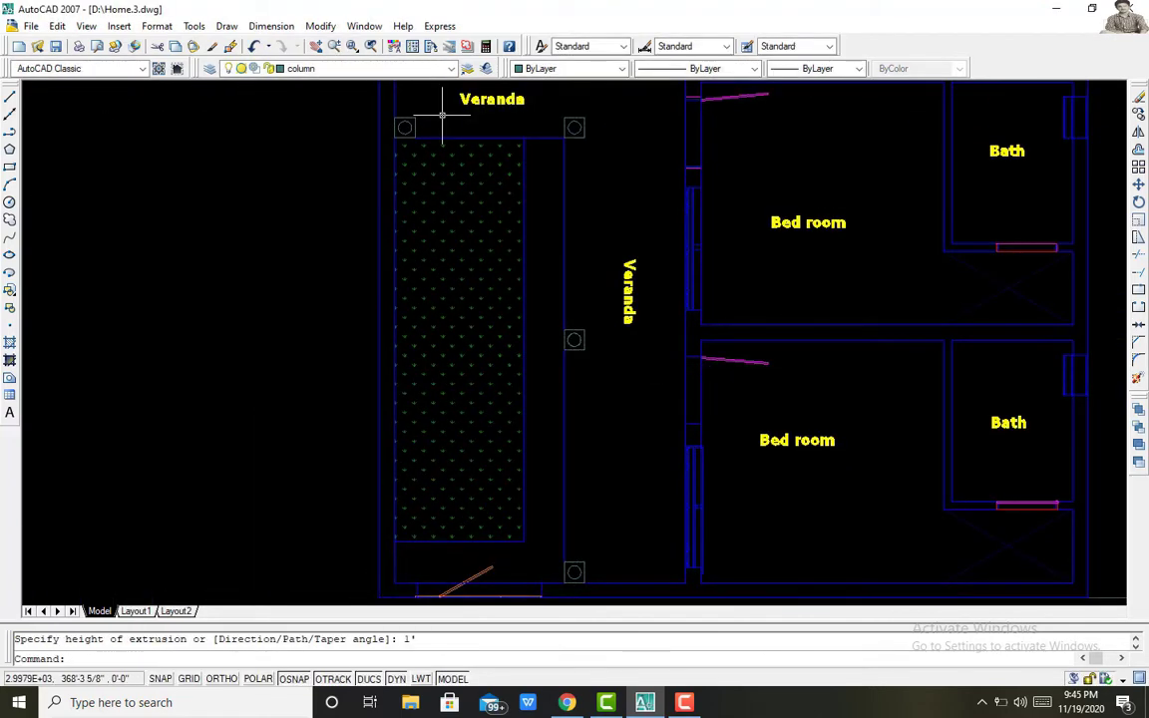
{"action": "middle_click_drag", "start_coordinate": [199, 100], "coordinate": [440, 215], "text": "shift"}
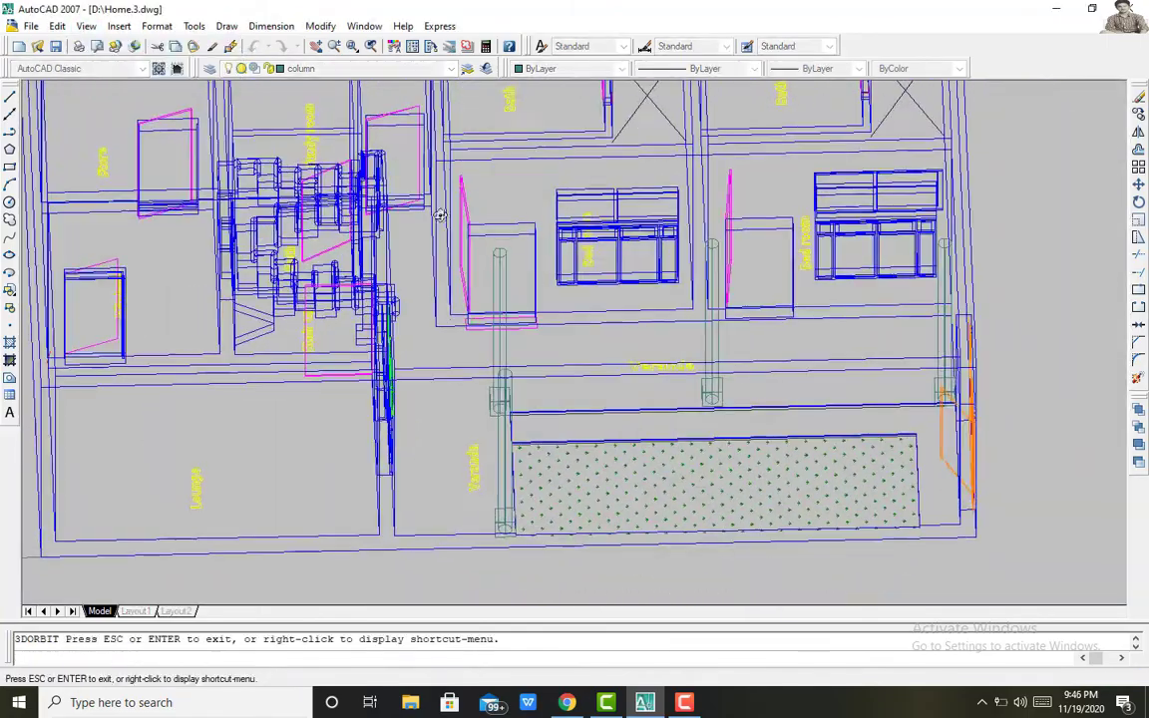
Step: Select a veranda column and begin moving it in the 3D view
{"action": "key", "text": "Return"}
{"action": "left_click", "coordinate": [498, 459]}
{"action": "left_click", "coordinate": [449, 468]}
{"action": "type", "text": "m"}
{"action": "mouse_move", "coordinate": [449, 469]}
{"action": "middle_mouse_down", "text": "shift"}
{"action": "mouse_move", "coordinate": [532, 439]}
{"action": "mouse_move", "coordinate": [502, 465]}
{"action": "middle_mouse_up", "text": "shift"}
{"action": "key", "text": "Return"}
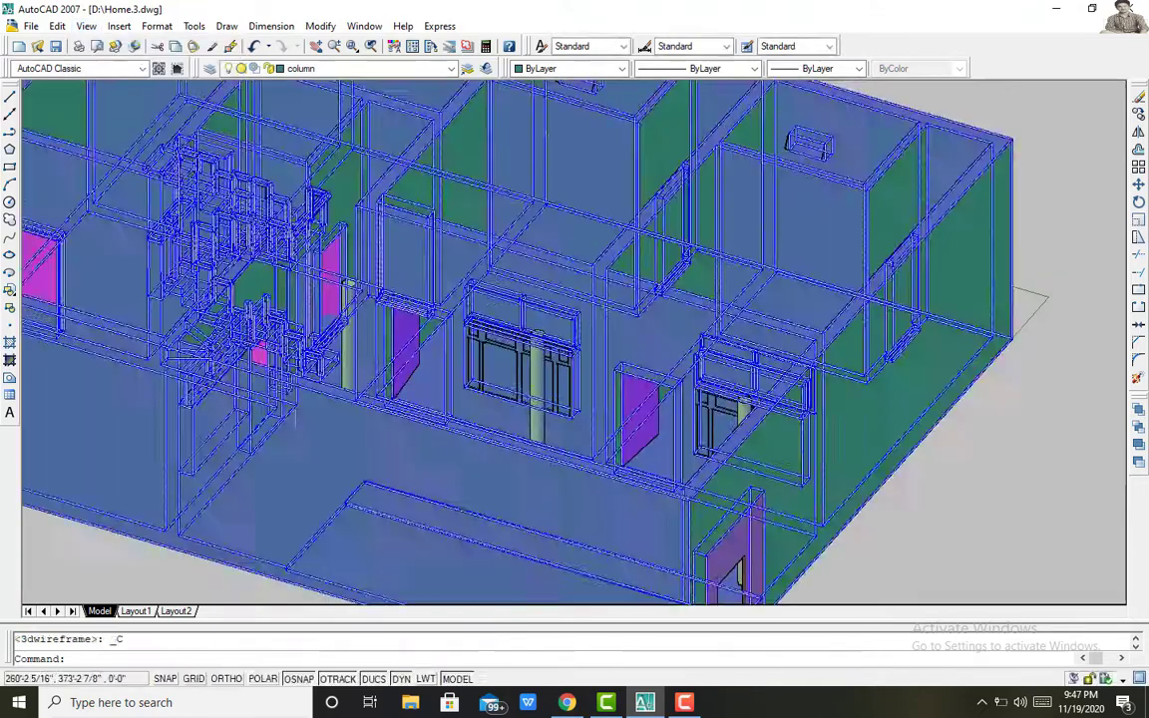
Step: Isolate the column layer so only the columns are shown
{"action": "left_click", "coordinate": [340, 68]}
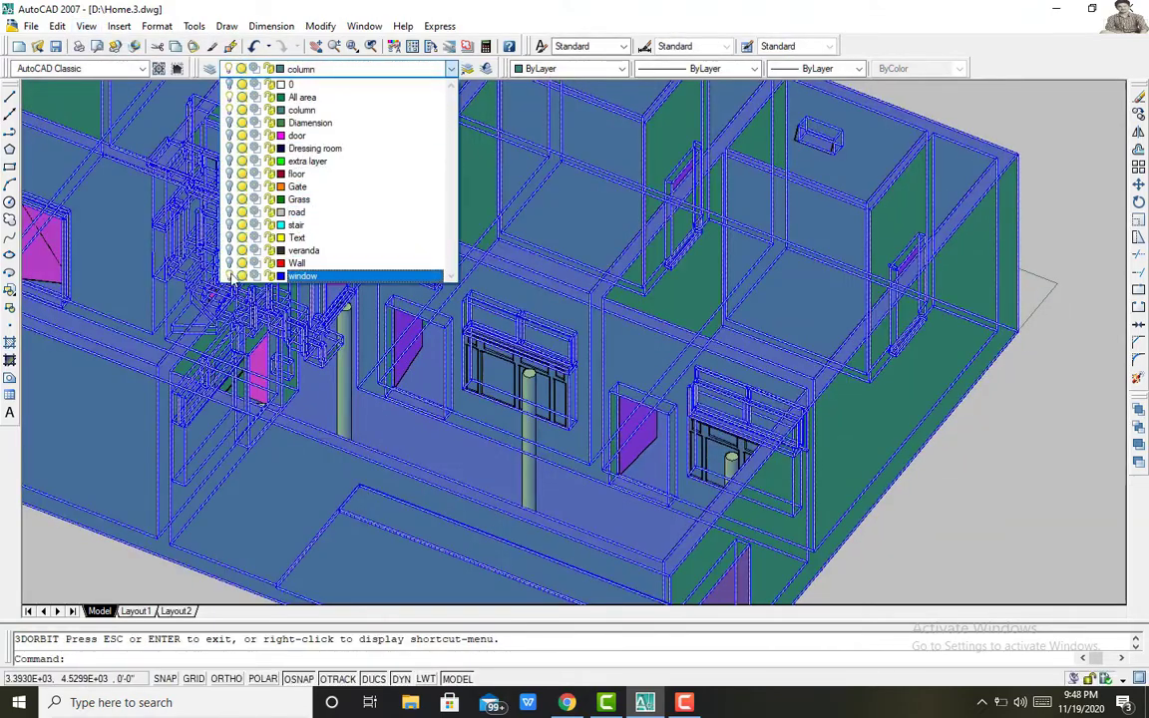
{"action": "left_click", "coordinate": [232, 277]}
{"action": "left_click", "coordinate": [474, 184]}
{"action": "key", "text": "ctrl+z"}
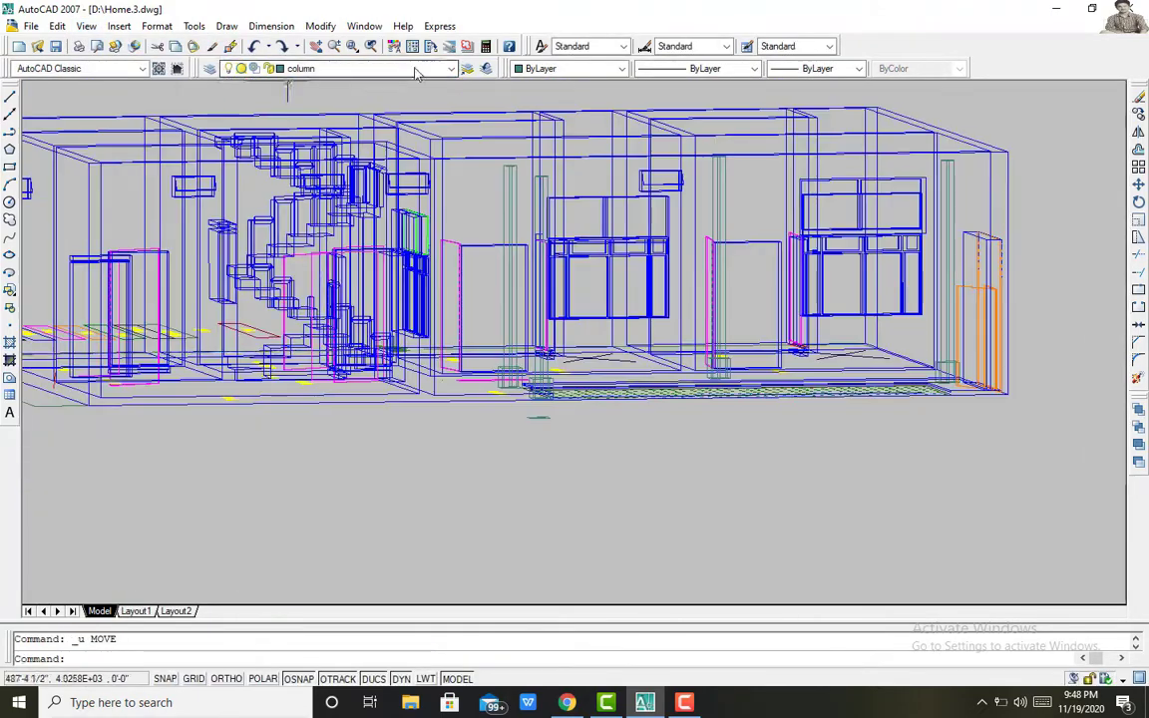
{"action": "left_click", "coordinate": [340, 68]}
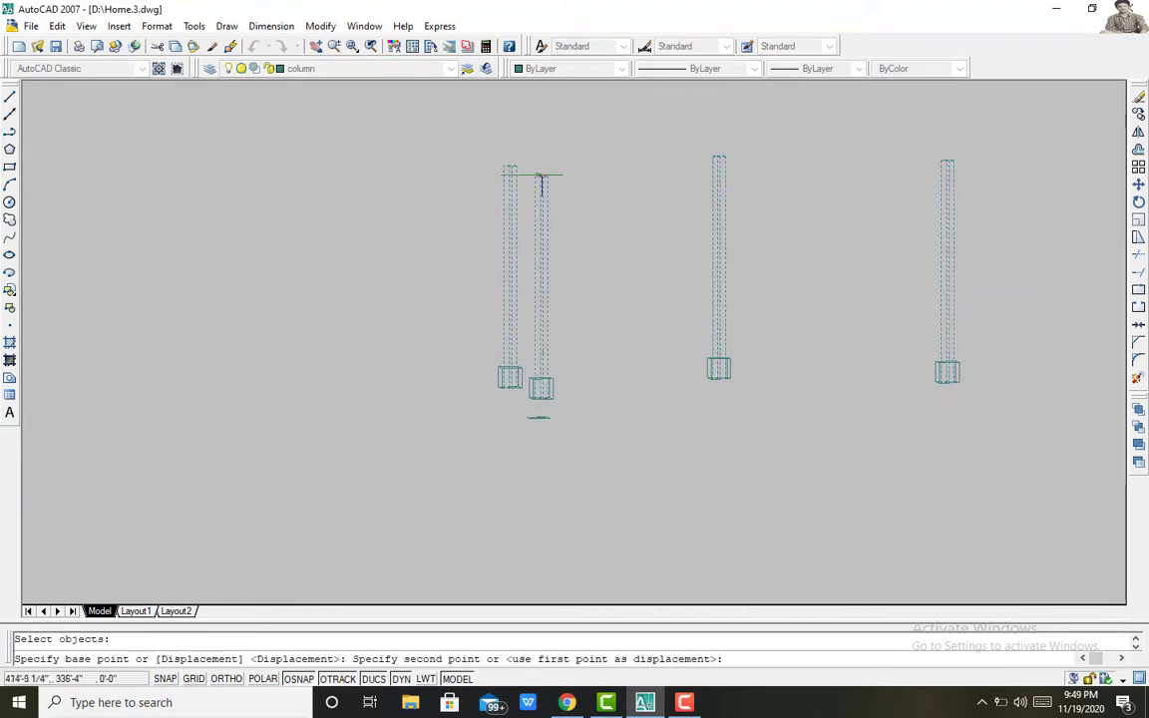
Step: Move the column onto the veranda floor, checking its position from several angles
{"action": "middle_click_drag", "start_coordinate": [538, 179], "coordinate": [620, 267], "text": "shift"}
{"action": "middle_click_drag", "start_coordinate": [461, 385], "coordinate": [474, 417], "text": "shift"}
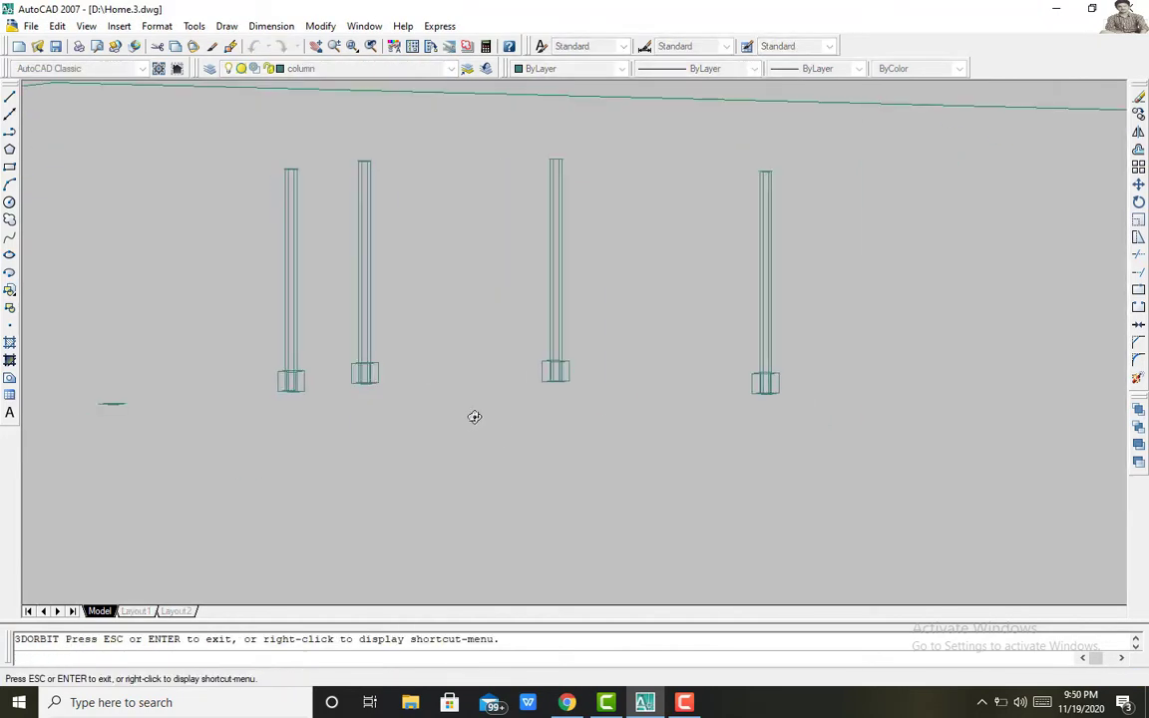
{"action": "key", "text": "Escape"}
{"action": "key", "text": "Return"}
{"action": "left_click", "coordinate": [290, 380]}
{"action": "mouse_move", "coordinate": [291, 369]}
{"action": "middle_mouse_down", "text": "shift"}
{"action": "mouse_move", "coordinate": [373, 416]}
{"action": "mouse_move", "coordinate": [439, 410]}
{"action": "mouse_move", "coordinate": [403, 351]}
{"action": "mouse_move", "coordinate": [358, 479]}
{"action": "middle_mouse_up", "text": "shift"}
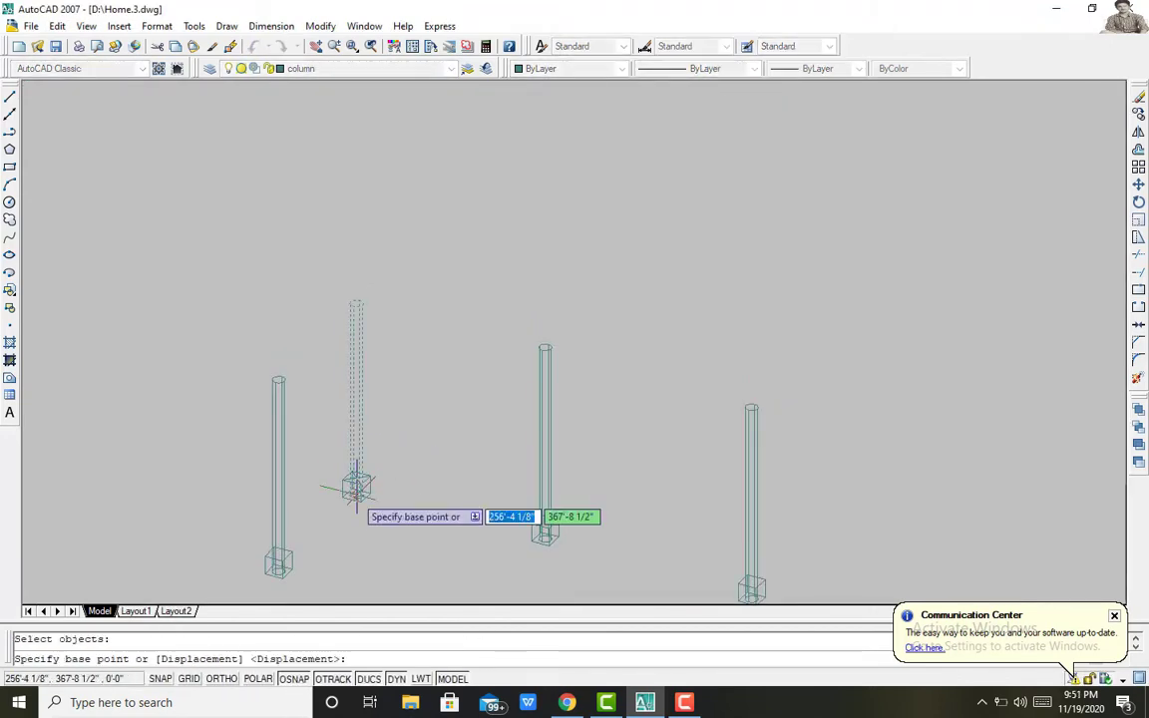
{"action": "left_click", "coordinate": [356, 489]}
{"action": "left_click", "coordinate": [447, 523]}
Step: Zoom in and pan to inspect a column base closely
{"action": "type", "text": "l"}
{"action": "key", "text": "Return"}
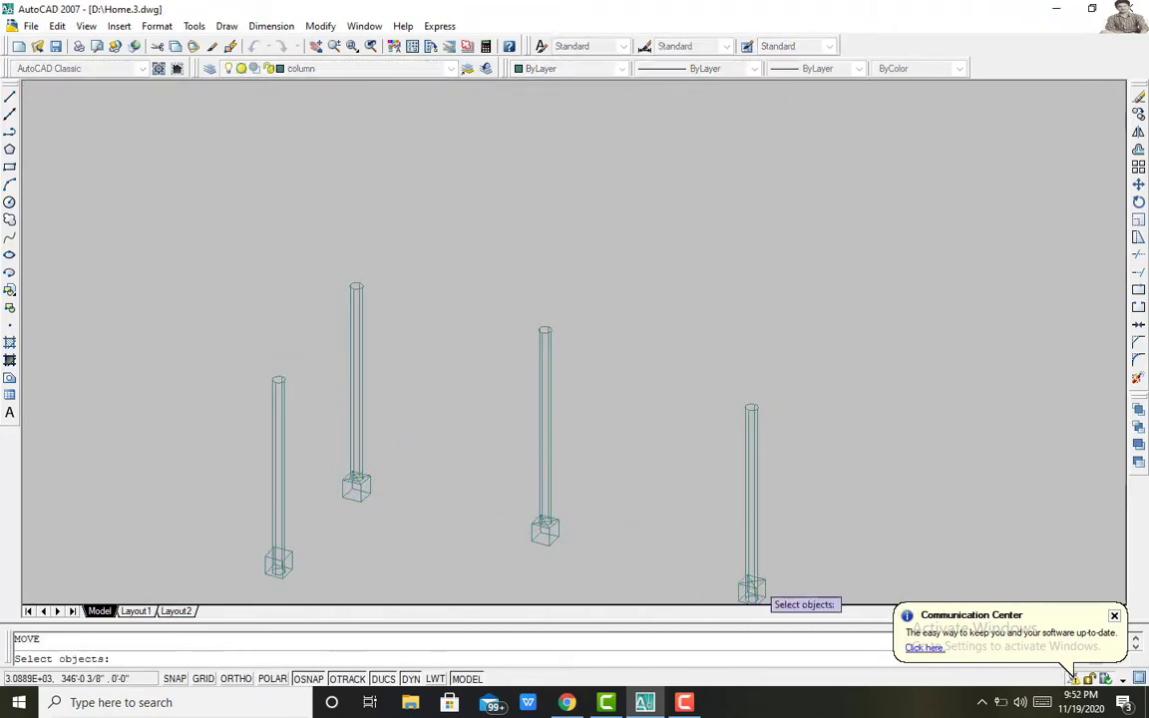
{"action": "key", "text": "Escape"}
{"action": "type", "text": "l"}
{"action": "key", "text": "Return"}
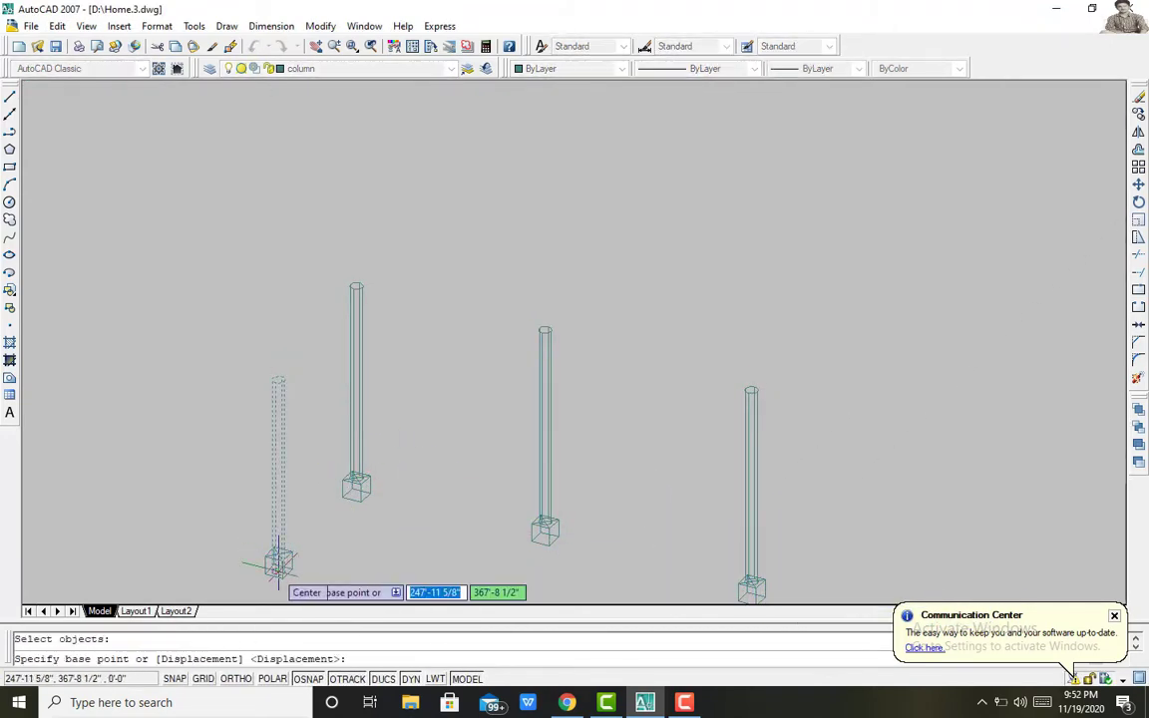
{"action": "left_click_drag", "start_coordinate": [300, 547], "coordinate": [744, 264]}
{"action": "middle_click_drag", "start_coordinate": [585, 342], "coordinate": [842, 403]}
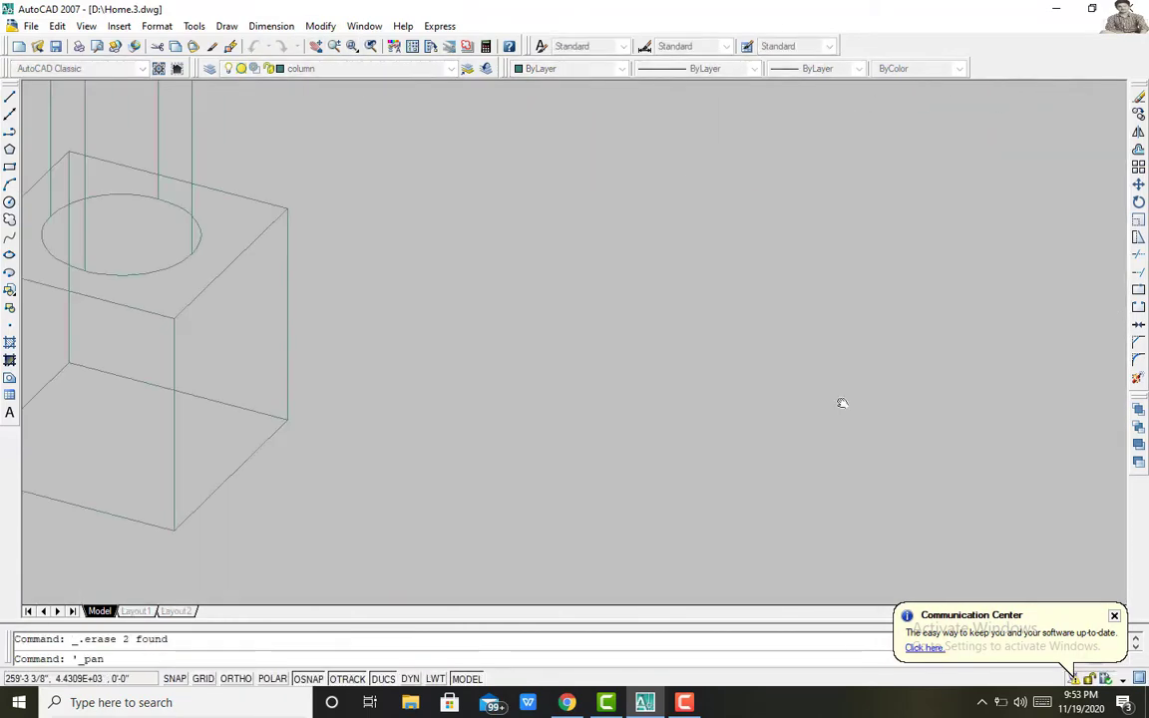
{"action": "scroll", "coordinate": [64, 427], "scroll_direction": "down", "scroll_amount": 5}
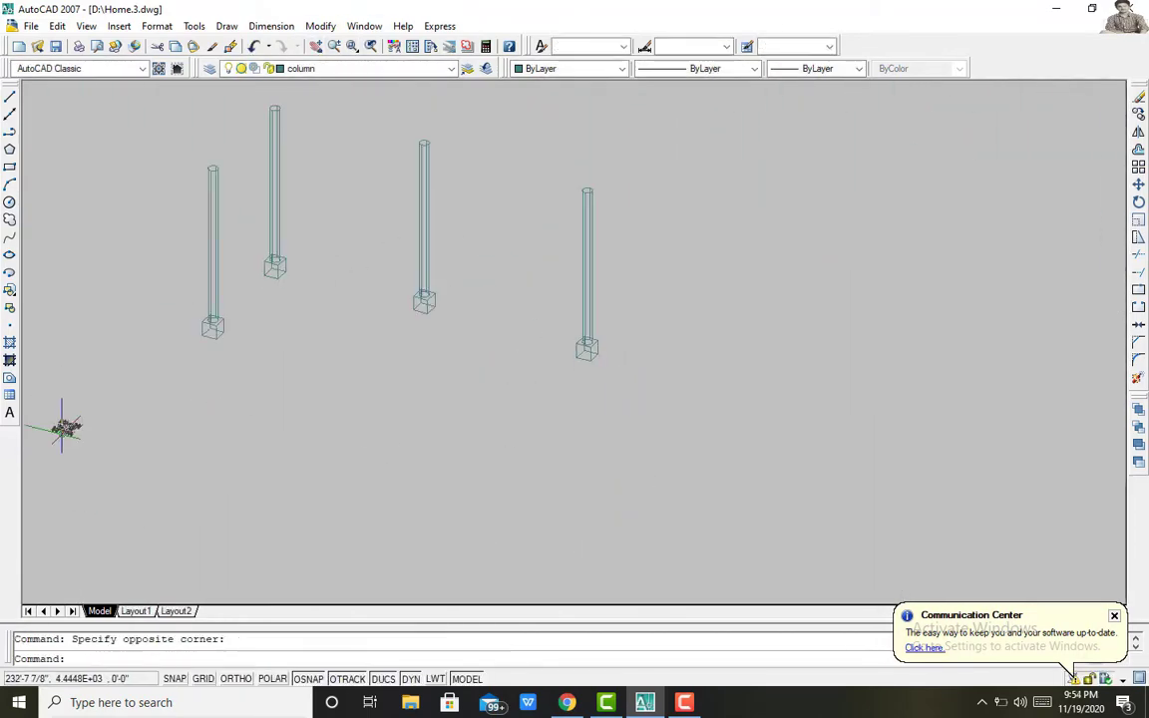
Step: Switch to the 3D Modeling workspace with Realistic shading on the columns
{"action": "left_click", "coordinate": [80, 68]}
{"action": "left_click", "coordinate": [94, 83]}
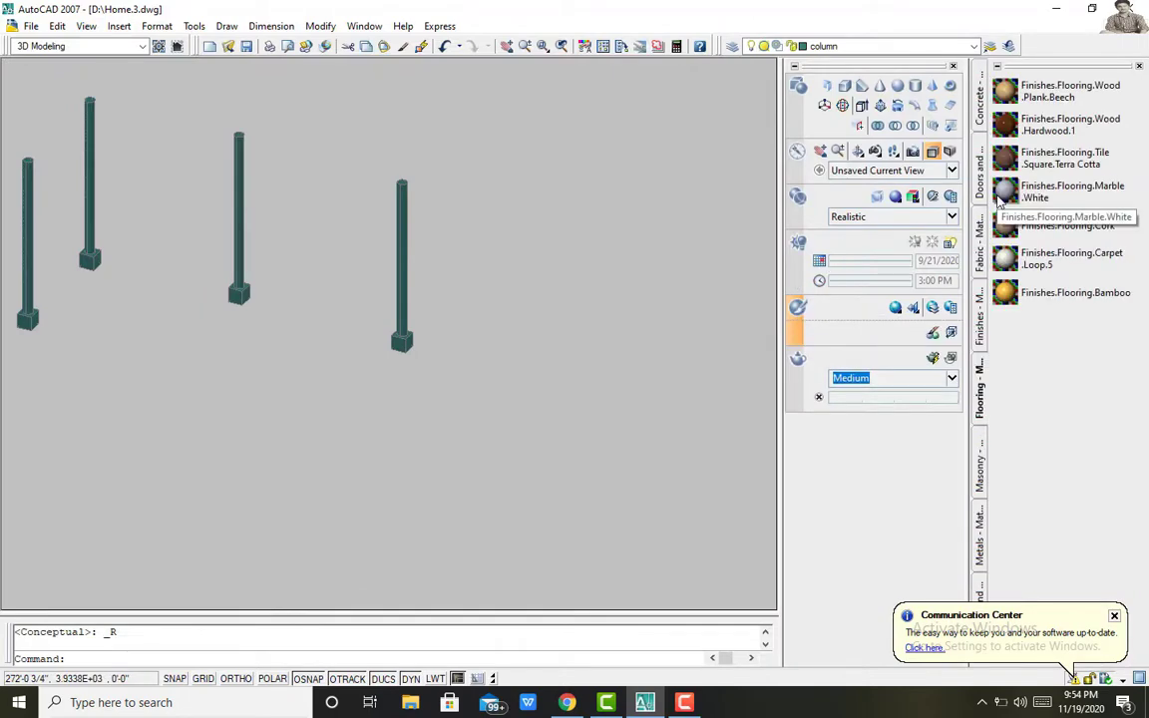
{"action": "left_click", "coordinate": [1034, 187]}
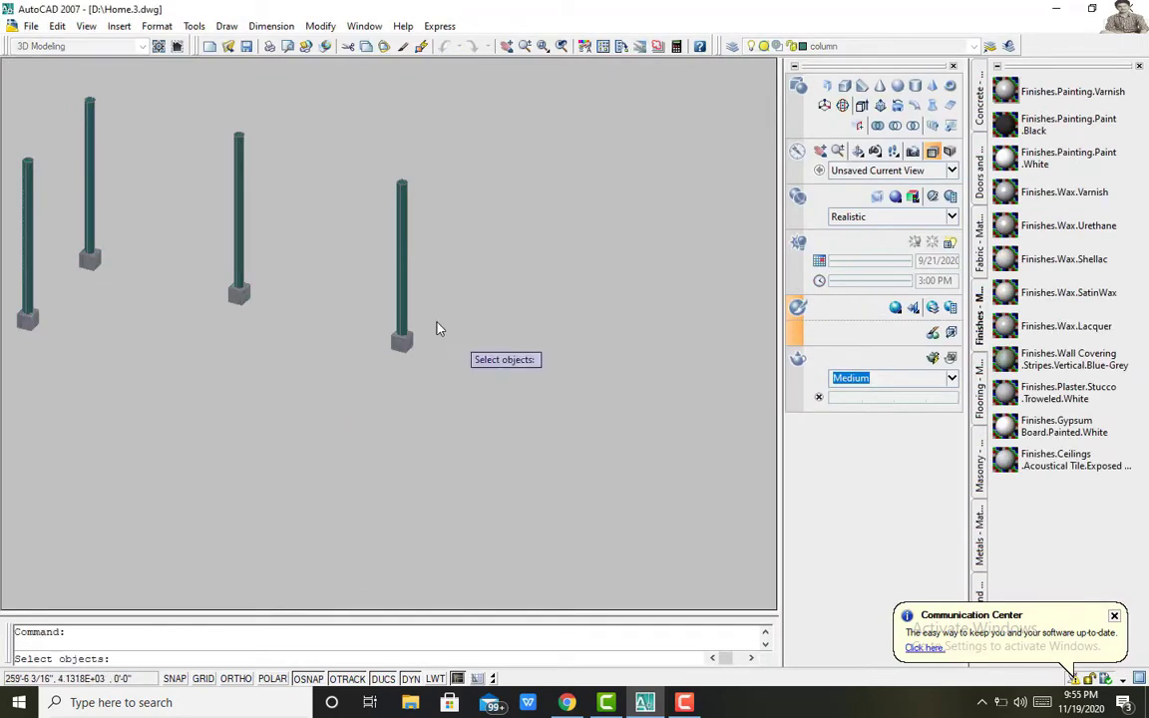
{"action": "left_click", "coordinate": [760, 46]}
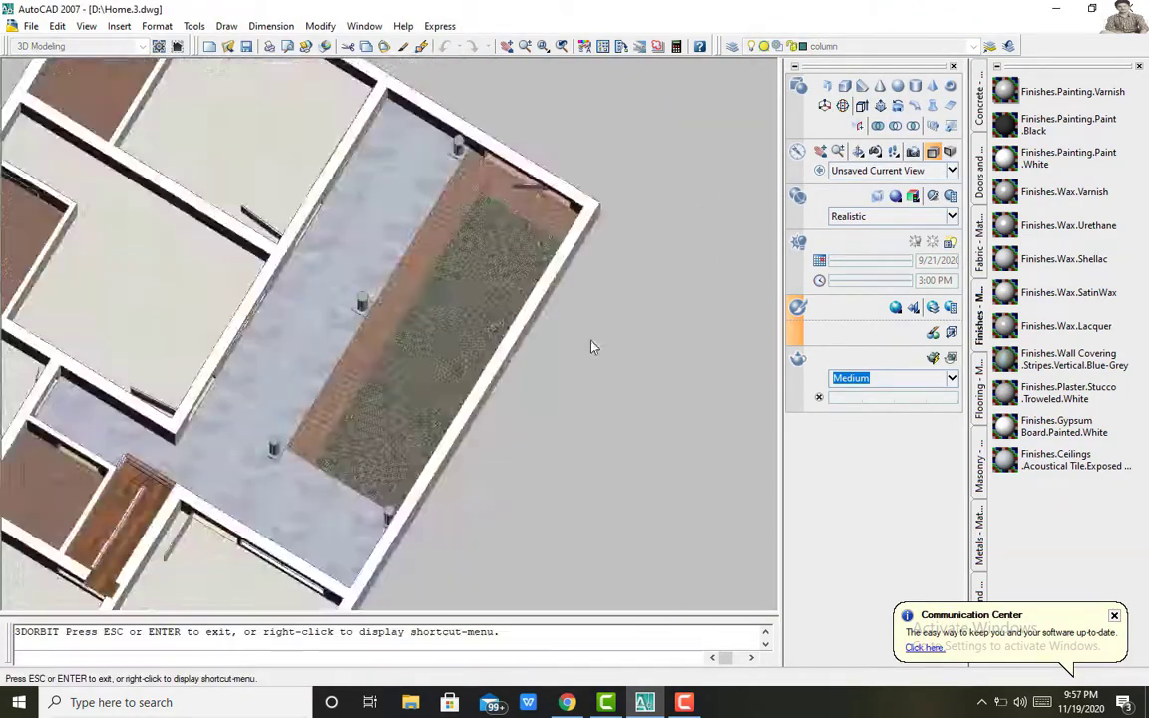
Step: Measure the distance between columns with DIST
{"action": "type", "text": "di"}
{"action": "key", "text": "Return"}
{"action": "left_click", "coordinate": [222, 447]}
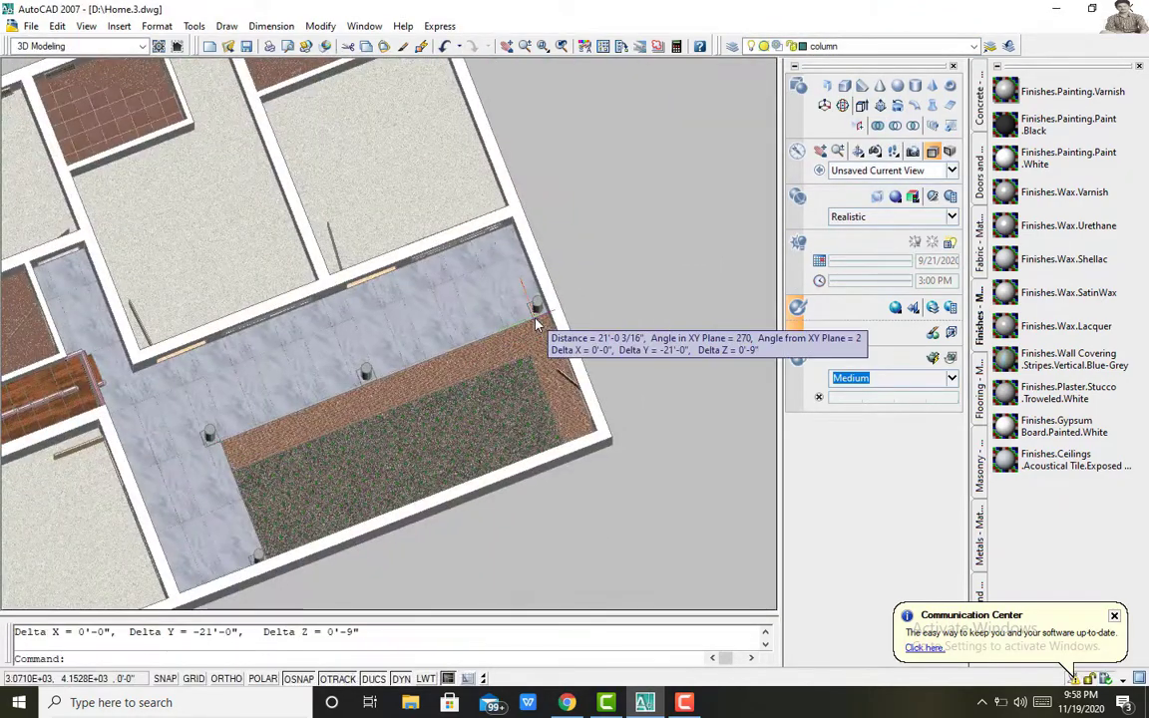
{"action": "key", "text": "Escape"}
Step: Grip-stretch a corner of the veranda floor object
{"action": "middle_click_drag", "start_coordinate": [398, 376], "coordinate": [379, 431], "text": "shift"}
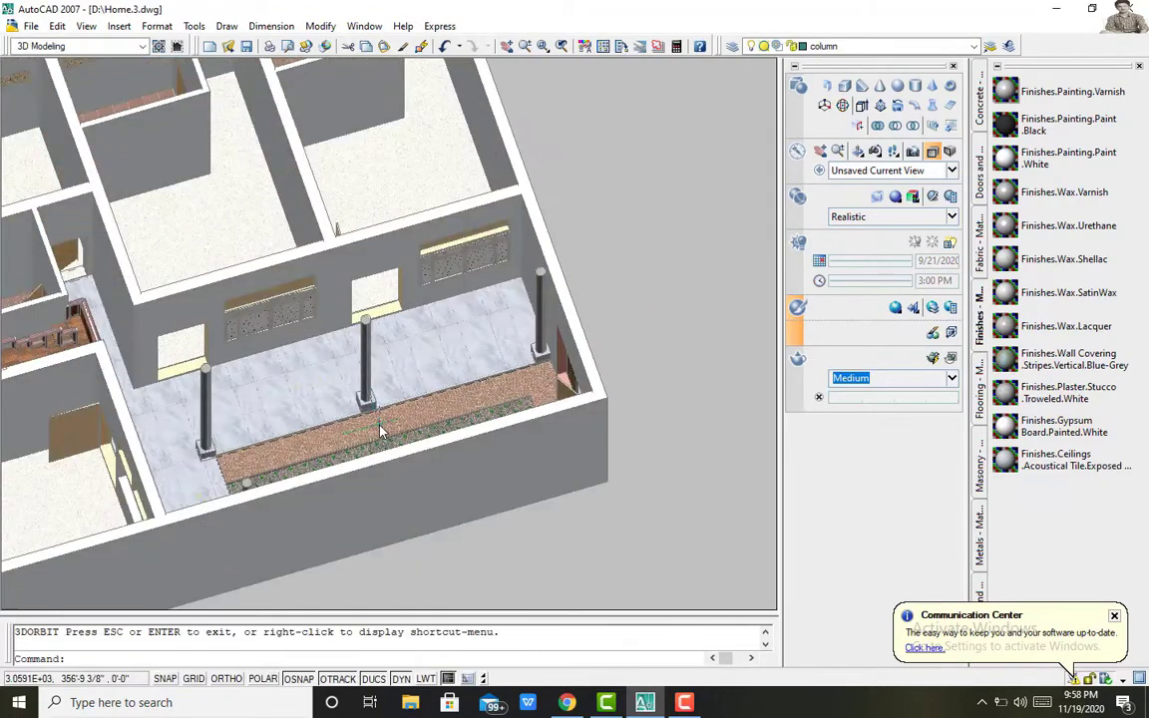
{"action": "type", "text": "10'5"}
{"action": "key", "text": "Escape"}
{"action": "left_click", "coordinate": [518, 374]}
{"action": "left_click", "coordinate": [549, 363]}
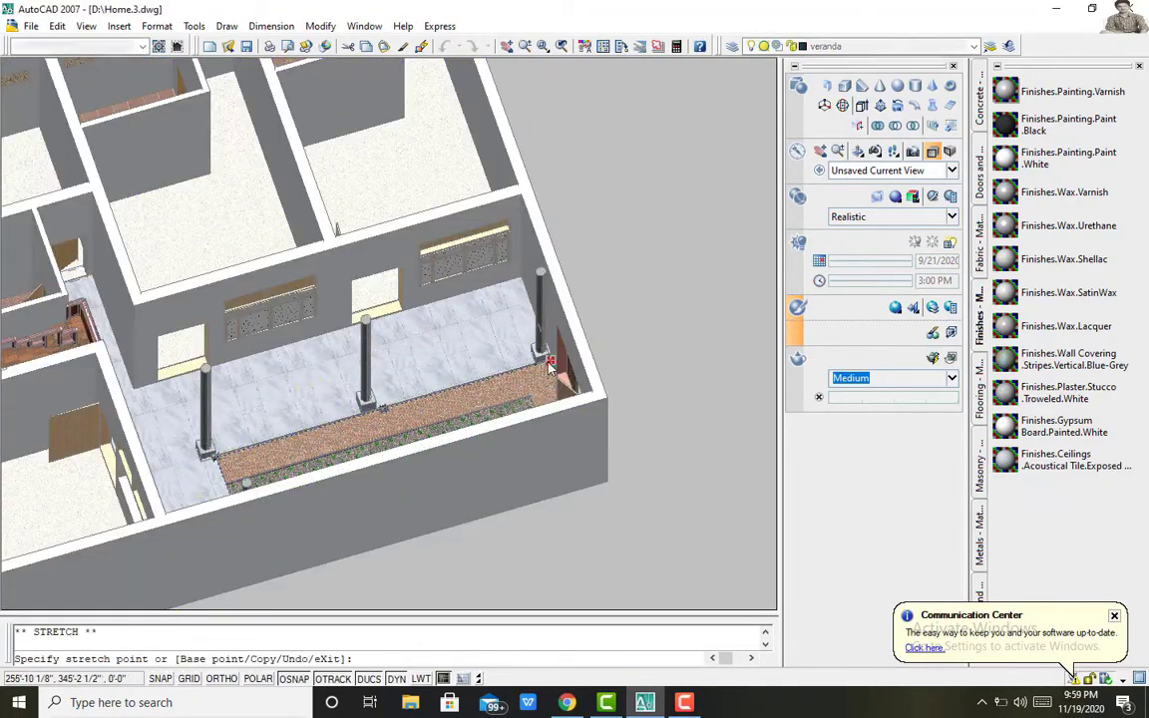
{"action": "key", "text": "Escape"}
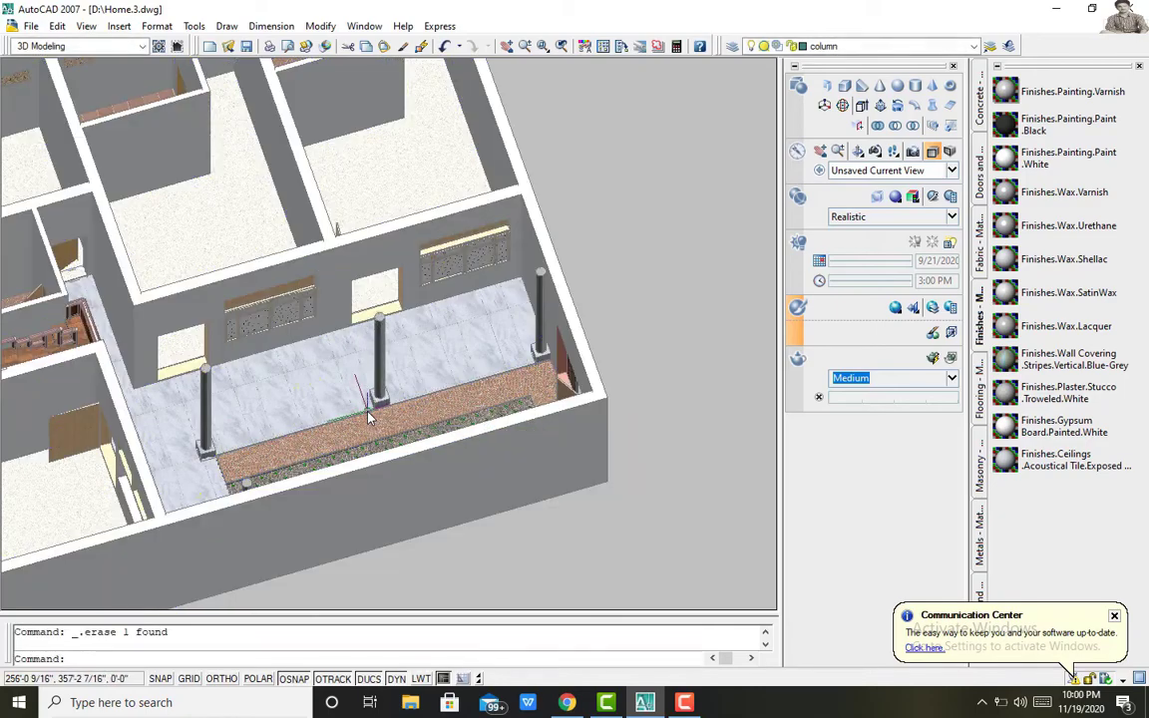
{"action": "mouse_move", "coordinate": [329, 409]}
{"action": "middle_mouse_down", "text": "shift"}
{"action": "mouse_move", "coordinate": [415, 410]}
{"action": "mouse_move", "coordinate": [518, 456]}
{"action": "mouse_move", "coordinate": [482, 467]}
{"action": "middle_mouse_up", "text": "shift"}
Step: Return to the classic workspace and delete a stray object started on the floor plan
{"action": "key", "text": "Escape"}
{"action": "left_click", "coordinate": [80, 46]}
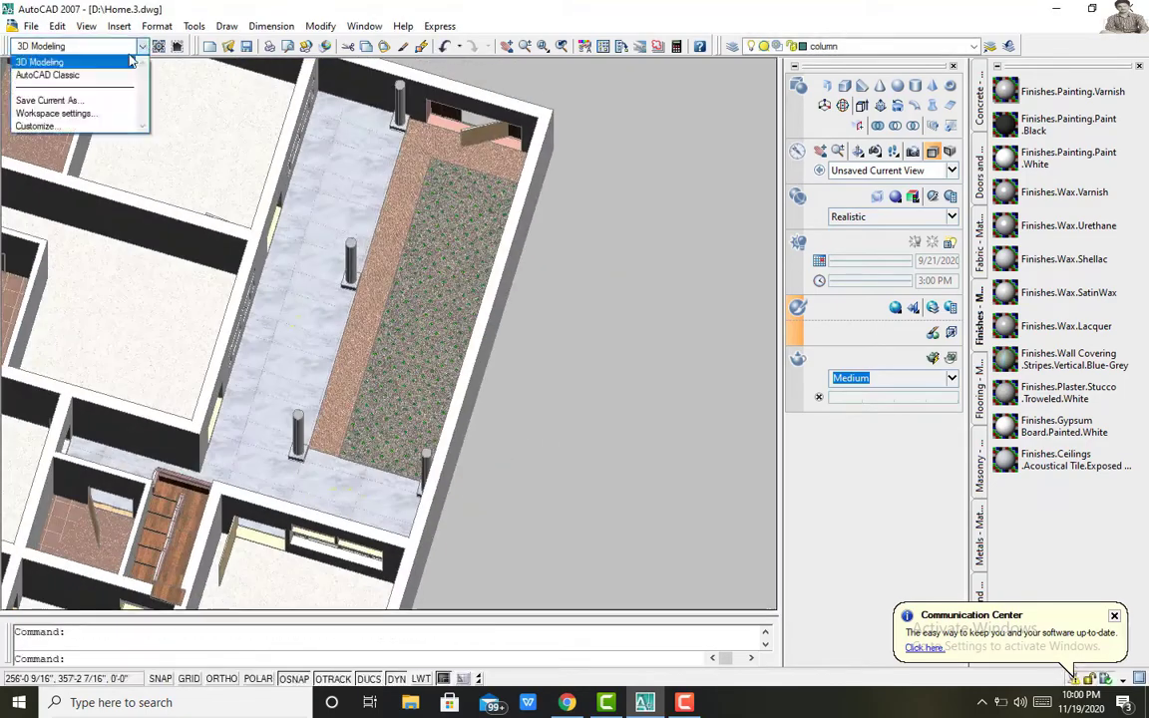
{"action": "left_click", "coordinate": [77, 67]}
{"action": "left_click", "coordinate": [36, 91]}
{"action": "scroll", "coordinate": [586, 214], "scroll_direction": "up", "scroll_amount": 8}
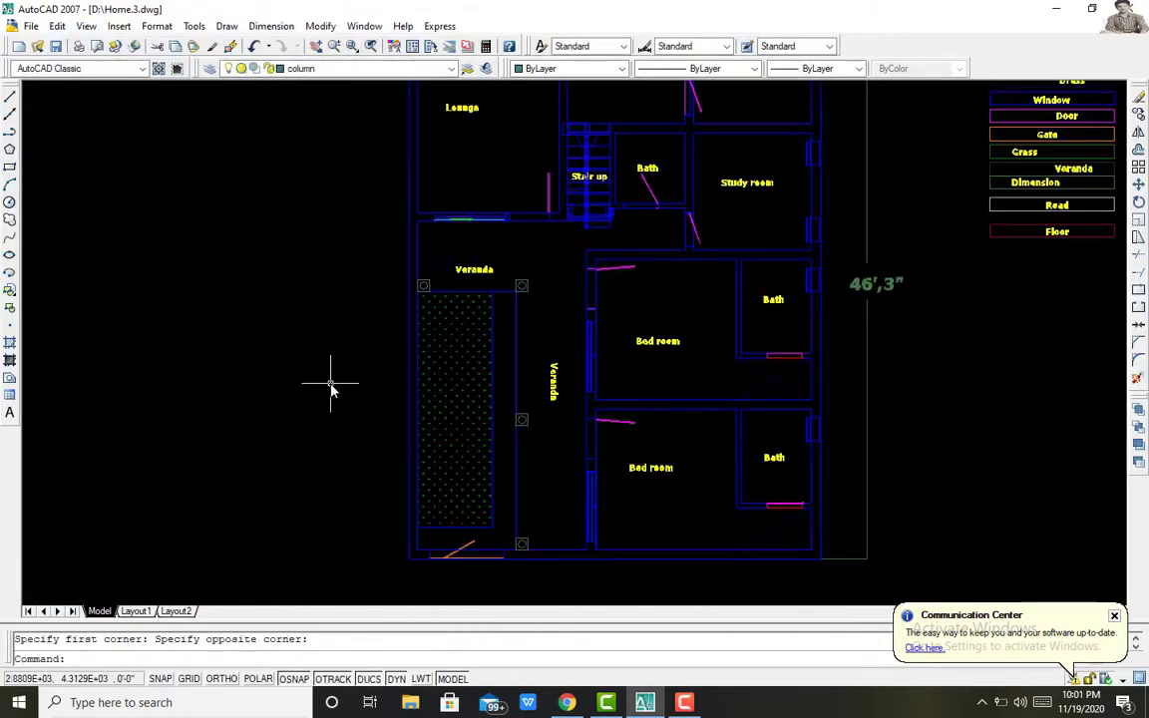
{"action": "left_click", "coordinate": [489, 529]}
{"action": "left_click", "coordinate": [491, 528]}
{"action": "key", "text": "Delete"}
{"action": "type", "text": "c"}
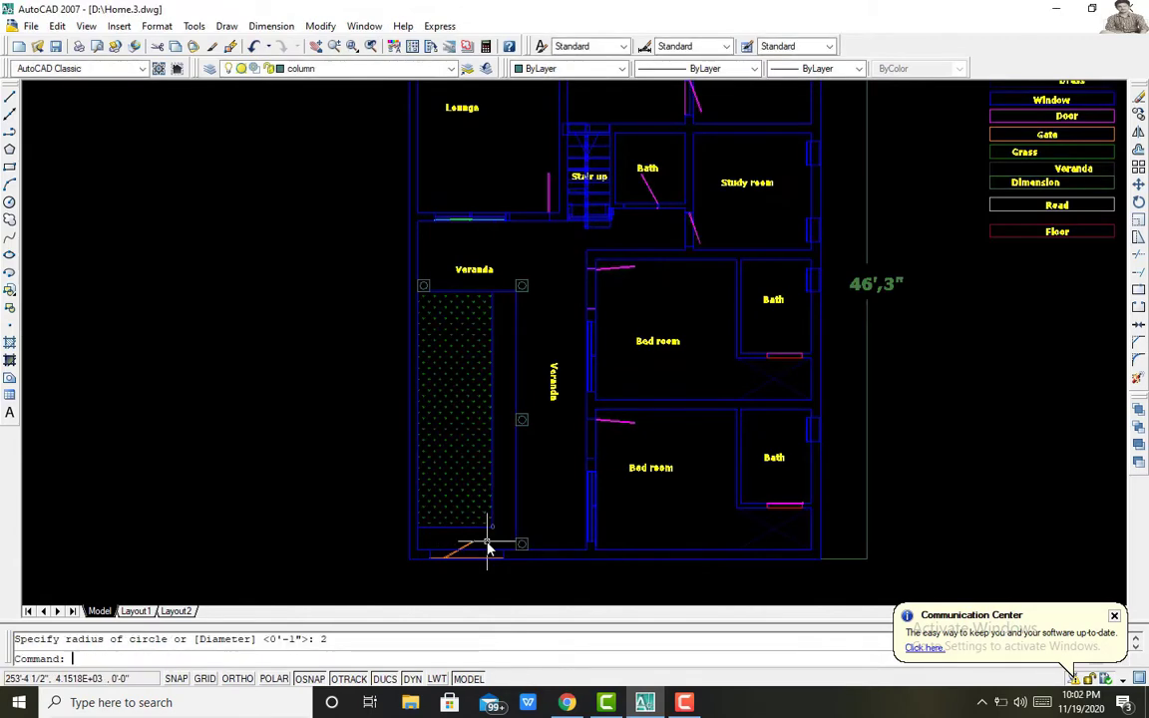
Step: Zoom in on the veranda corner and copy a post circle to the left wall corner
{"action": "left_click", "coordinate": [351, 46]}
{"action": "left_click", "coordinate": [405, 505]}
{"action": "left_click", "coordinate": [514, 555]}
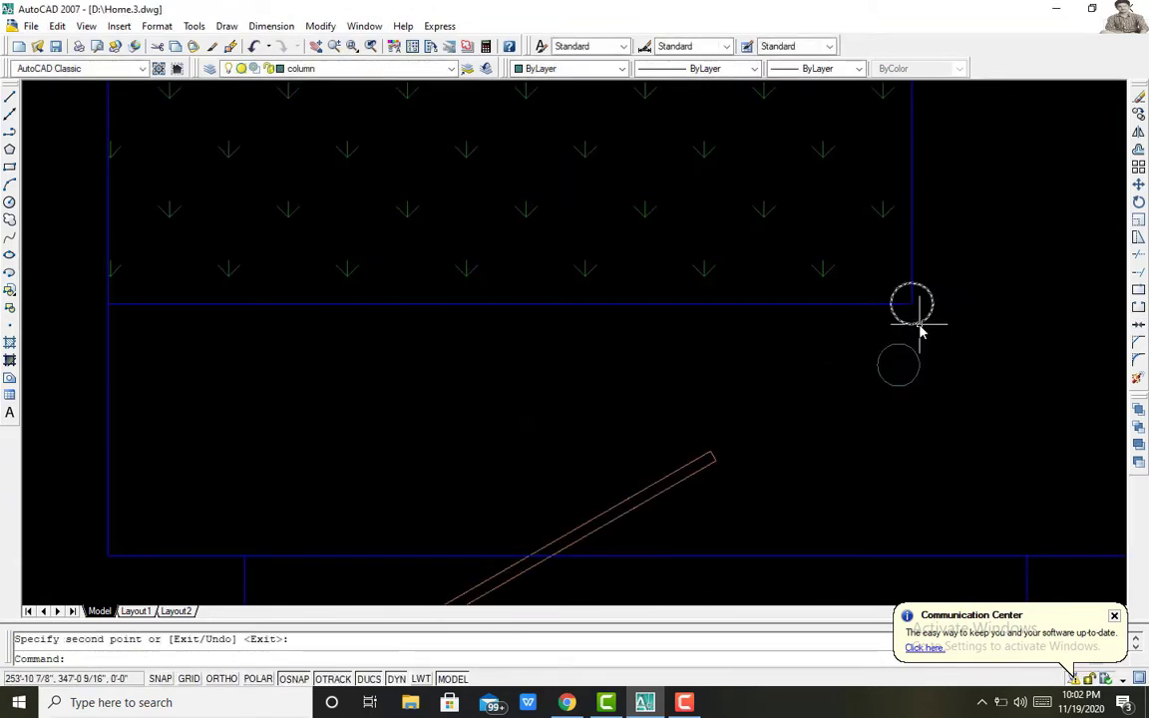
{"action": "left_click", "coordinate": [900, 349]}
{"action": "key", "text": "Return"}
{"action": "left_click", "coordinate": [110, 307]}
{"action": "key", "text": "Return"}
{"action": "type", "text": "m"}
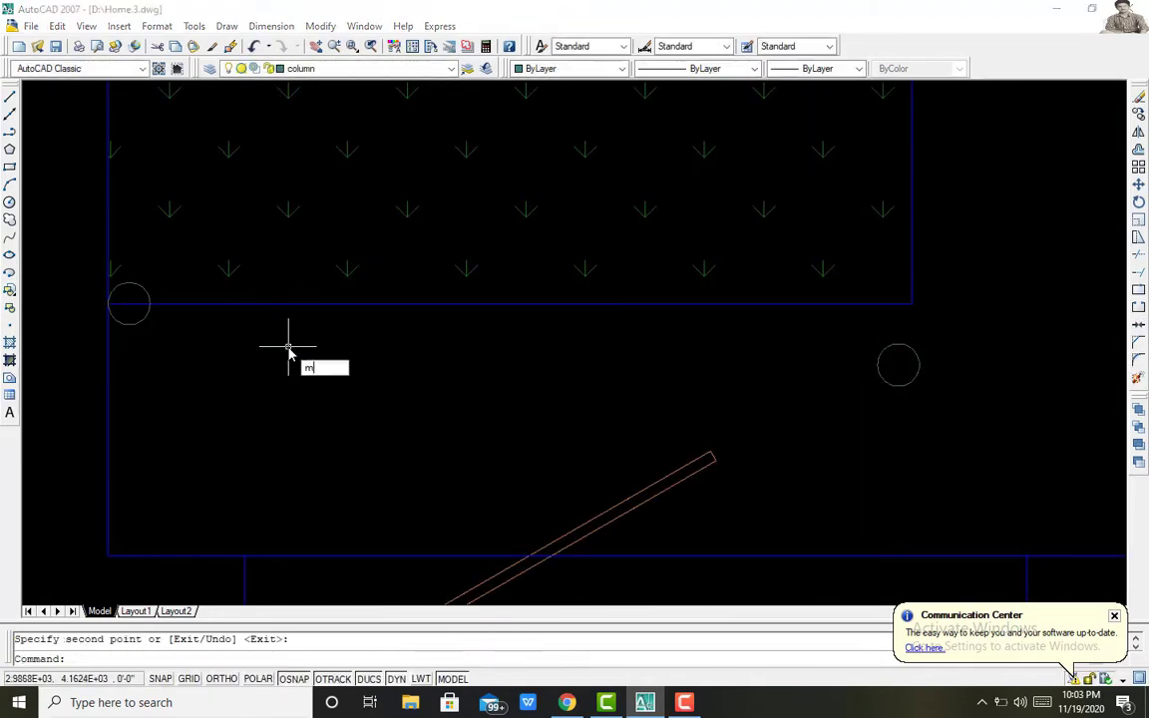
Step: Move the left circle against the wall line and the right circle up to the wall corner
{"action": "key", "text": "Return"}
{"action": "left_click", "coordinate": [131, 303]}
{"action": "left_click", "coordinate": [898, 365]}
{"action": "key", "text": "Return"}
{"action": "left_click", "coordinate": [910, 281]}
{"action": "left_click", "coordinate": [912, 290]}
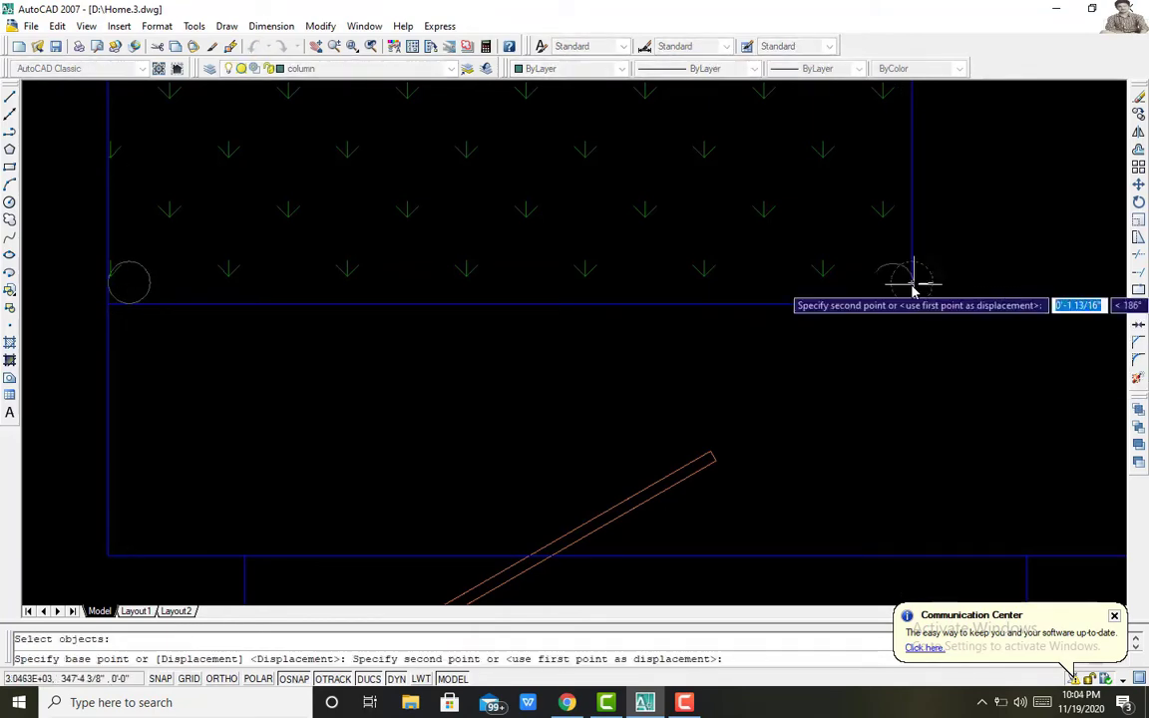
{"action": "left_click", "coordinate": [912, 289]}
{"action": "key", "text": "Return"}
{"action": "key", "text": "Return"}
Step: Copy a post circle to just below the octagon column's corner
{"action": "key", "text": "Return"}
{"action": "left_click_drag", "start_coordinate": [802, 338], "coordinate": [713, 344]}
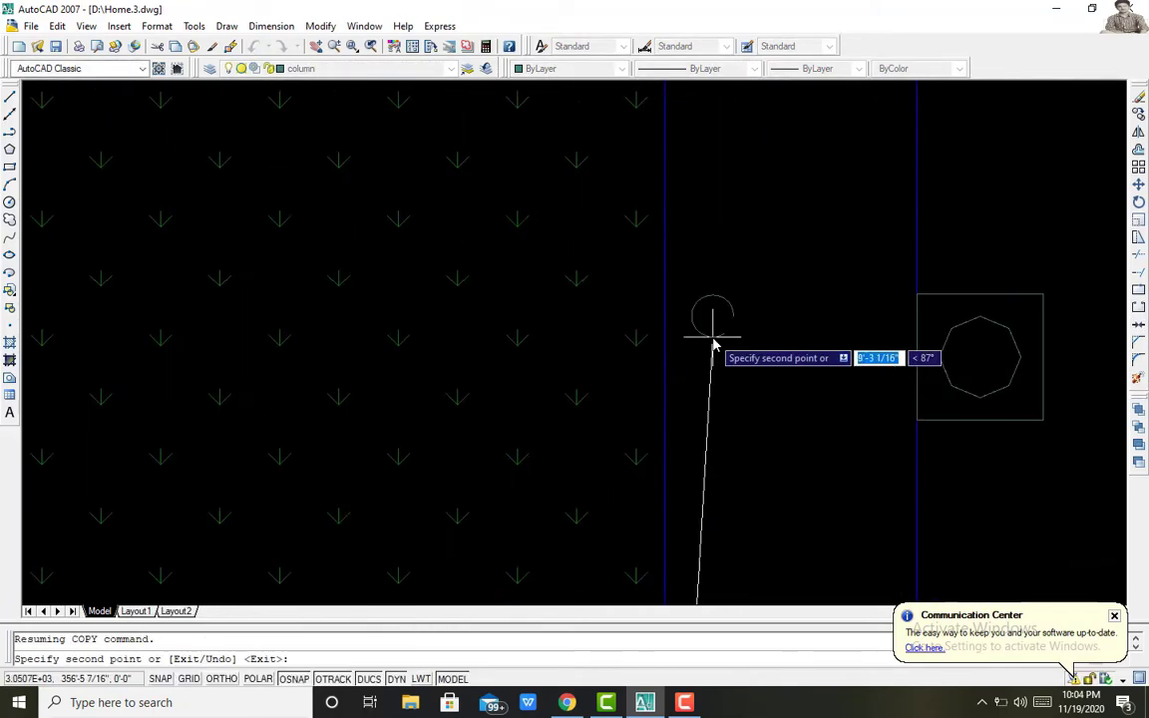
{"action": "middle_click_drag", "start_coordinate": [713, 344], "coordinate": [722, 480]}
{"action": "middle_click_drag", "start_coordinate": [537, 277], "coordinate": [487, 230]}
{"action": "key", "text": "Return"}
{"action": "left_click", "coordinate": [247, 295]}
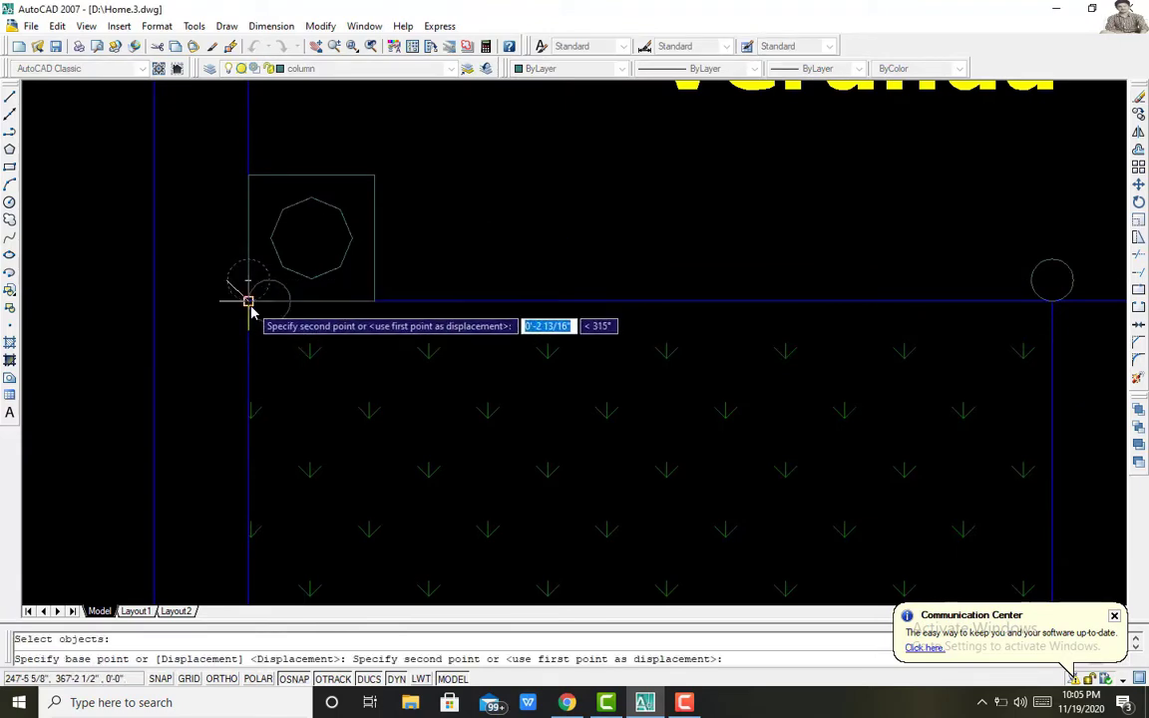
{"action": "left_click", "coordinate": [270, 342]}
Step: Move the remaining circles to the corners and edge of the veranda's hatched pebble strip
{"action": "key", "text": "Return"}
{"action": "left_click", "coordinate": [1053, 300]}
{"action": "left_click", "coordinate": [1028, 320]}
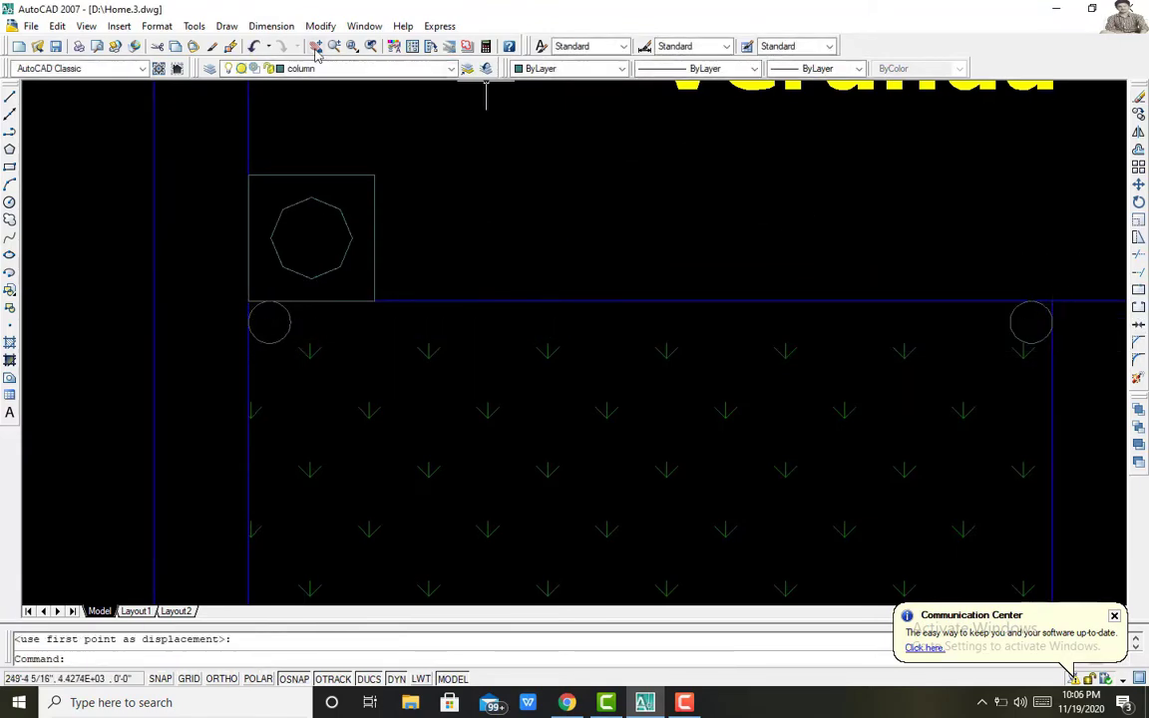
{"action": "scroll", "coordinate": [598, 329], "scroll_direction": "down", "scroll_amount": 5}
{"action": "middle_click_drag", "start_coordinate": [537, 173], "coordinate": [675, 375]}
{"action": "key", "text": "Return"}
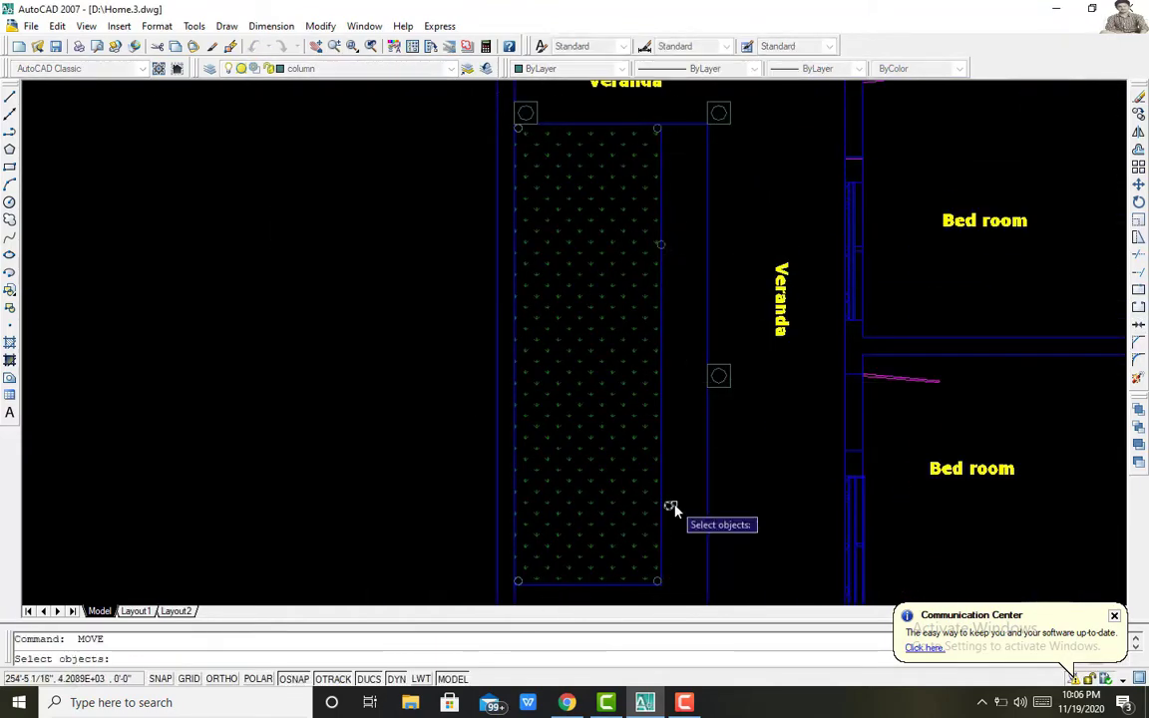
{"action": "left_click", "coordinate": [662, 427]}
{"action": "left_click", "coordinate": [539, 230]}
{"action": "left_click", "coordinate": [570, 508]}
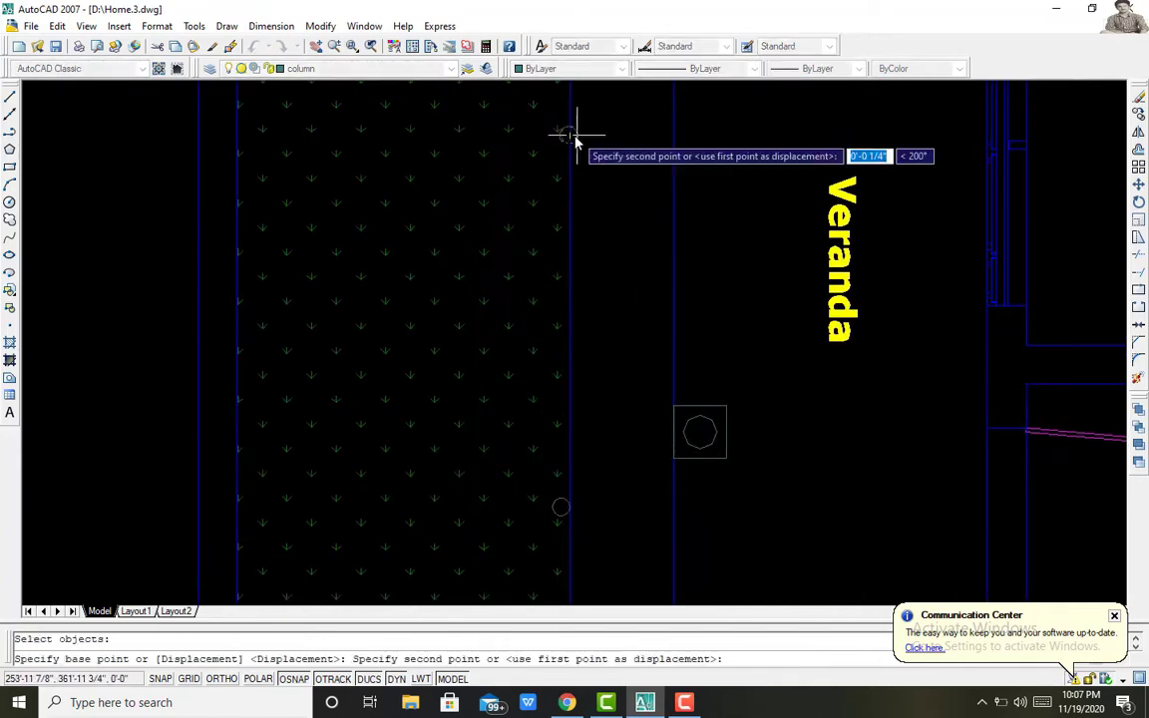
{"action": "left_click", "coordinate": [599, 138]}
Step: Zoom out around the drawing and switch to the SW Isometric view
{"action": "type", "text": "z"}
{"action": "key", "text": "Return"}
{"action": "key", "text": "Return"}
{"action": "left_click_drag", "start_coordinate": [599, 138], "coordinate": [557, 442]}
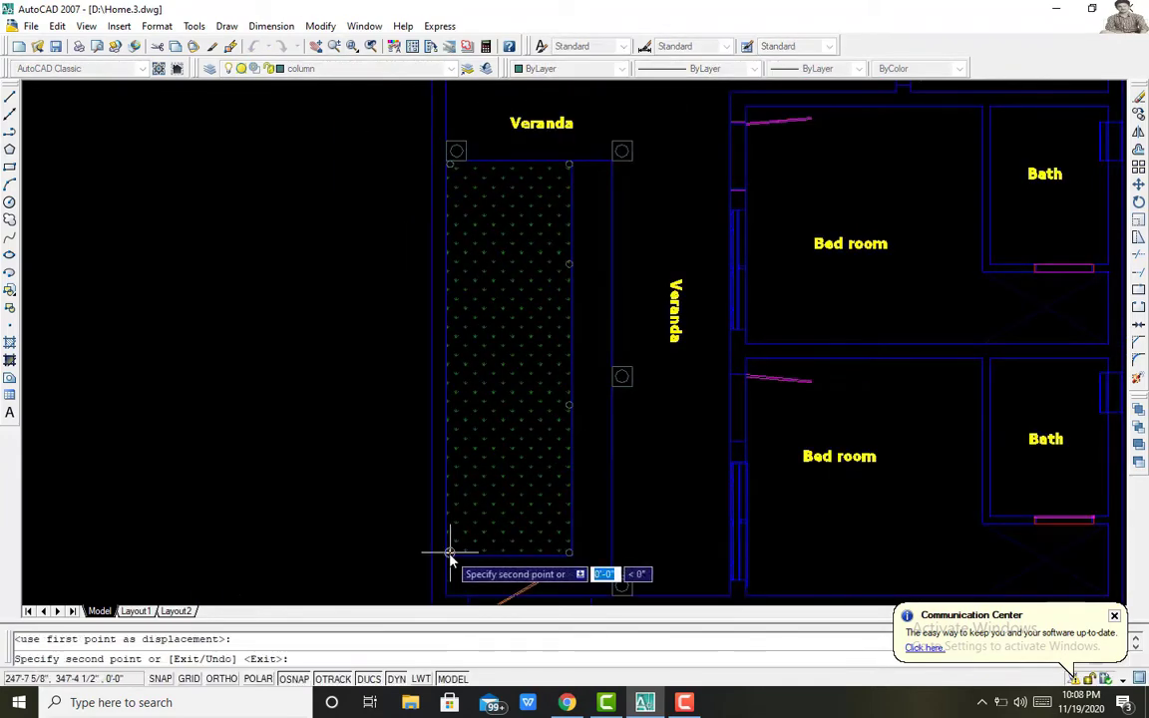
{"action": "left_click", "coordinate": [85, 26]}
{"action": "left_click", "coordinate": [299, 381]}
Step: Keep the column layer current, zoom in on the veranda columns and select a post circle
{"action": "left_click", "coordinate": [329, 68]}
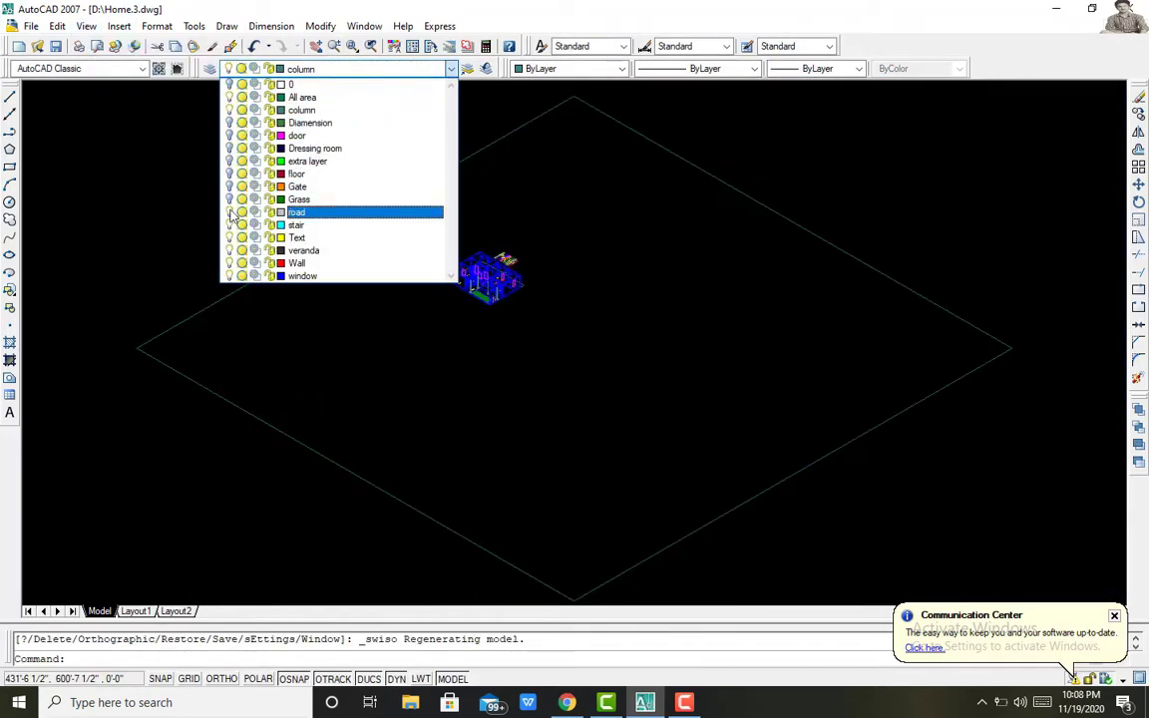
{"action": "left_click", "coordinate": [390, 70]}
{"action": "left_click_drag", "start_coordinate": [454, 250], "coordinate": [524, 304]}
{"action": "left_click", "coordinate": [334, 46]}
{"action": "left_click_drag", "start_coordinate": [456, 331], "coordinate": [651, 491]}
{"action": "key", "text": "Escape"}
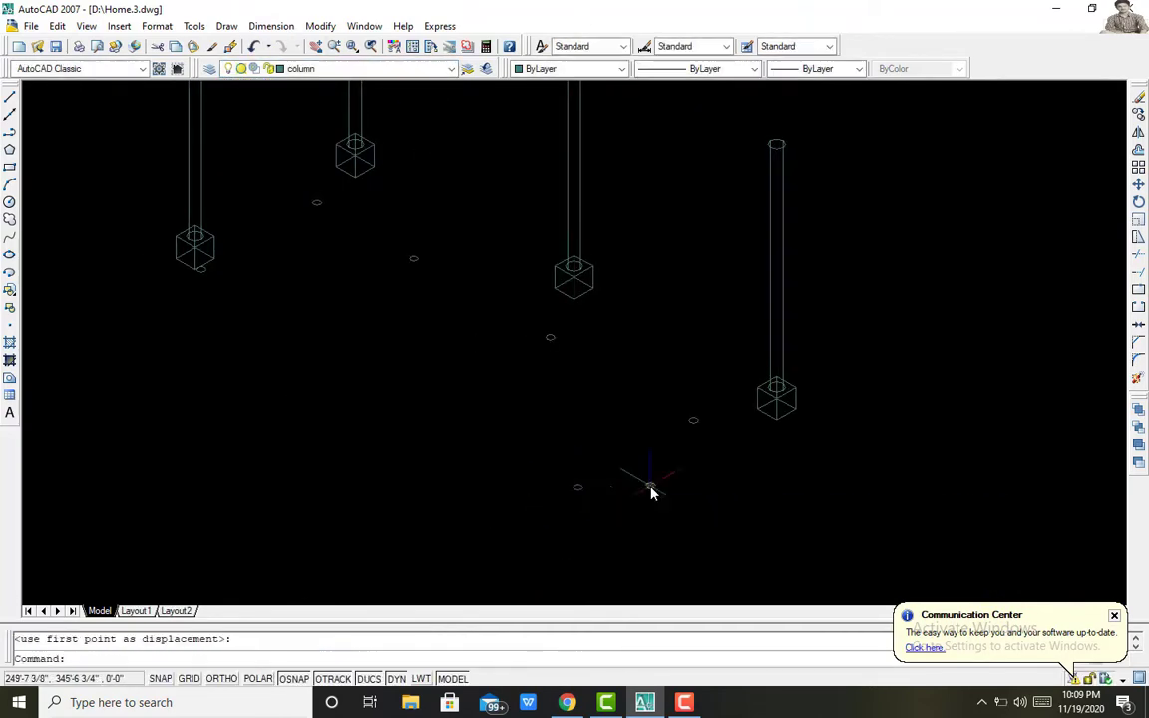
{"action": "key", "text": "Return"}
{"action": "left_click", "coordinate": [650, 489]}
Step: Extrude the post circles 3' high after abandoning a 3DROTATE attempt
{"action": "key", "text": "Return"}
{"action": "type", "text": "3drotate"}
{"action": "key", "text": "Return"}
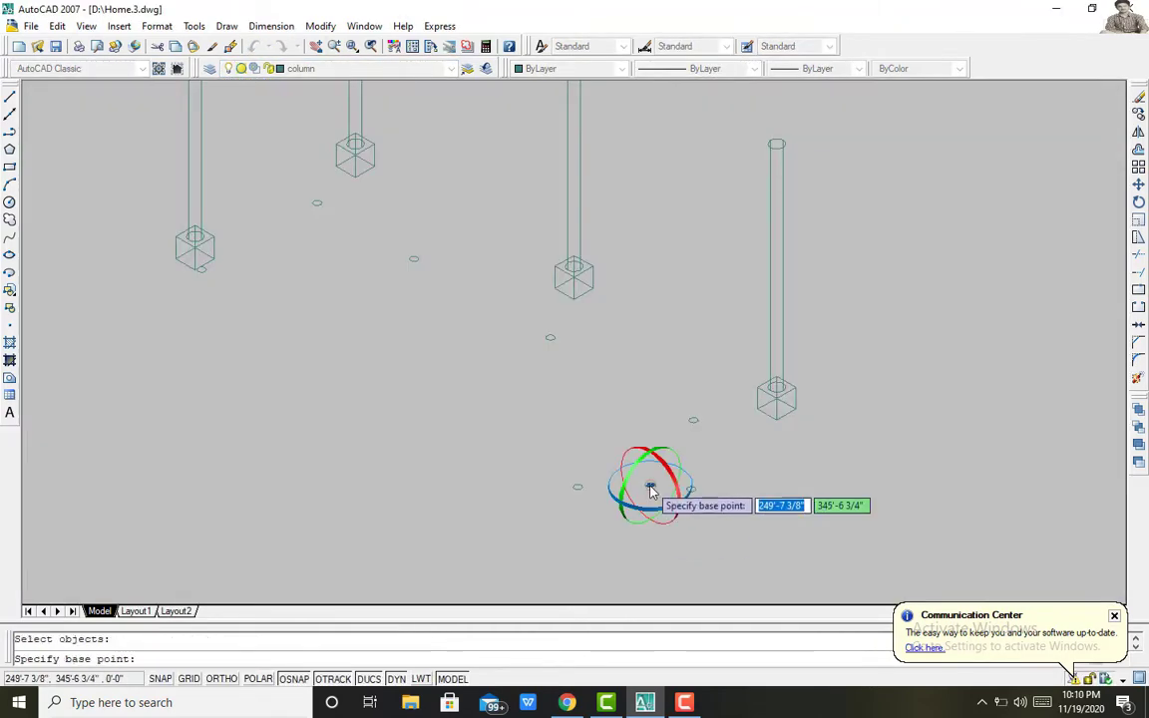
{"action": "key", "text": "Escape"}
{"action": "type", "text": "ext"}
{"action": "key", "text": "Return"}
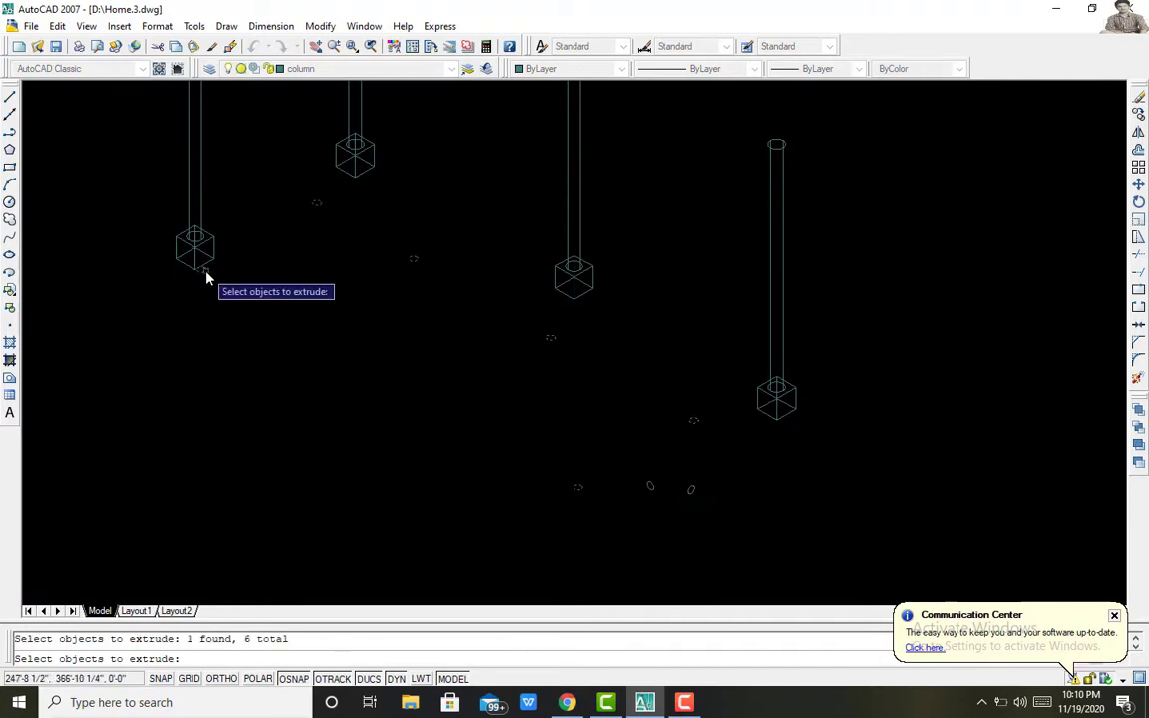
{"action": "key", "text": "Return"}
{"action": "type", "text": "3'"}
{"action": "key", "text": "Return"}
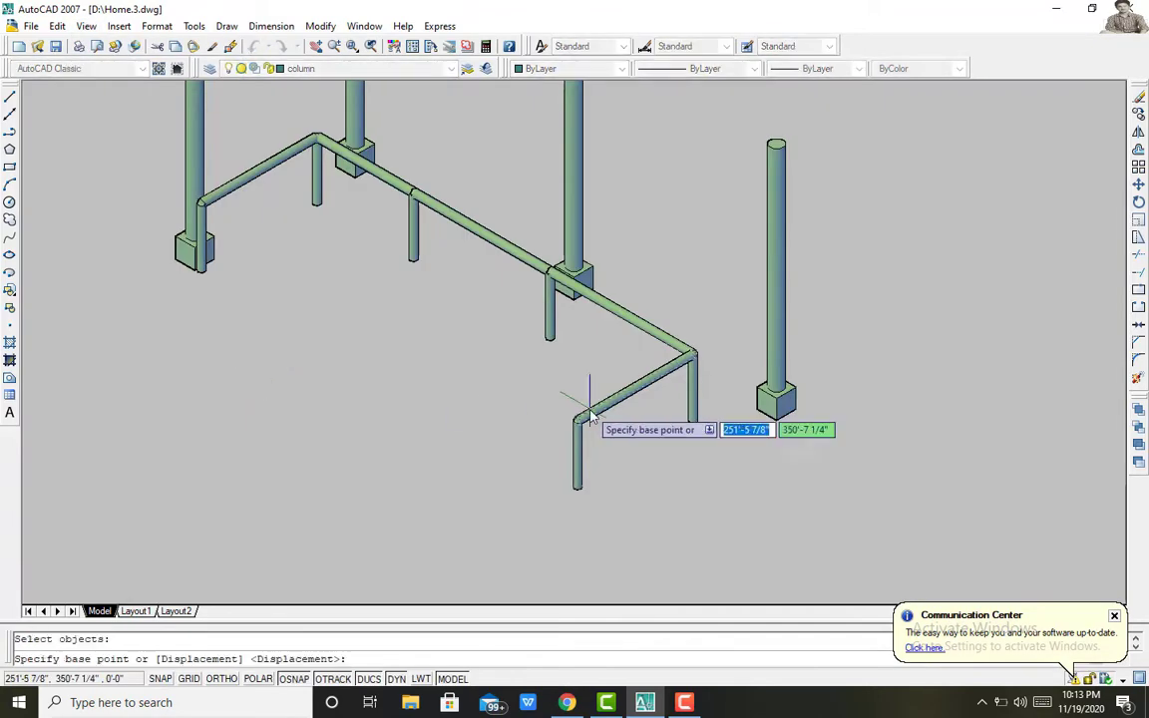
Step: Copy a second railing pipe below the first and shade the model in Realistic style
{"action": "left_click", "coordinate": [577, 420]}
{"action": "left_click", "coordinate": [579, 455]}
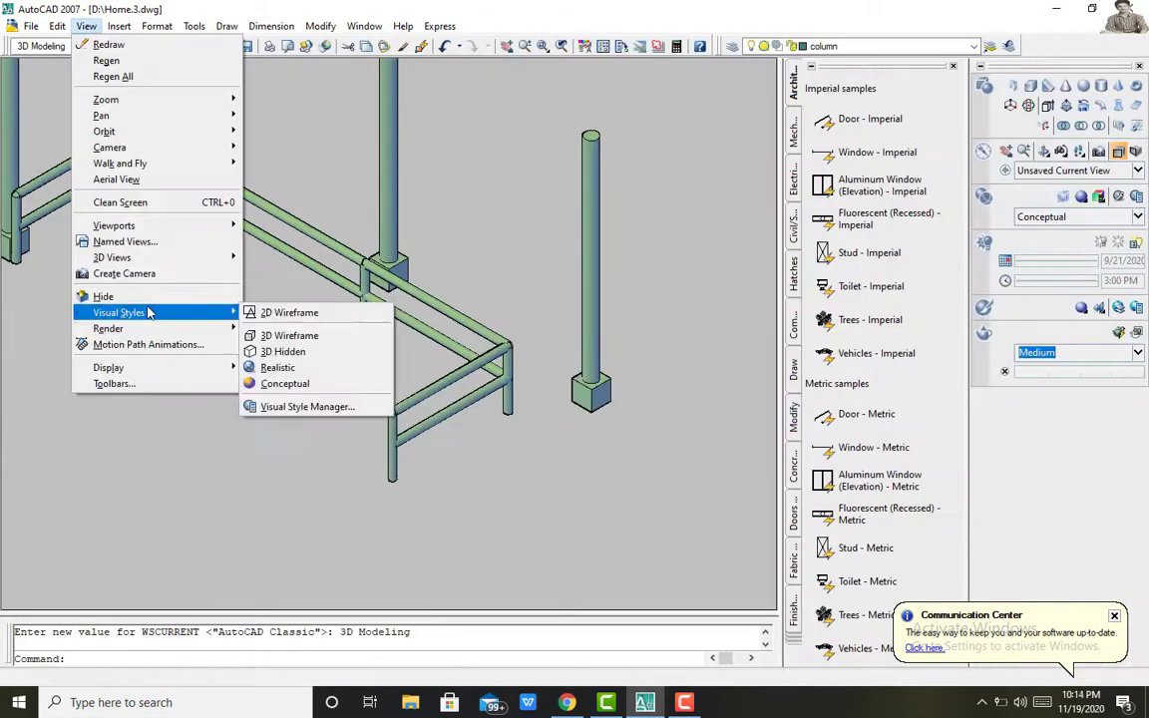
{"action": "left_click", "coordinate": [278, 367]}
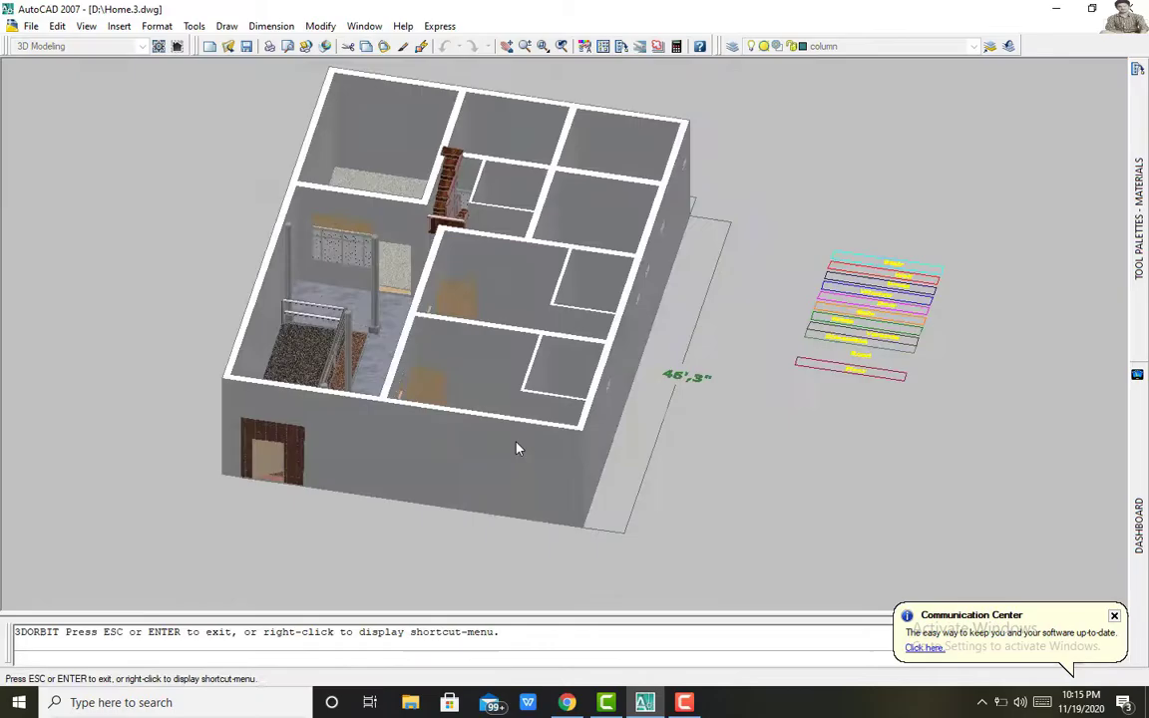
{"action": "mouse_move", "coordinate": [464, 398]}
{"action": "middle_mouse_down", "text": "shift"}
{"action": "mouse_move", "coordinate": [812, 433]}
{"action": "mouse_move", "coordinate": [894, 132]}
{"action": "middle_mouse_up", "text": "shift"}
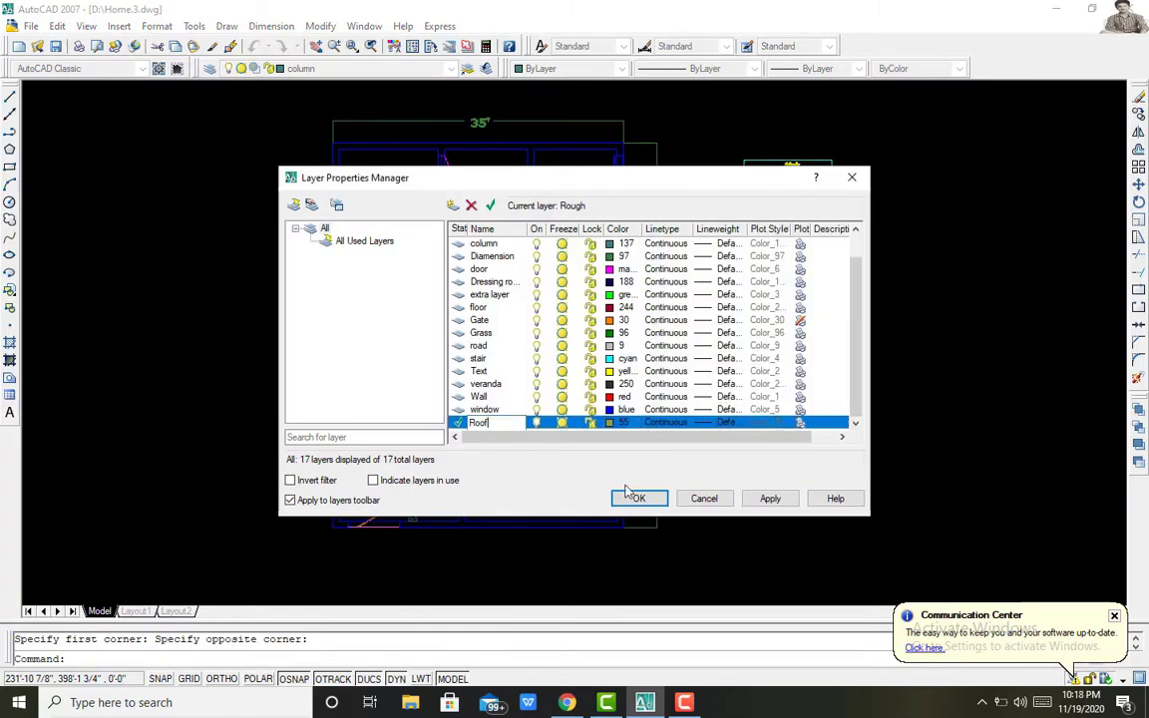
Step: On the Roof layer, close the roof outline and draw the rectangular stair opening
{"action": "left_click", "coordinate": [637, 498]}
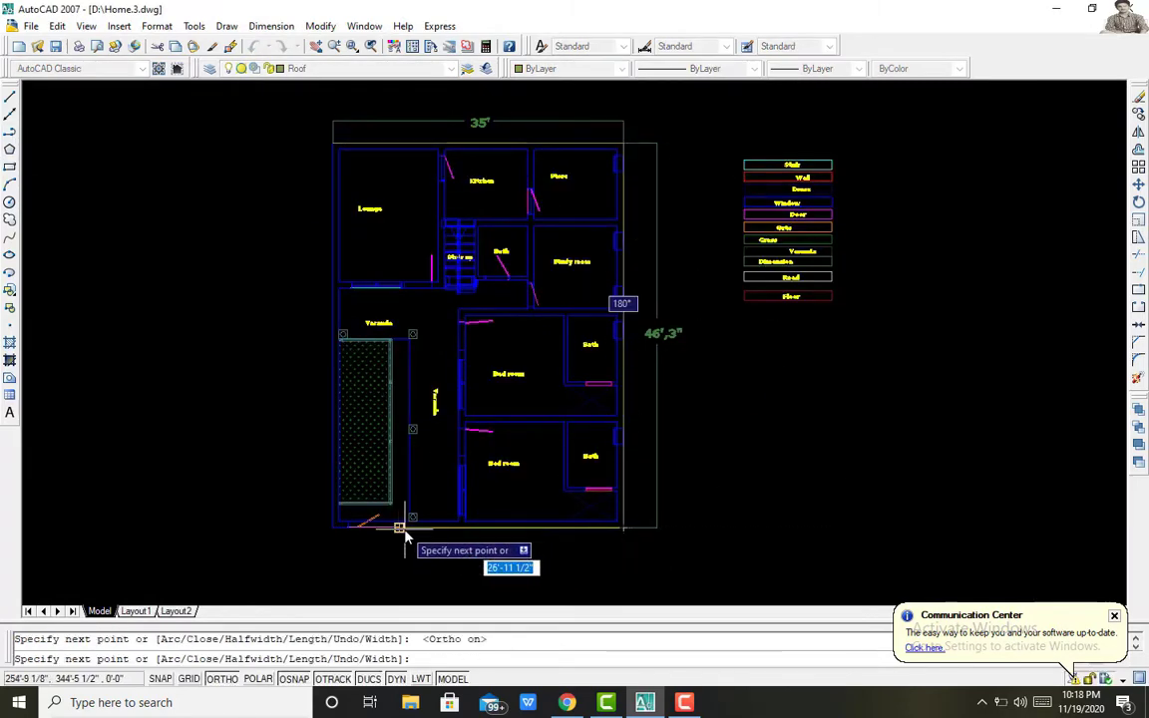
{"action": "left_click", "coordinate": [335, 144]}
{"action": "key", "text": "Return"}
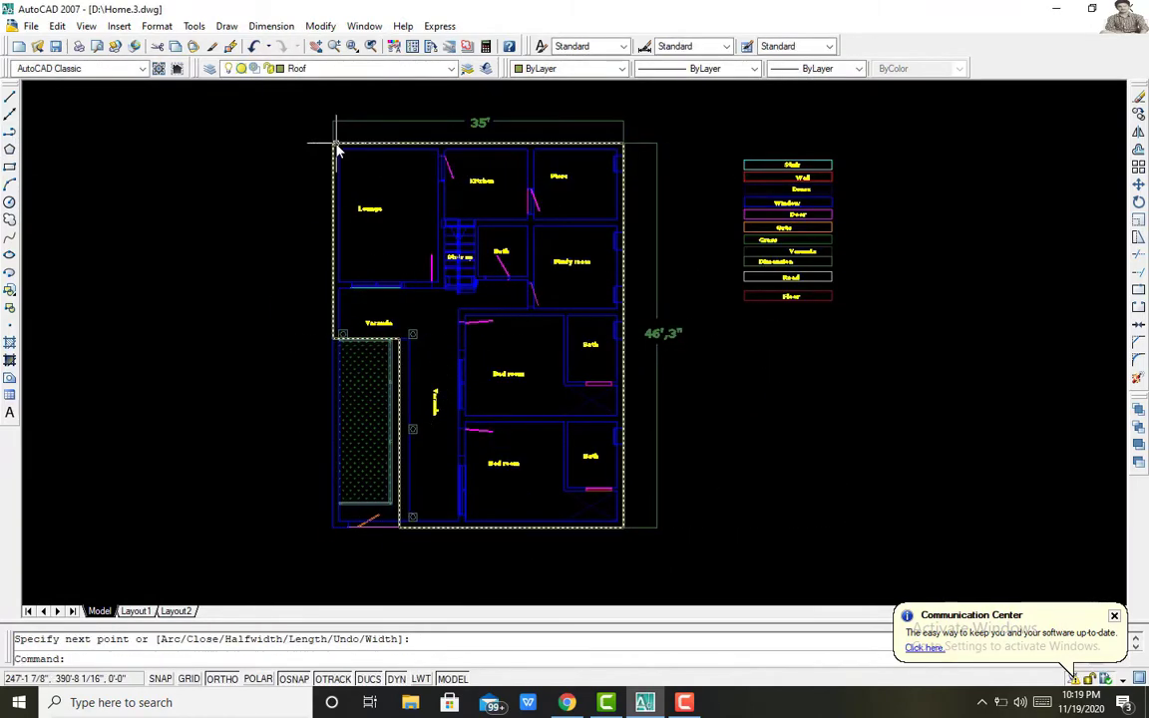
{"action": "left_click", "coordinate": [9, 167]}
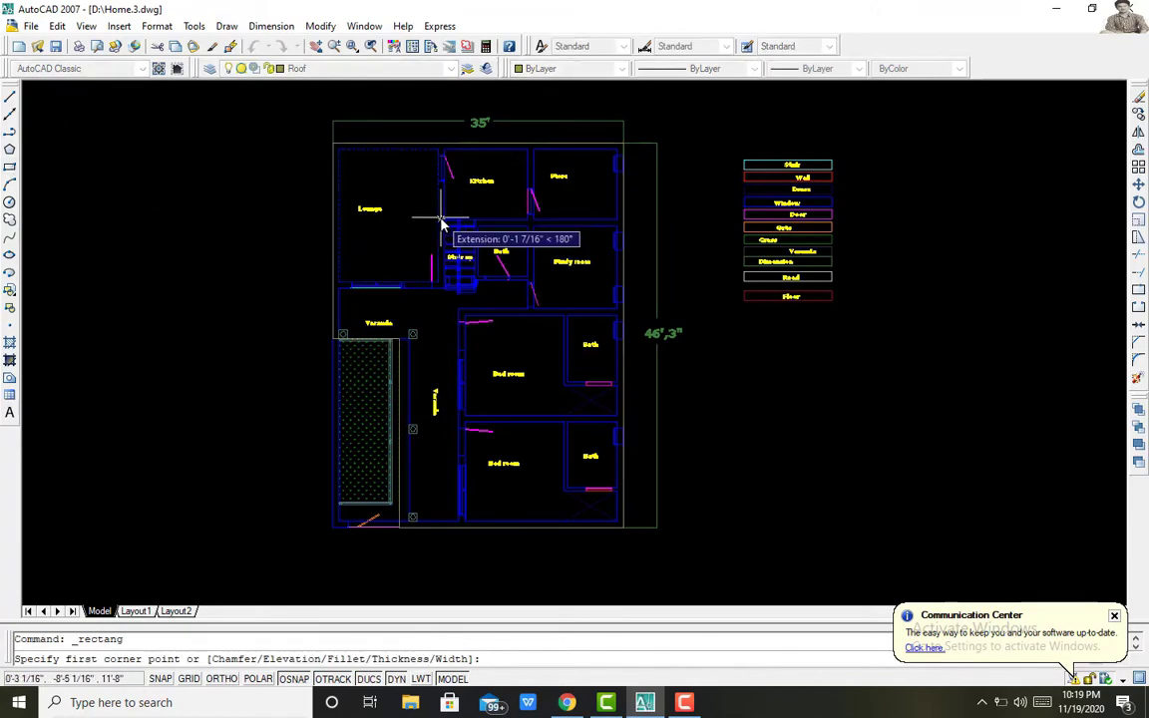
{"action": "left_click", "coordinate": [483, 257]}
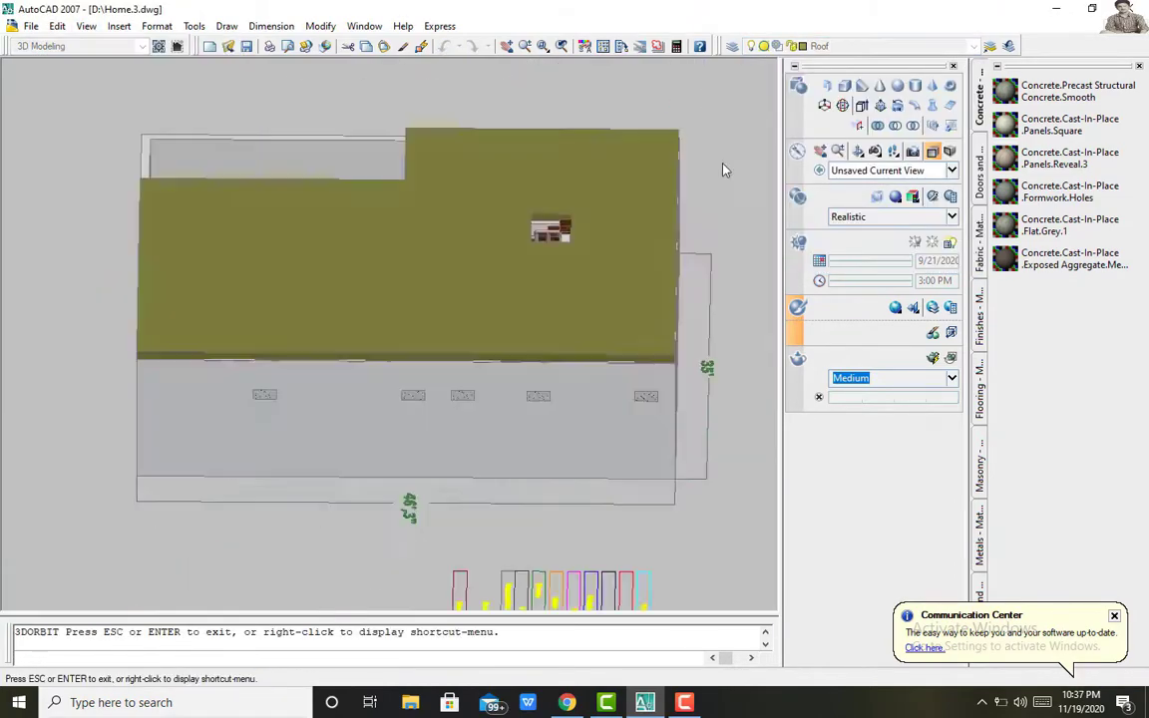
Step: Orbit to inspect the roof opening from above, undo the last change, and open the layer list
{"action": "middle_click_drag", "start_coordinate": [651, 146], "coordinate": [366, 243], "text": "shift"}
{"action": "scroll", "coordinate": [366, 243], "scroll_direction": "up", "scroll_amount": 3}
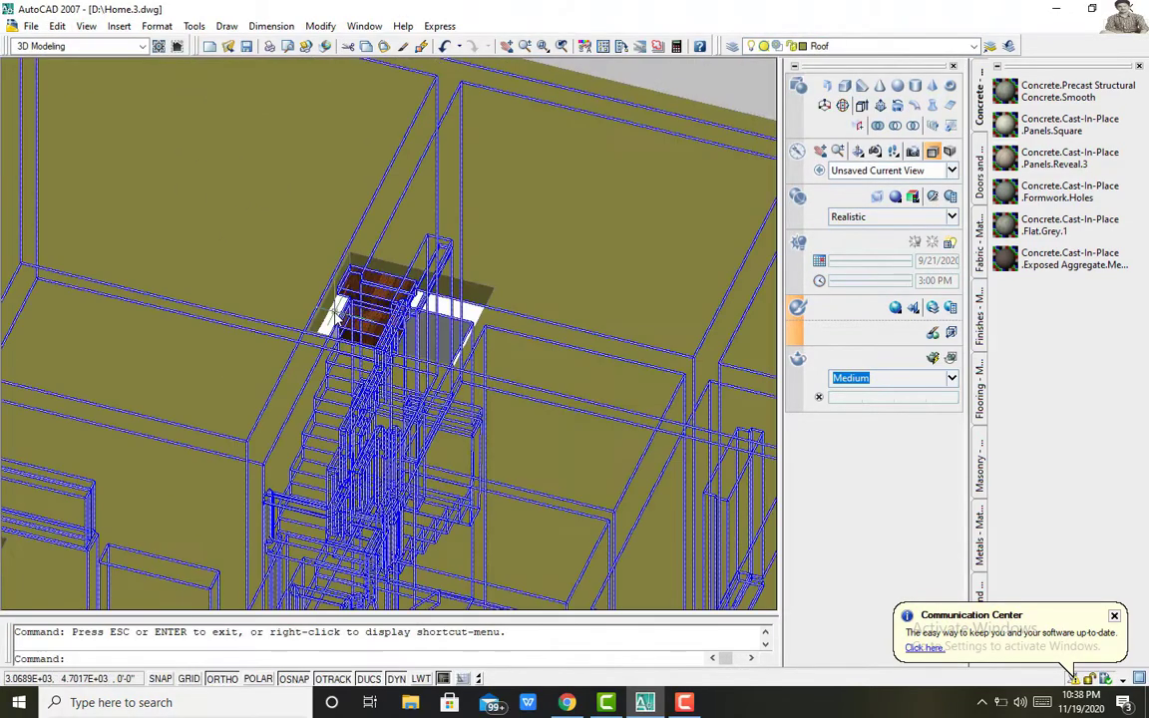
{"action": "scroll", "coordinate": [223, 141], "scroll_direction": "down", "scroll_amount": 3}
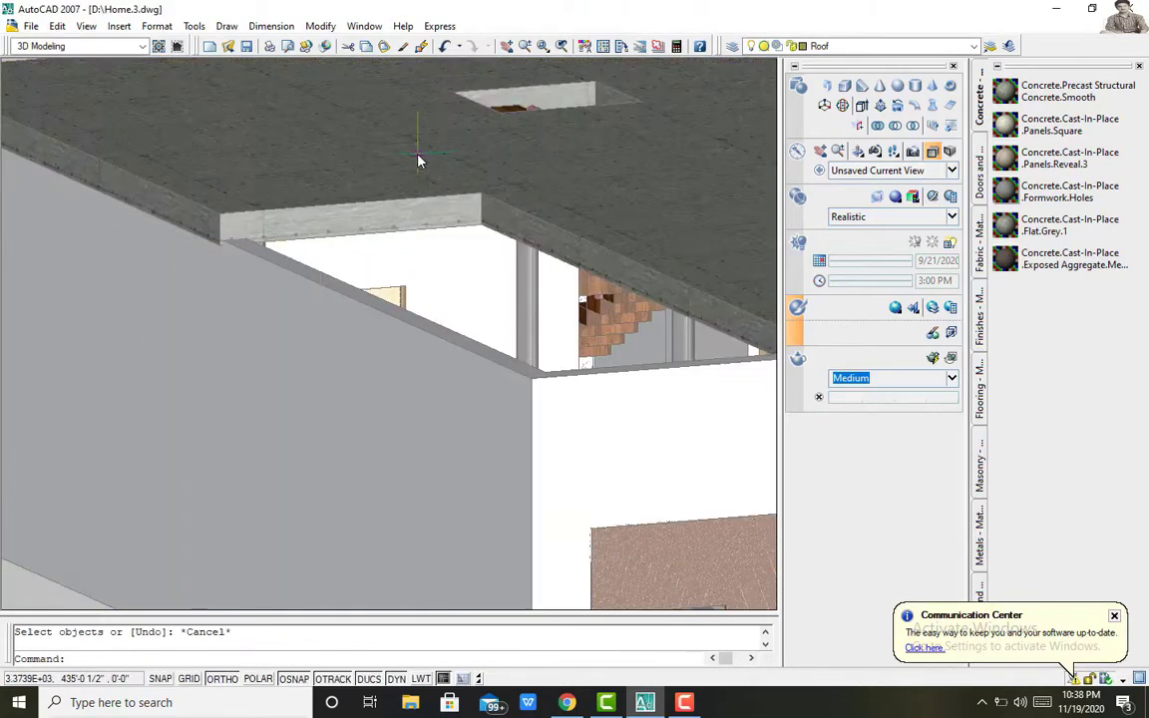
{"action": "mouse_move", "coordinate": [421, 159]}
{"action": "middle_mouse_down", "text": "shift"}
{"action": "mouse_move", "coordinate": [312, 408]}
{"action": "mouse_move", "coordinate": [377, 374]}
{"action": "middle_mouse_up", "text": "shift"}
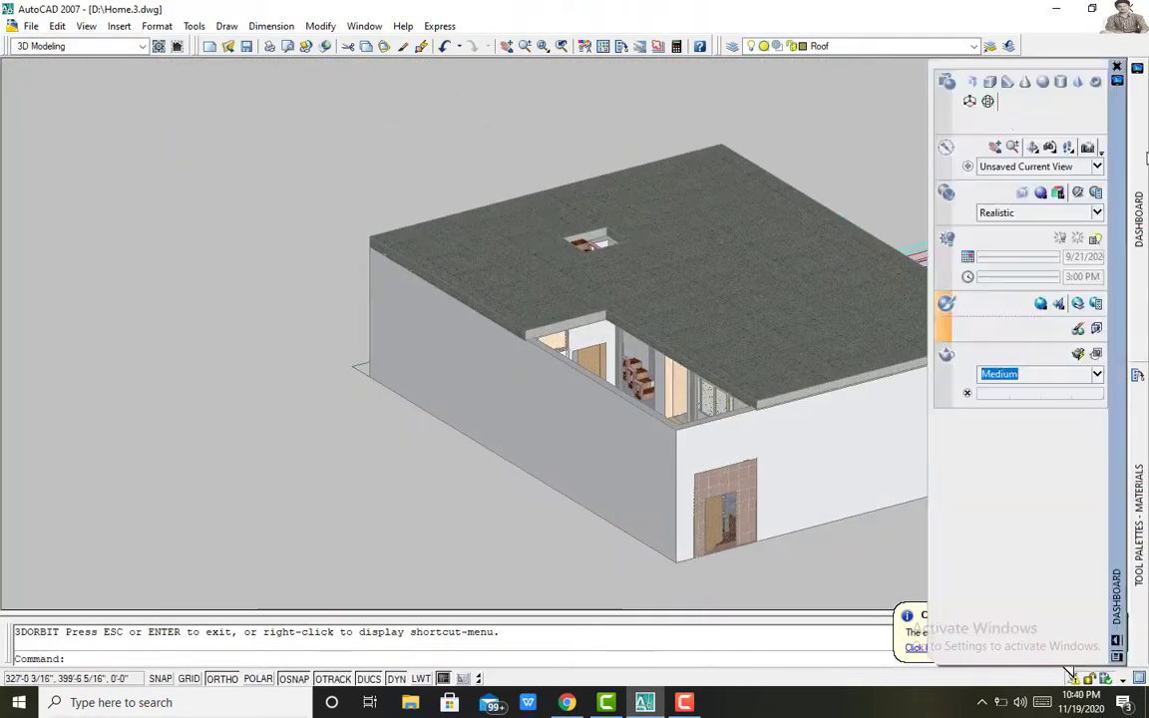
{"action": "key", "text": "ctrl+z"}
{"action": "left_click", "coordinate": [878, 46]}
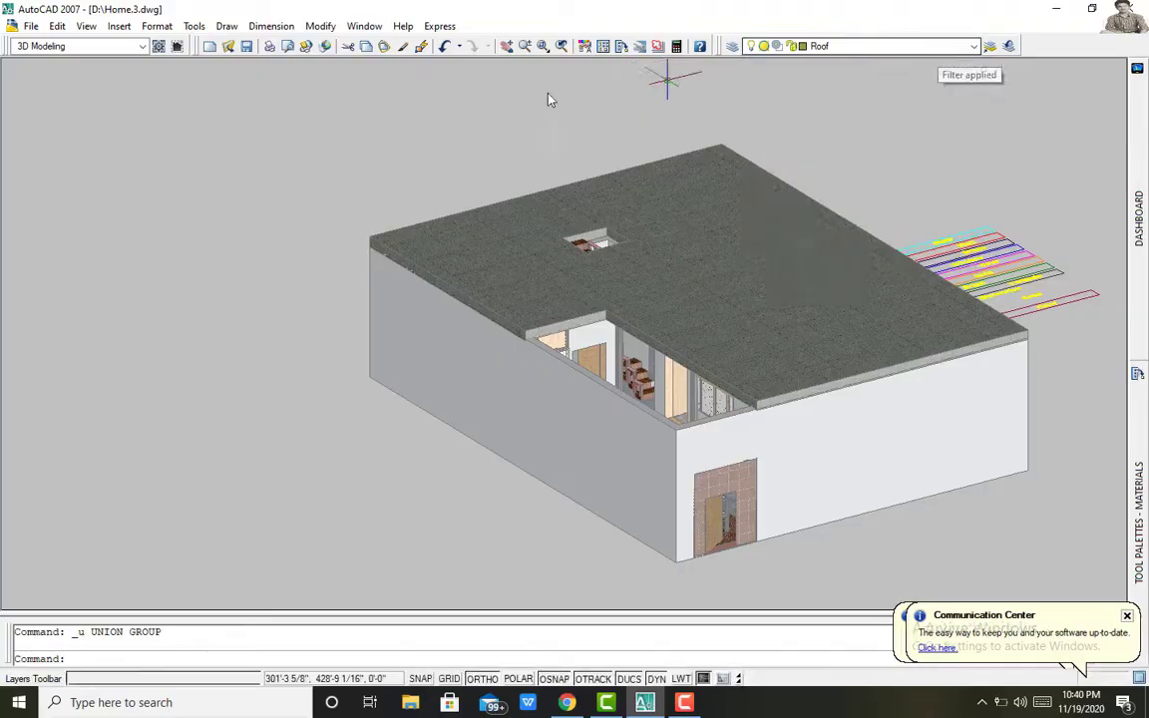
{"action": "scroll", "coordinate": [780, 284], "scroll_direction": "up", "scroll_amount": 5}
{"action": "scroll", "coordinate": [955, 308], "scroll_direction": "up", "scroll_amount": 5}
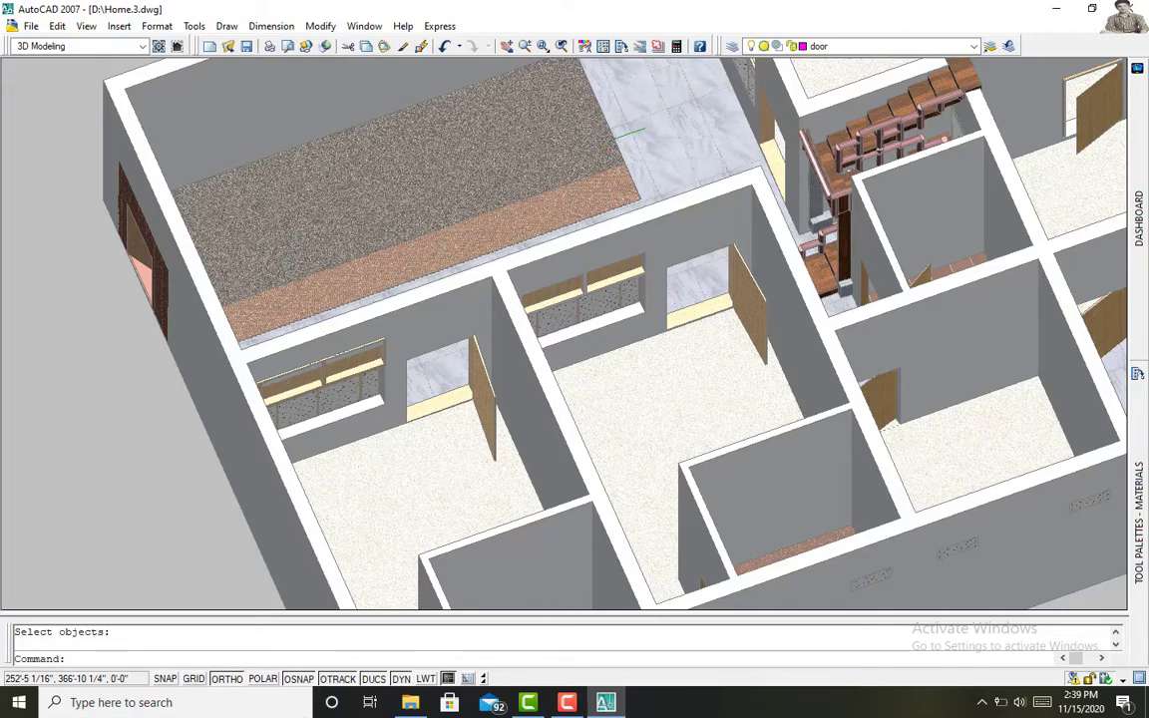
Step: Scroll to zoom the view out over the roof
{"action": "scroll", "coordinate": [629, 132], "scroll_direction": "down", "scroll_amount": 5}
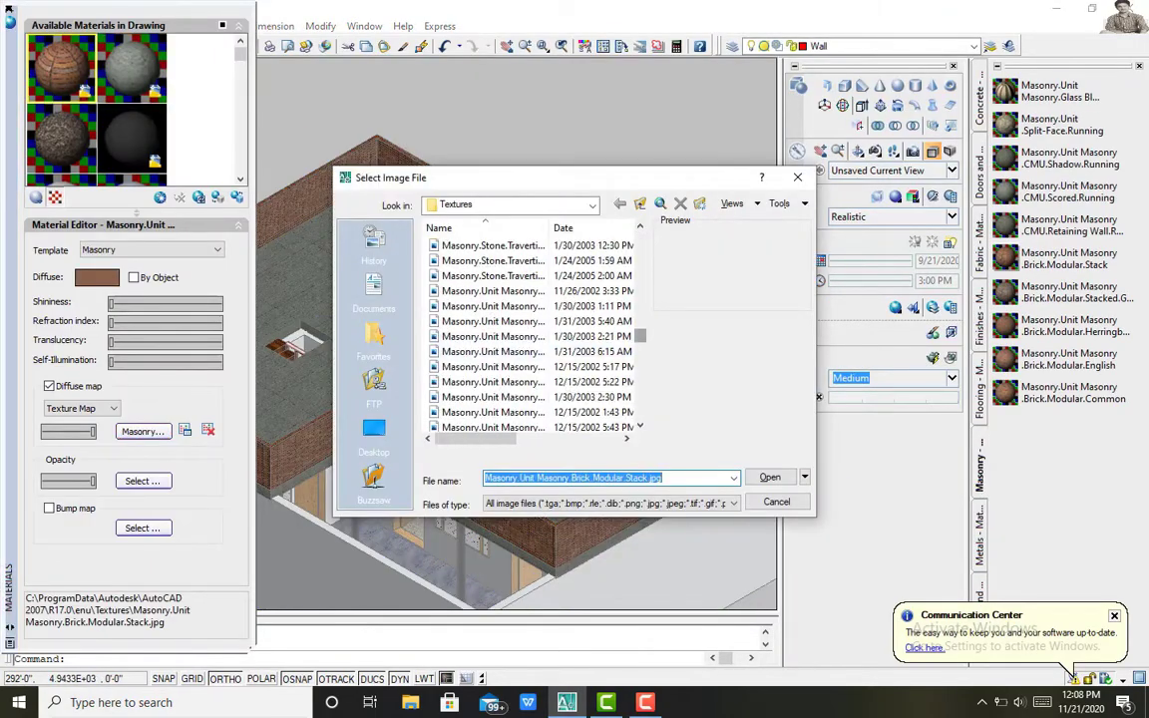
Step: Give the parapet walls an English brick texture, make the tank material blue, and set map strength to 23
{"action": "left_click", "coordinate": [536, 321]}
{"action": "key", "text": "Return"}
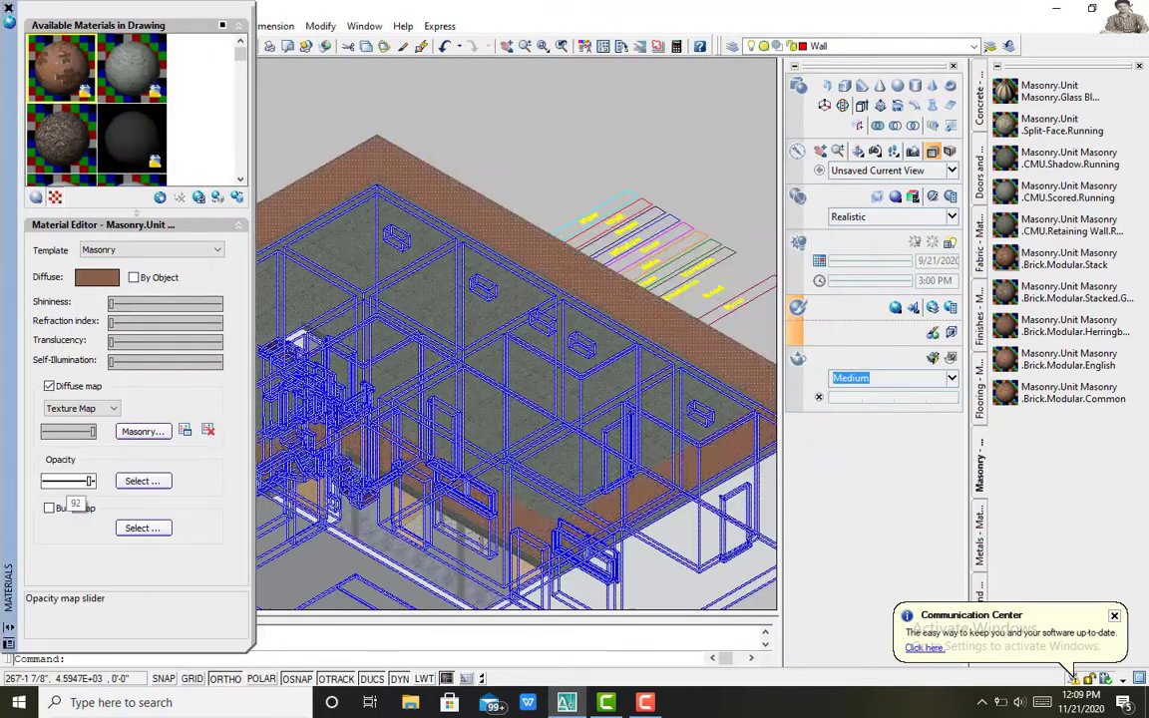
{"action": "left_click", "coordinate": [143, 431]}
{"action": "left_click", "coordinate": [493, 336]}
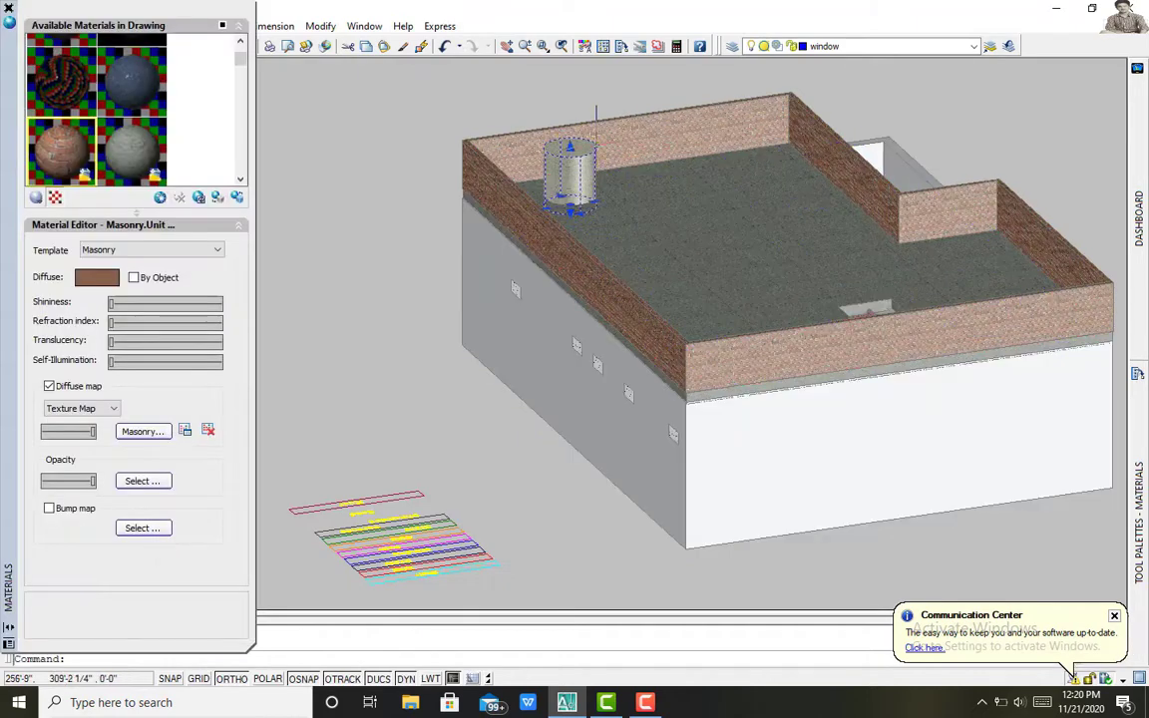
{"action": "left_click", "coordinate": [782, 435]}
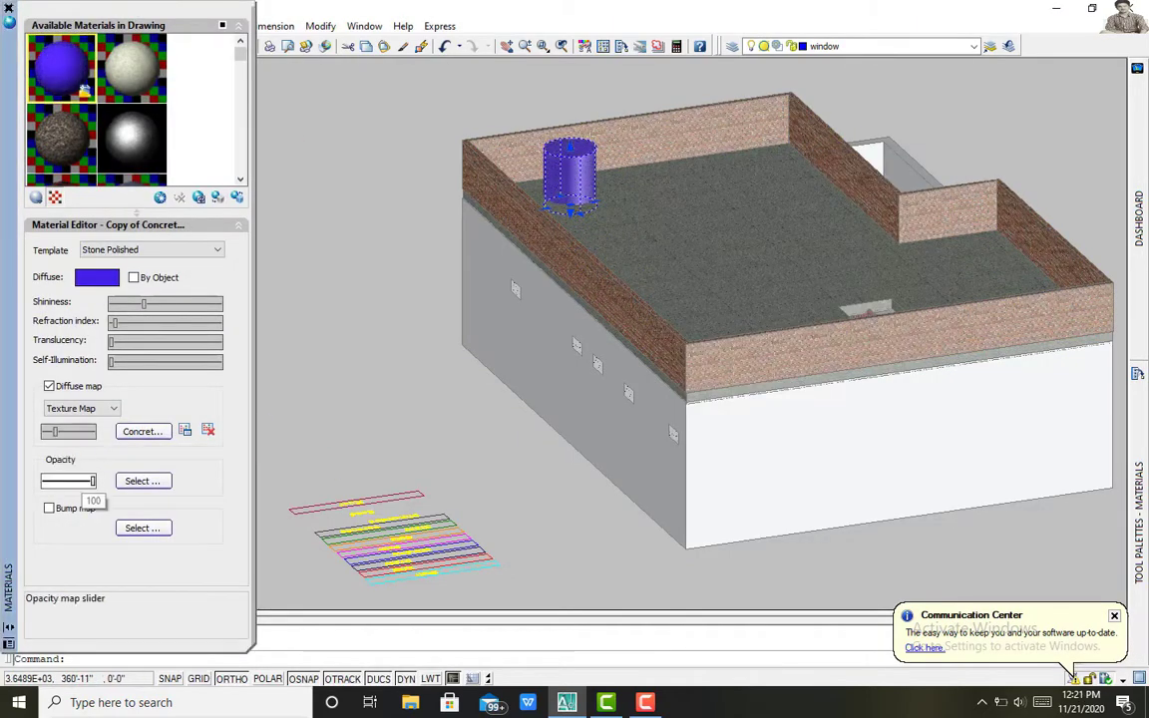
{"action": "left_click_drag", "start_coordinate": [92, 431], "coordinate": [54, 431]}
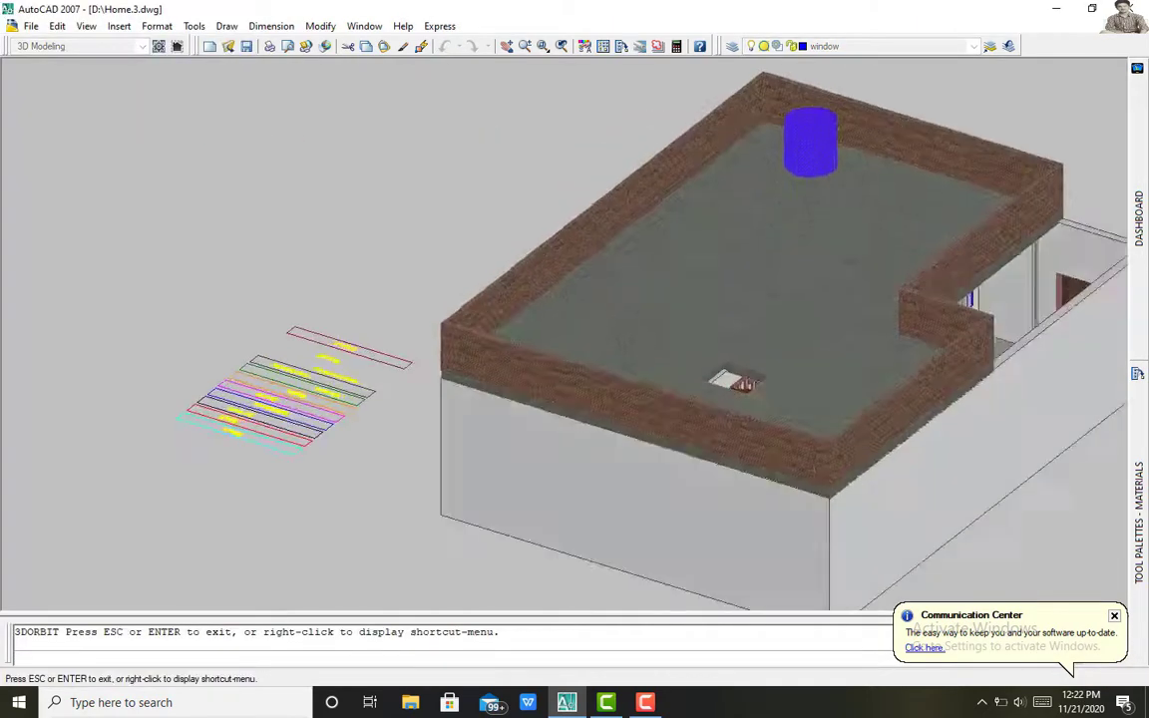